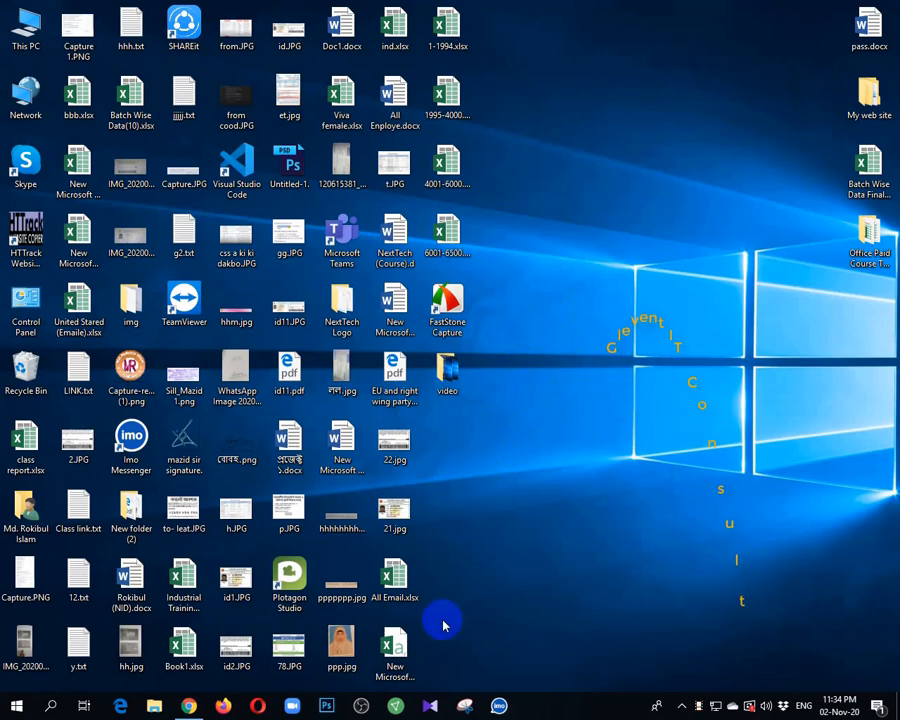
{"action": "left_click", "coordinate": [188, 706]}
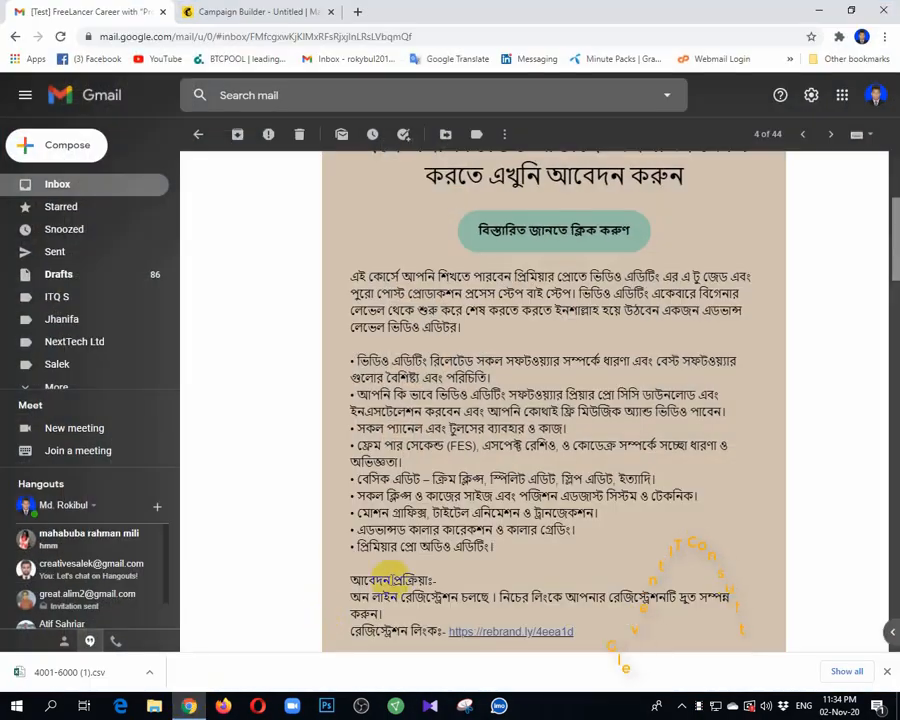
{"action": "scroll", "coordinate": [530, 362], "scroll_direction": "up", "scroll_amount": 5}
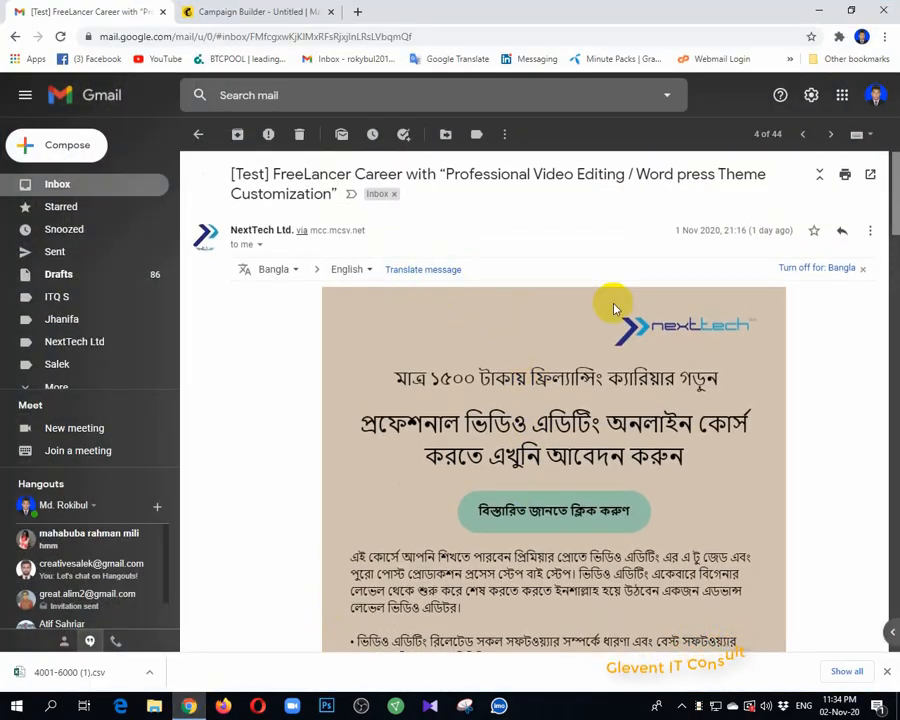
{"action": "scroll", "coordinate": [607, 300], "scroll_direction": "down", "scroll_amount": 3}
{"action": "scroll", "coordinate": [402, 245], "scroll_direction": "up", "scroll_amount": 1}
{"action": "scroll", "coordinate": [385, 215], "scroll_direction": "up", "scroll_amount": 3}
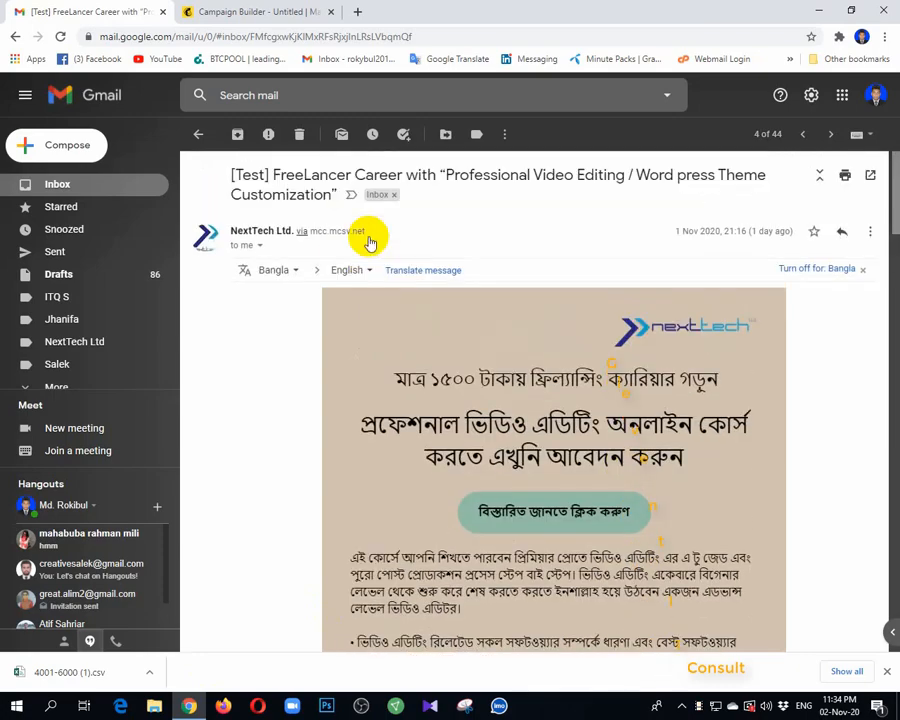
{"action": "scroll", "coordinate": [620, 370], "scroll_direction": "down", "scroll_amount": 15}
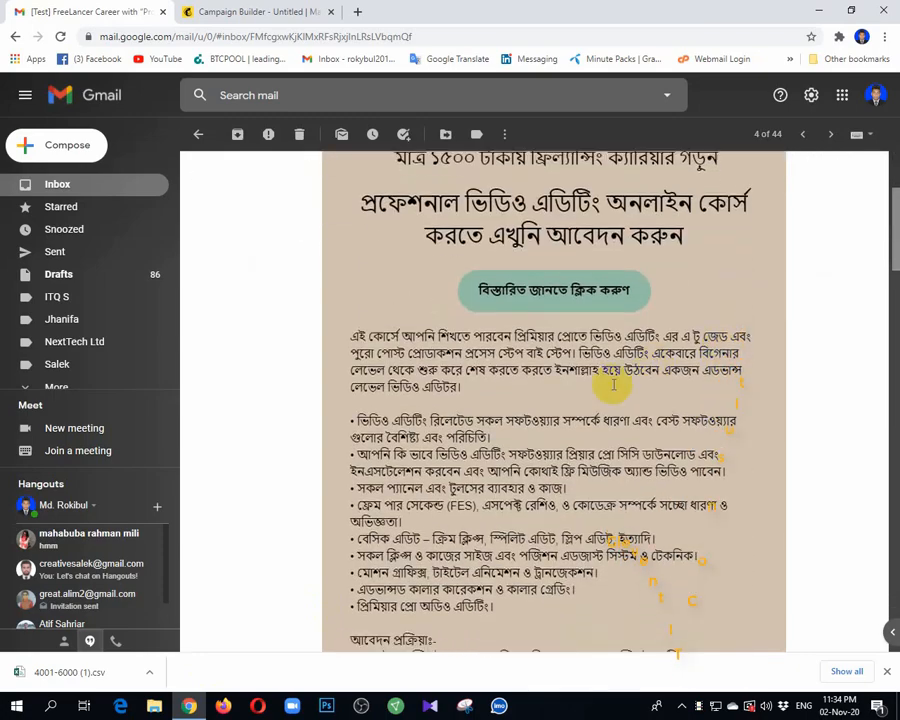
{"action": "scroll", "coordinate": [628, 360], "scroll_direction": "down", "scroll_amount": 10}
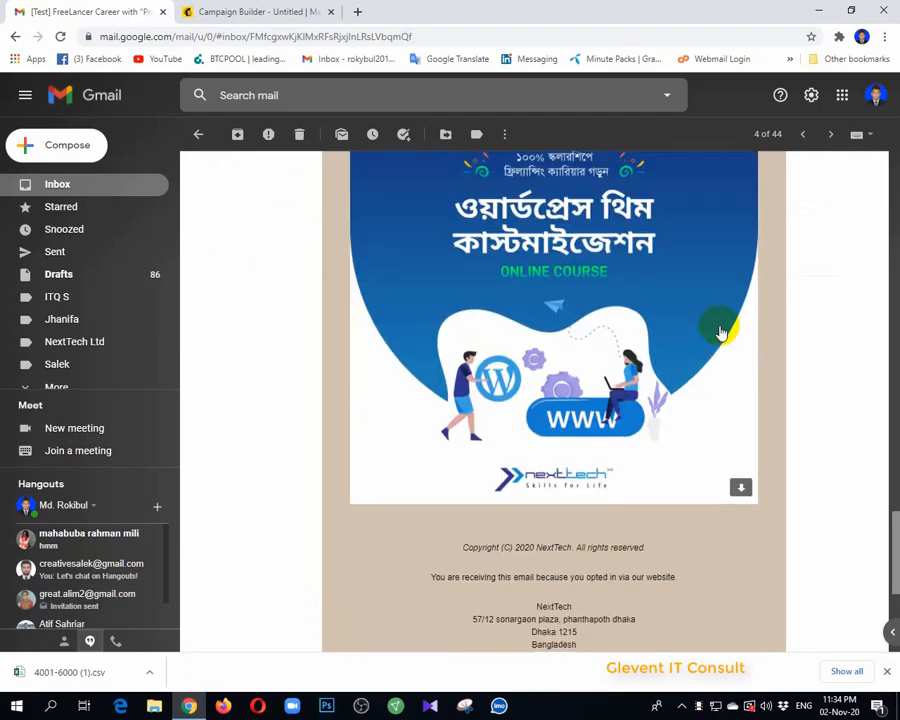
{"action": "scroll", "coordinate": [716, 326], "scroll_direction": "down", "scroll_amount": 2}
{"action": "scroll", "coordinate": [697, 340], "scroll_direction": "up", "scroll_amount": 4}
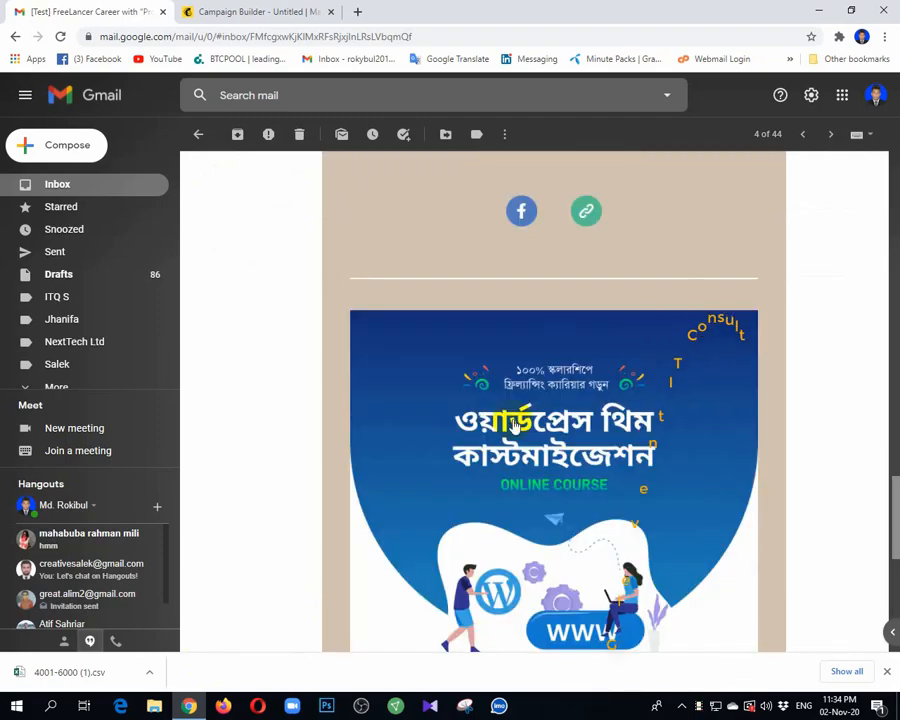
{"action": "scroll", "coordinate": [482, 320], "scroll_direction": "up", "scroll_amount": 12}
{"action": "scroll", "coordinate": [487, 320], "scroll_direction": "up", "scroll_amount": 8}
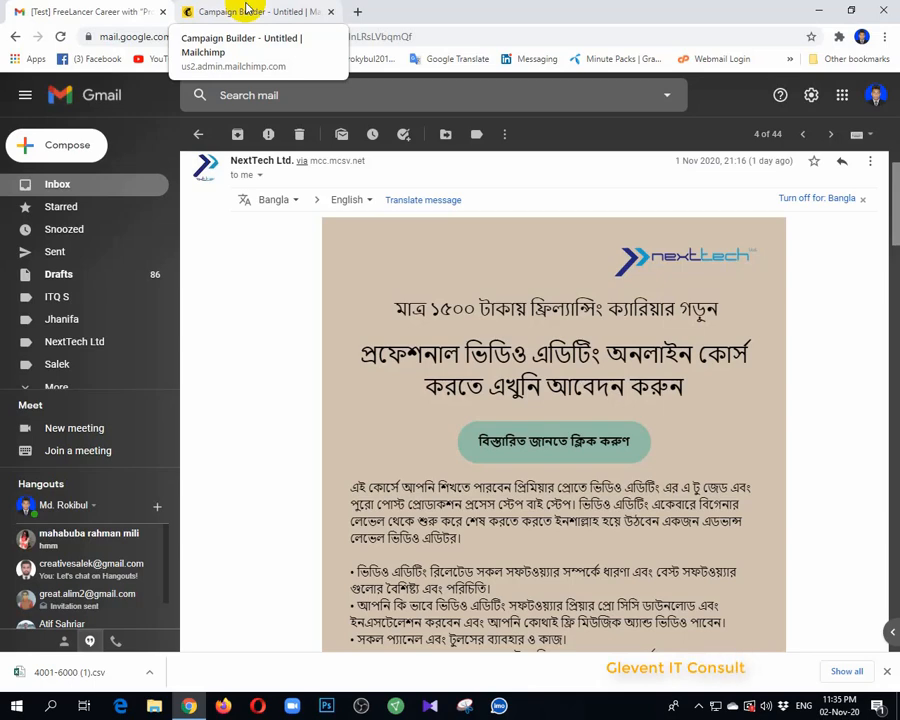
{"action": "left_click", "coordinate": [248, 10]}
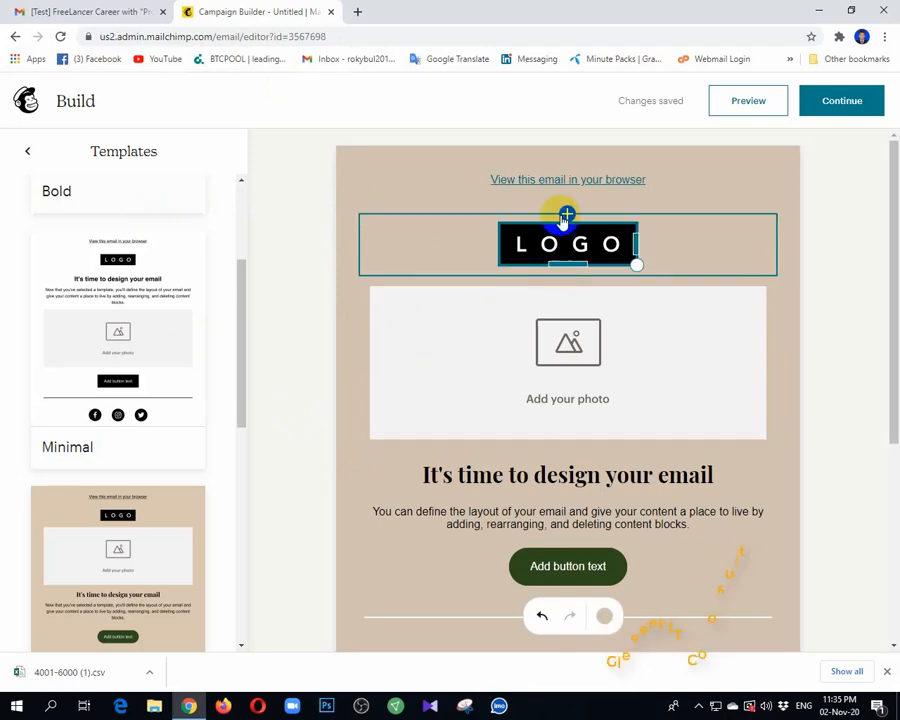
{"action": "left_click", "coordinate": [104, 10]}
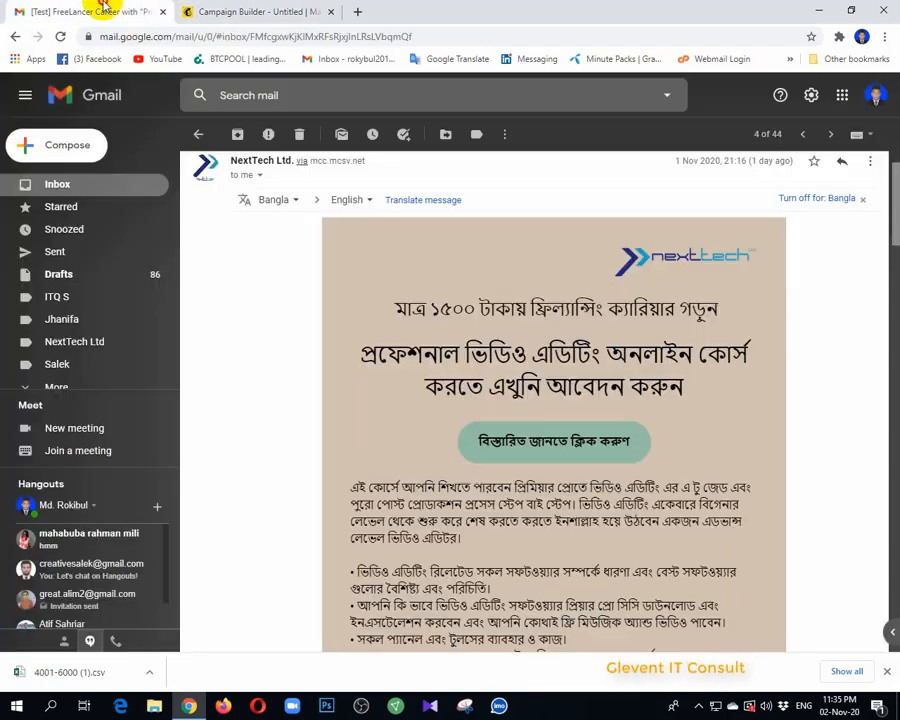
{"action": "scroll", "coordinate": [525, 333], "scroll_direction": "down", "scroll_amount": 1}
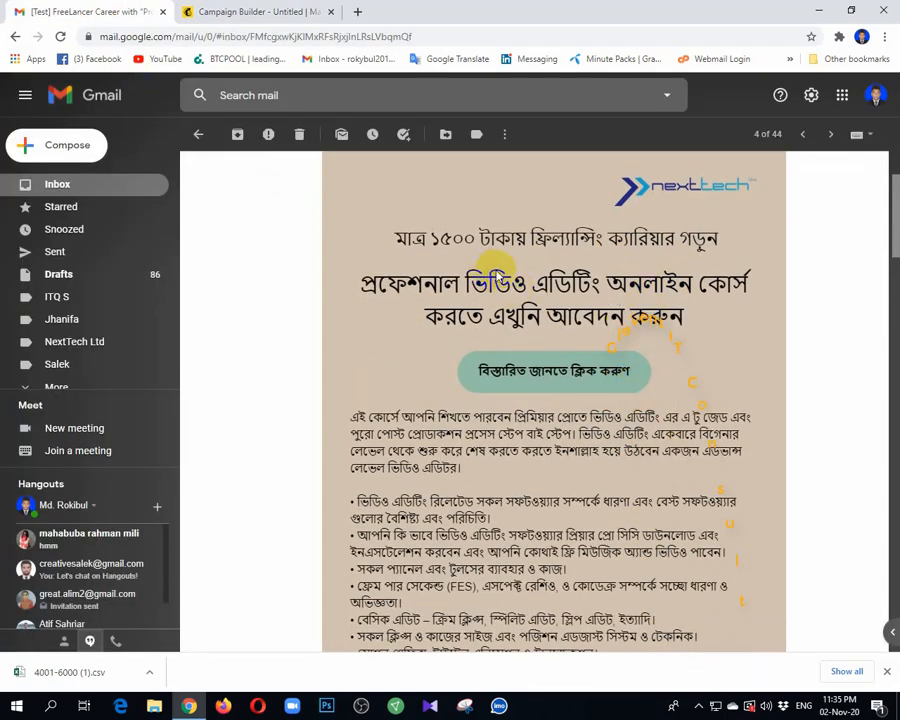
{"action": "scroll", "coordinate": [497, 272], "scroll_direction": "down", "scroll_amount": 2}
{"action": "scroll", "coordinate": [590, 285], "scroll_direction": "down", "scroll_amount": 1}
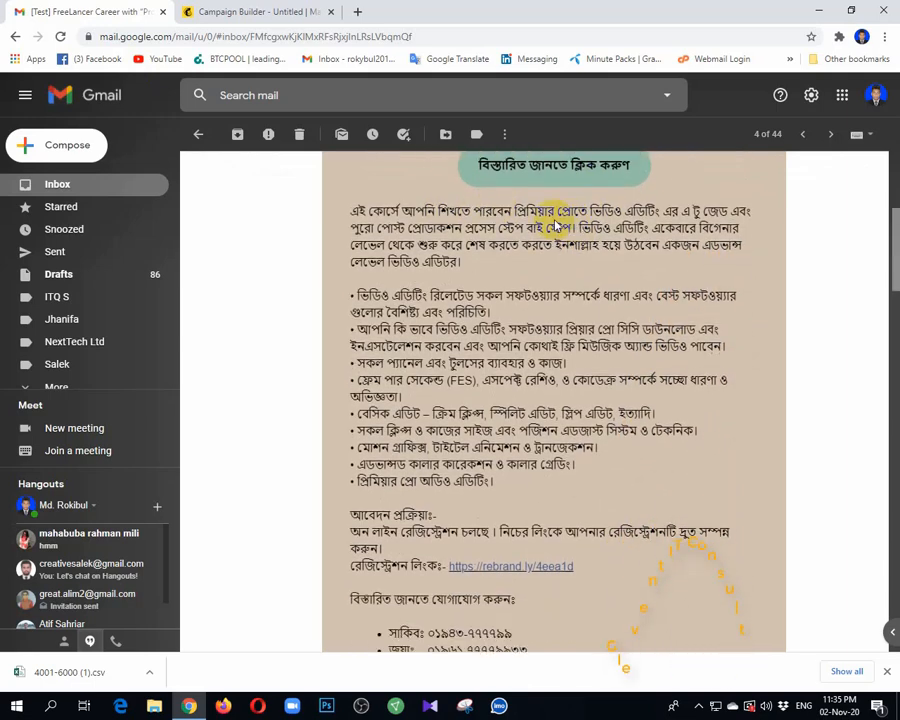
{"action": "scroll", "coordinate": [475, 316], "scroll_direction": "down", "scroll_amount": 3}
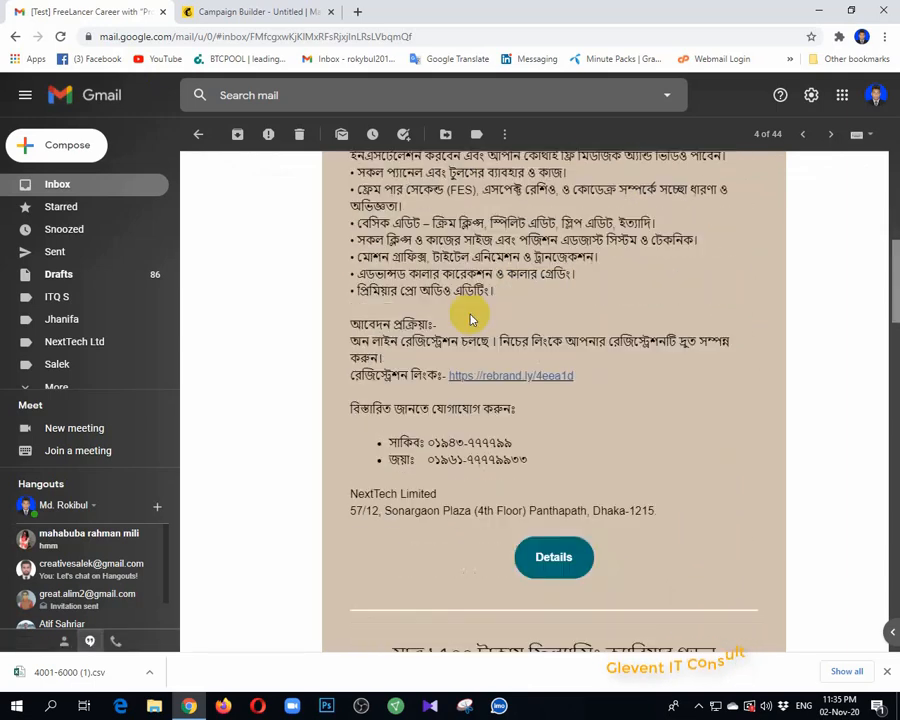
{"action": "scroll", "coordinate": [525, 352], "scroll_direction": "down", "scroll_amount": 2}
{"action": "scroll", "coordinate": [560, 335], "scroll_direction": "down", "scroll_amount": 3}
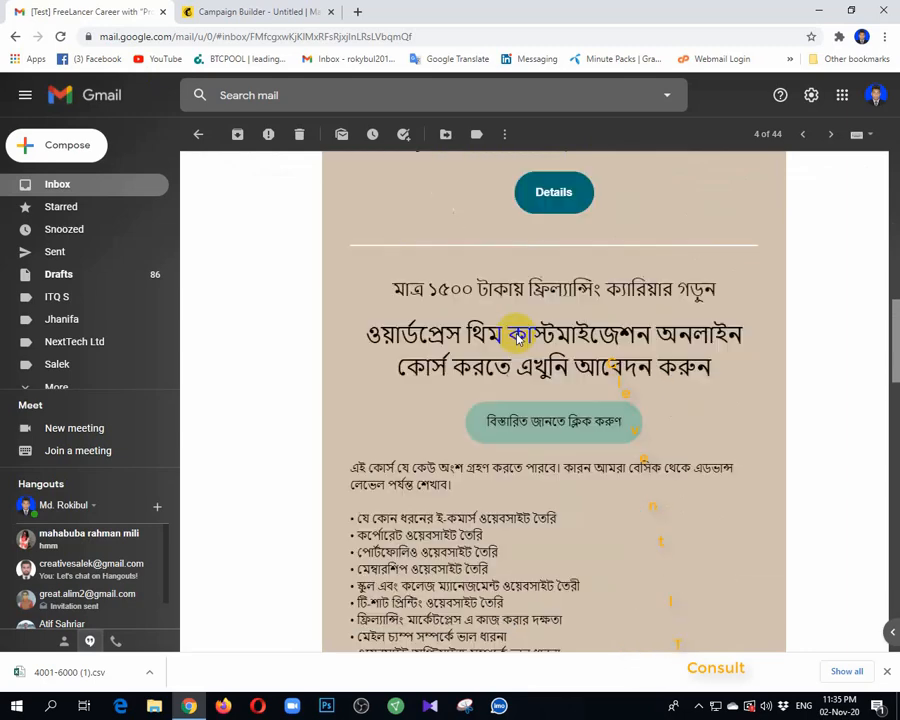
{"action": "scroll", "coordinate": [543, 357], "scroll_direction": "down", "scroll_amount": 2}
{"action": "scroll", "coordinate": [542, 397], "scroll_direction": "up", "scroll_amount": 4}
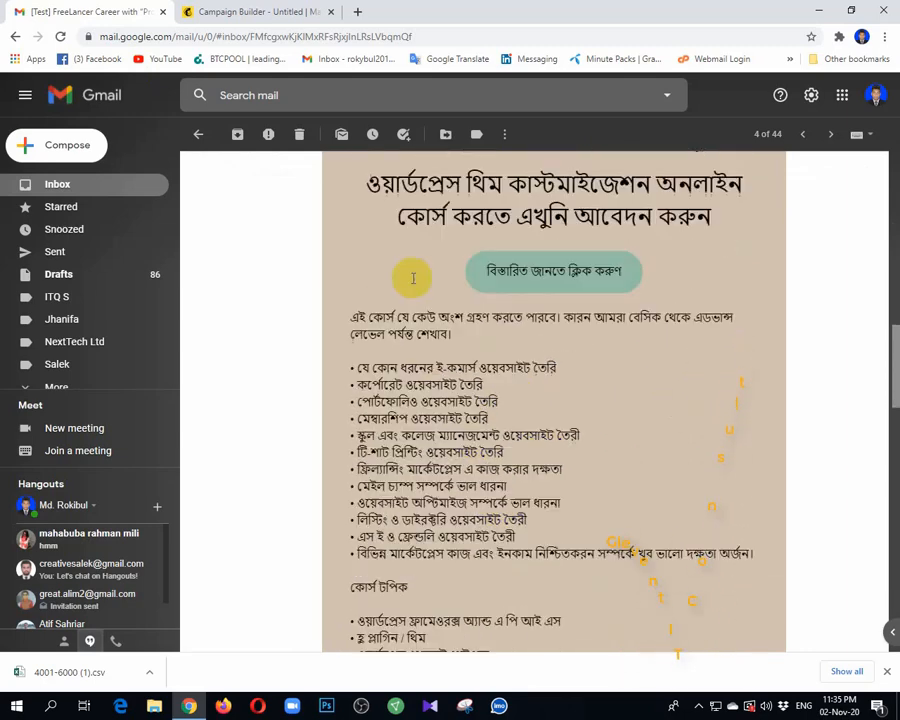
Step: Delete the 'View this email in your browser' line and the divider at the top of the template
{"action": "left_click", "coordinate": [300, 12]}
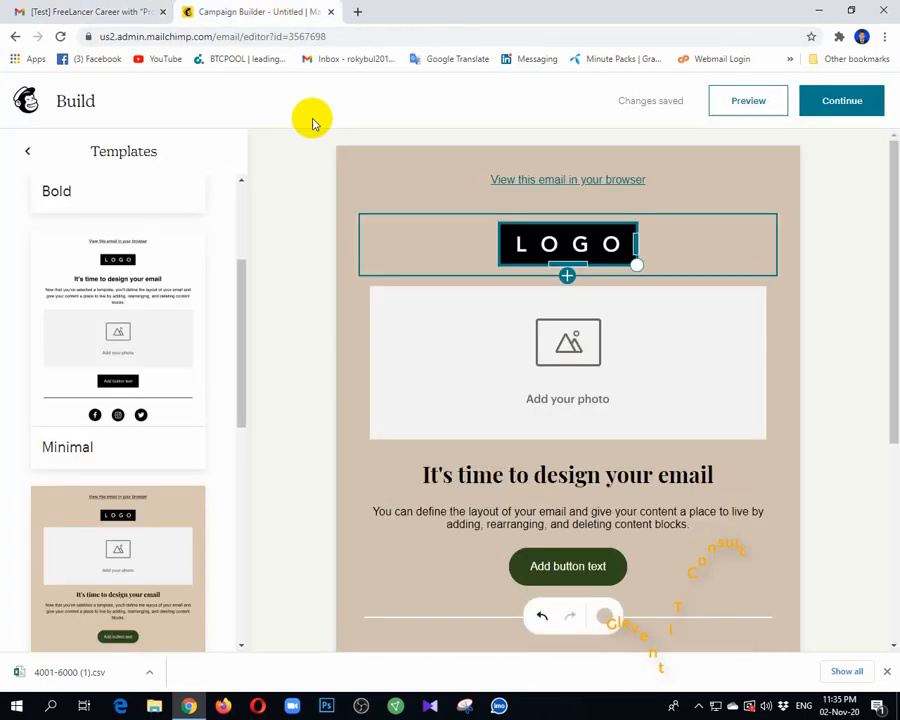
{"action": "left_click", "coordinate": [664, 179]}
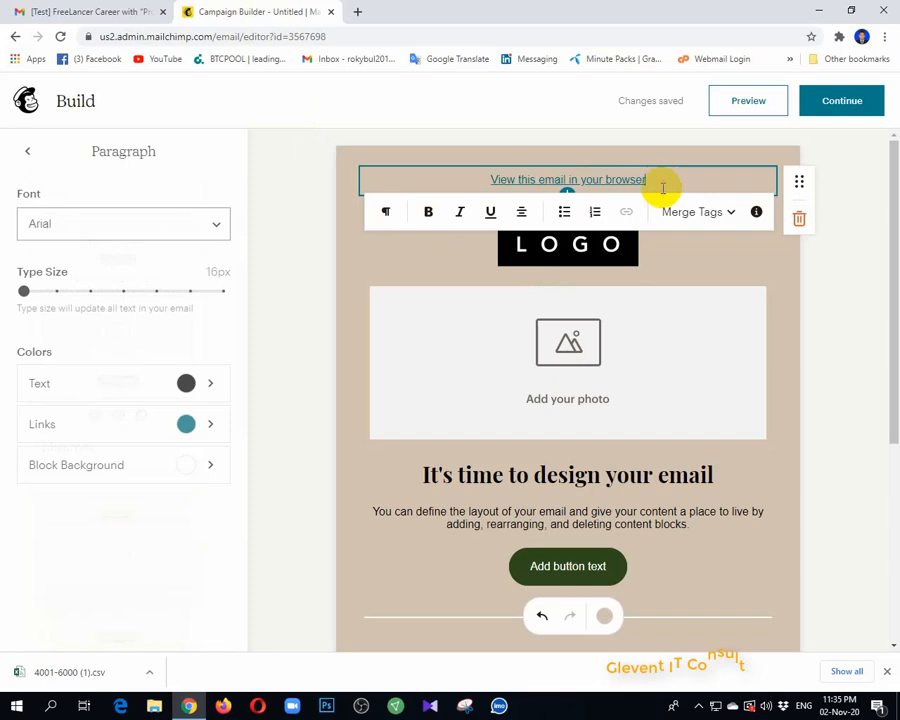
{"action": "left_click", "coordinate": [797, 220]}
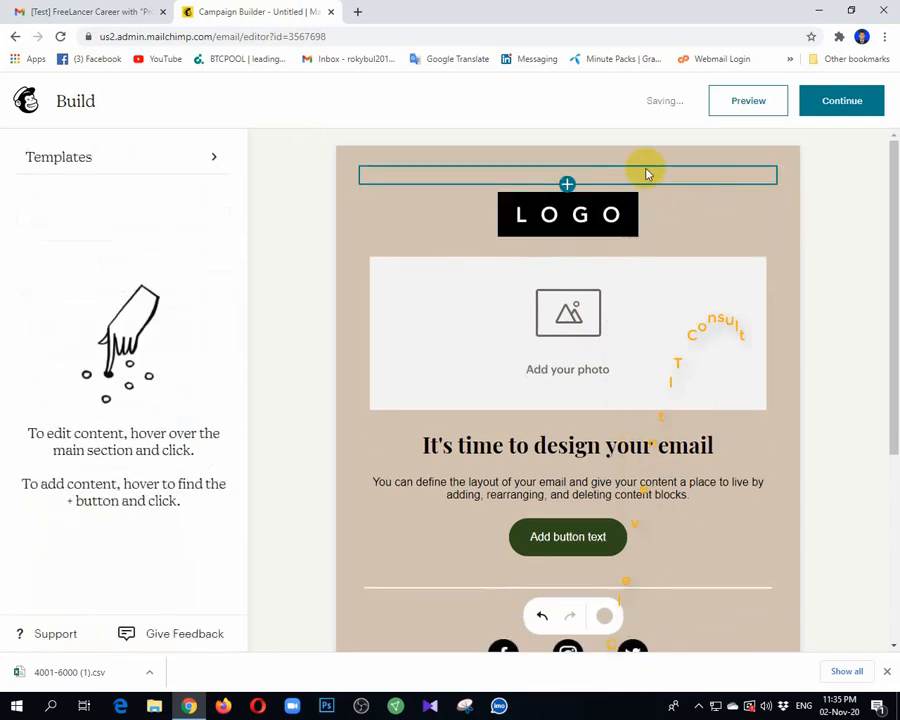
{"action": "left_click", "coordinate": [653, 176]}
{"action": "left_click", "coordinate": [798, 220]}
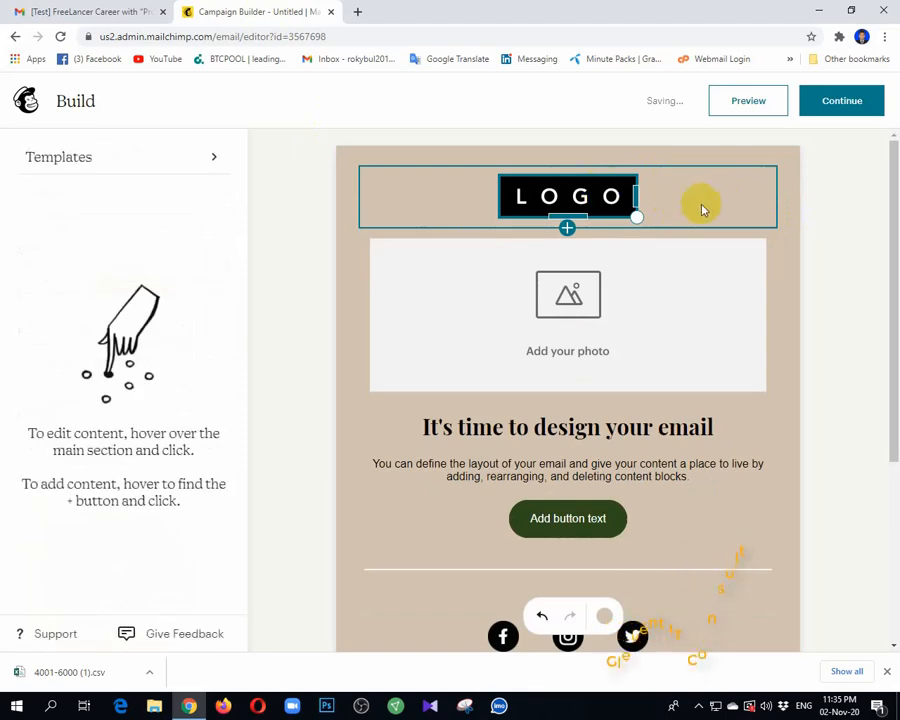
Step: Replace the LOGO placeholder with the nexttech logo image and shrink it to a small size
{"action": "left_click", "coordinate": [715, 207]}
{"action": "left_click", "coordinate": [580, 205]}
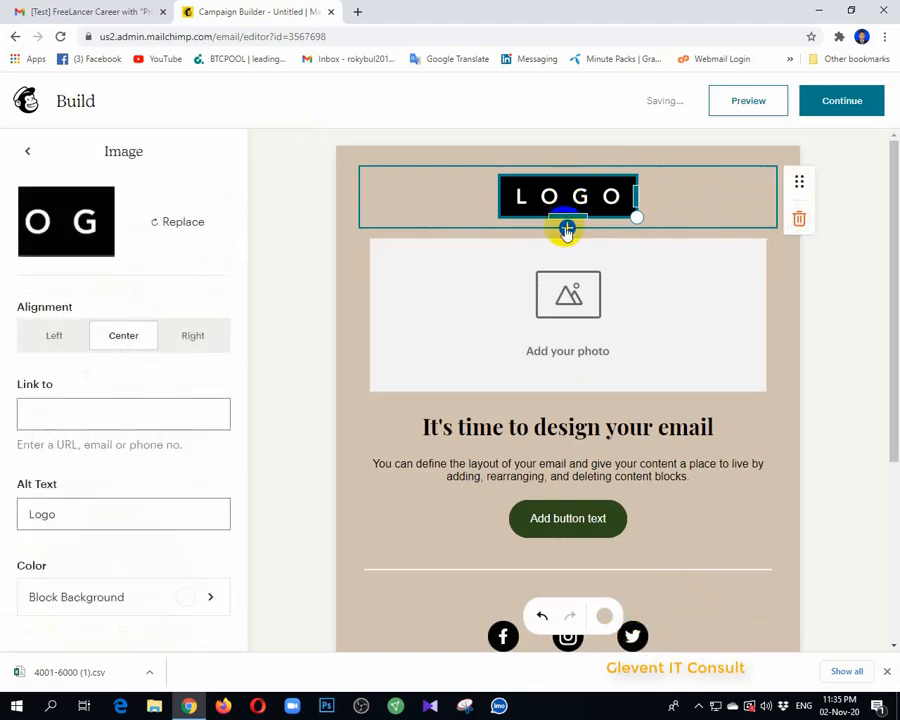
{"action": "left_click", "coordinate": [188, 221]}
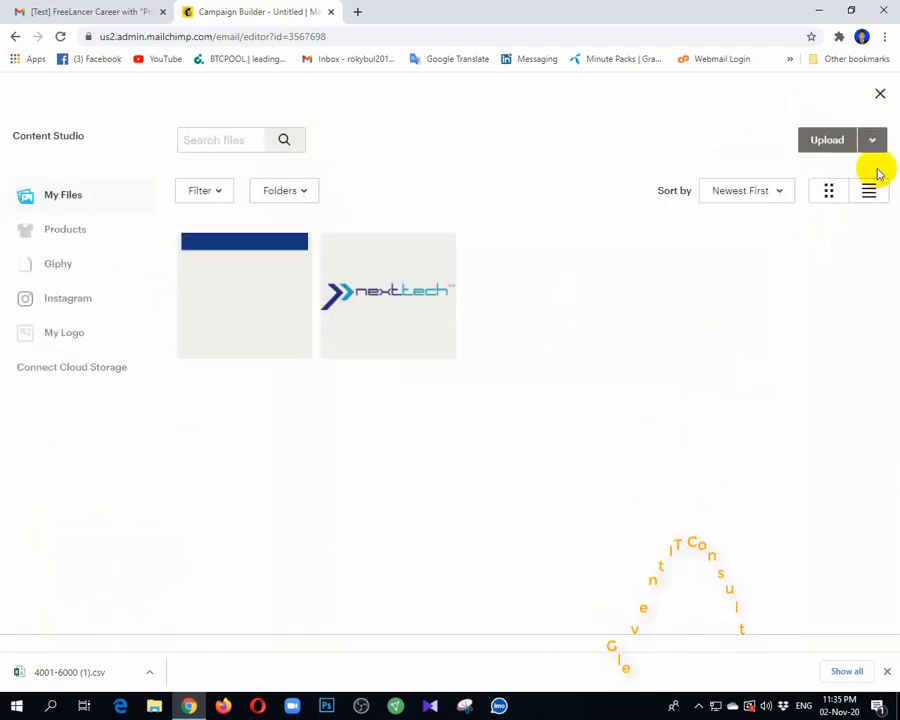
{"action": "left_click", "coordinate": [383, 298]}
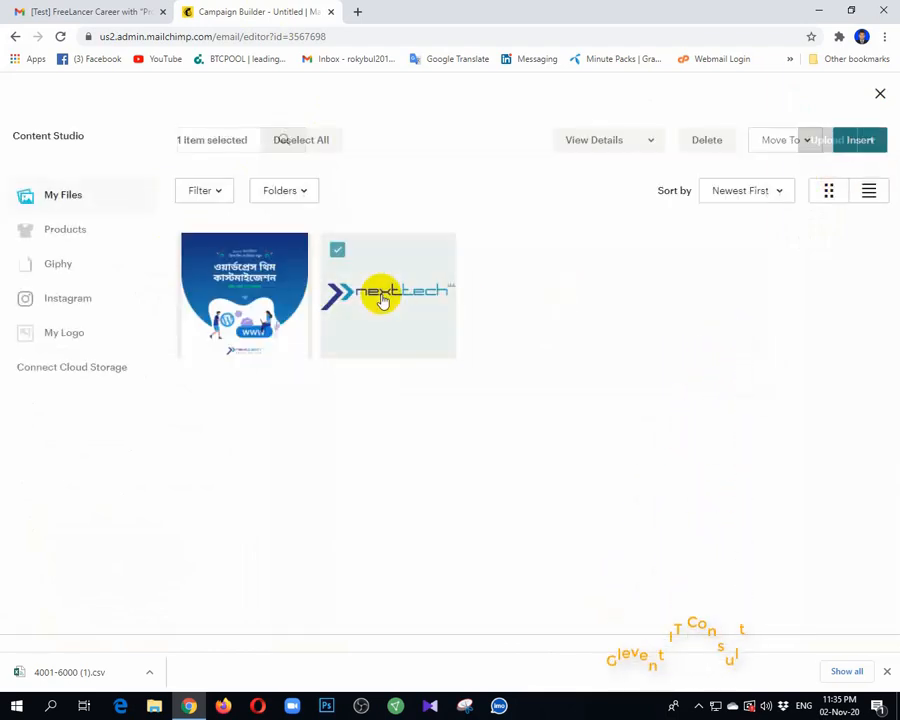
{"action": "left_click", "coordinate": [862, 141]}
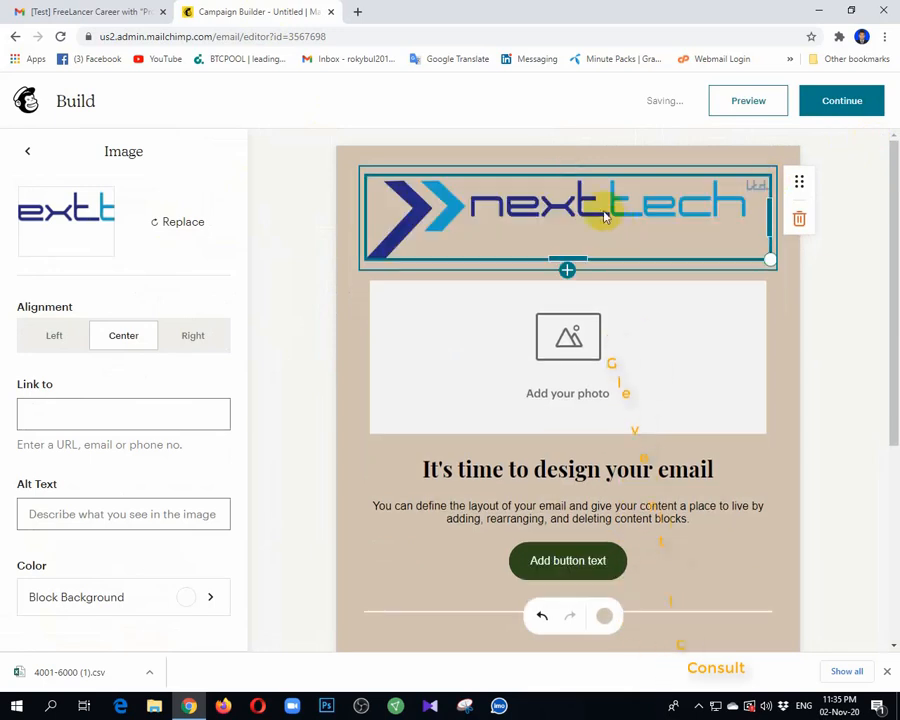
{"action": "left_click_drag", "start_coordinate": [770, 264], "coordinate": [493, 189]}
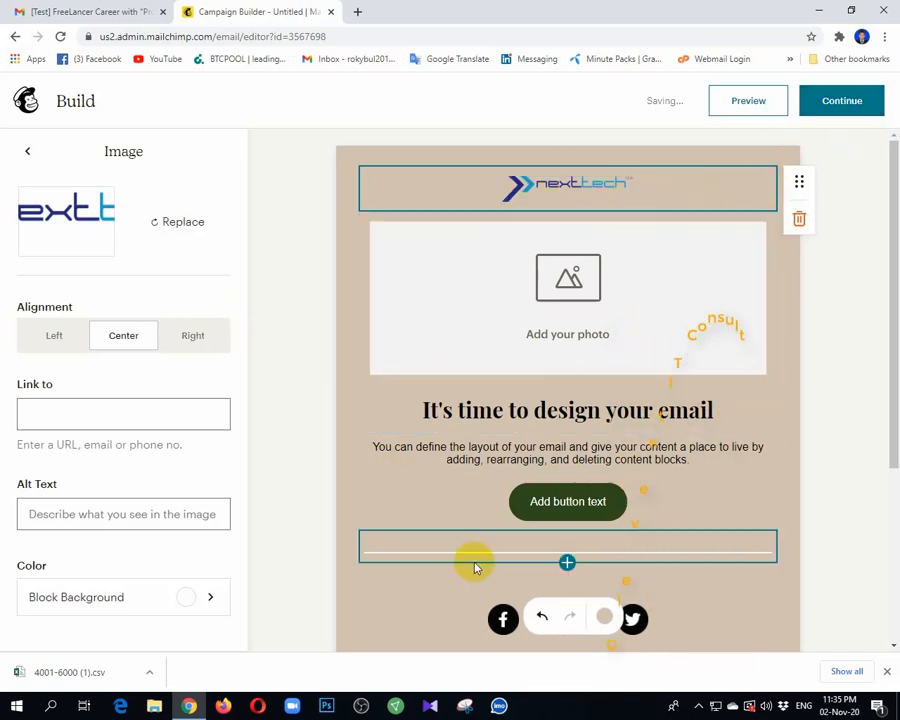
Step: Align the nexttech logo to the right of the header, leaving it unlinked
{"action": "left_click", "coordinate": [198, 339]}
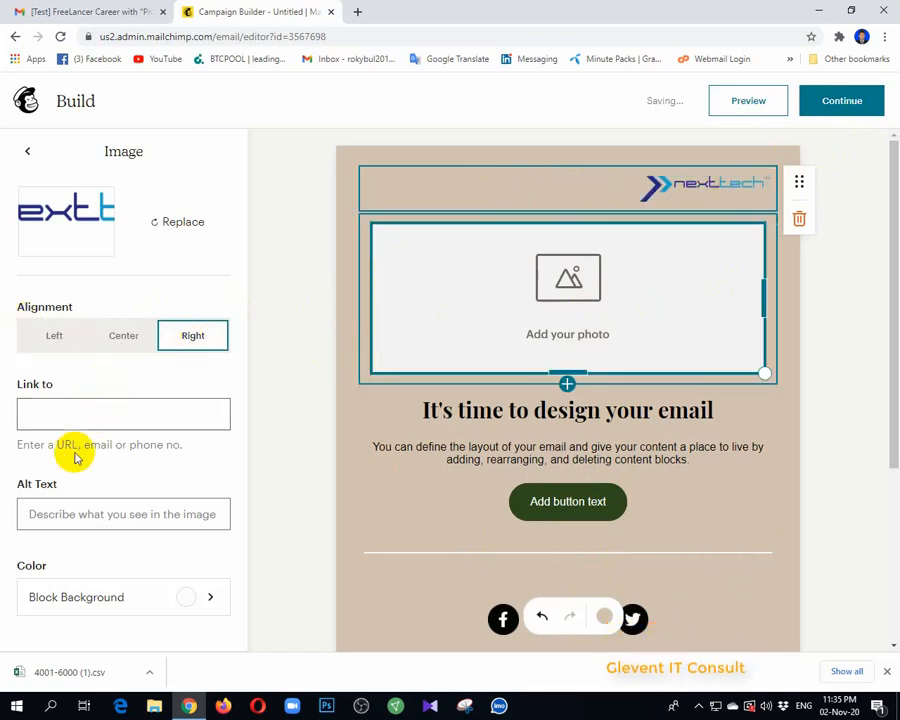
{"action": "left_click", "coordinate": [34, 411]}
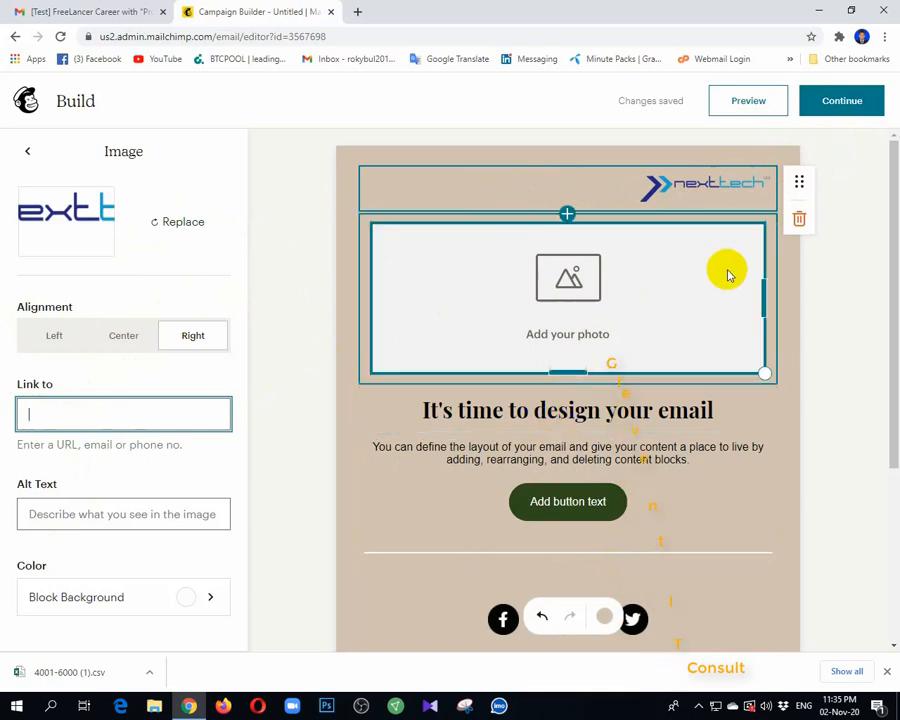
{"action": "left_click", "coordinate": [818, 290]}
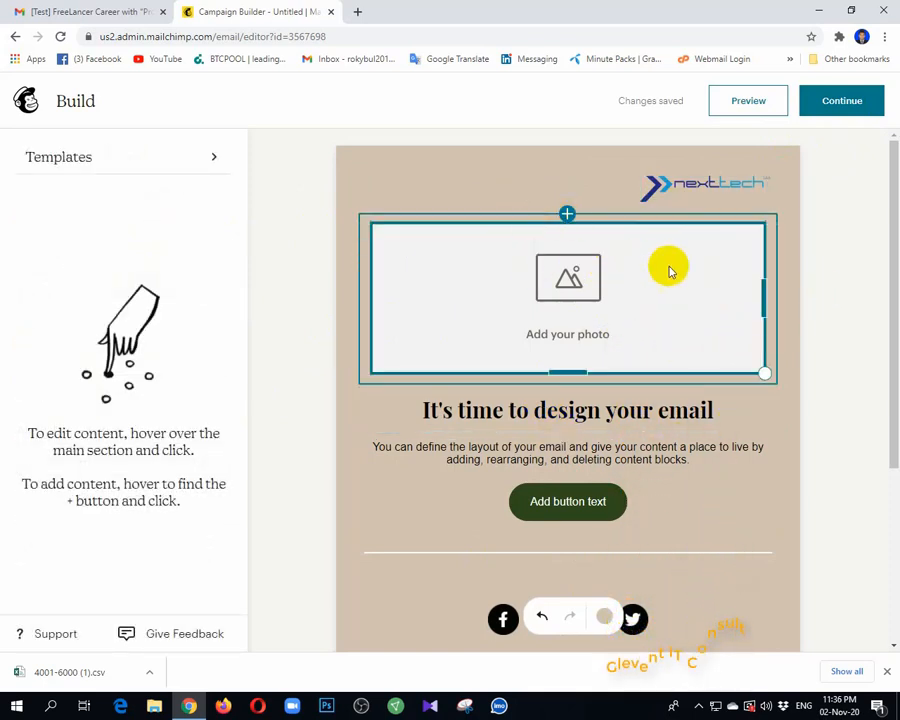
Step: Move the empty photo block down below the social icons
{"action": "left_click", "coordinate": [750, 292]}
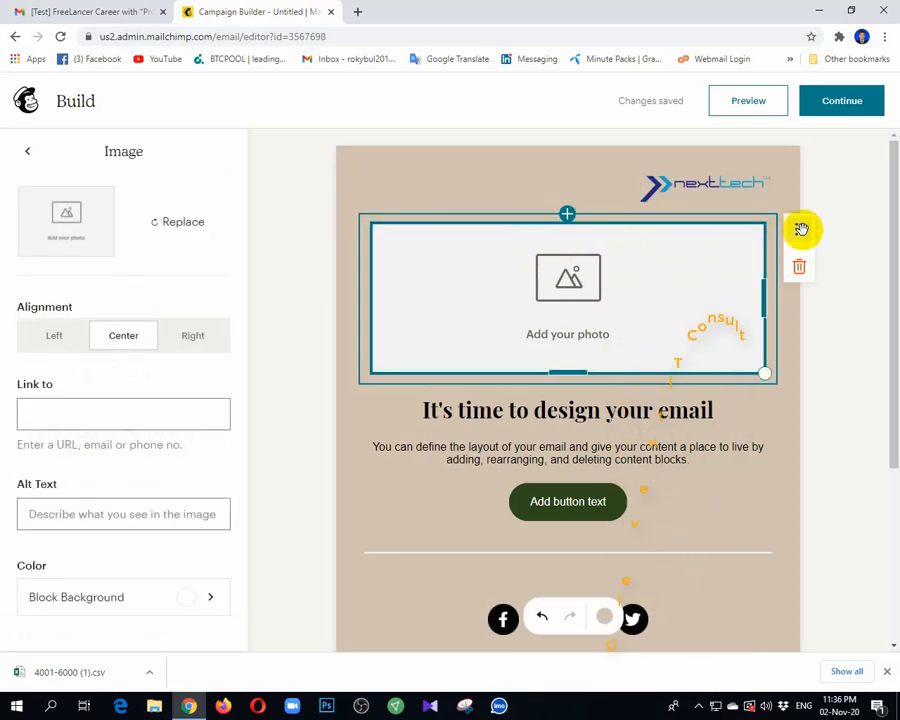
{"action": "left_click_drag", "start_coordinate": [801, 229], "coordinate": [749, 216]}
{"action": "scroll", "coordinate": [694, 256], "scroll_direction": "up", "scroll_amount": 2}
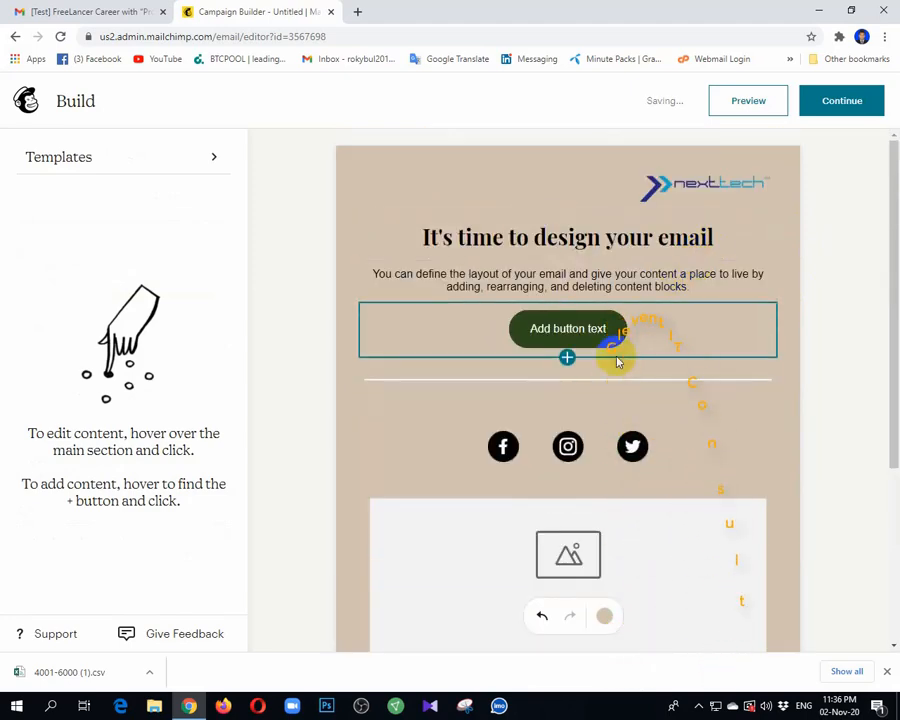
{"action": "scroll", "coordinate": [618, 357], "scroll_direction": "down", "scroll_amount": 3}
{"action": "scroll", "coordinate": [616, 361], "scroll_direction": "up", "scroll_amount": 3}
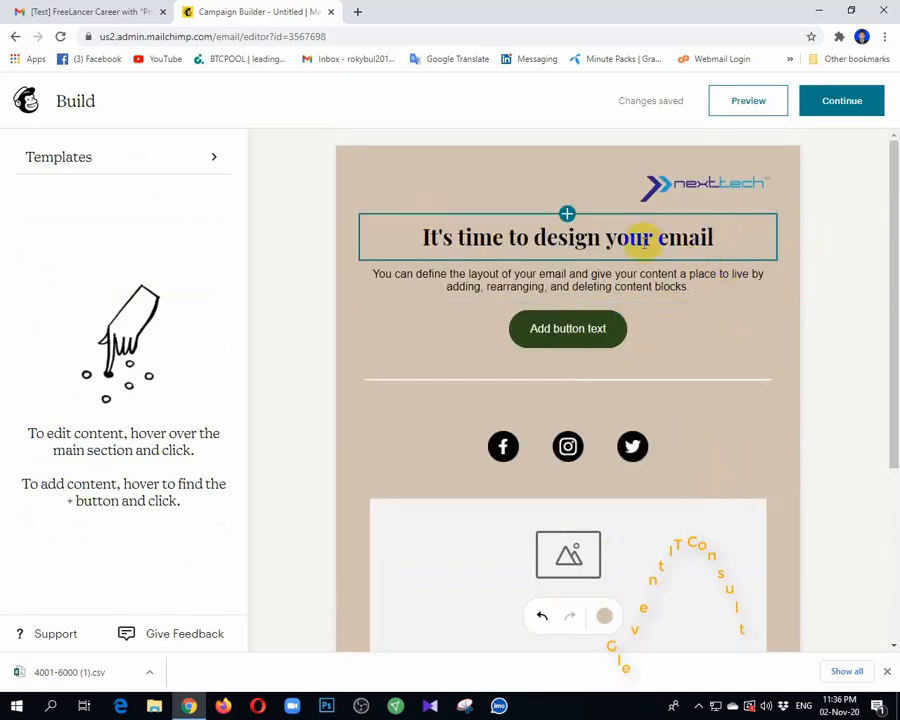
Step: Copy the two Bengali headline lines from the course email in Gmail for the Mailchimp heading
{"action": "left_click", "coordinate": [648, 240]}
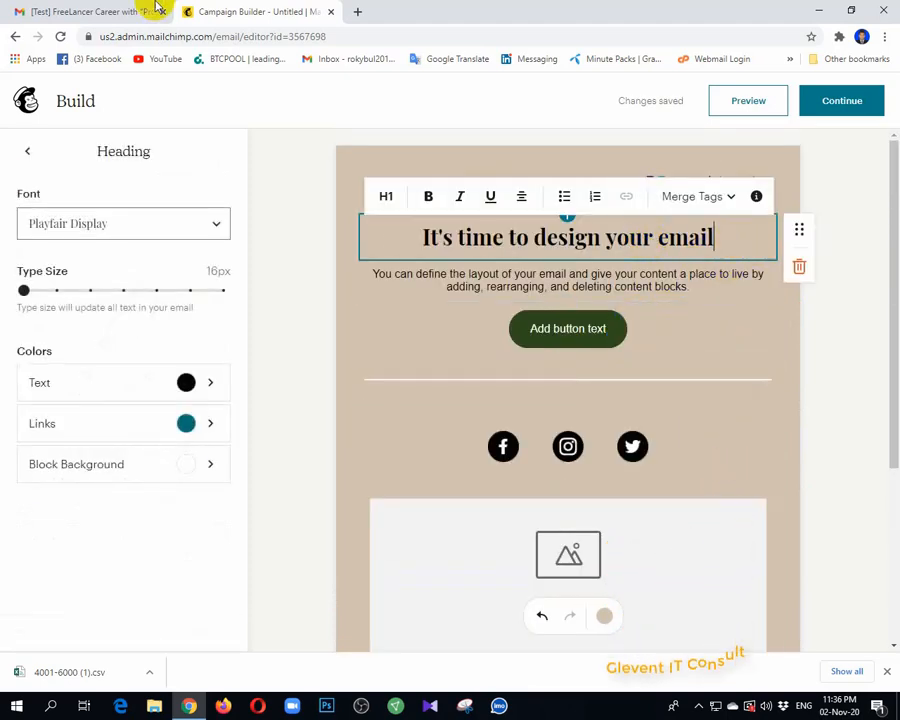
{"action": "left_click", "coordinate": [66, 10]}
{"action": "scroll", "coordinate": [574, 362], "scroll_direction": "up", "scroll_amount": 8}
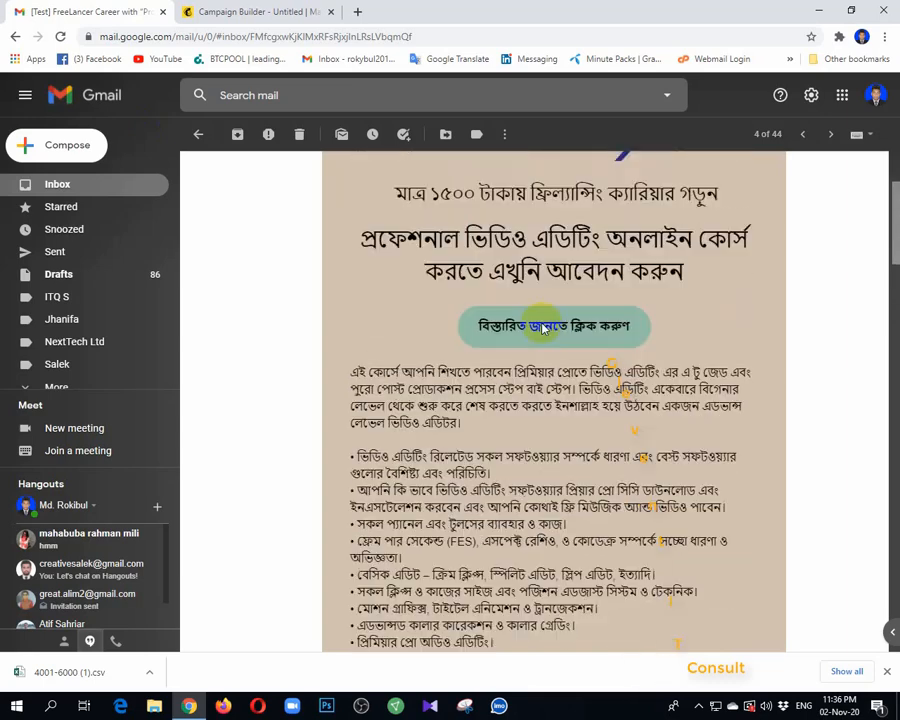
{"action": "scroll", "coordinate": [545, 327], "scroll_direction": "up", "scroll_amount": 2}
{"action": "left_click_drag", "start_coordinate": [688, 460], "coordinate": [403, 375]}
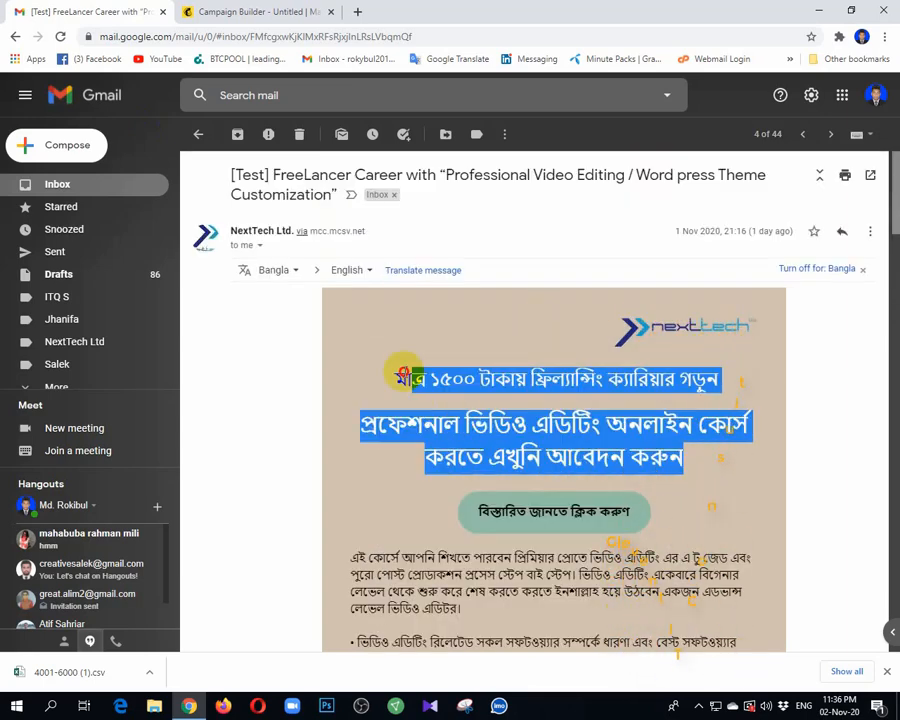
{"action": "left_click", "coordinate": [255, 12]}
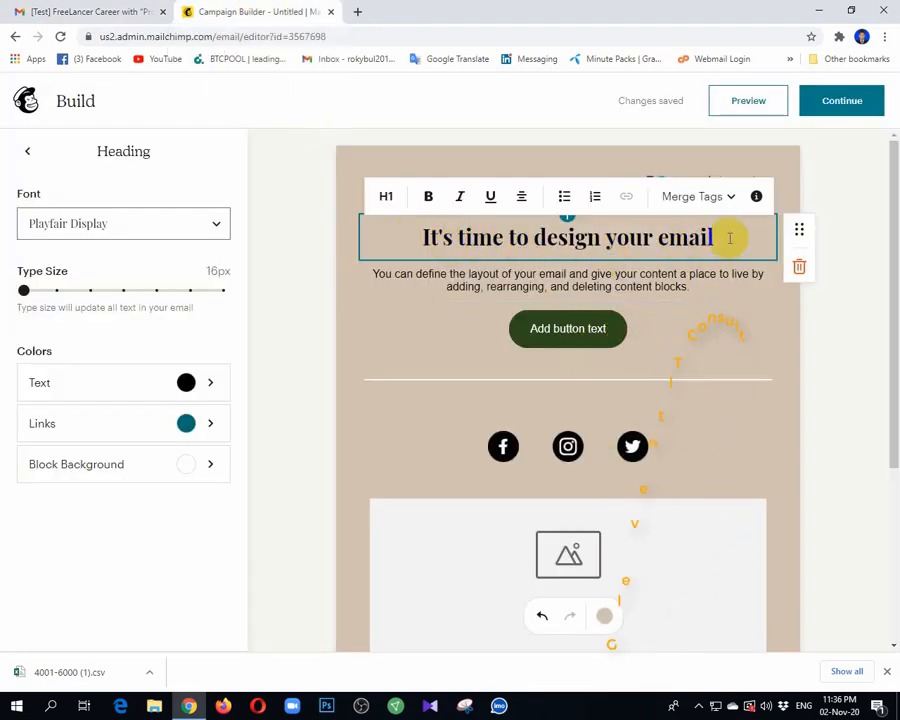
Step: Paste the Bengali headlines over 'It's time to design your email' and select the first line
{"action": "left_click_drag", "start_coordinate": [710, 238], "coordinate": [372, 235]}
{"action": "type", "text": "মাত্র ১৫০০ টাকায় ফ্রিল্যান্সিং ক্যারিয়ার গড়ুন প্রফেশনাল ভিডিও এডিটিং অনলাইন কোর্স করতে এখুনি আবেদন করুন"}
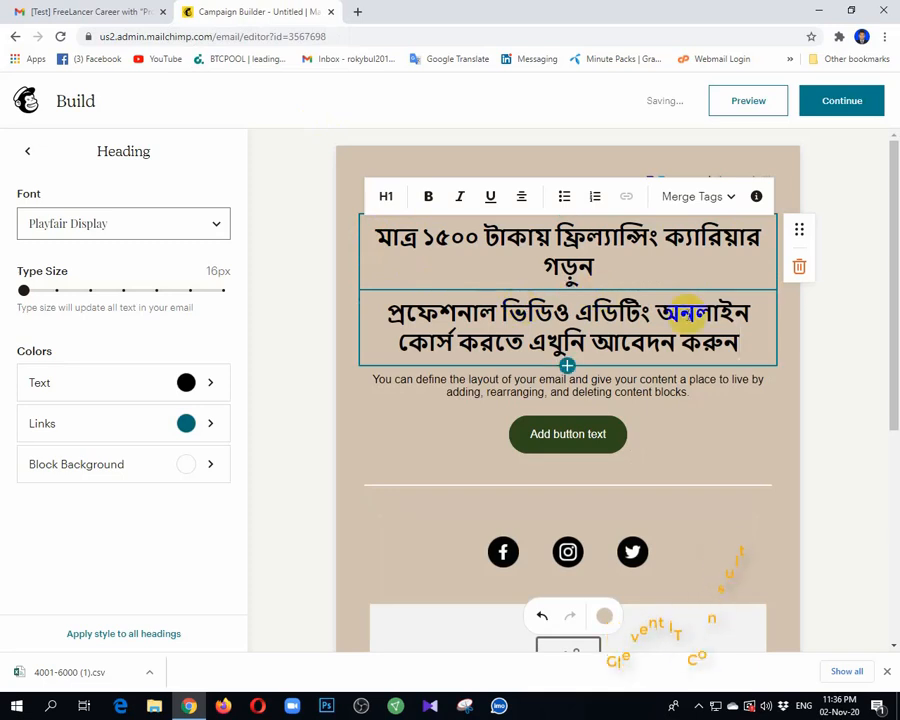
{"action": "left_click_drag", "start_coordinate": [740, 342], "coordinate": [244, 214]}
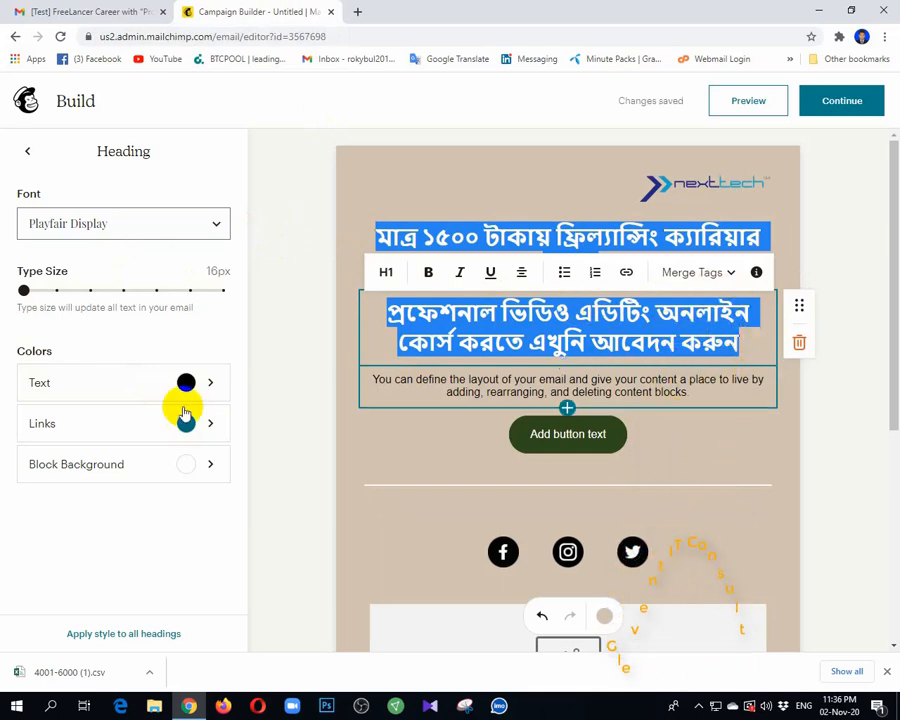
{"action": "left_click", "coordinate": [697, 318]}
{"action": "left_click", "coordinate": [588, 234]}
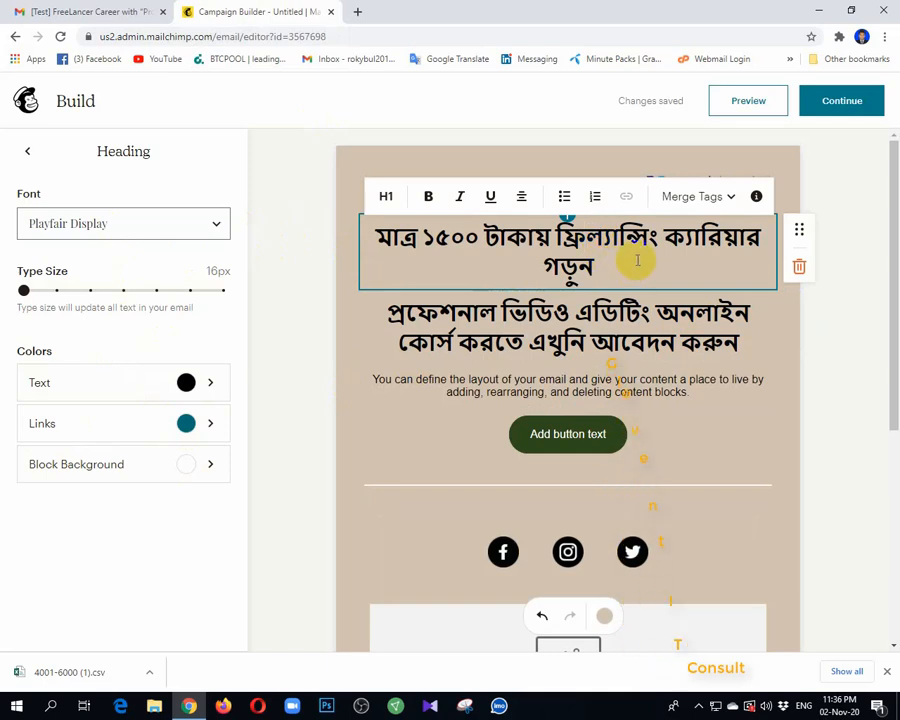
{"action": "left_click_drag", "start_coordinate": [637, 260], "coordinate": [376, 226]}
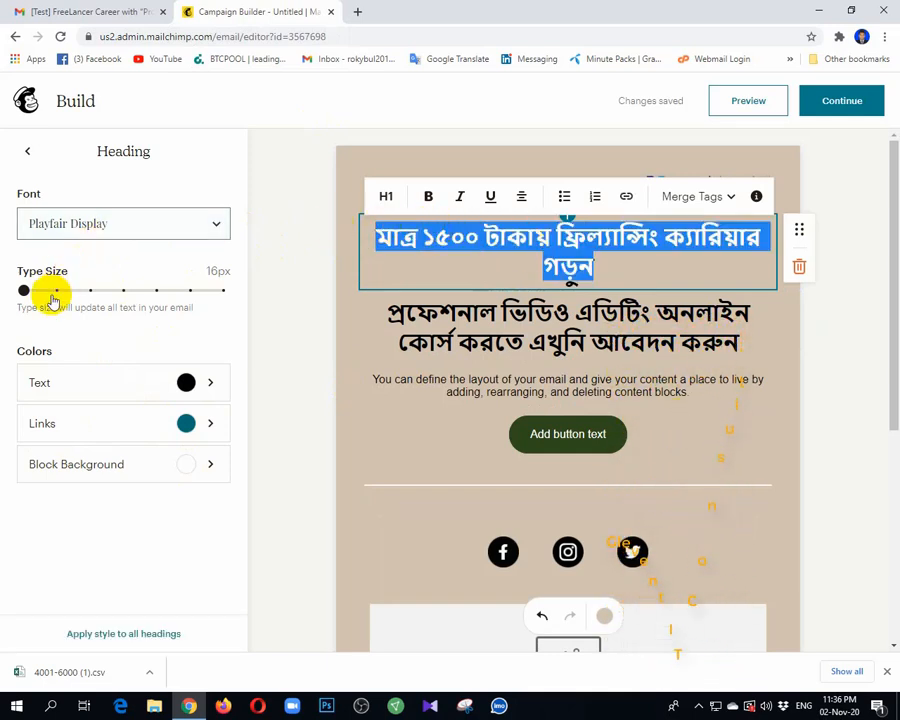
Step: Make the first Bengali headline line a Heading 2
{"action": "left_click", "coordinate": [119, 390]}
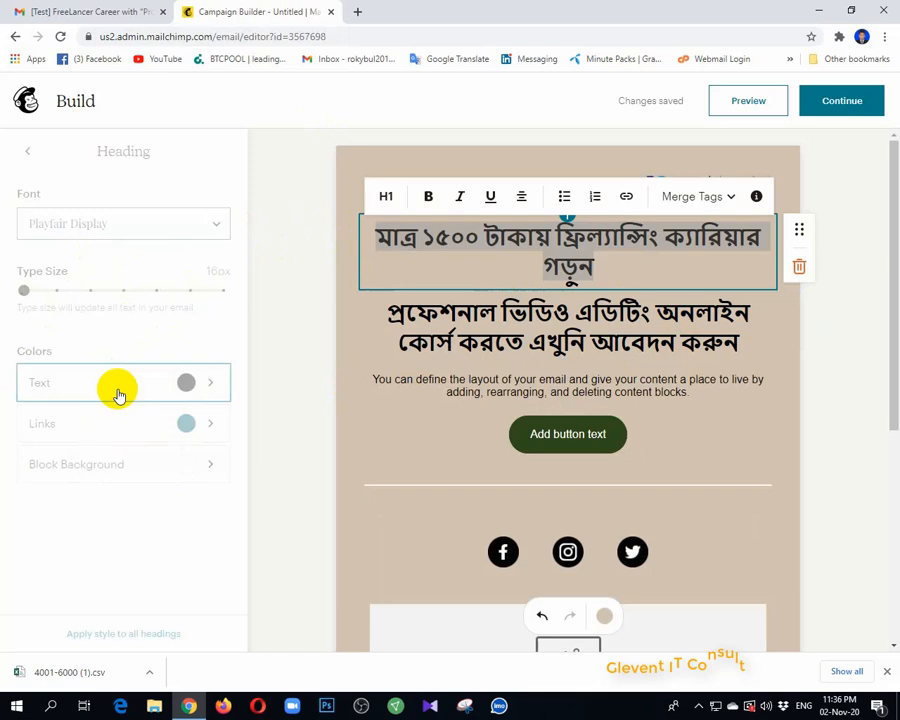
{"action": "left_click", "coordinate": [40, 150]}
{"action": "left_click", "coordinate": [101, 474]}
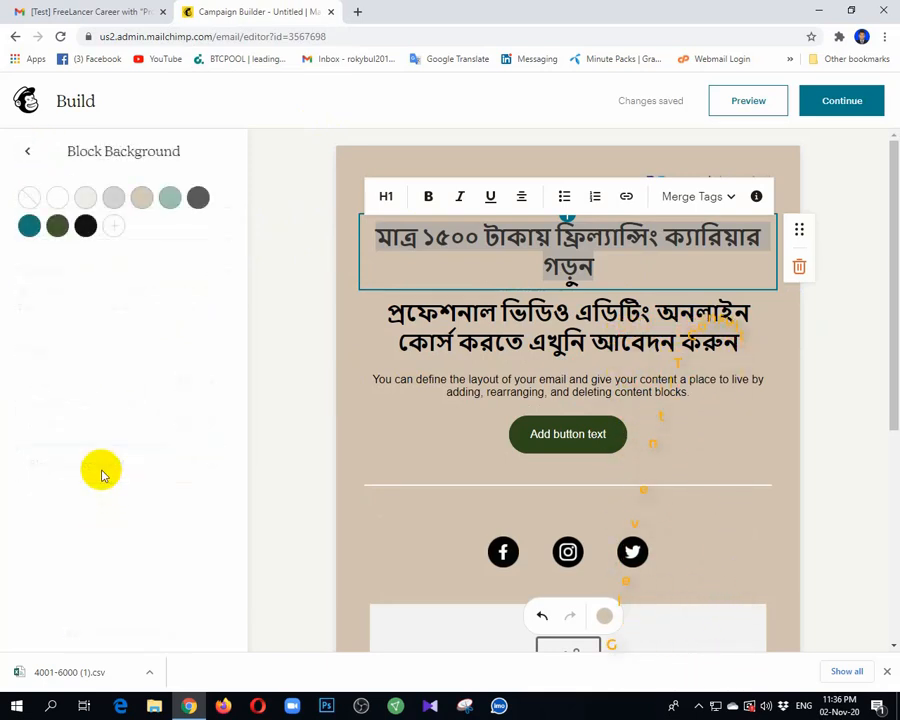
{"action": "left_click", "coordinate": [24, 152]}
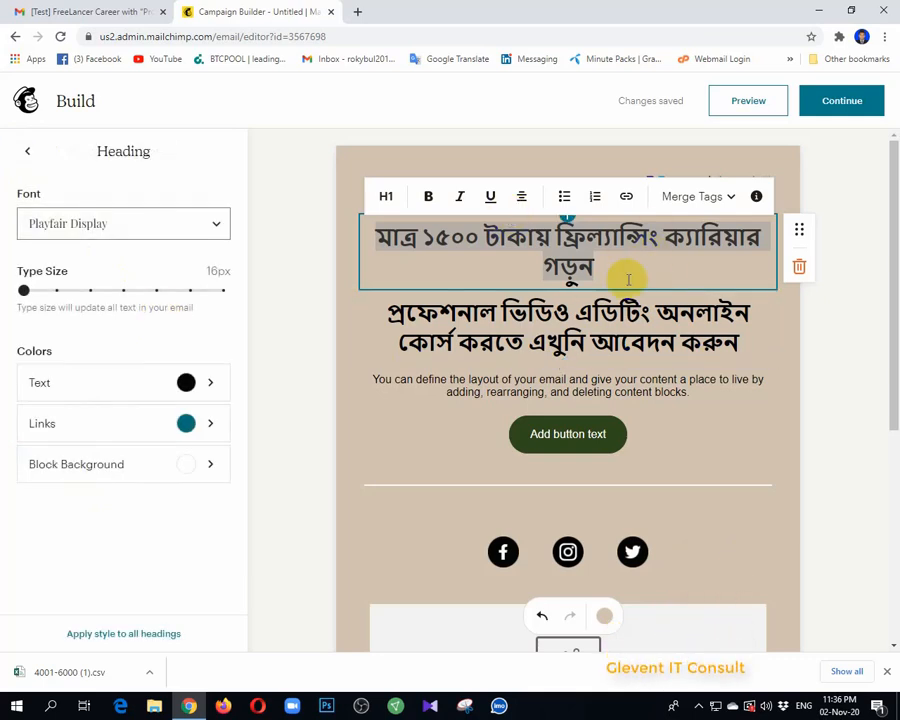
{"action": "left_click", "coordinate": [405, 205]}
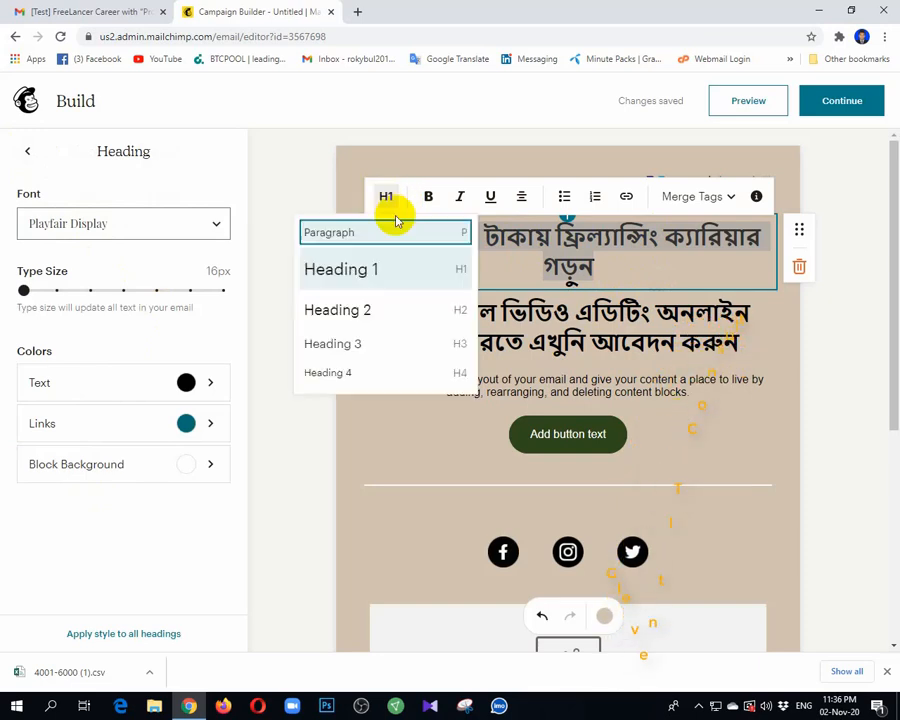
{"action": "left_click", "coordinate": [358, 314]}
{"action": "left_click", "coordinate": [765, 352]}
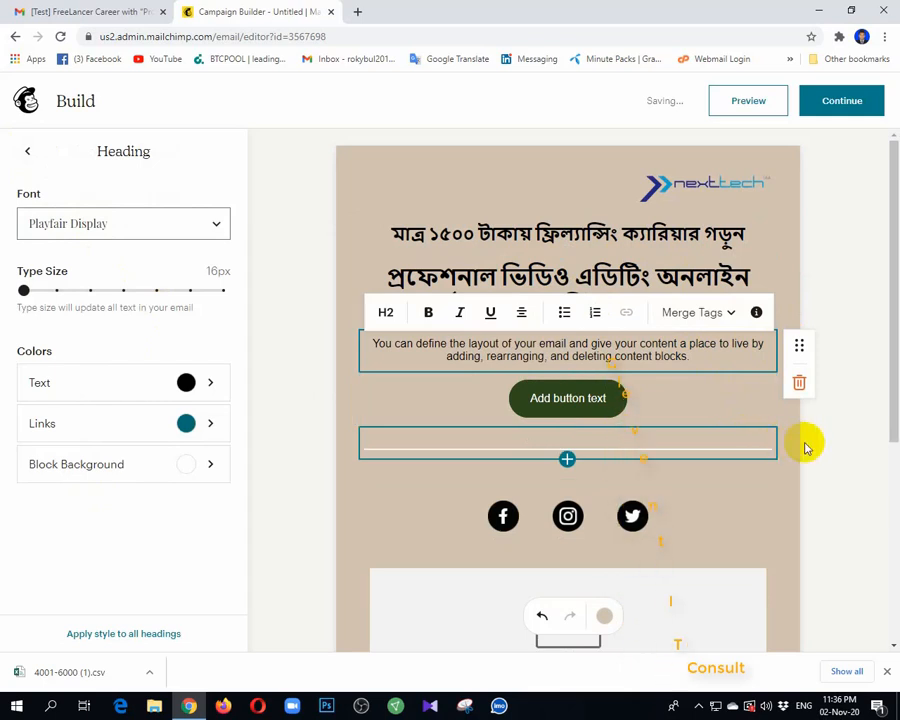
{"action": "left_click", "coordinate": [762, 442]}
Step: Centre-align the main Bengali headline text
{"action": "left_click", "coordinate": [680, 307]}
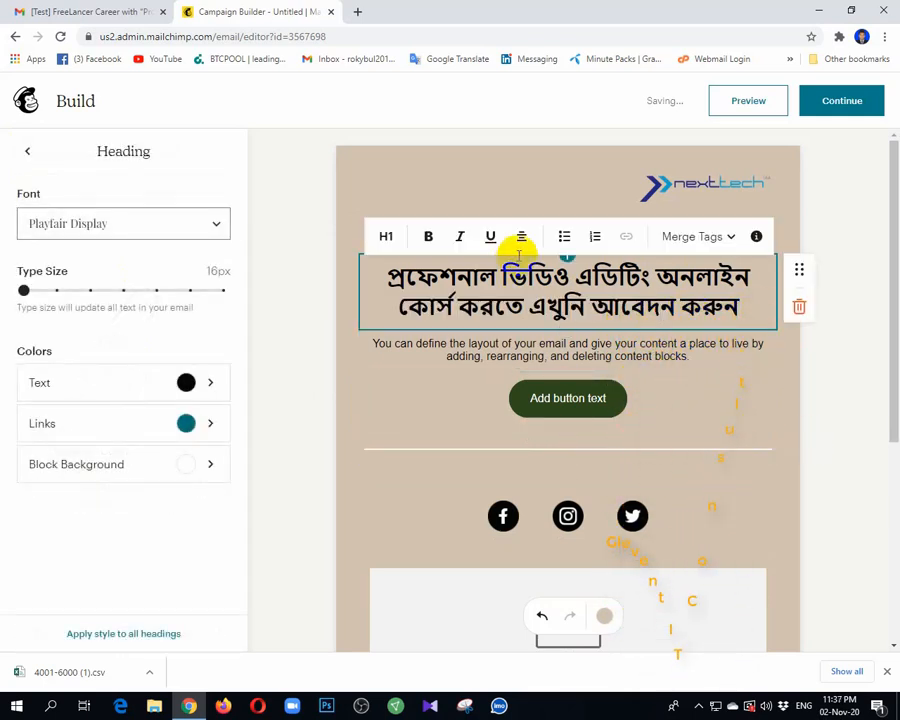
{"action": "left_click_drag", "start_coordinate": [741, 317], "coordinate": [388, 260]}
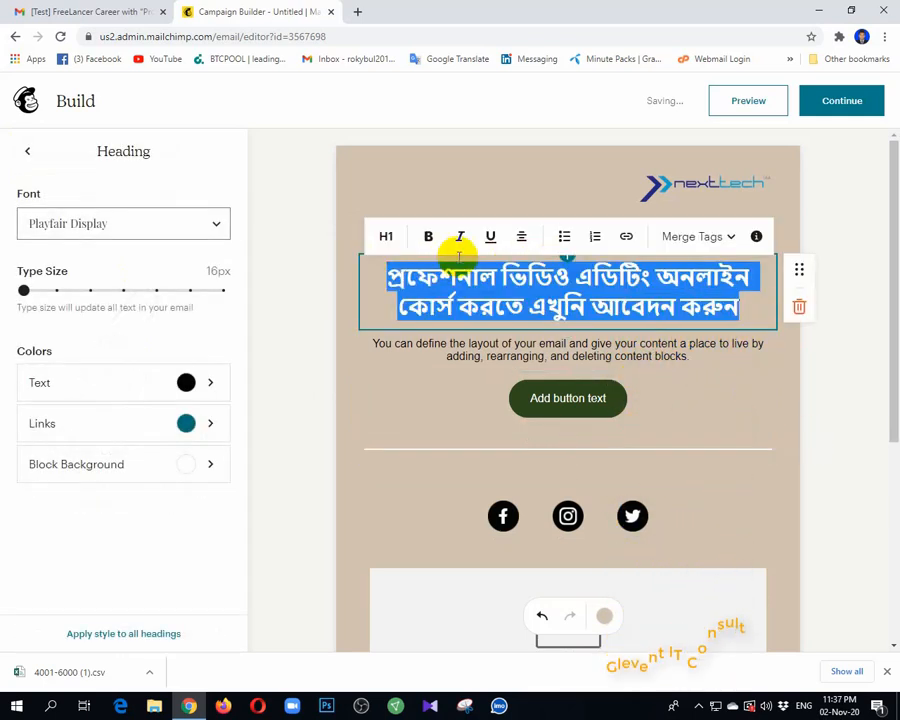
{"action": "left_click", "coordinate": [518, 237]}
{"action": "left_click", "coordinate": [521, 203]}
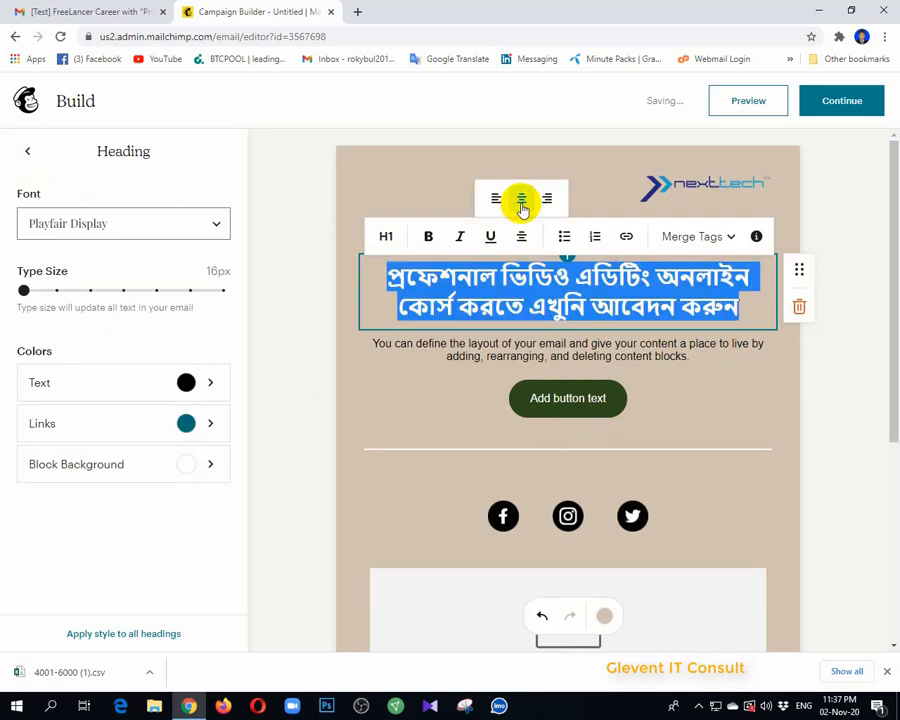
{"action": "left_click", "coordinate": [785, 389]}
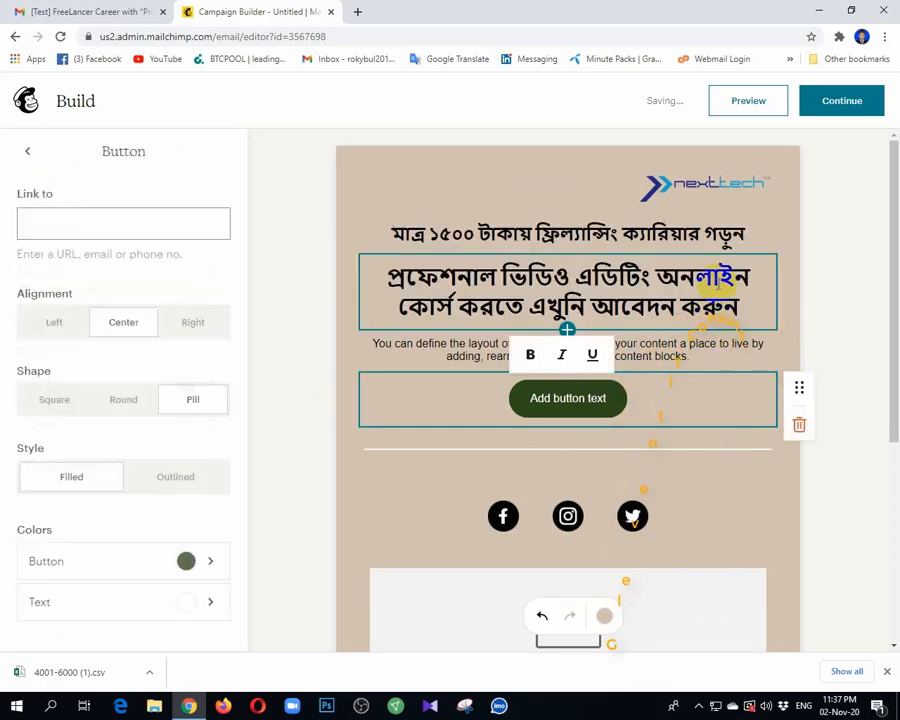
{"action": "left_click", "coordinate": [700, 237]}
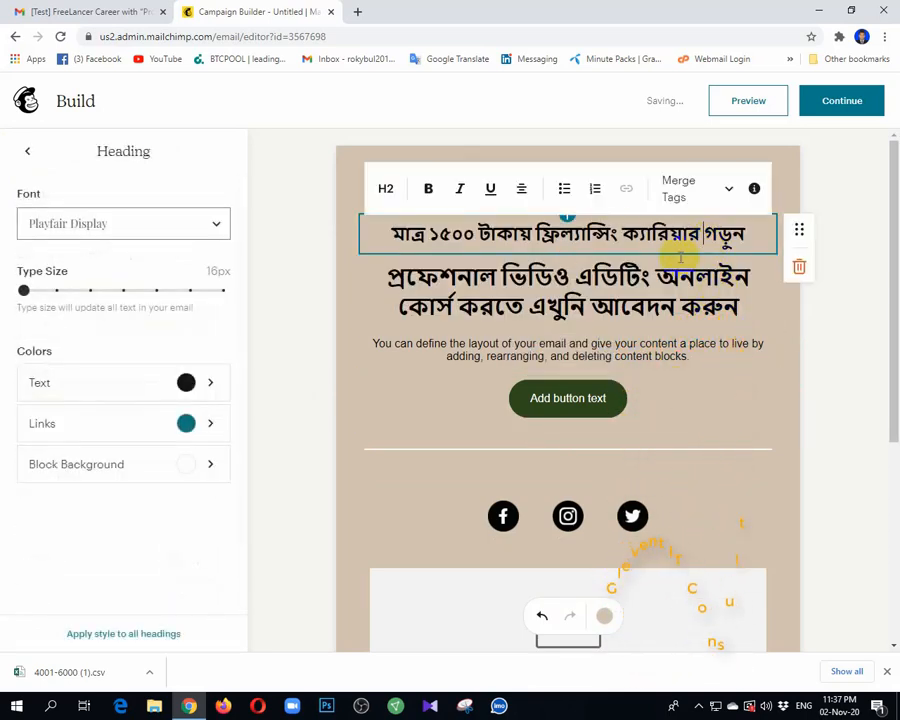
{"action": "left_click", "coordinate": [521, 188]}
{"action": "key", "text": "ctrl+z"}
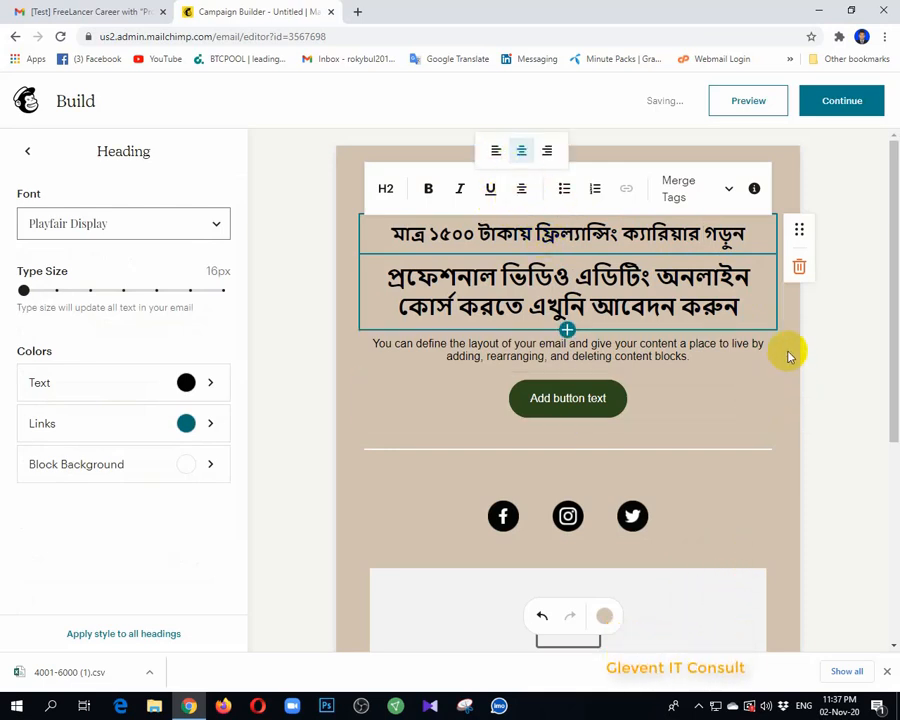
Step: Insert an empty Paragraph block under the headlines, then delete the placeholder button and sample paragraph
{"action": "left_click", "coordinate": [567, 330]}
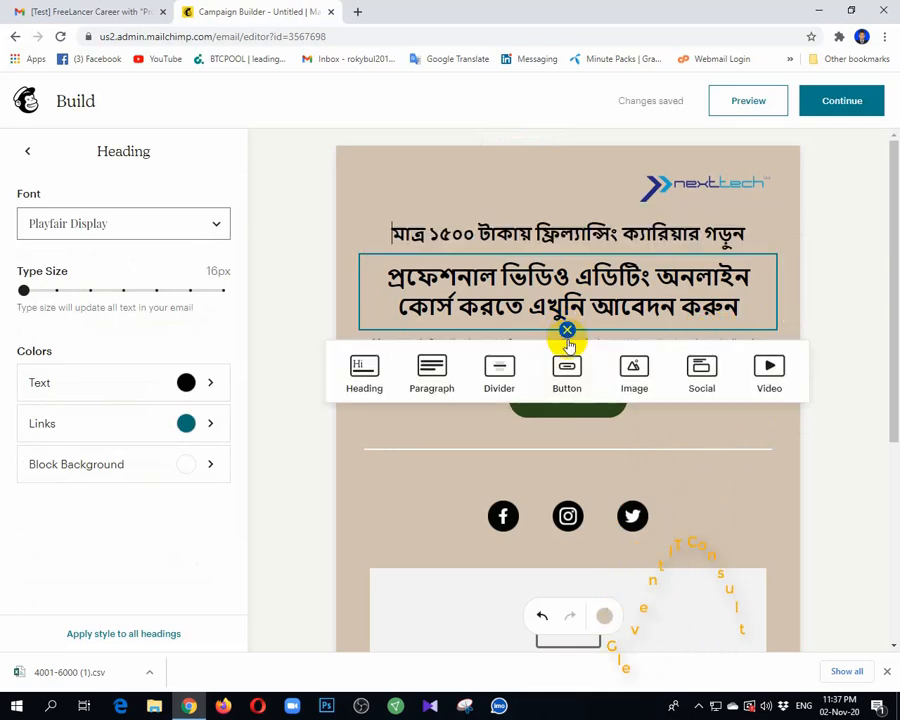
{"action": "left_click", "coordinate": [432, 378]}
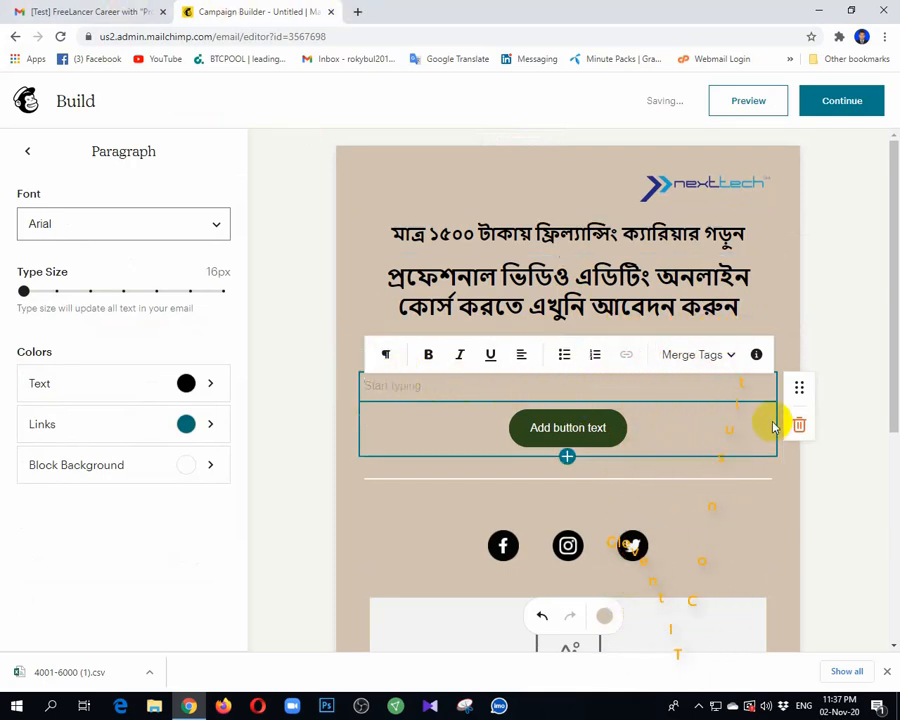
{"action": "left_click", "coordinate": [686, 436]}
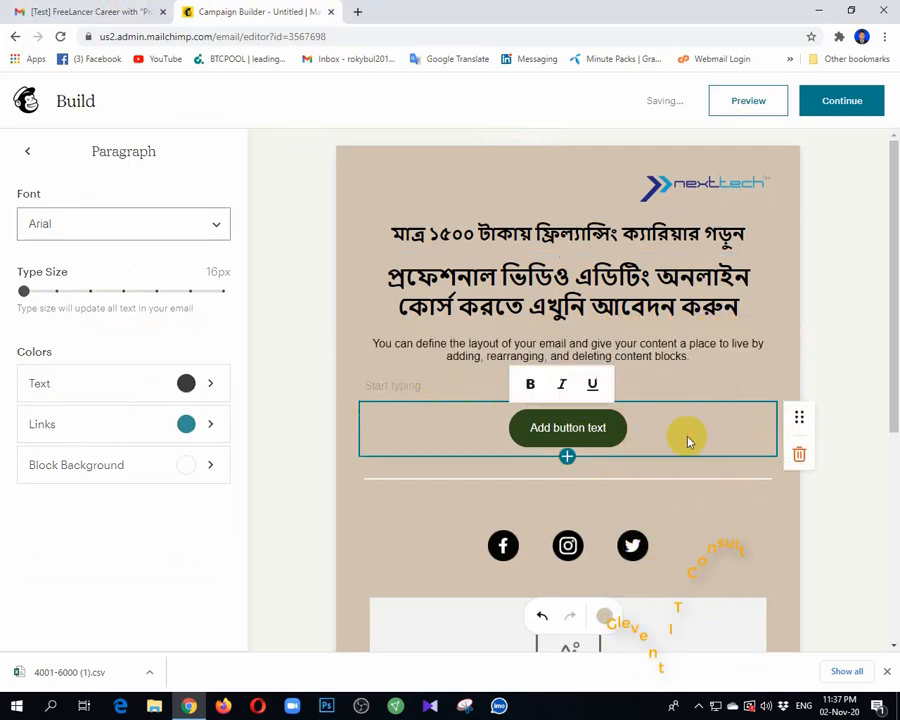
{"action": "left_click", "coordinate": [799, 455]}
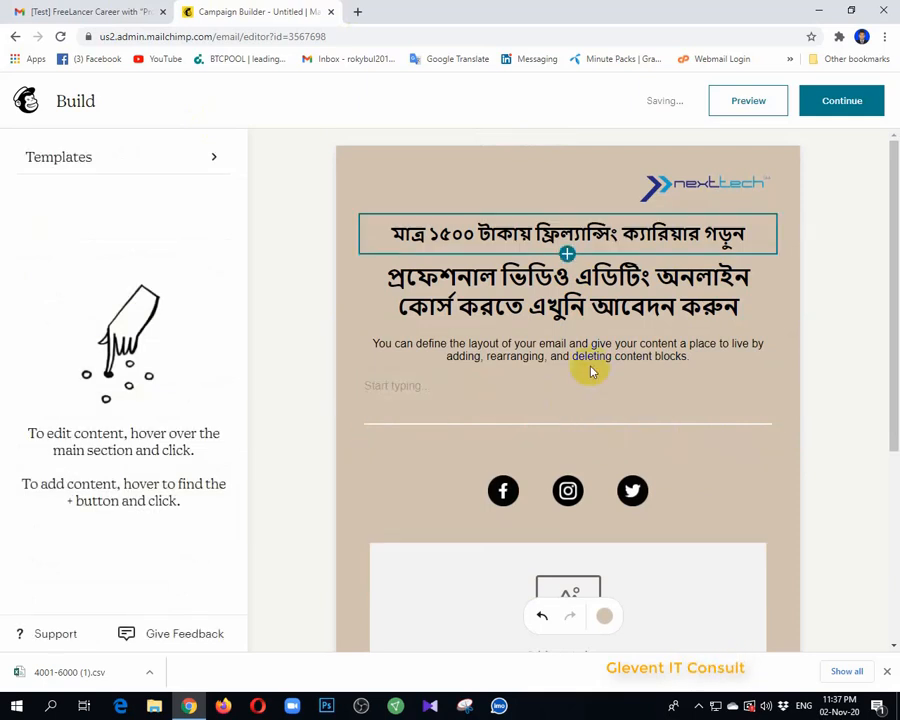
{"action": "left_click", "coordinate": [640, 362]}
{"action": "left_click", "coordinate": [799, 383]}
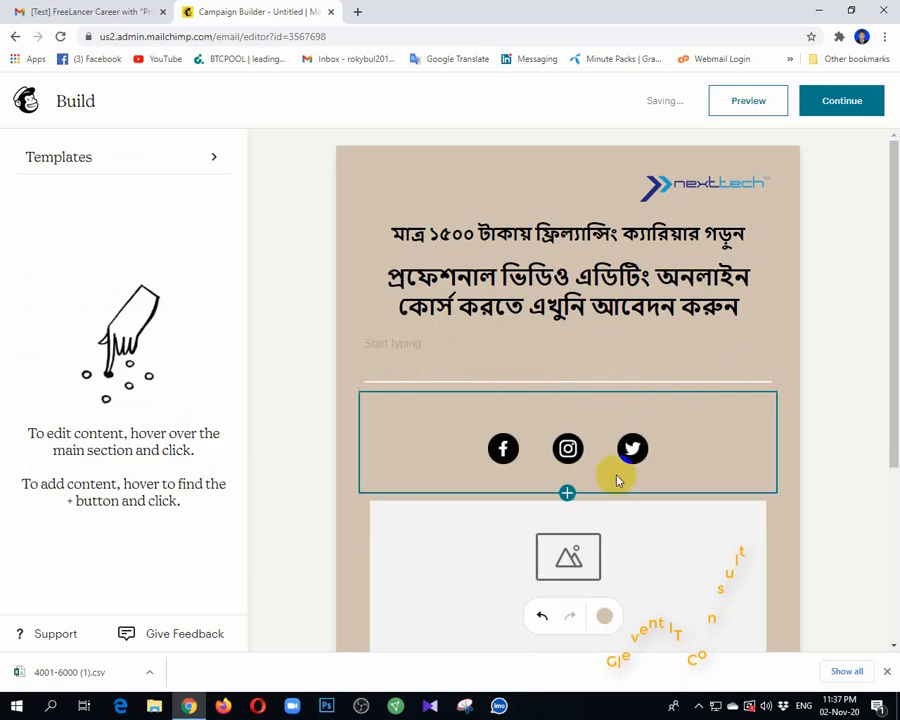
{"action": "scroll", "coordinate": [617, 478], "scroll_direction": "down", "scroll_amount": 3}
{"action": "scroll", "coordinate": [613, 482], "scroll_direction": "up", "scroll_amount": 3}
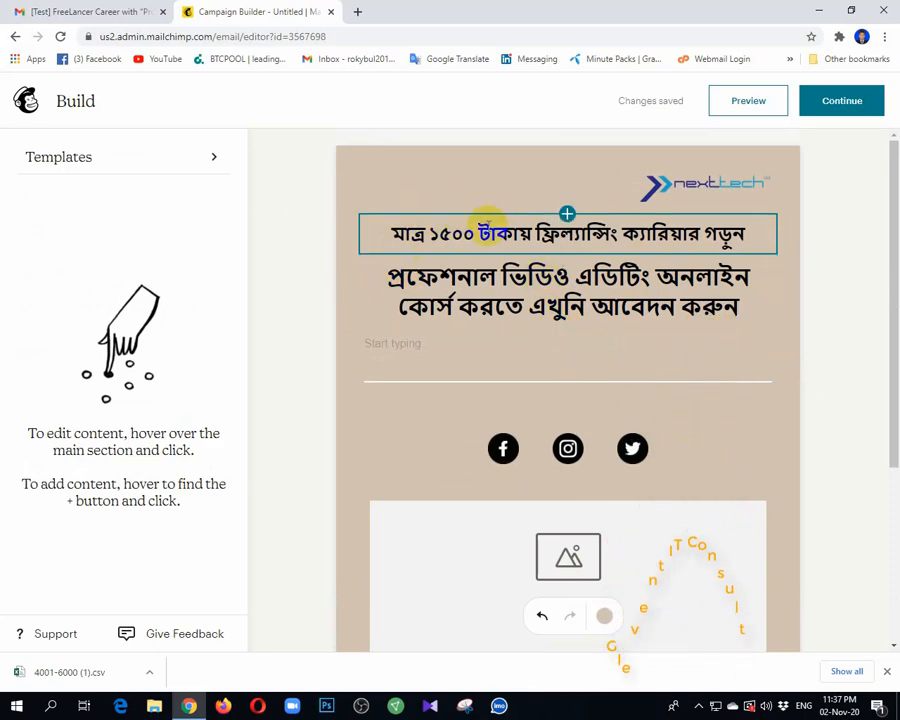
{"action": "left_click", "coordinate": [422, 342]}
Step: Select the Gmail email's text from the first course paragraph down through the company address
{"action": "left_click", "coordinate": [72, 6]}
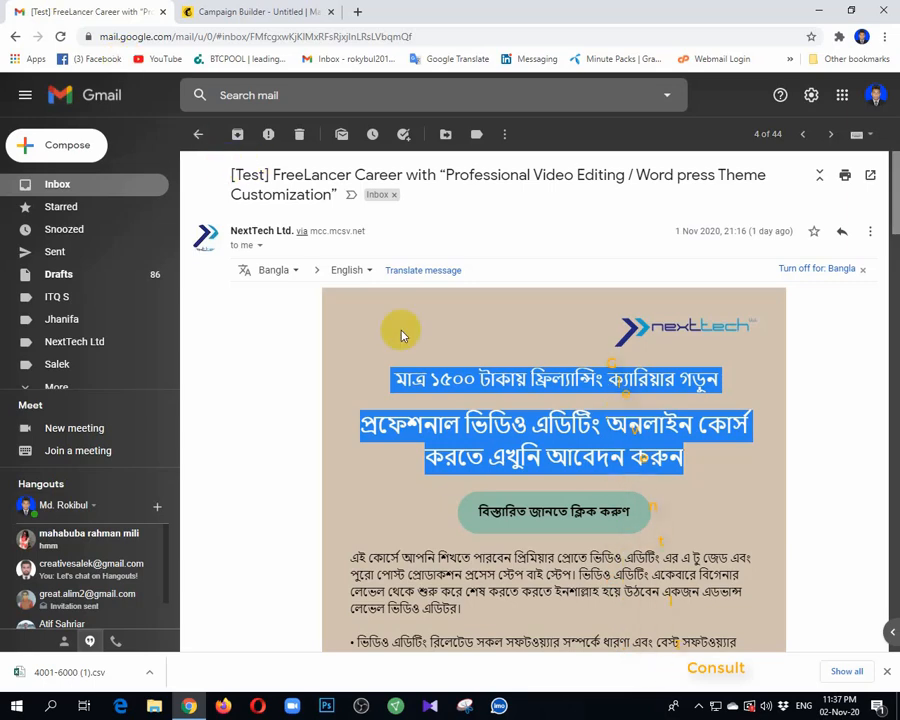
{"action": "scroll", "coordinate": [401, 335], "scroll_direction": "down", "scroll_amount": 2}
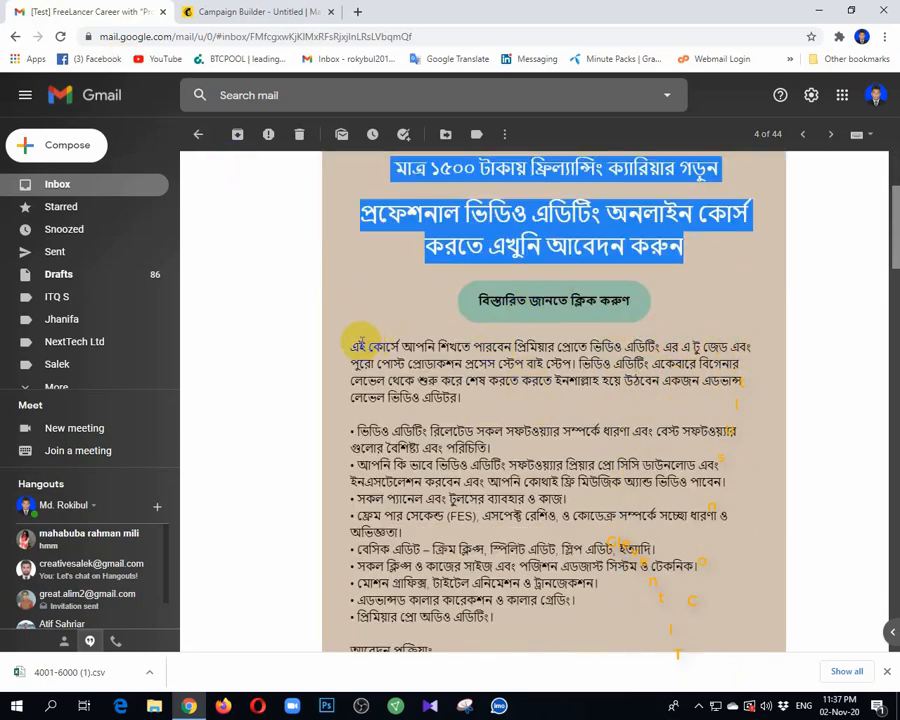
{"action": "left_click_drag", "start_coordinate": [356, 344], "coordinate": [432, 400]}
{"action": "scroll", "coordinate": [405, 418], "scroll_direction": "down", "scroll_amount": 4}
{"action": "left_click_drag", "start_coordinate": [615, 408], "coordinate": [677, 418]}
Step: Paste the course description, bullets, registration link, contacts and address into the empty paragraph
{"action": "left_click", "coordinate": [225, 10]}
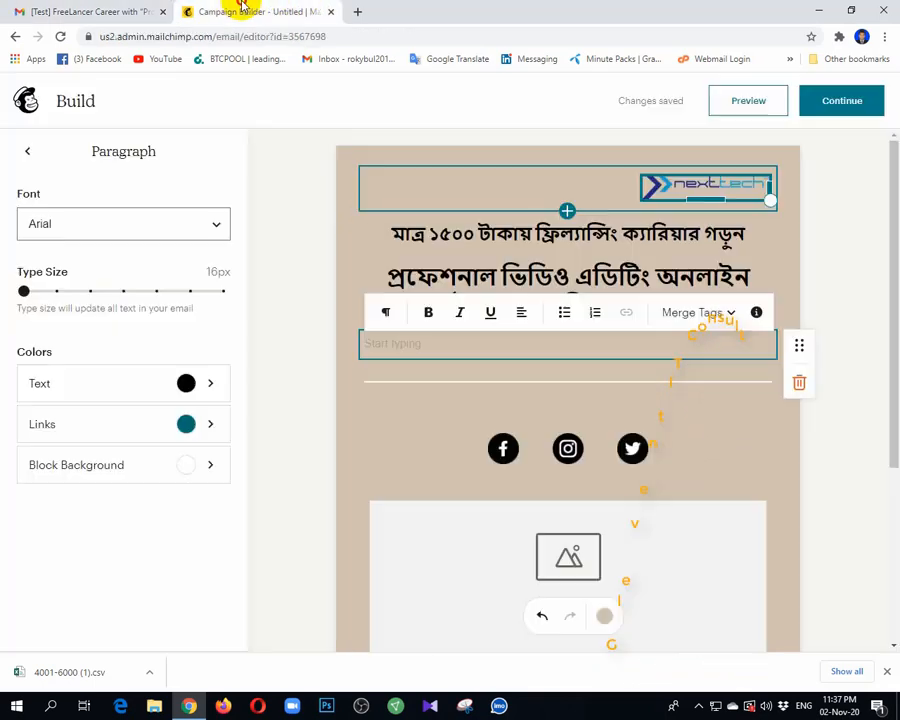
{"action": "key", "text": "ctrl+v"}
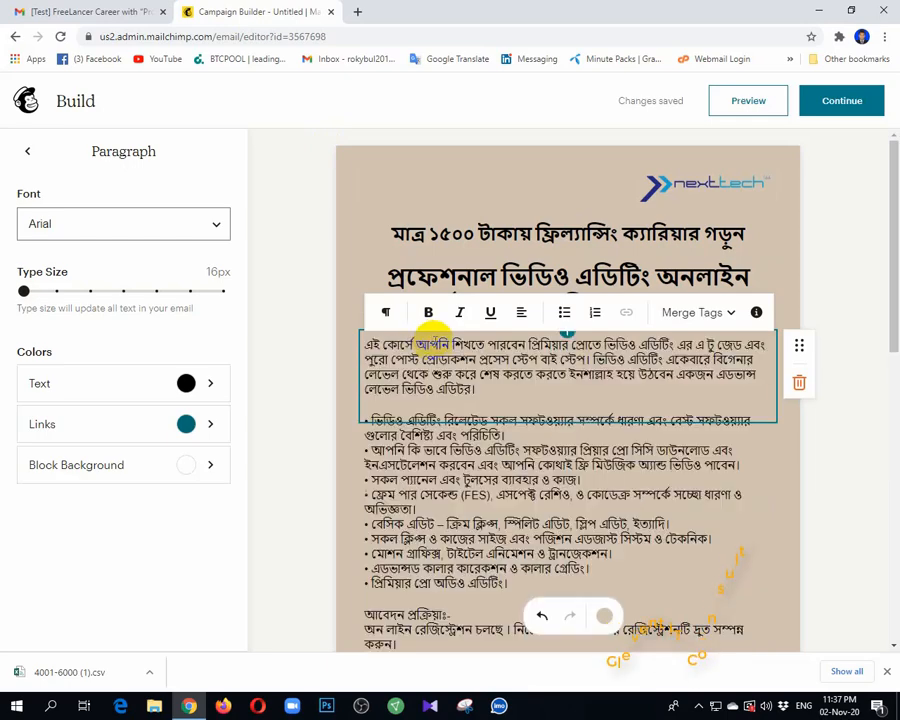
{"action": "scroll", "coordinate": [480, 420], "scroll_direction": "down", "scroll_amount": 2}
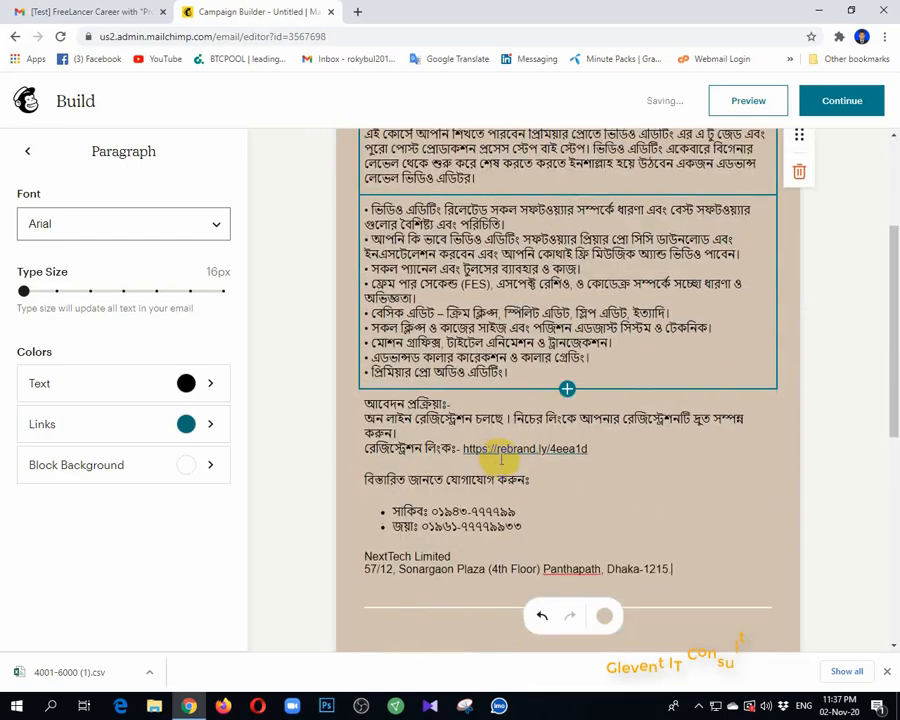
{"action": "left_click", "coordinate": [785, 340]}
Step: Review the pasted content and bring up the block choices below the course title
{"action": "scroll", "coordinate": [520, 410], "scroll_direction": "up", "scroll_amount": 3}
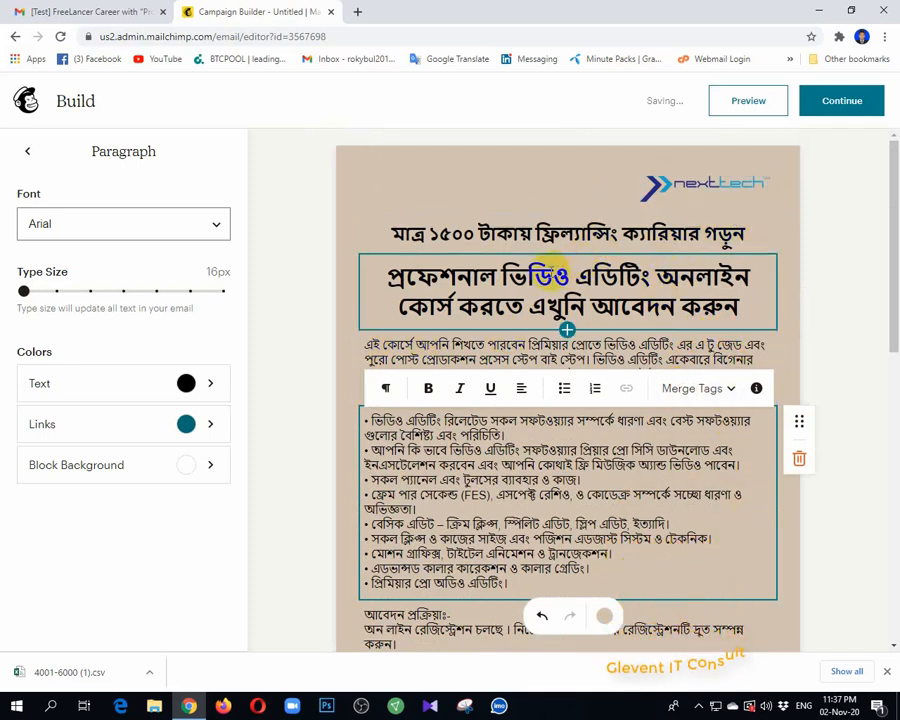
{"action": "scroll", "coordinate": [724, 376], "scroll_direction": "down", "scroll_amount": 3}
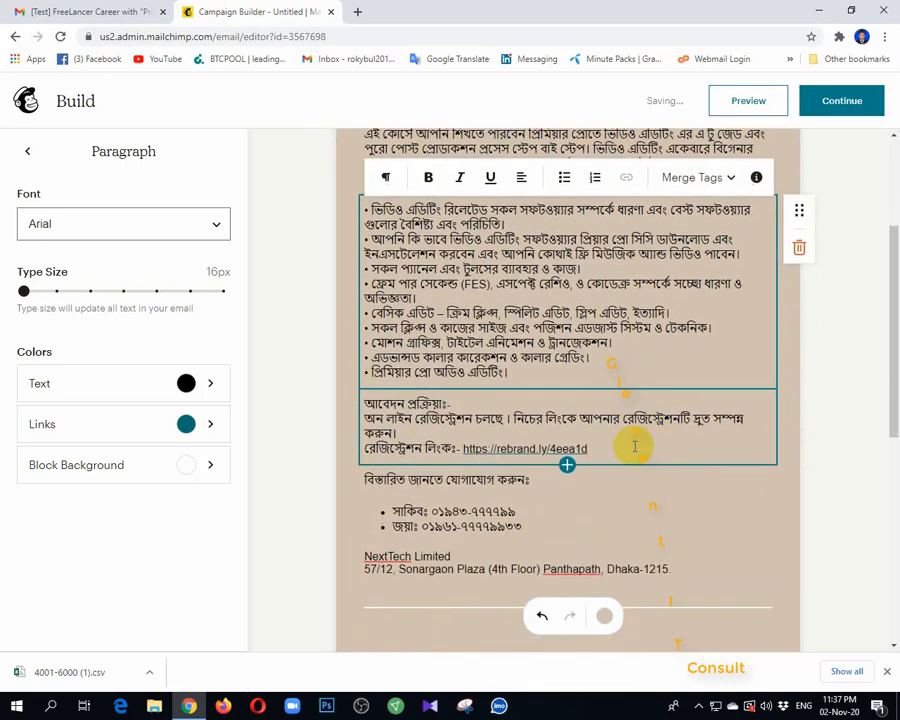
{"action": "scroll", "coordinate": [508, 362], "scroll_direction": "up", "scroll_amount": 2}
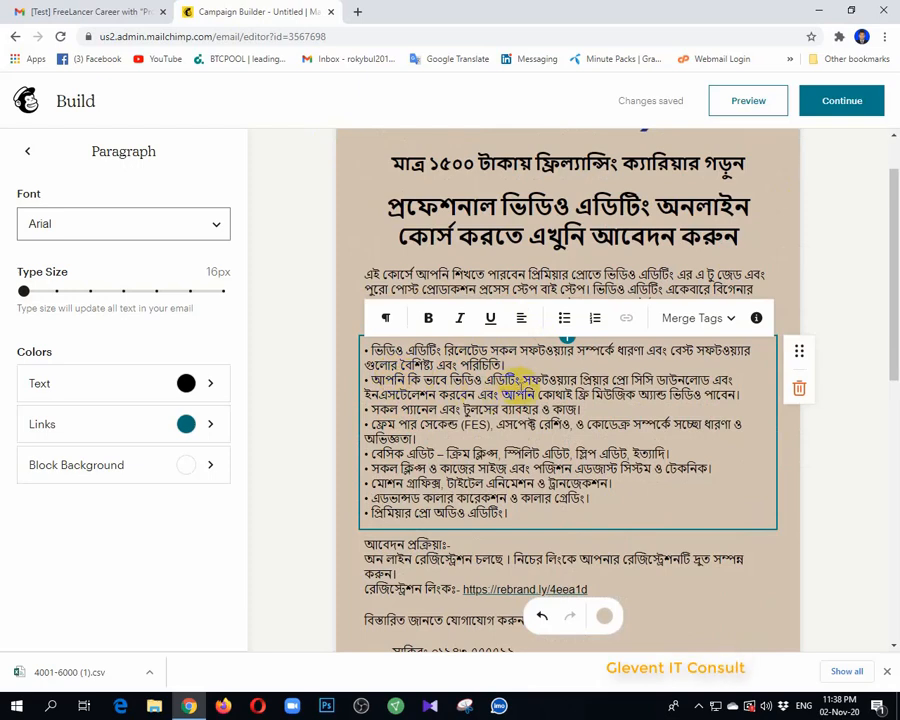
{"action": "scroll", "coordinate": [520, 385], "scroll_direction": "down", "scroll_amount": 3}
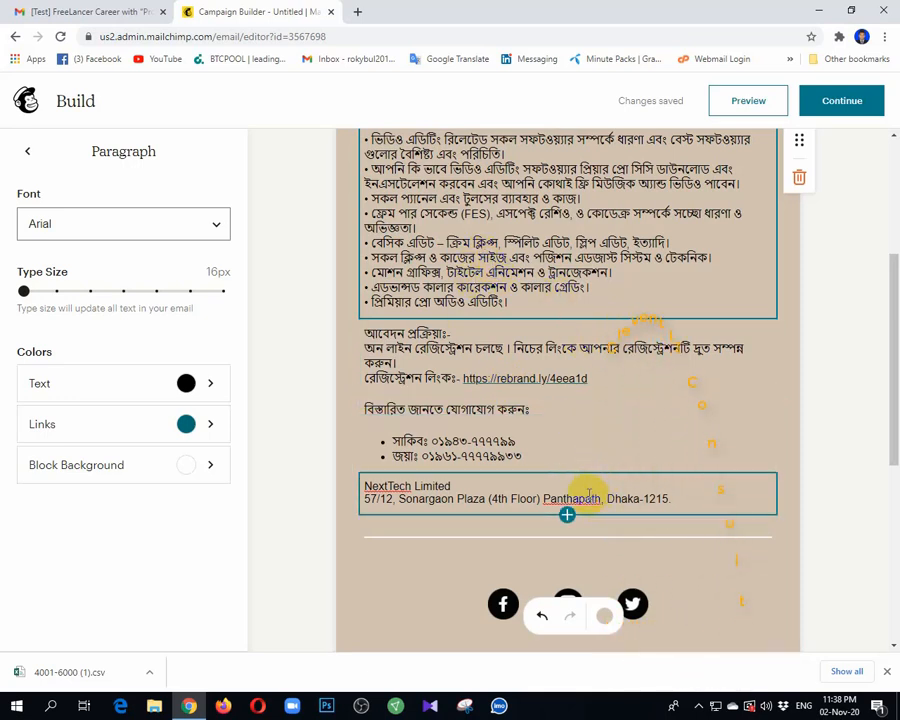
{"action": "scroll", "coordinate": [606, 476], "scroll_direction": "up", "scroll_amount": 3}
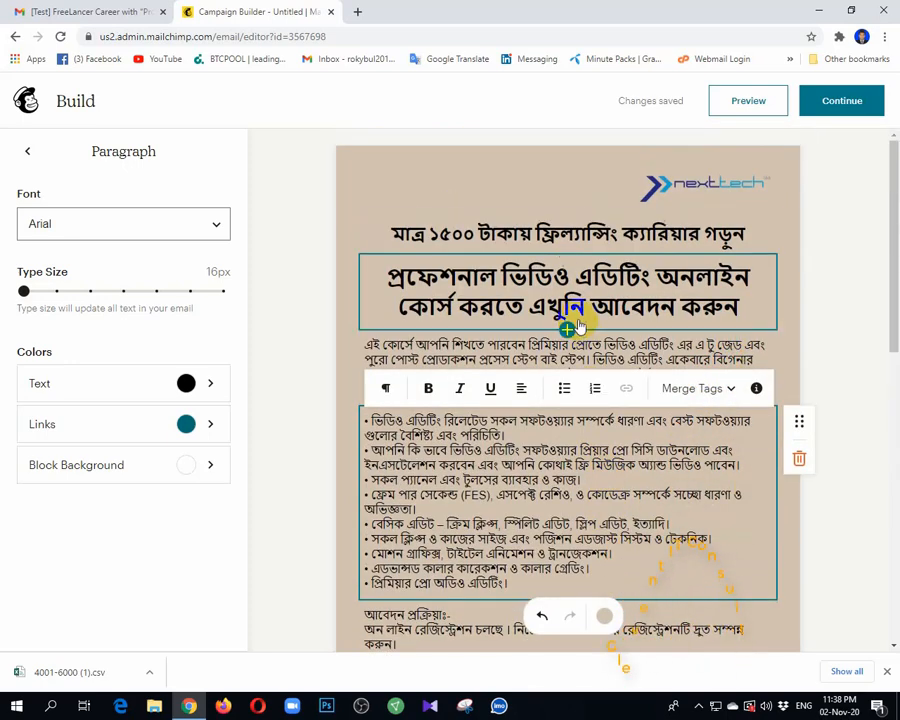
{"action": "left_click", "coordinate": [567, 330]}
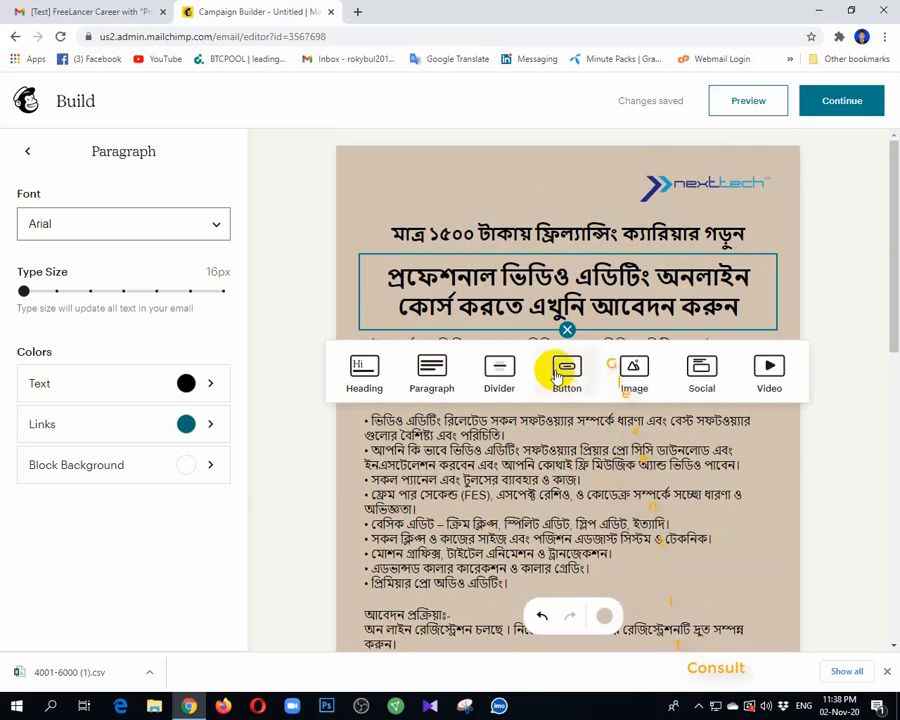
Step: Add a centred light green button below the course title
{"action": "left_click", "coordinate": [787, 288]}
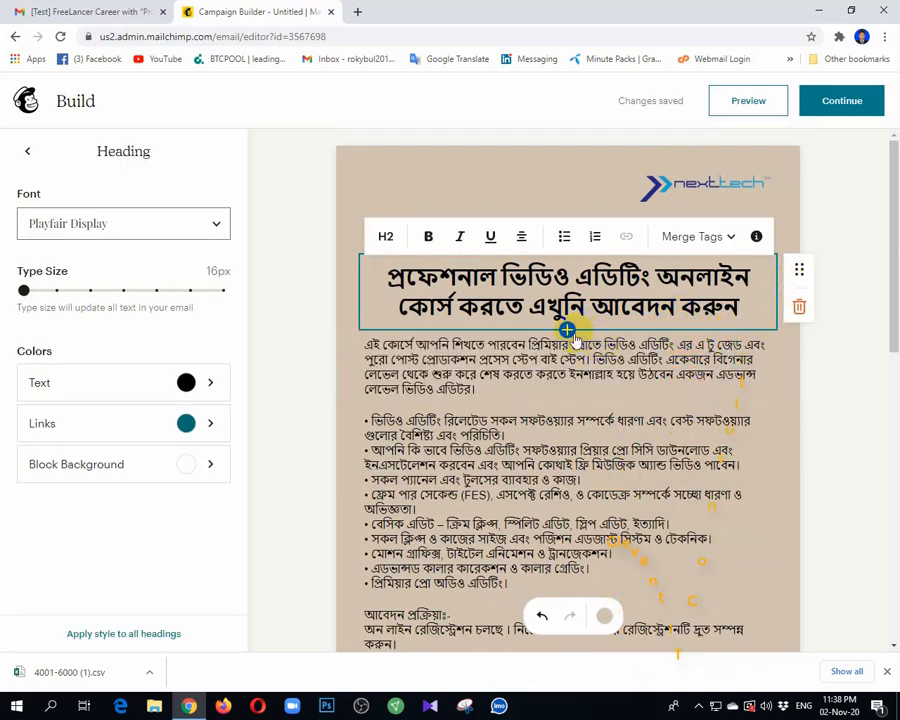
{"action": "left_click", "coordinate": [567, 330]}
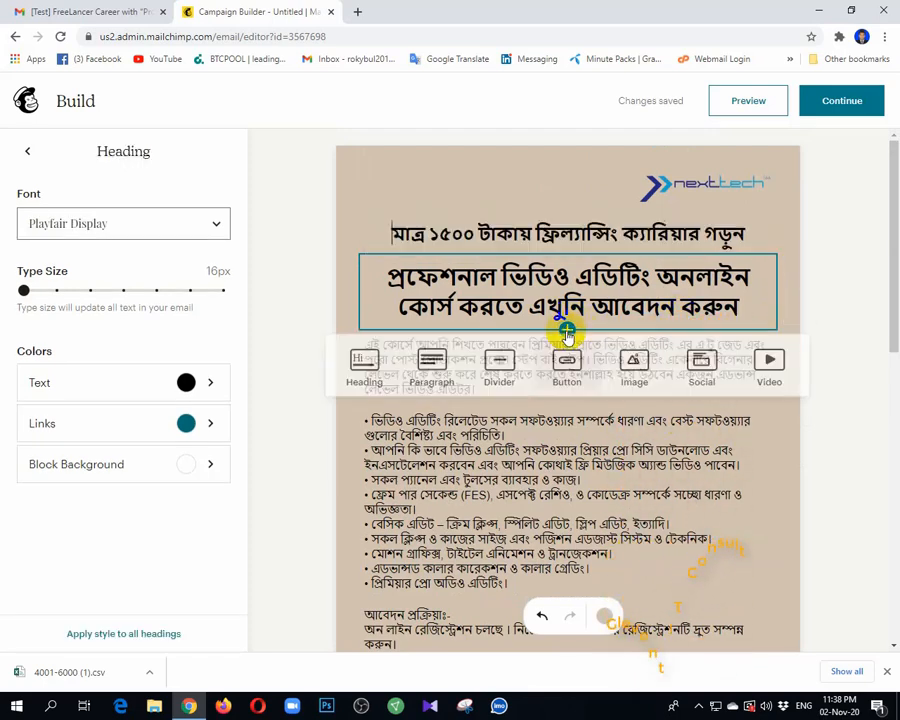
{"action": "left_click", "coordinate": [565, 380]}
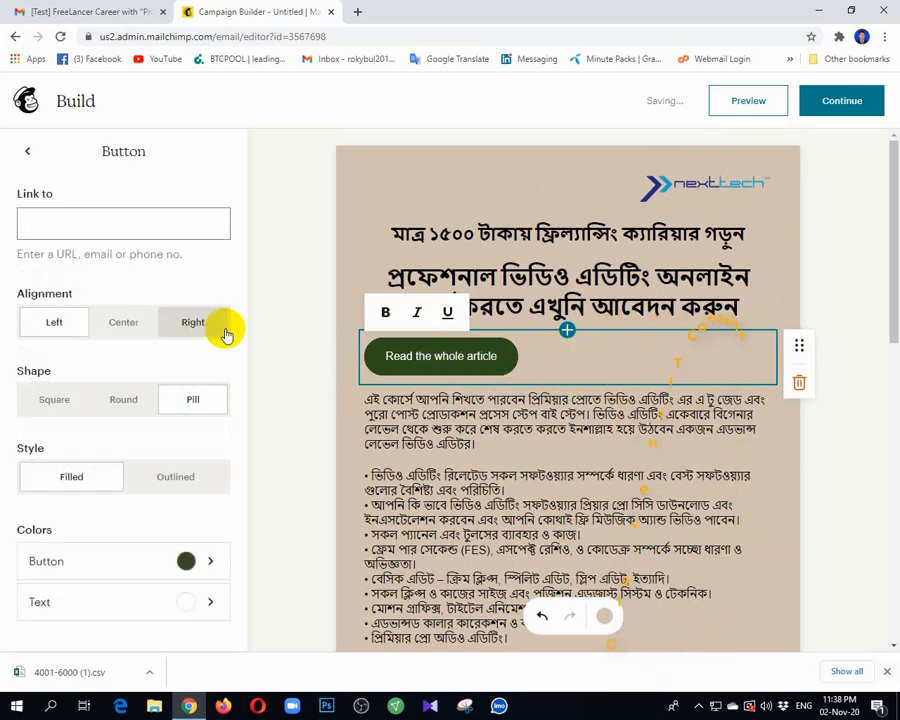
{"action": "left_click", "coordinate": [120, 334]}
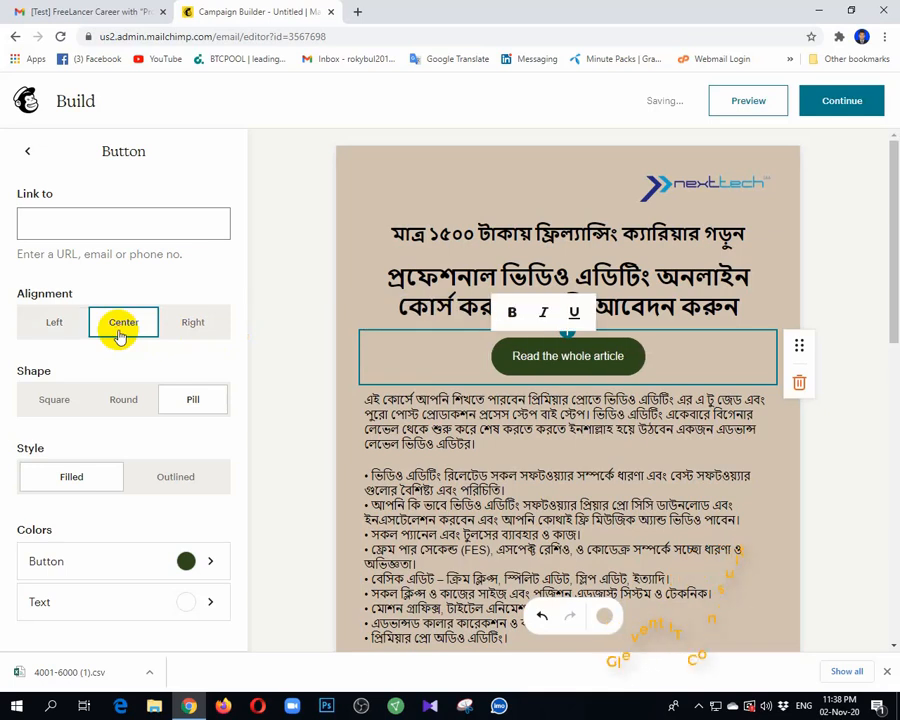
{"action": "left_click", "coordinate": [186, 562]}
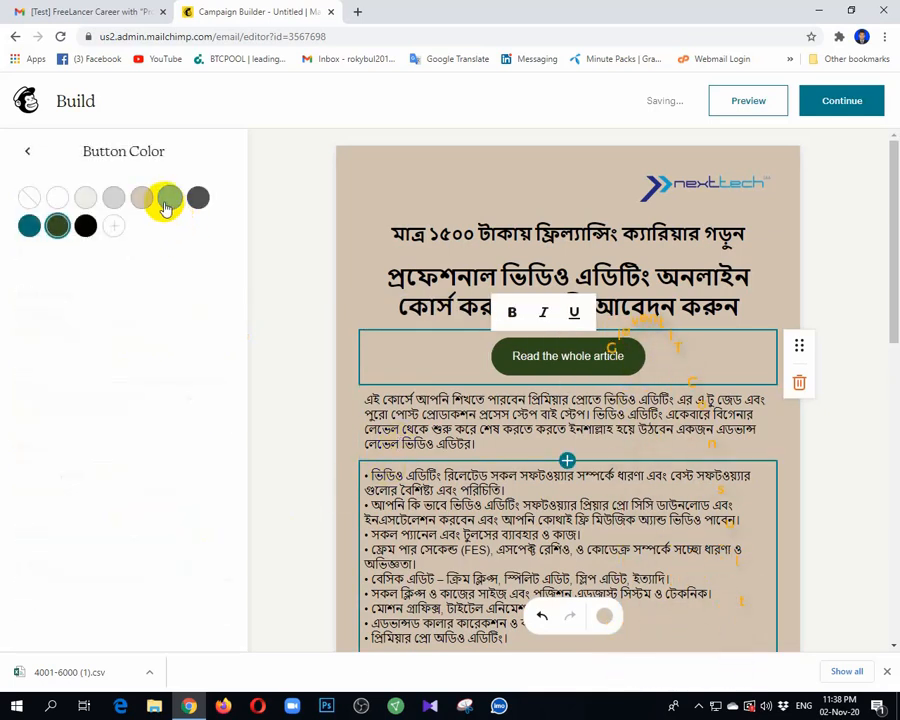
{"action": "left_click", "coordinate": [168, 200]}
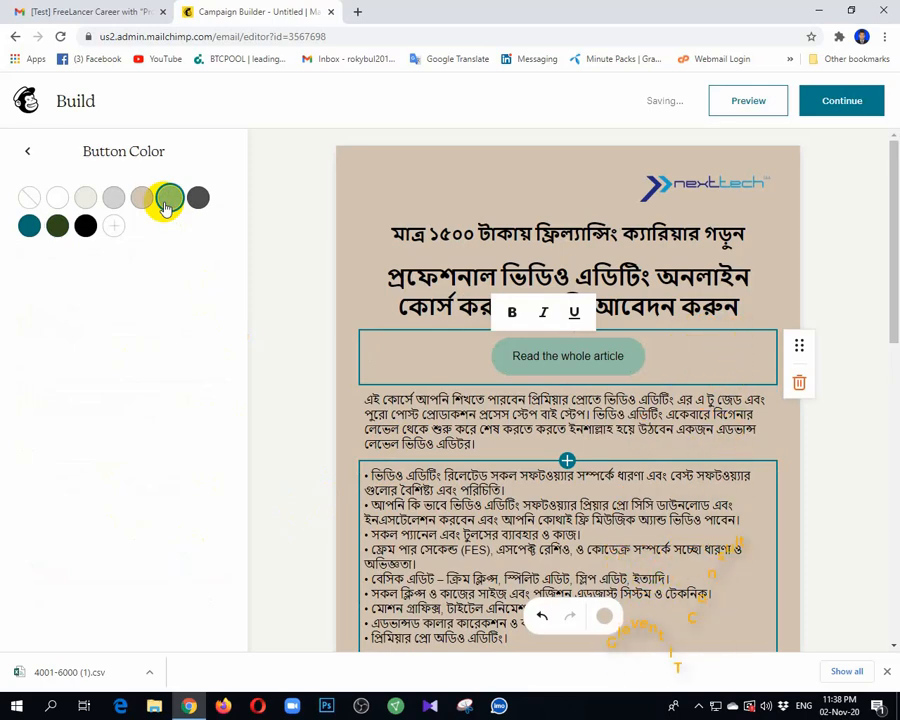
Step: Copy the green button's label from the reference email in Gmail
{"action": "left_click", "coordinate": [124, 11]}
{"action": "scroll", "coordinate": [580, 506], "scroll_direction": "up", "scroll_amount": 15}
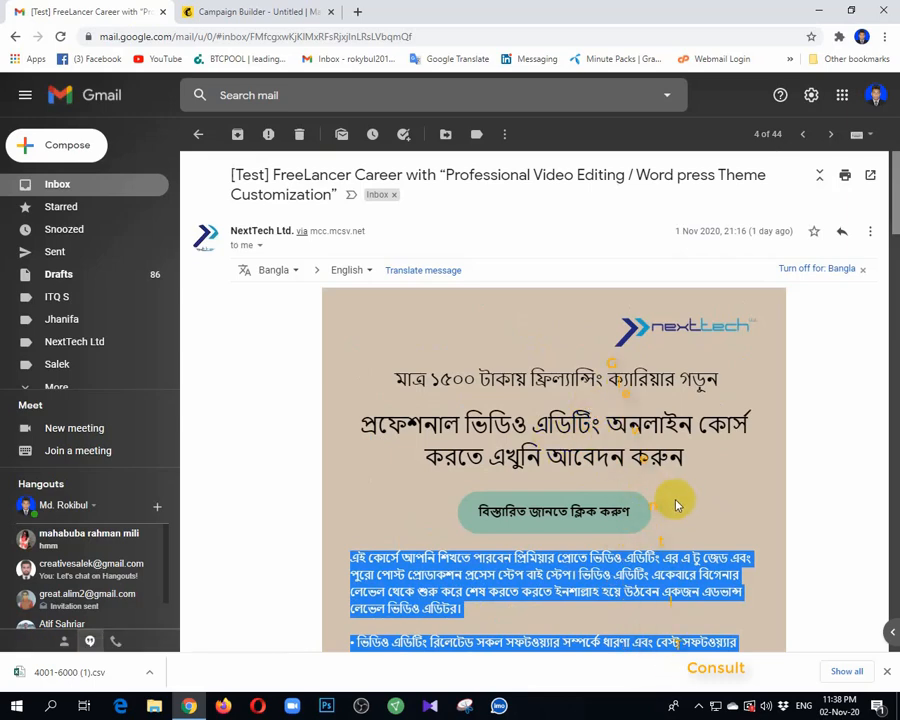
{"action": "left_click_drag", "start_coordinate": [670, 521], "coordinate": [454, 509]}
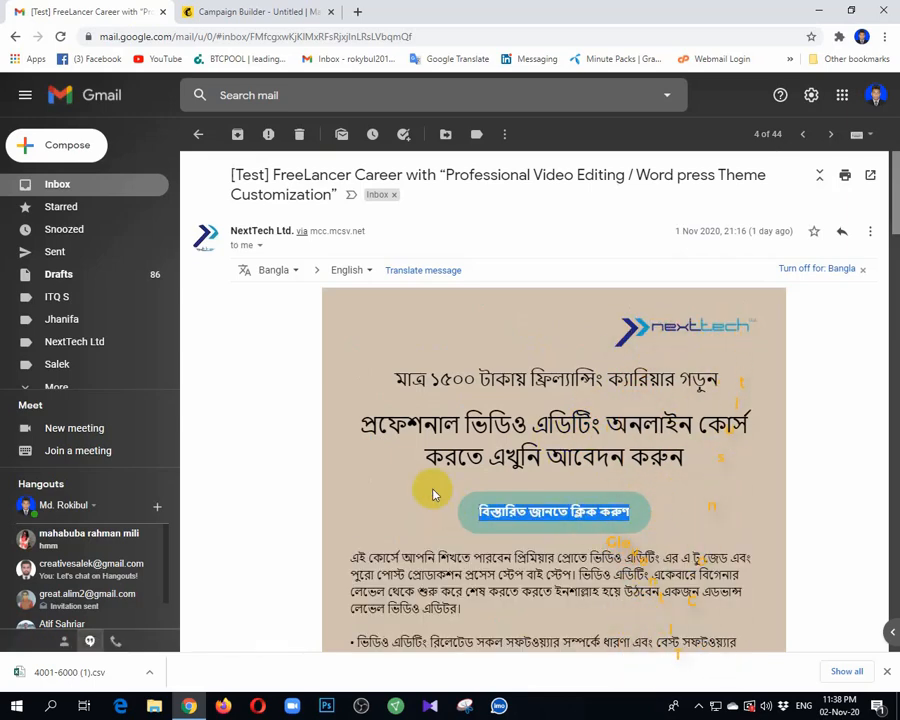
{"action": "left_click", "coordinate": [263, 10]}
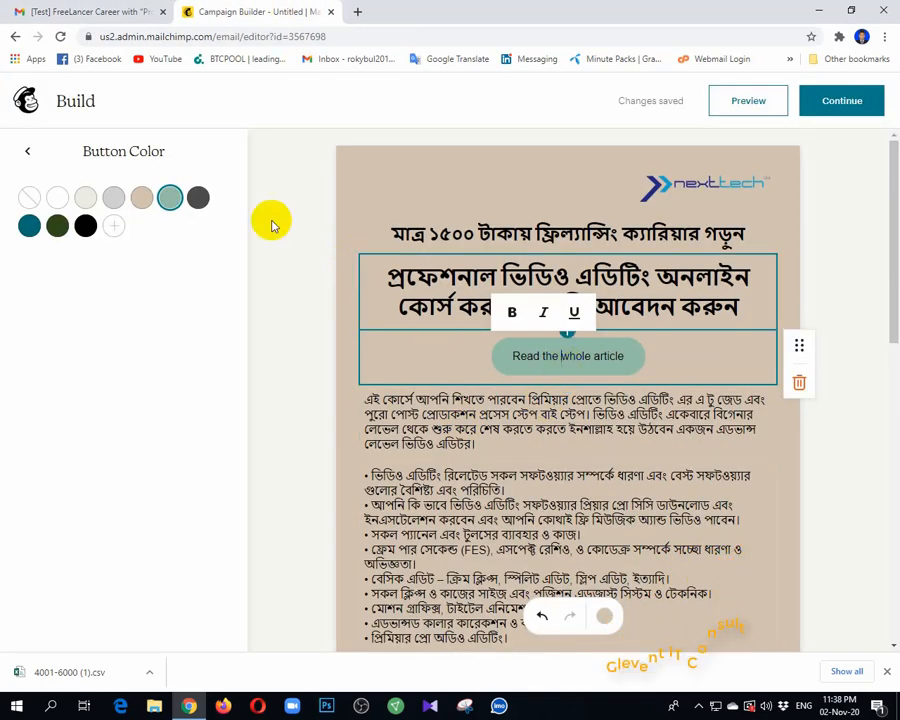
Step: Replace the 'Read the whole article' label with the copied Bengali text and make it bold
{"action": "left_click", "coordinate": [26, 152]}
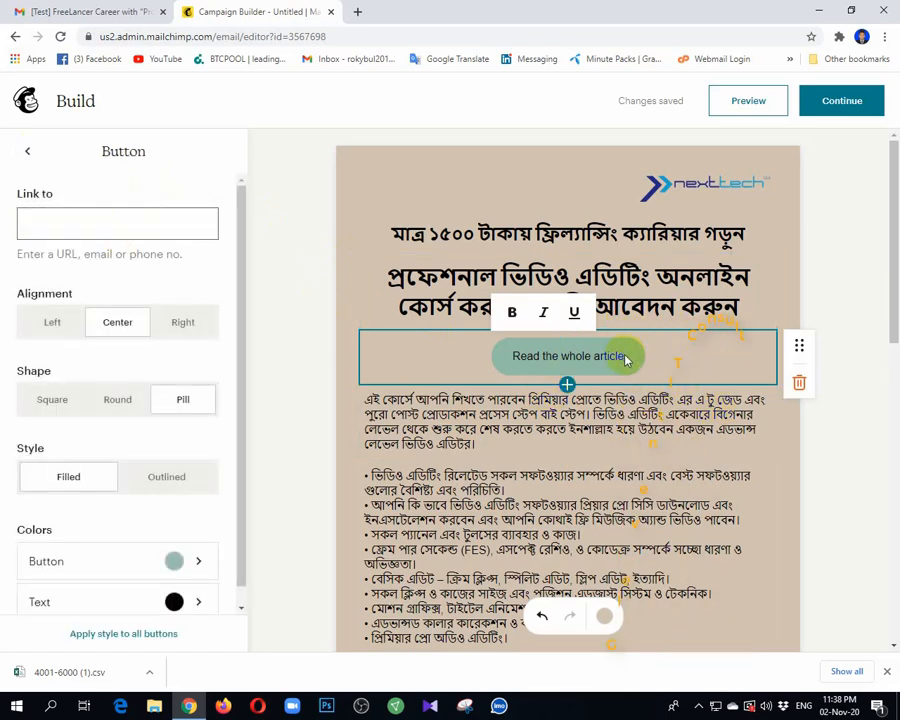
{"action": "left_click_drag", "start_coordinate": [622, 358], "coordinate": [515, 358]}
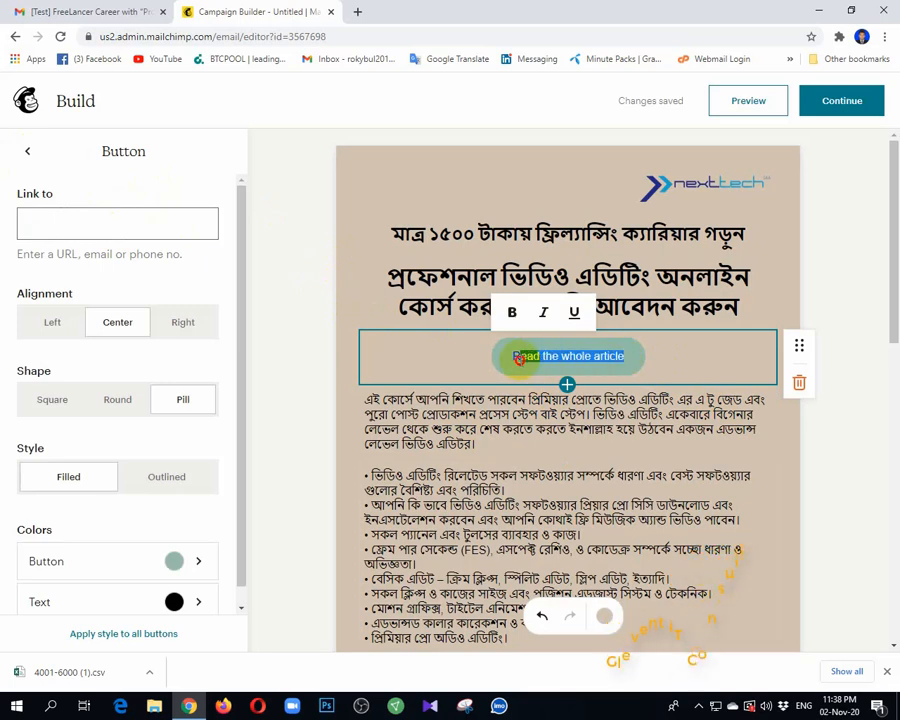
{"action": "type", "text": "বিস্তারিত জানতে ক্লিক করুন"}
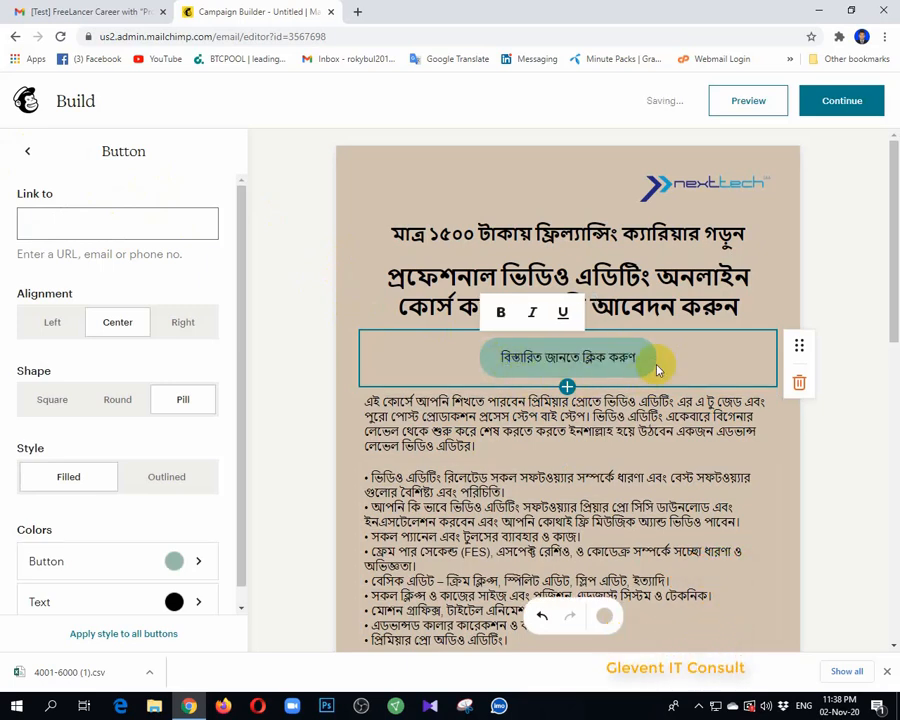
{"action": "left_click", "coordinate": [501, 316]}
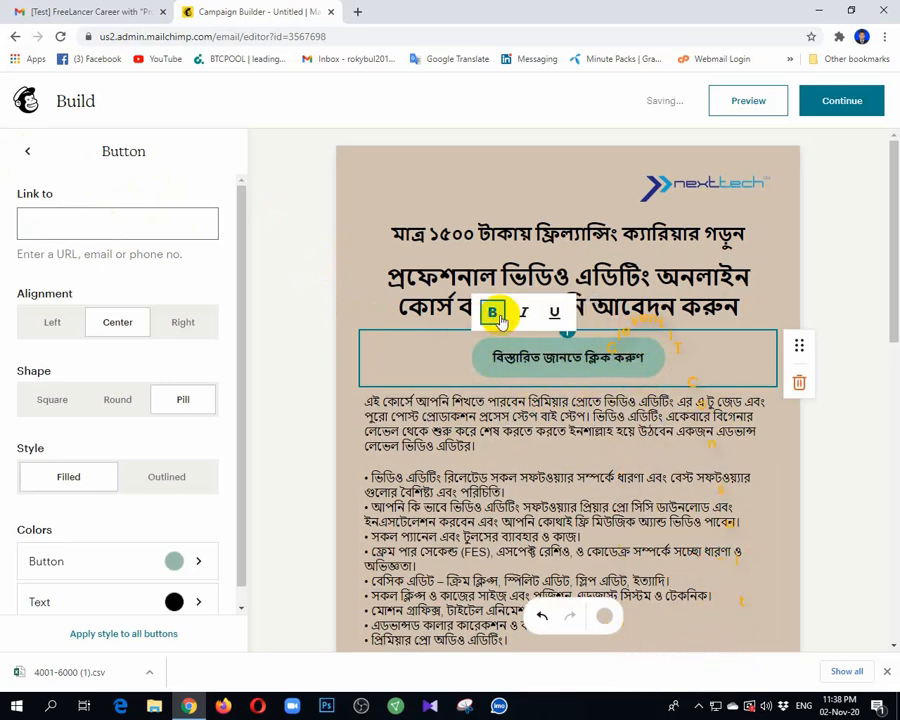
{"action": "scroll", "coordinate": [736, 506], "scroll_direction": "down", "scroll_amount": 6}
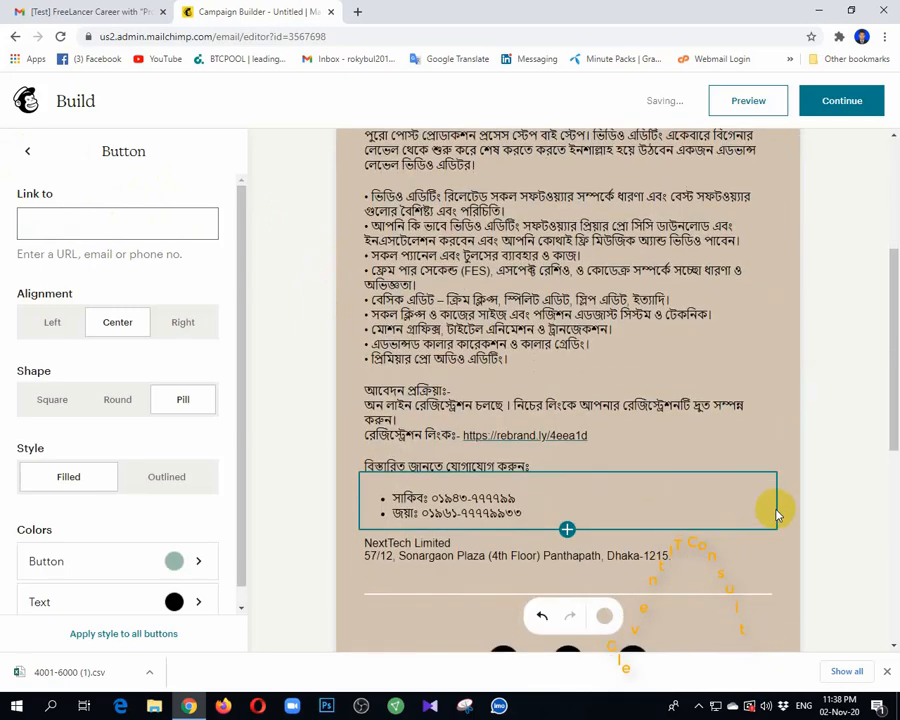
{"action": "left_click", "coordinate": [818, 484]}
Step: Add a second centred button below the company address, then view Gmail's 'Details' button
{"action": "scroll", "coordinate": [428, 326], "scroll_direction": "up", "scroll_amount": 3}
{"action": "scroll", "coordinate": [660, 300], "scroll_direction": "down", "scroll_amount": 2}
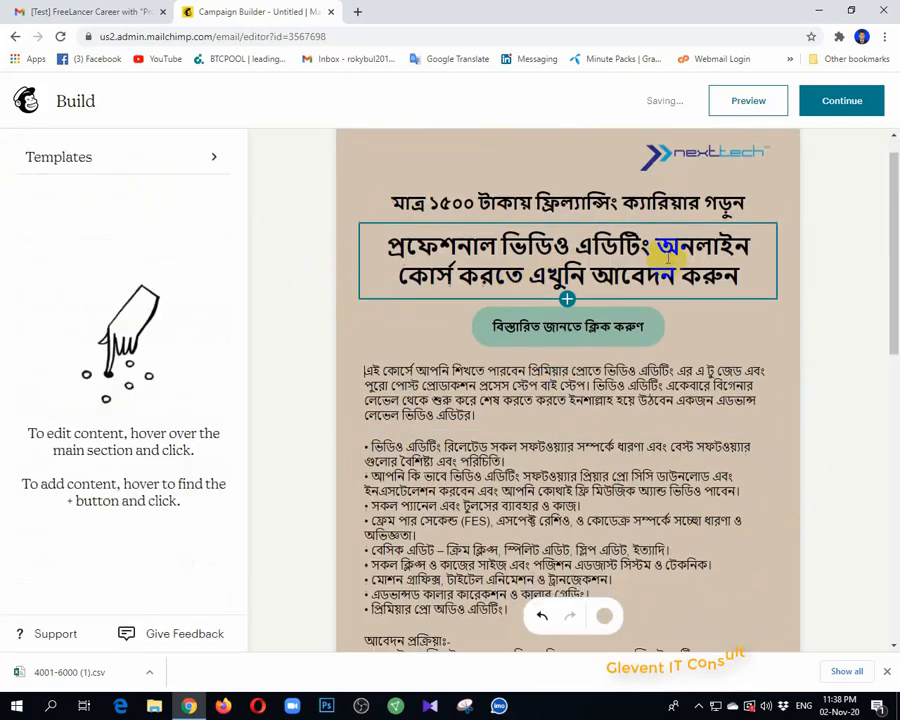
{"action": "scroll", "coordinate": [620, 345], "scroll_direction": "down", "scroll_amount": 3}
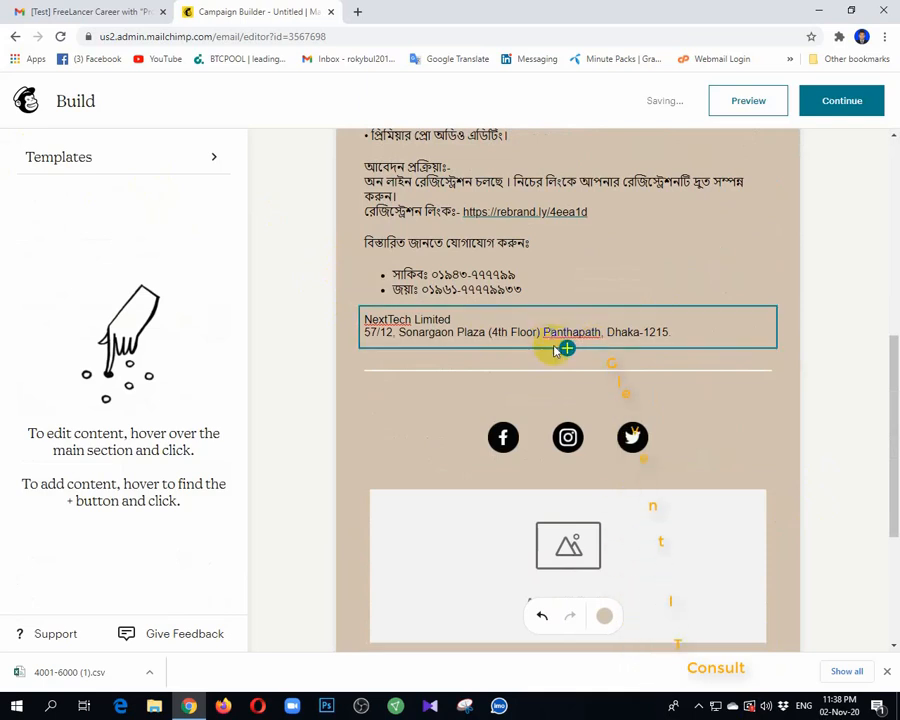
{"action": "left_click", "coordinate": [566, 350]}
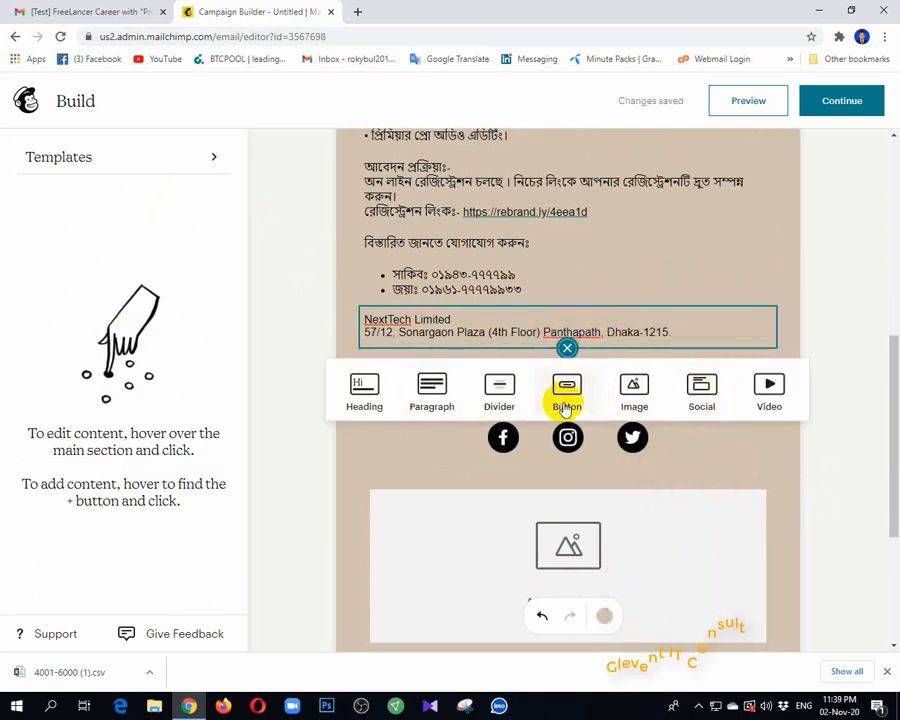
{"action": "left_click", "coordinate": [566, 403]}
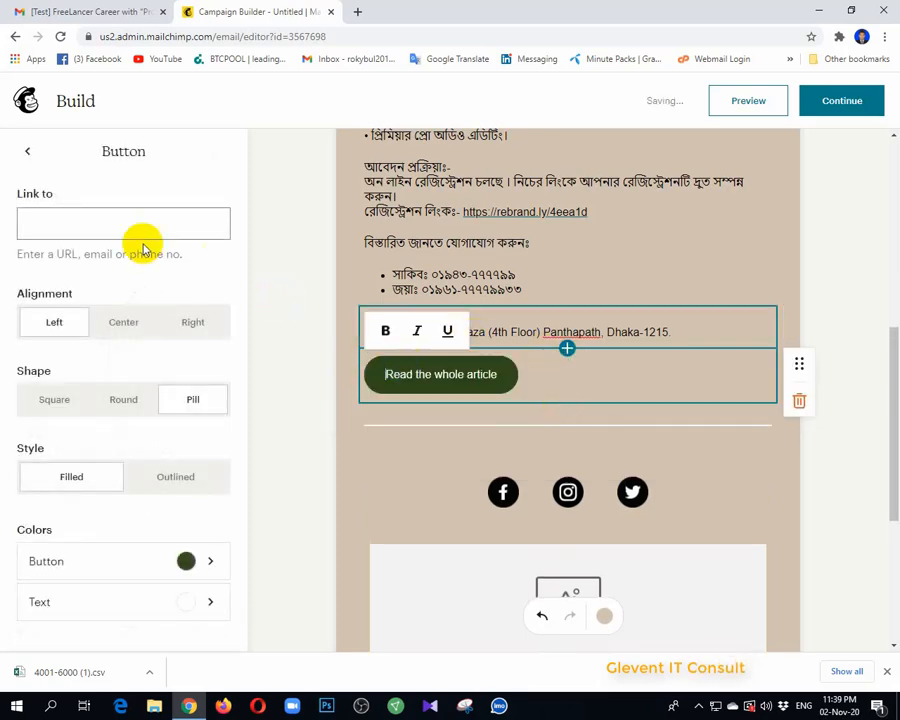
{"action": "left_click", "coordinate": [128, 323]}
{"action": "left_click", "coordinate": [139, 10]}
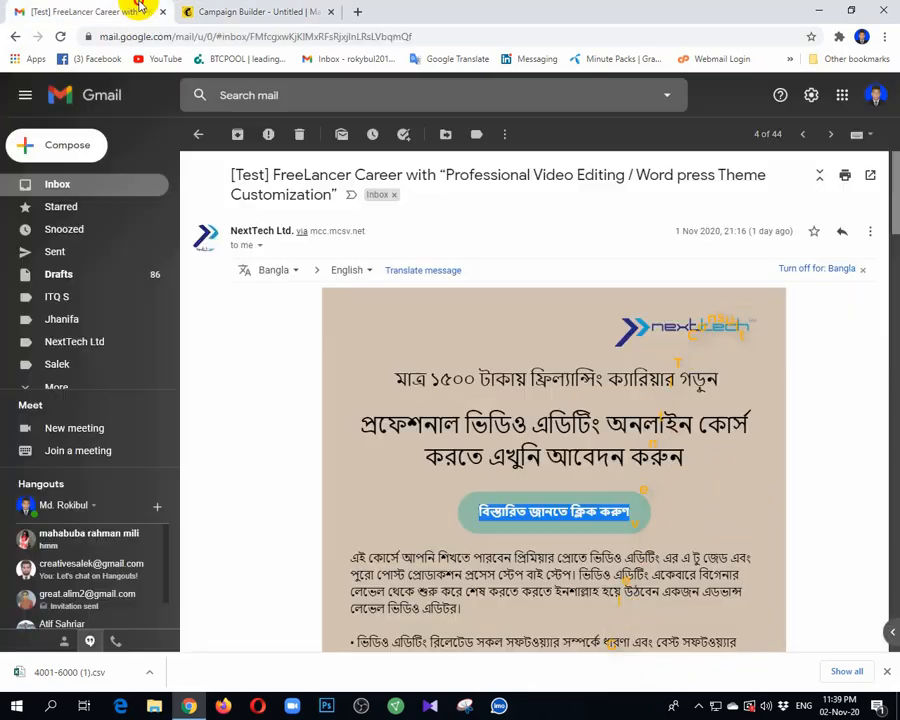
{"action": "scroll", "coordinate": [641, 452], "scroll_direction": "down", "scroll_amount": 10}
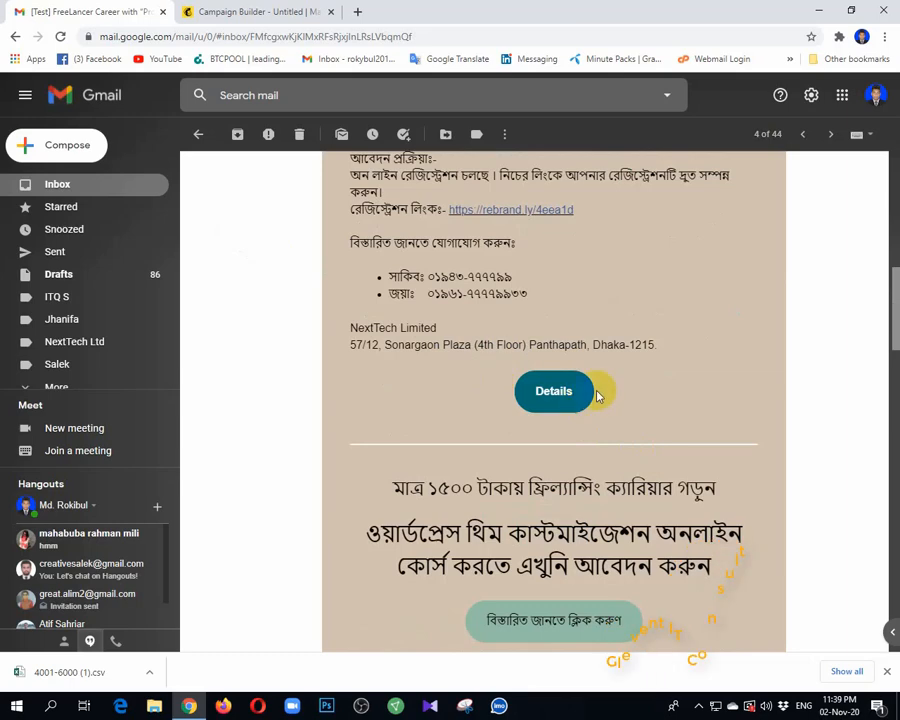
Step: Back in Mailchimp, relabel the new button 'Details'
{"action": "left_click", "coordinate": [300, 11]}
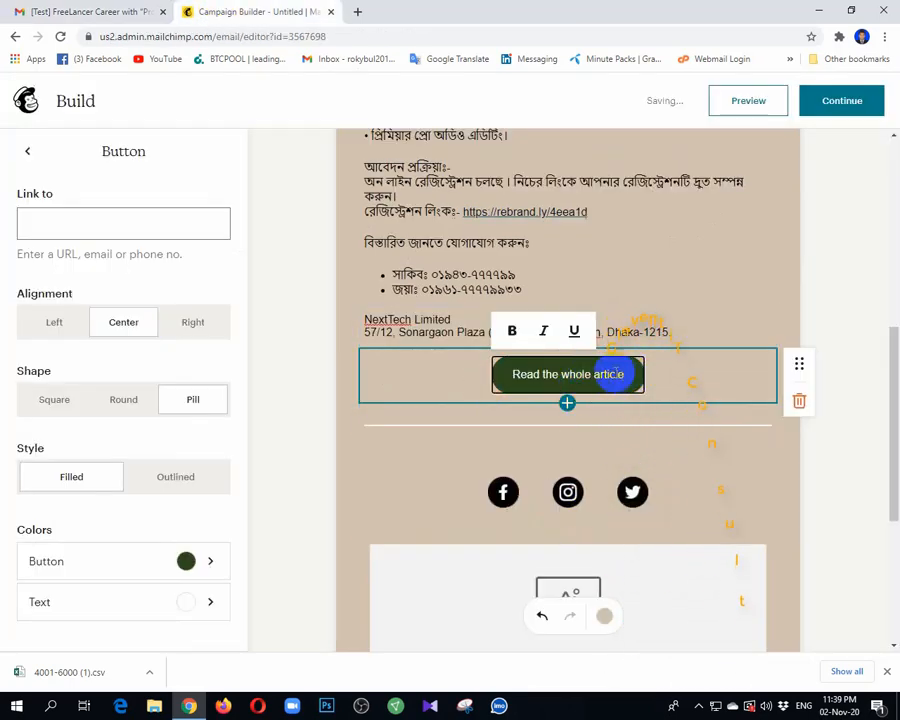
{"action": "left_click_drag", "start_coordinate": [622, 374], "coordinate": [514, 374]}
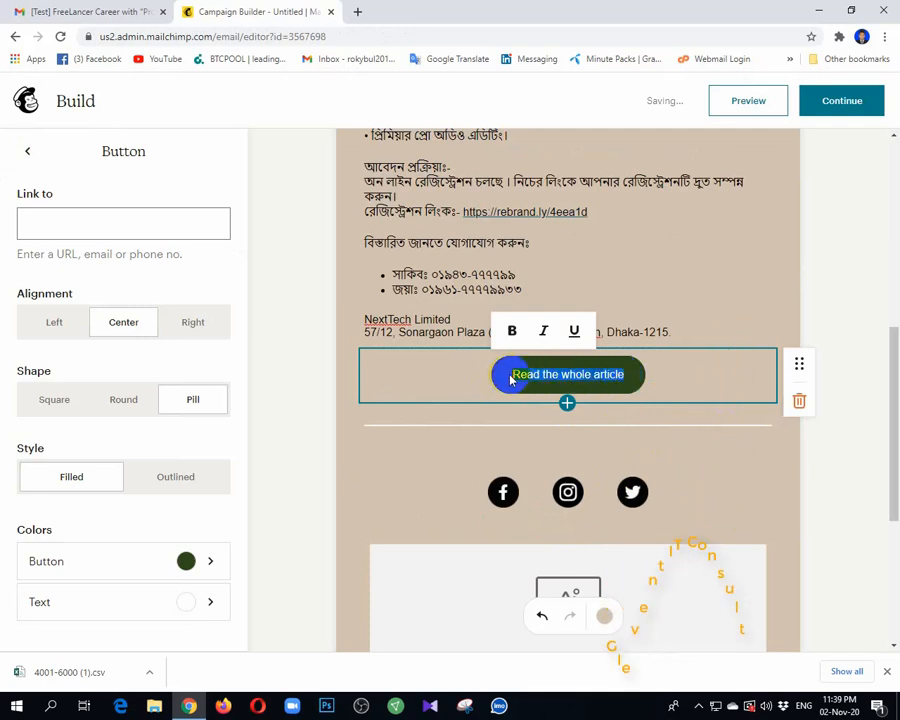
{"action": "type", "text": "Details"}
{"action": "left_click", "coordinate": [592, 380]}
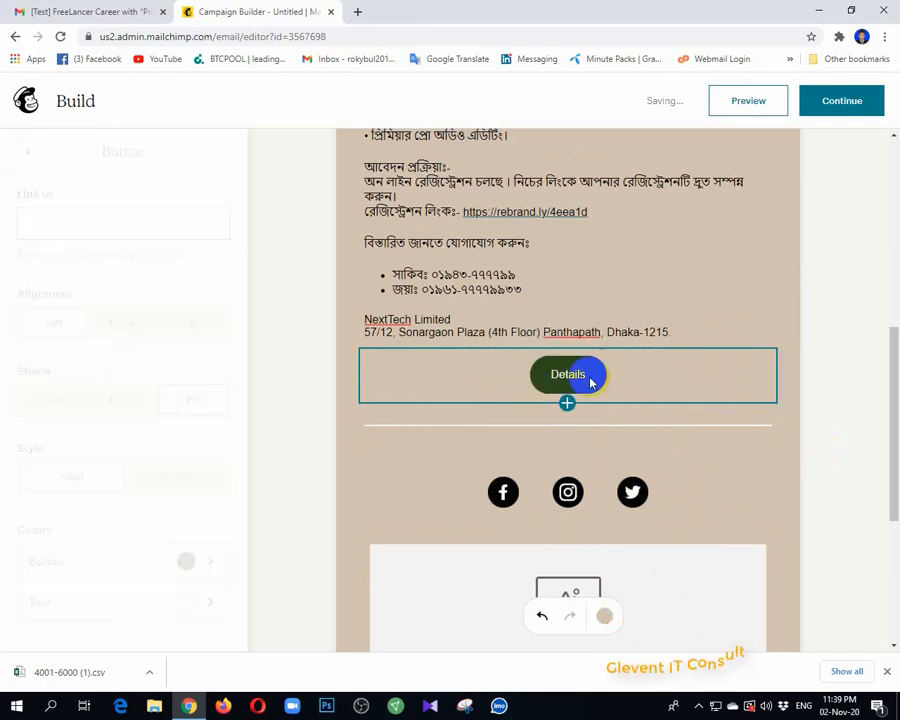
Step: Give the Details button the light grey-green colour and a bold label
{"action": "left_click", "coordinate": [151, 556]}
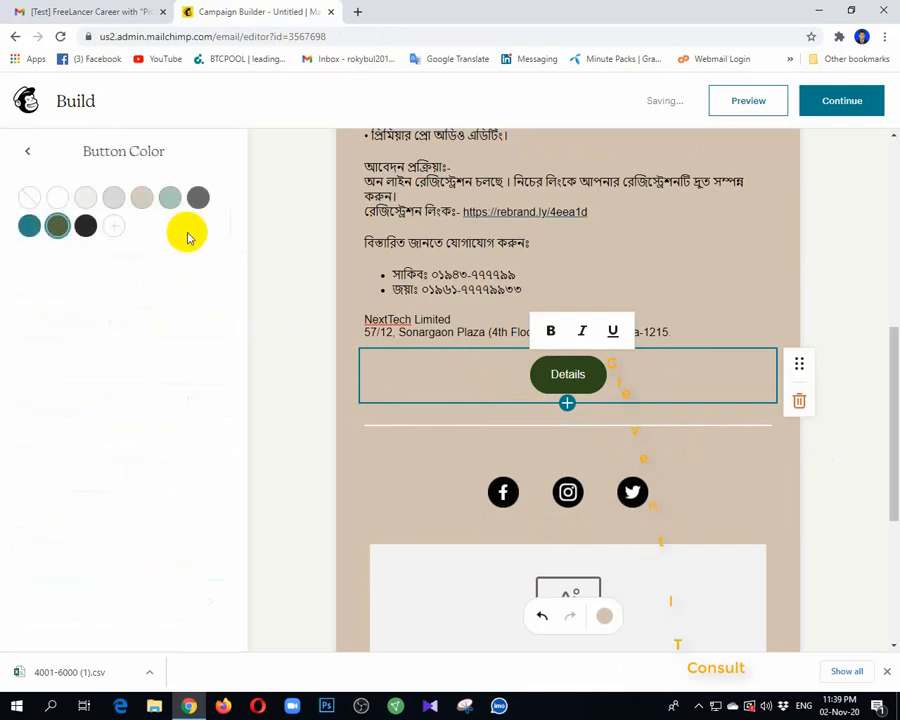
{"action": "left_click", "coordinate": [170, 197]}
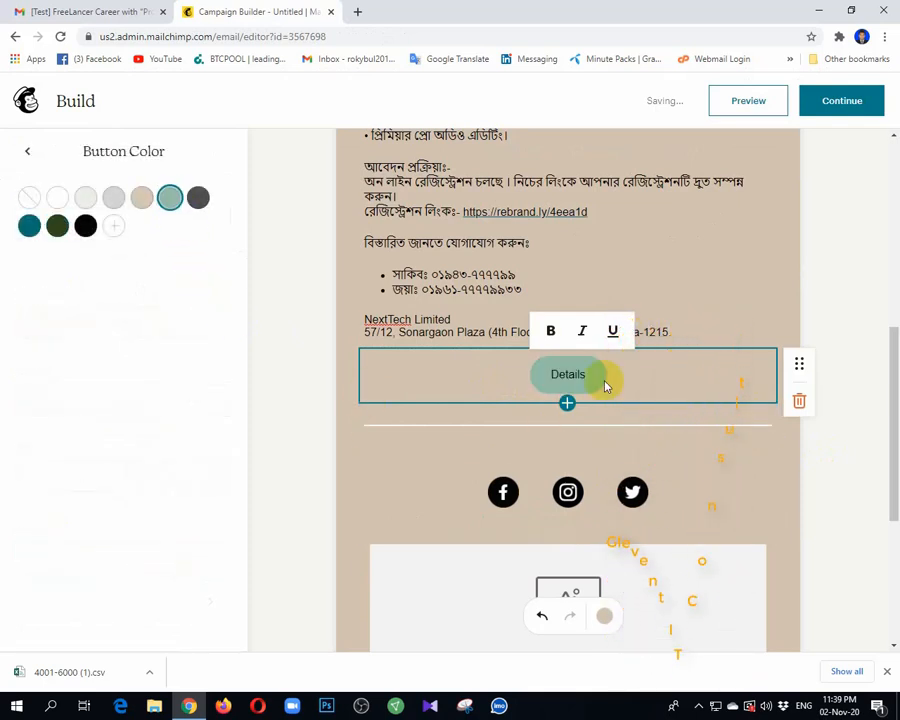
{"action": "left_click", "coordinate": [549, 333]}
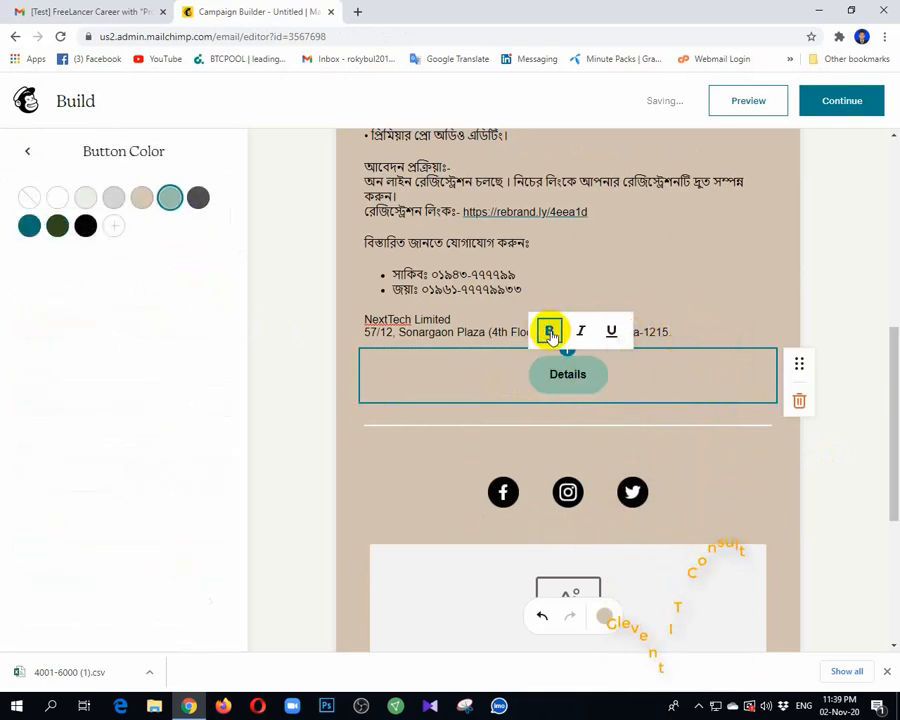
{"action": "left_click", "coordinate": [820, 447]}
{"action": "scroll", "coordinate": [773, 310], "scroll_direction": "up", "scroll_amount": 5}
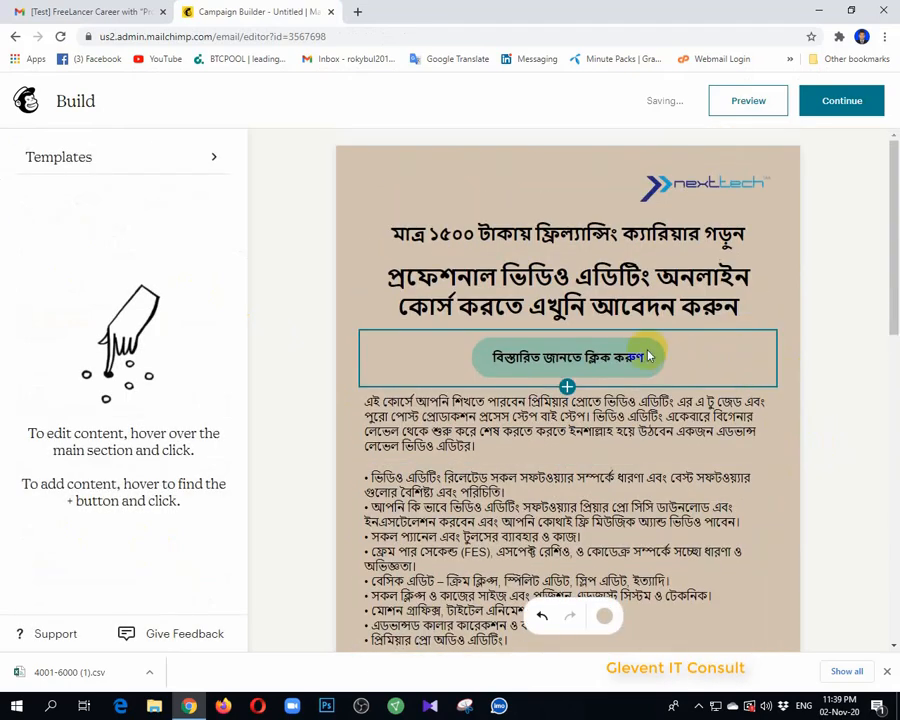
{"action": "scroll", "coordinate": [648, 360], "scroll_direction": "down", "scroll_amount": 3}
{"action": "scroll", "coordinate": [648, 363], "scroll_direction": "down", "scroll_amount": 3}
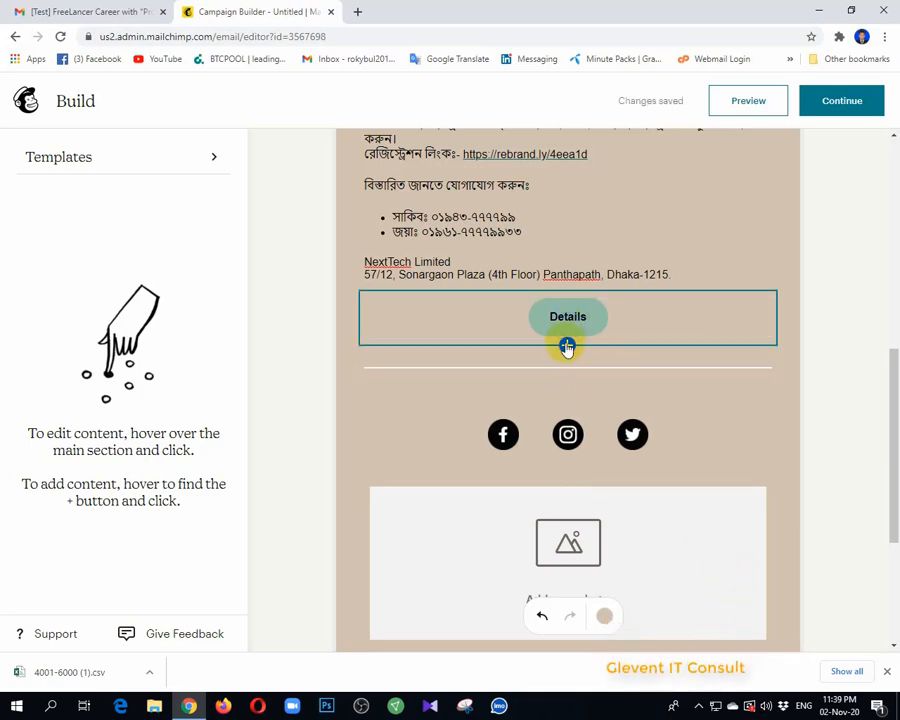
{"action": "left_click", "coordinate": [566, 346]}
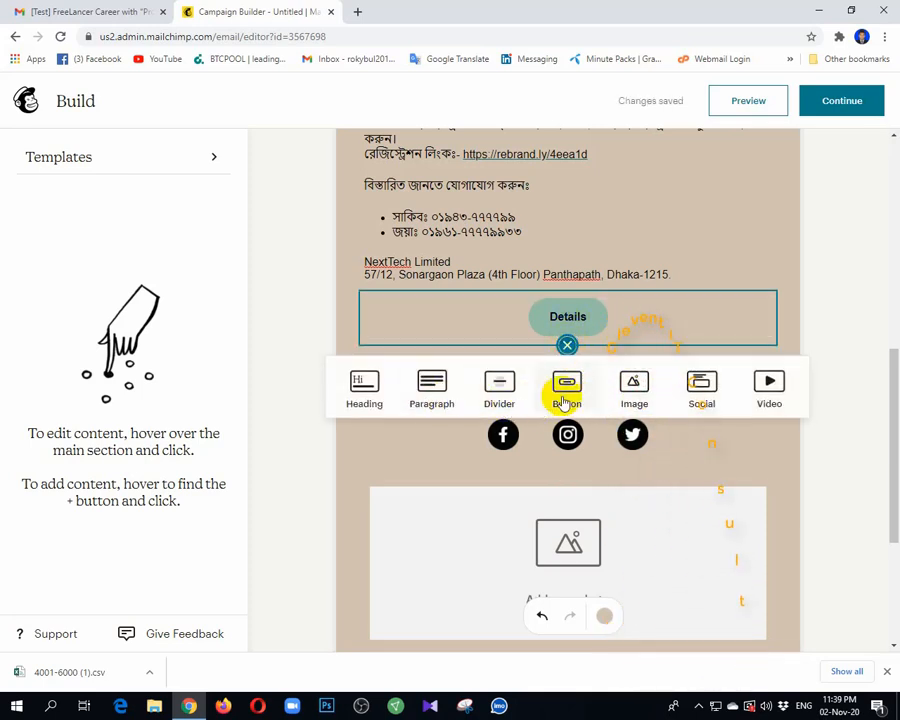
{"action": "left_click", "coordinate": [497, 390]}
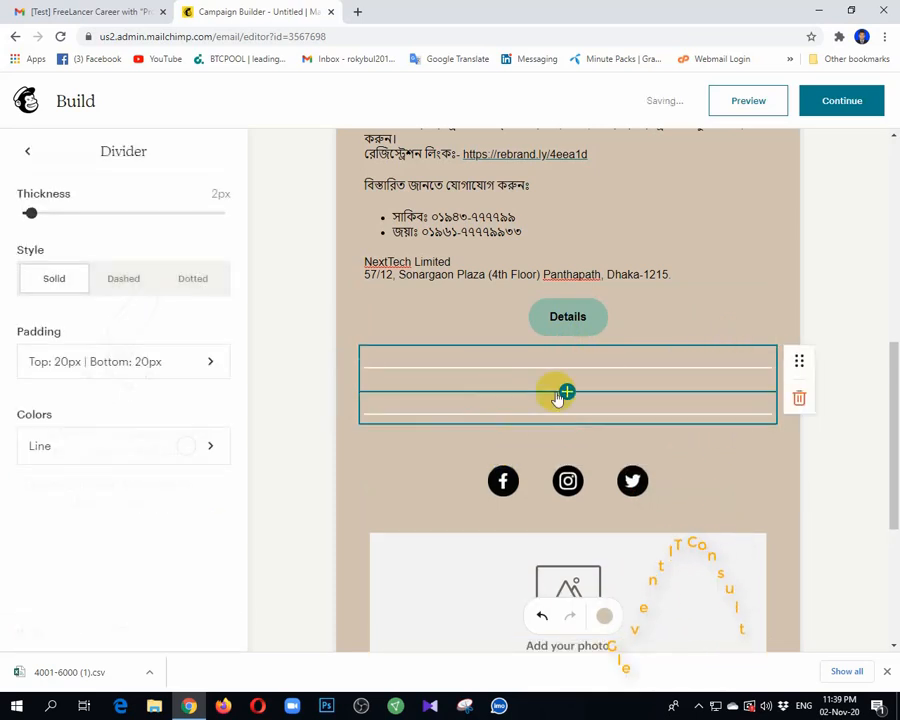
{"action": "left_click", "coordinate": [795, 398]}
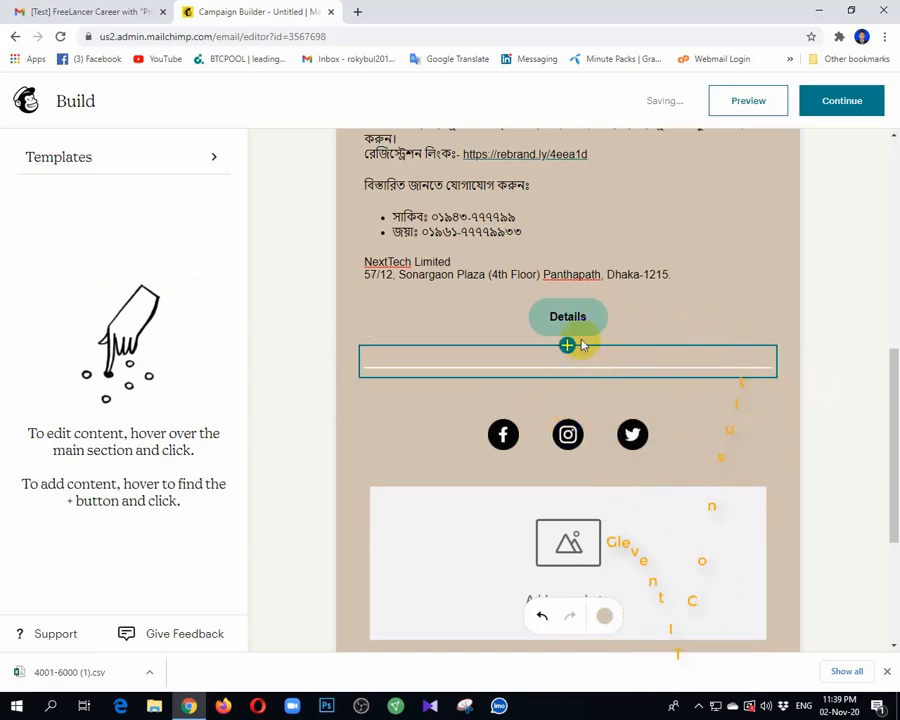
{"action": "scroll", "coordinate": [582, 340], "scroll_direction": "down", "scroll_amount": 1}
Step: Glance at the Gmail test email, then add a Heading block below the divider in Mailchimp
{"action": "left_click", "coordinate": [117, 8]}
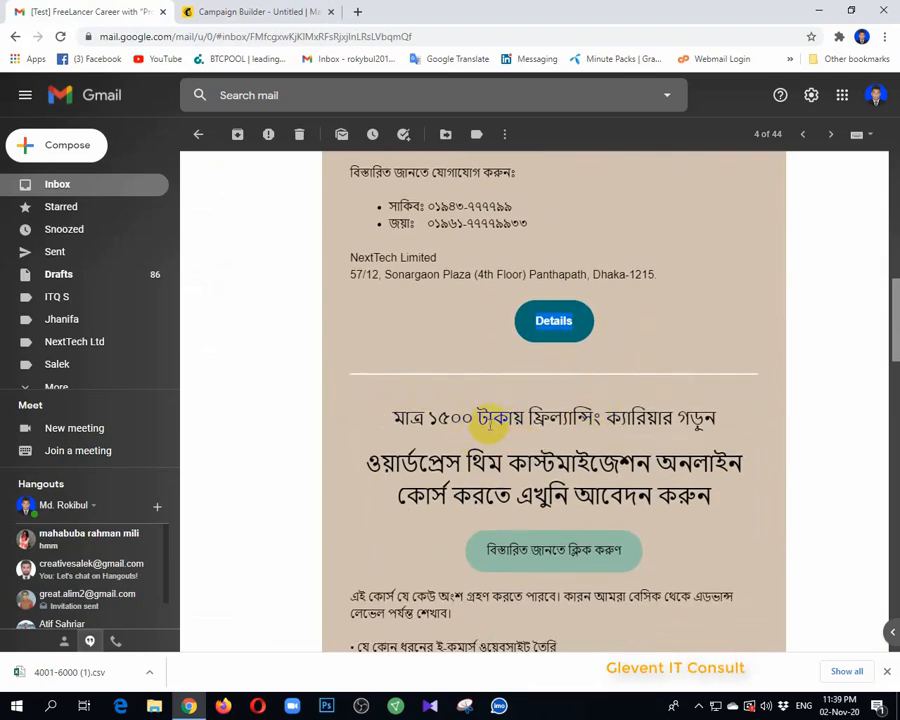
{"action": "scroll", "coordinate": [598, 464], "scroll_direction": "down", "scroll_amount": 3}
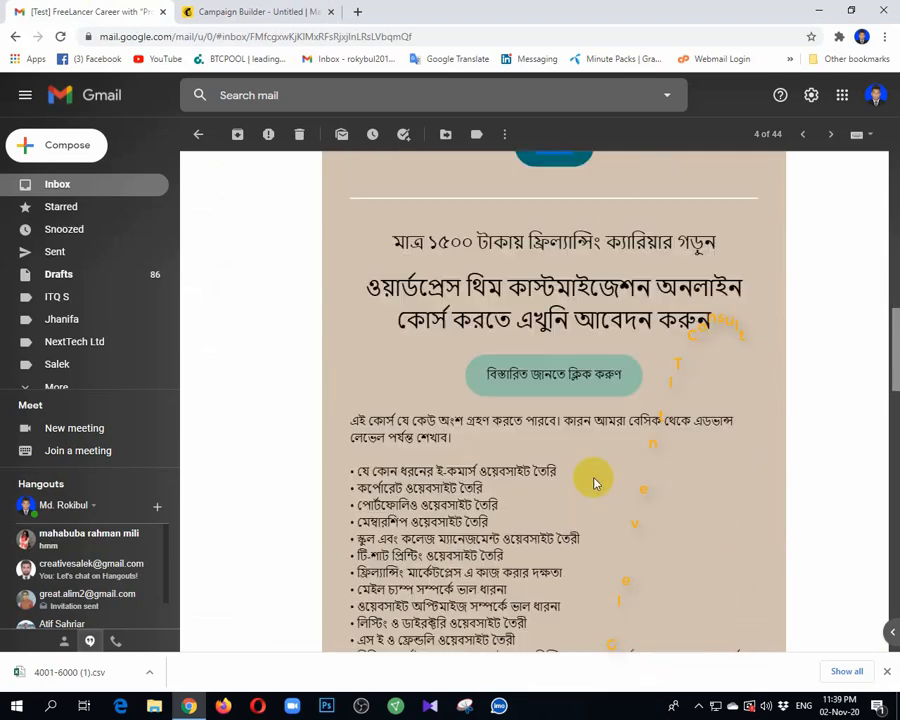
{"action": "left_click", "coordinate": [288, 10]}
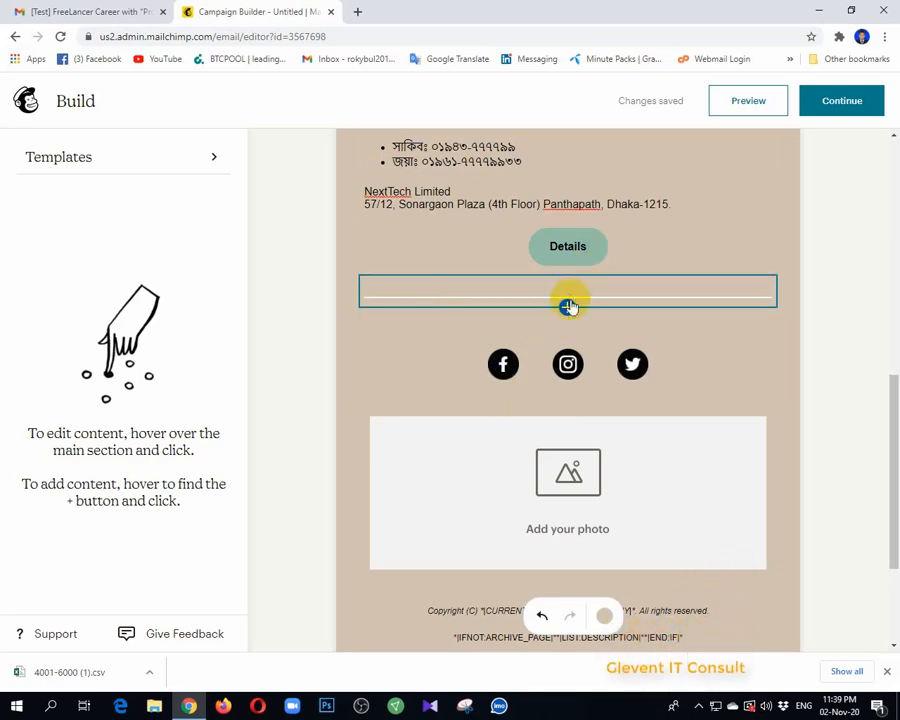
{"action": "left_click", "coordinate": [567, 308]}
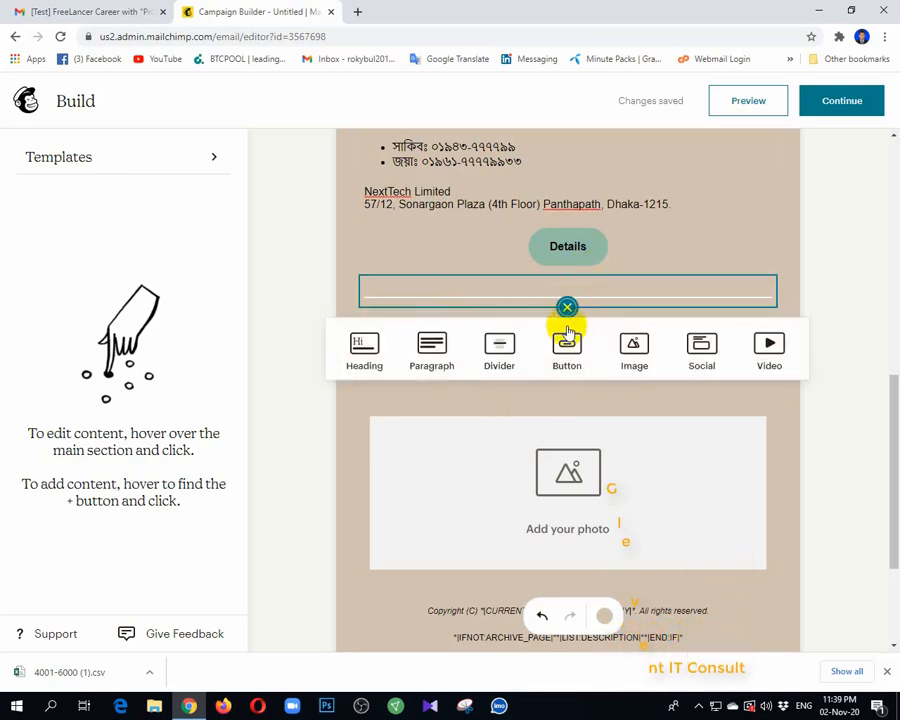
{"action": "left_click", "coordinate": [364, 366]}
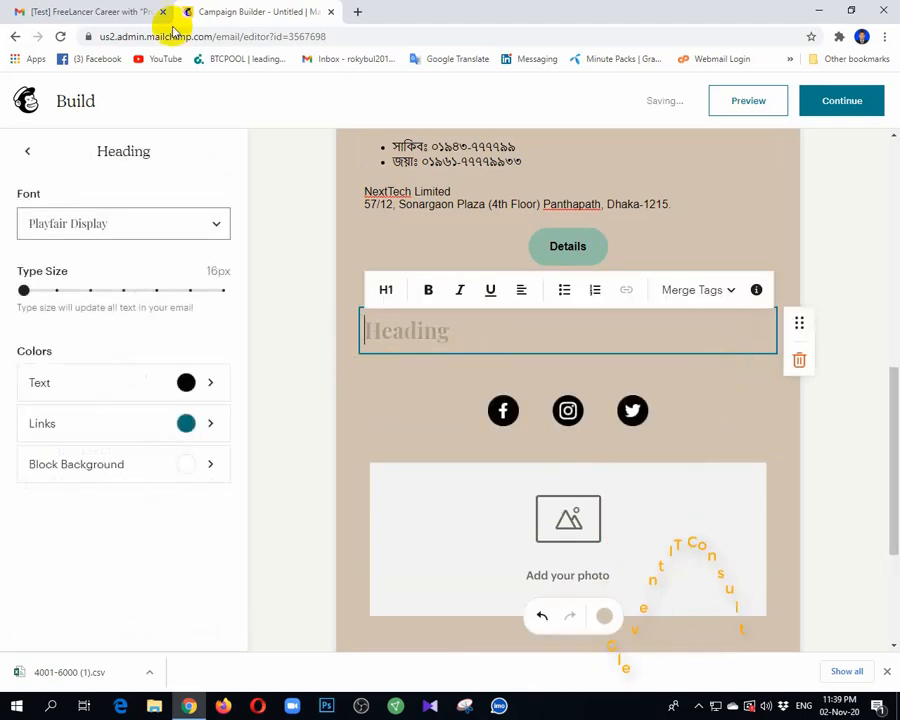
Step: Copy the two course headline lines from the Gmail test email
{"action": "left_click", "coordinate": [100, 13]}
{"action": "scroll", "coordinate": [416, 345], "scroll_direction": "up", "scroll_amount": 3}
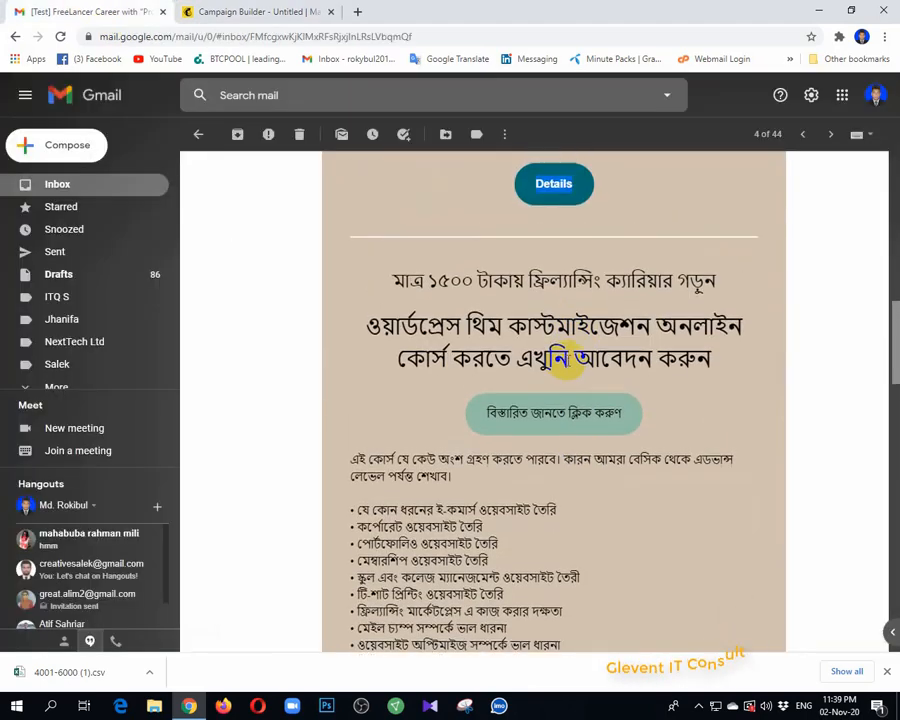
{"action": "left_click_drag", "start_coordinate": [393, 346], "coordinate": [712, 433]}
{"action": "key", "text": "ctrl+c"}
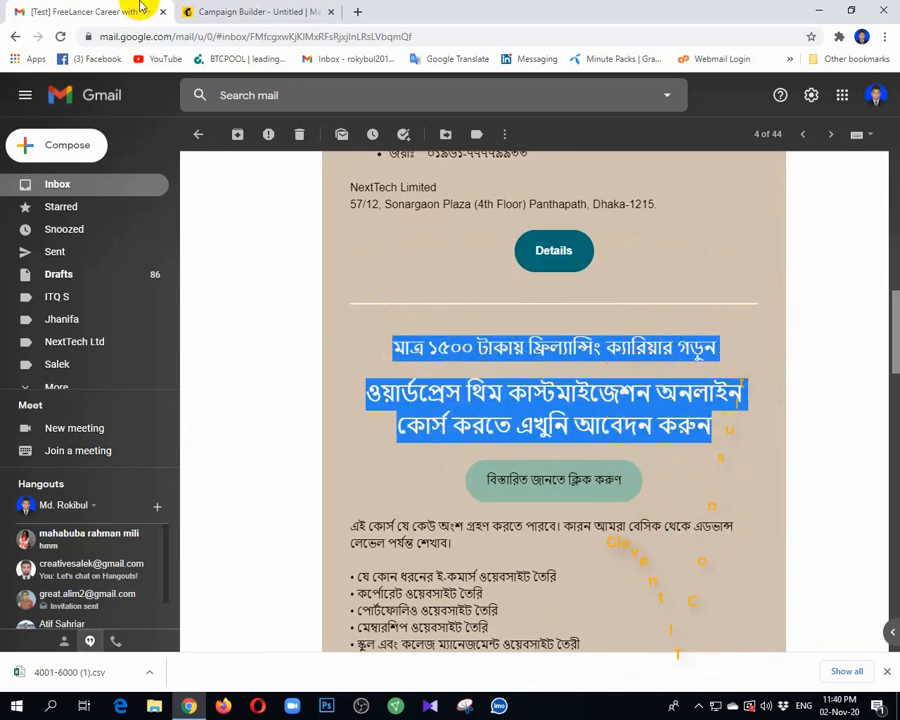
{"action": "left_click", "coordinate": [186, 11]}
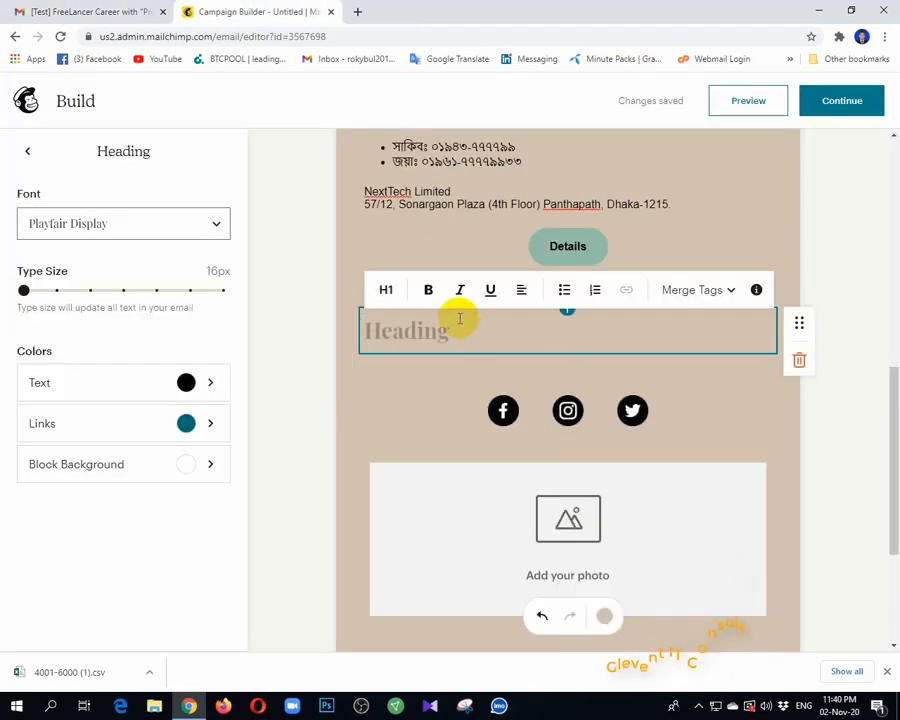
Step: Paste the two Bengali headlines into the heading block and centre-align them
{"action": "key", "text": "ctrl+v"}
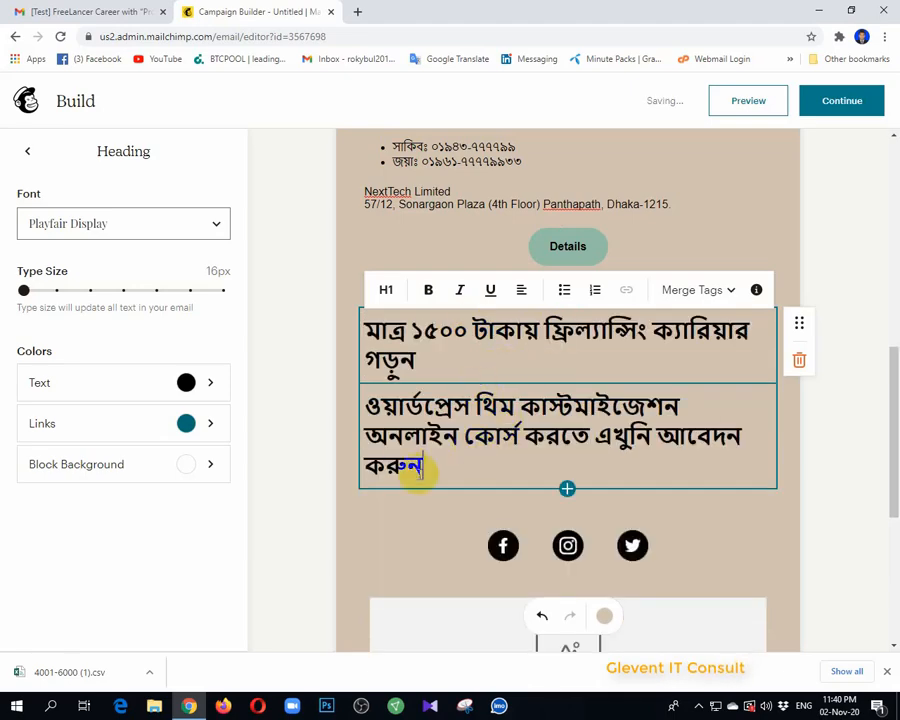
{"action": "left_click_drag", "start_coordinate": [418, 470], "coordinate": [350, 320]}
{"action": "left_click", "coordinate": [522, 365]}
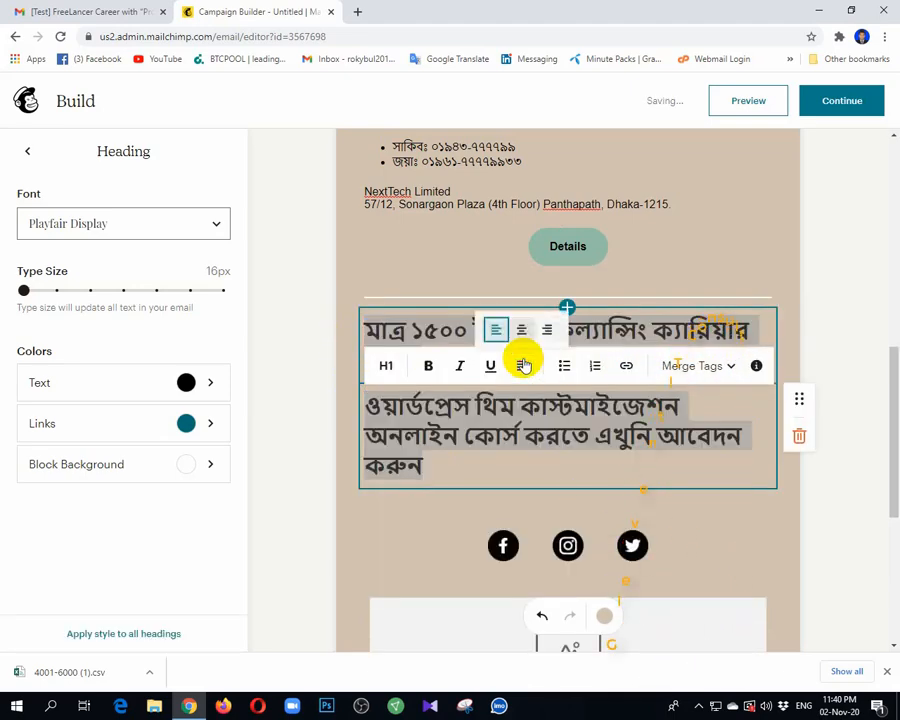
{"action": "left_click", "coordinate": [521, 329]}
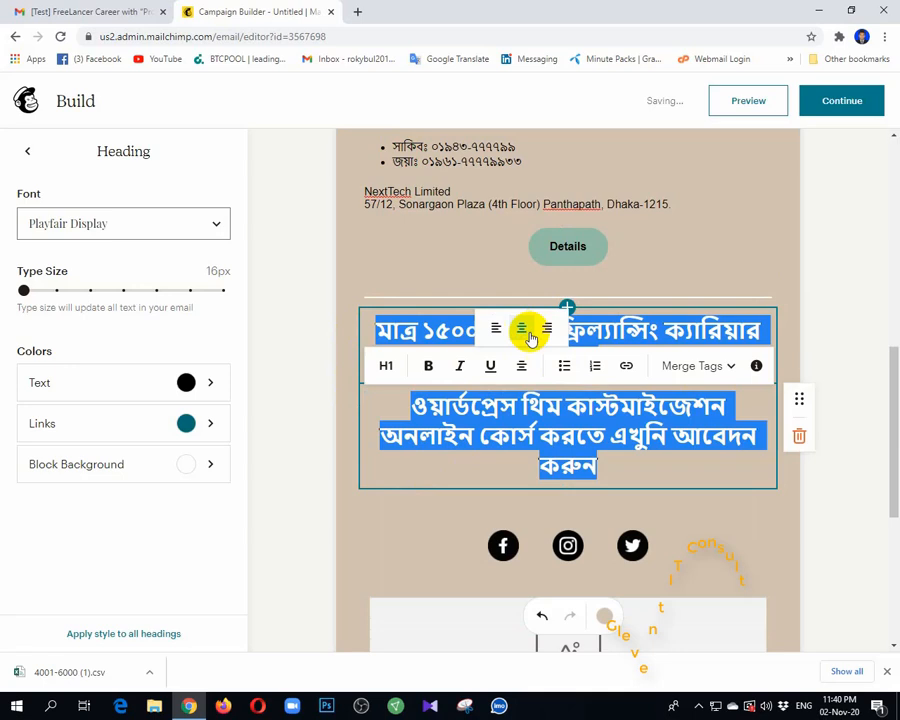
{"action": "left_click", "coordinate": [620, 472]}
Step: Set both the first and second headline lines to Heading 2
{"action": "left_click", "coordinate": [722, 330]}
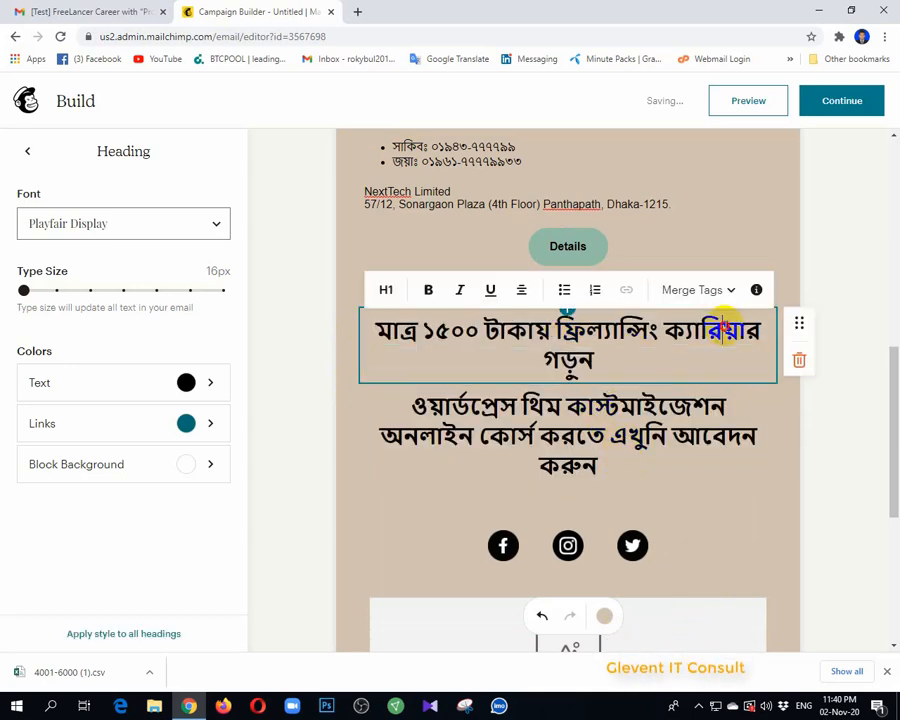
{"action": "left_click_drag", "start_coordinate": [614, 360], "coordinate": [364, 316]}
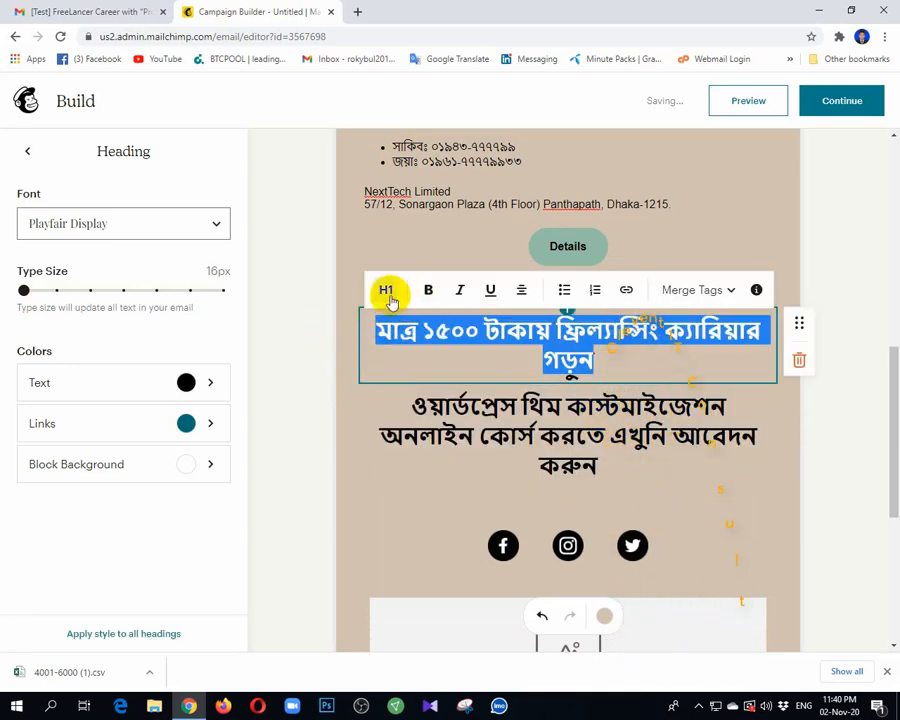
{"action": "left_click", "coordinate": [390, 296]}
{"action": "left_click", "coordinate": [370, 195]}
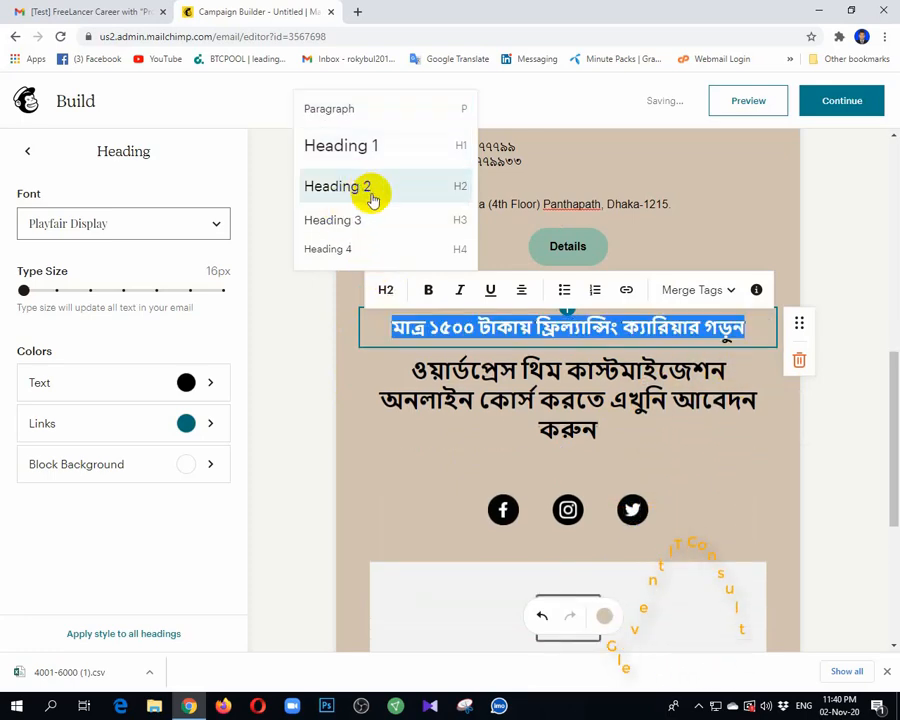
{"action": "left_click", "coordinate": [728, 464]}
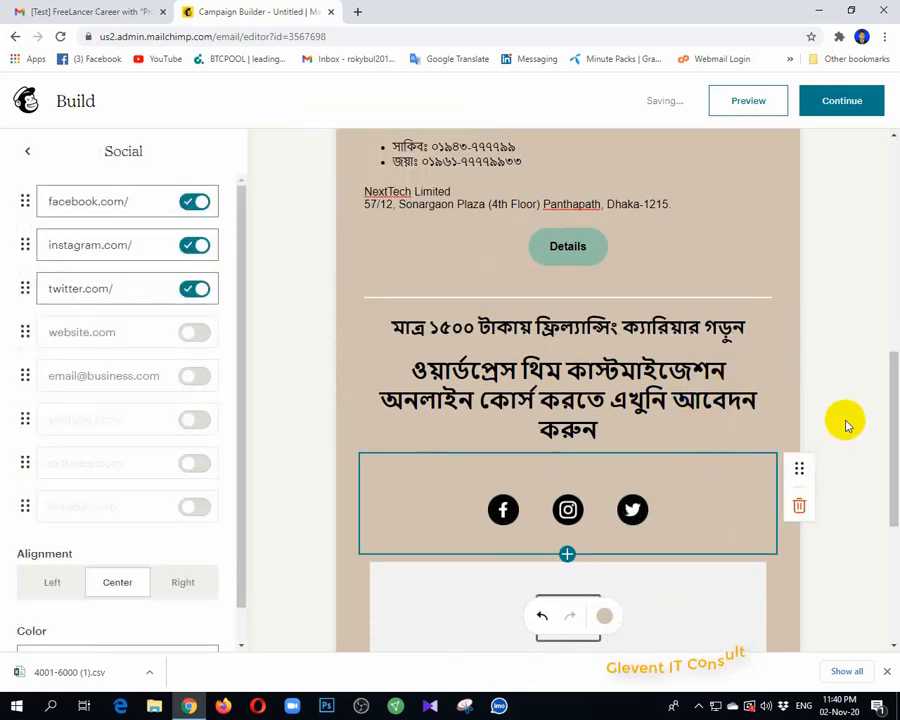
{"action": "left_click", "coordinate": [613, 412]}
{"action": "left_click_drag", "start_coordinate": [599, 428], "coordinate": [394, 358]}
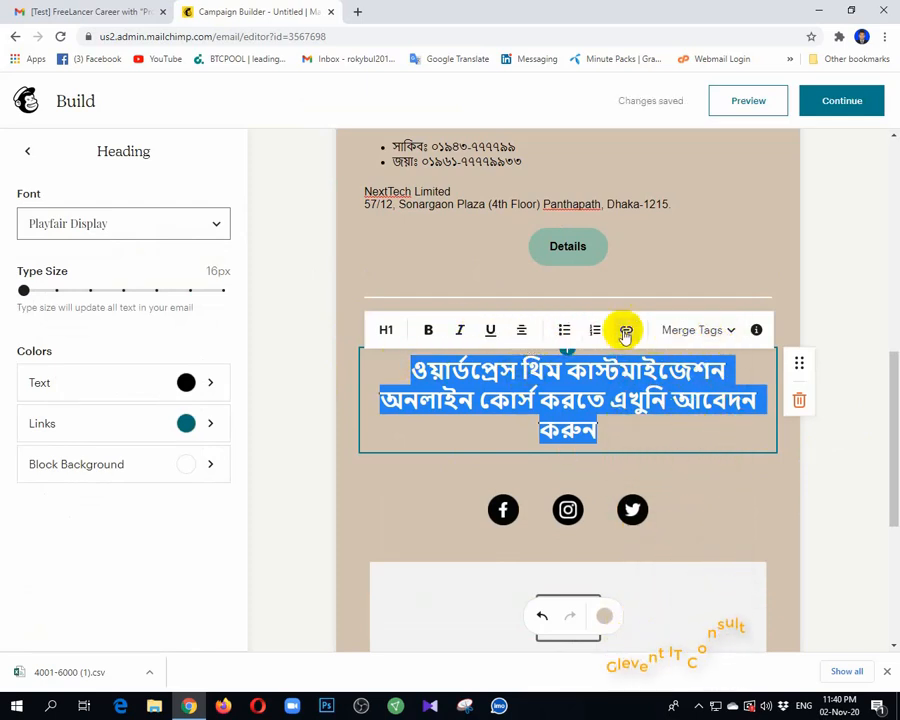
{"action": "left_click", "coordinate": [729, 336]}
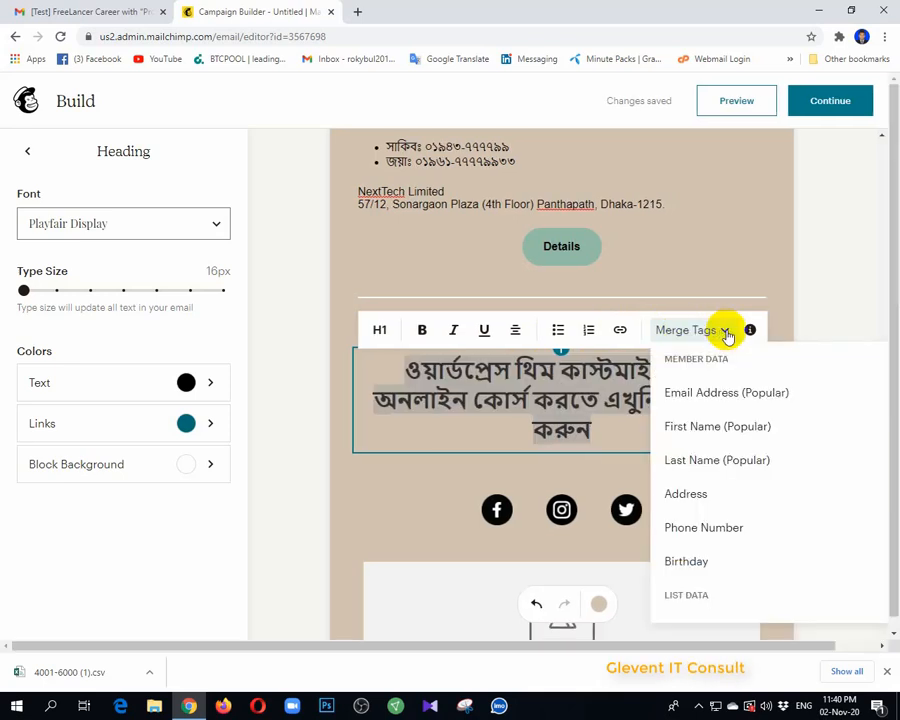
{"action": "left_click", "coordinate": [727, 332]}
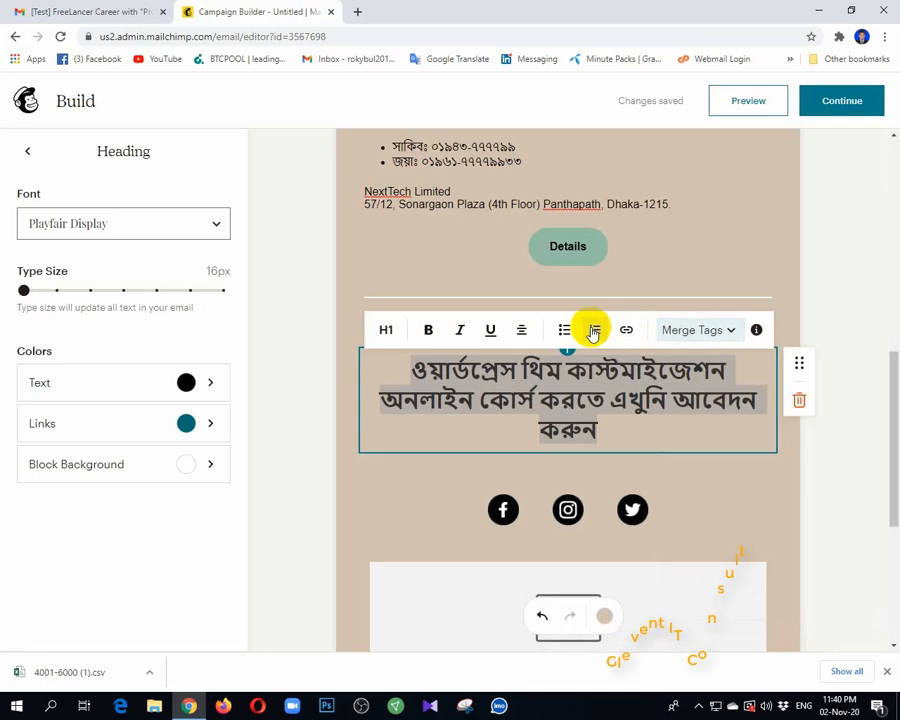
{"action": "left_click", "coordinate": [384, 332]}
{"action": "left_click", "coordinate": [342, 228]}
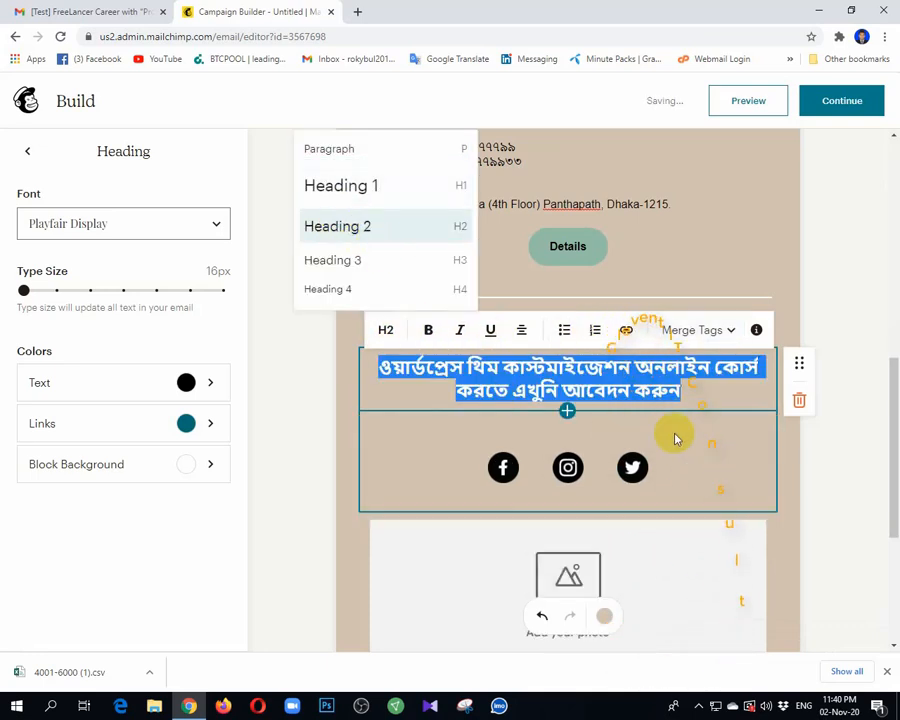
{"action": "left_click", "coordinate": [822, 450]}
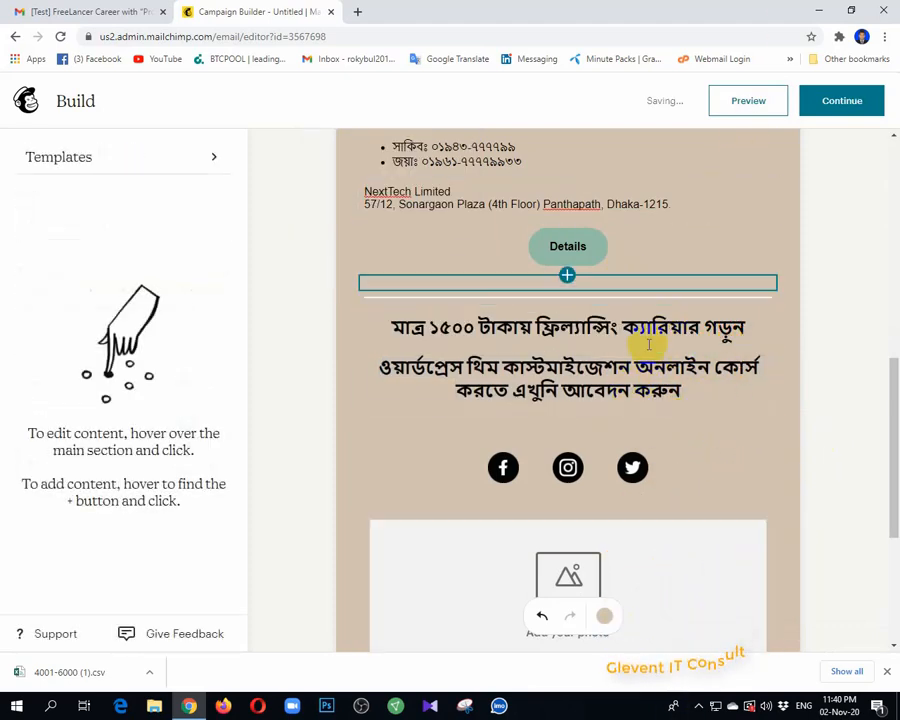
Step: Insert a Paragraph block under the Bengali heading, above the social icons, and place the cursor in it
{"action": "scroll", "coordinate": [649, 344], "scroll_direction": "down", "scroll_amount": 1}
{"action": "scroll", "coordinate": [682, 340], "scroll_direction": "up", "scroll_amount": 1}
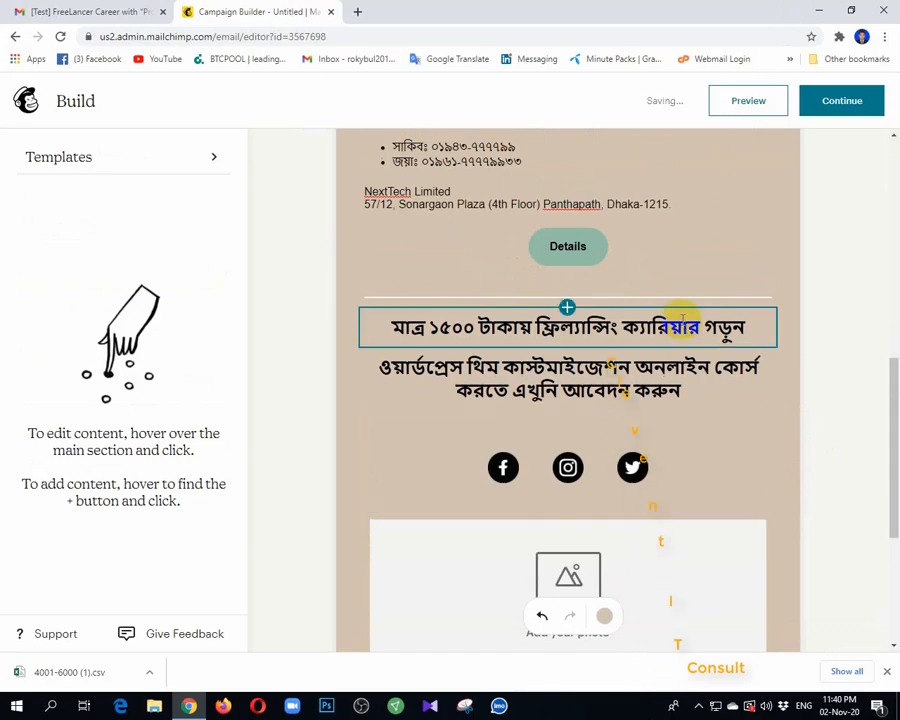
{"action": "scroll", "coordinate": [666, 380], "scroll_direction": "down", "scroll_amount": 1}
{"action": "scroll", "coordinate": [648, 356], "scroll_direction": "up", "scroll_amount": 5}
{"action": "scroll", "coordinate": [652, 350], "scroll_direction": "down", "scroll_amount": 3}
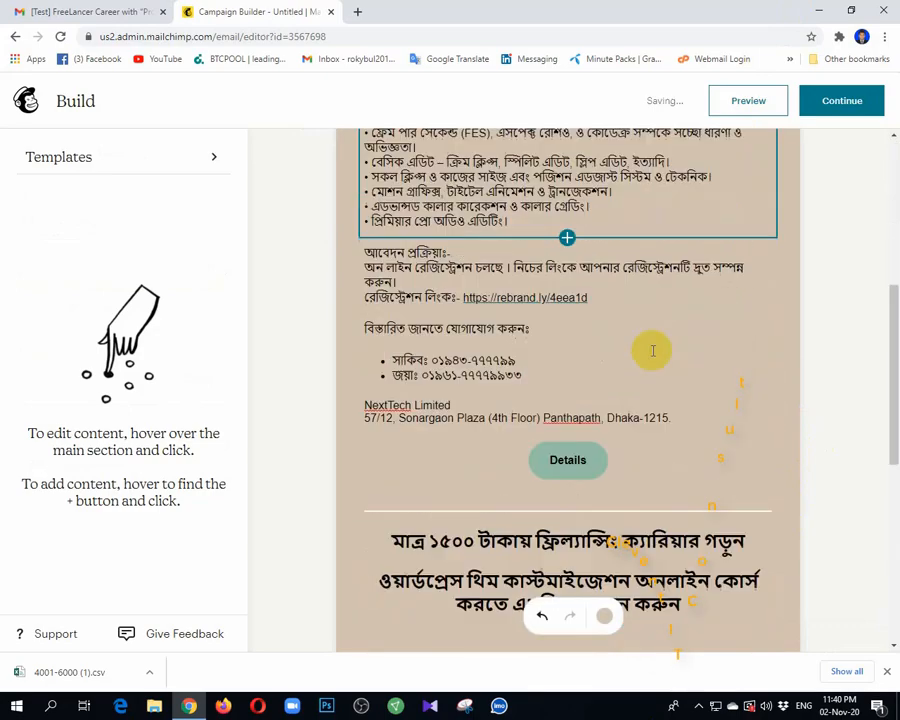
{"action": "scroll", "coordinate": [652, 350], "scroll_direction": "down", "scroll_amount": 4}
{"action": "scroll", "coordinate": [600, 270], "scroll_direction": "up", "scroll_amount": 1}
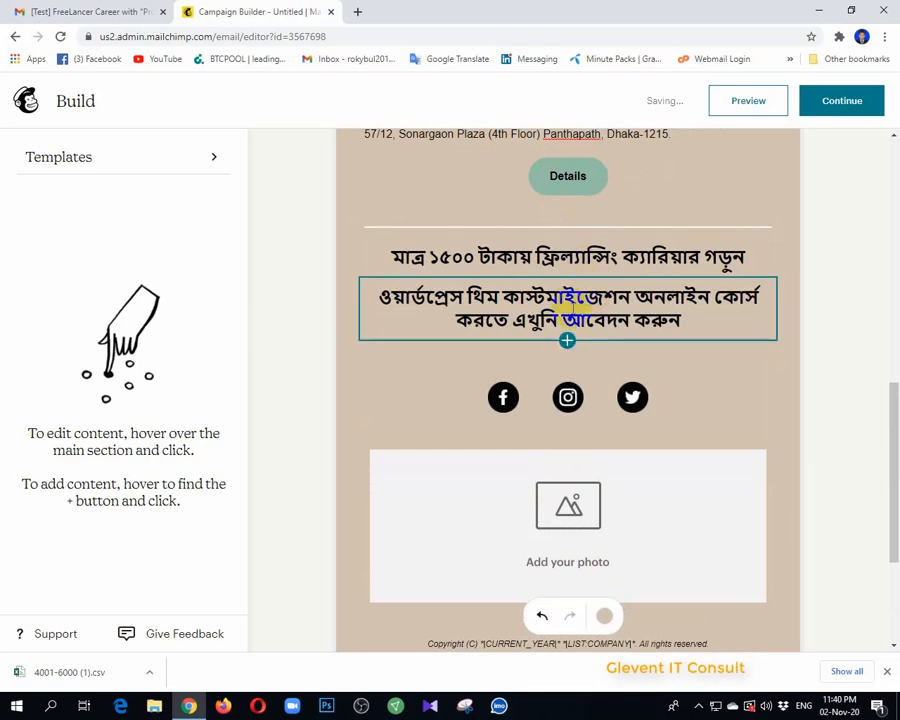
{"action": "left_click", "coordinate": [567, 342]}
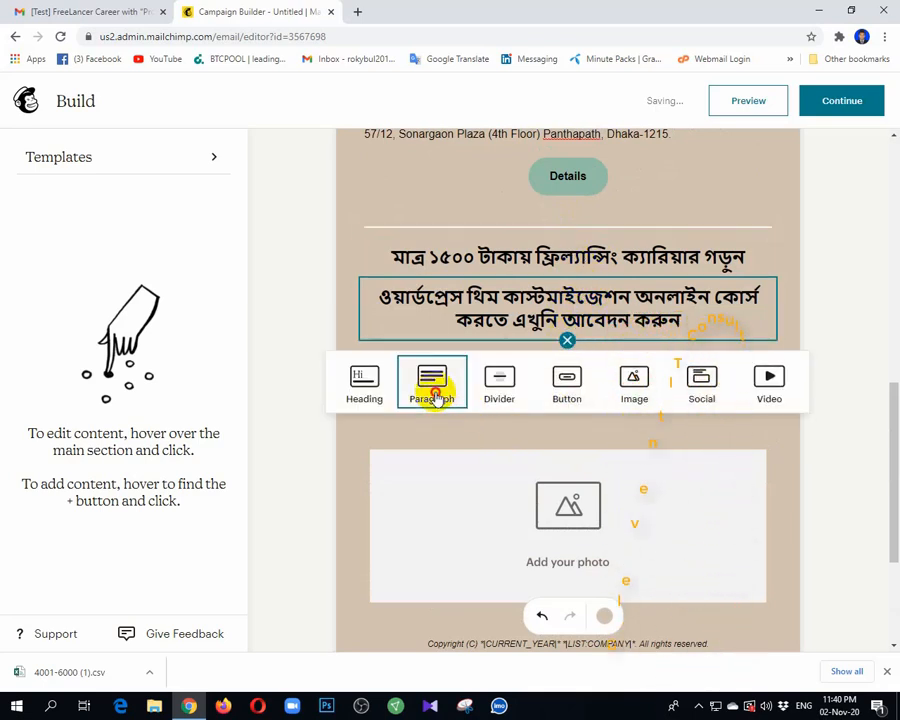
{"action": "left_click", "coordinate": [432, 392]}
{"action": "left_click", "coordinate": [525, 320]}
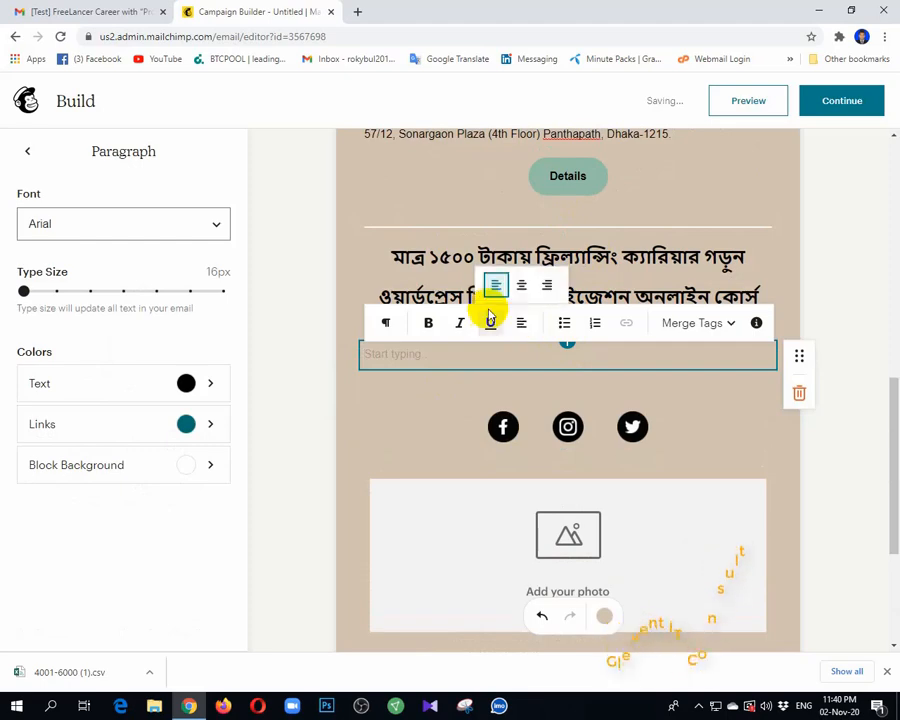
Step: In Gmail, select the course description and bullet lists down to the company address
{"action": "left_click", "coordinate": [100, 11]}
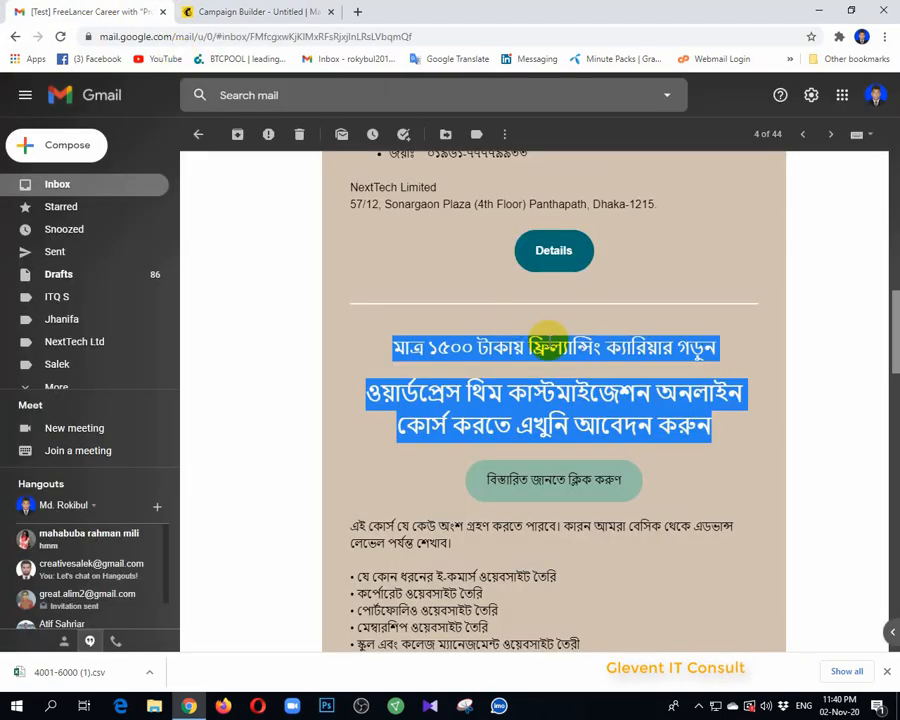
{"action": "scroll", "coordinate": [548, 335], "scroll_direction": "down", "scroll_amount": 2}
{"action": "left_click_drag", "start_coordinate": [356, 314], "coordinate": [385, 384]}
{"action": "left_click_drag", "start_coordinate": [333, 303], "coordinate": [672, 428]}
{"action": "scroll", "coordinate": [406, 436], "scroll_direction": "down", "scroll_amount": 5}
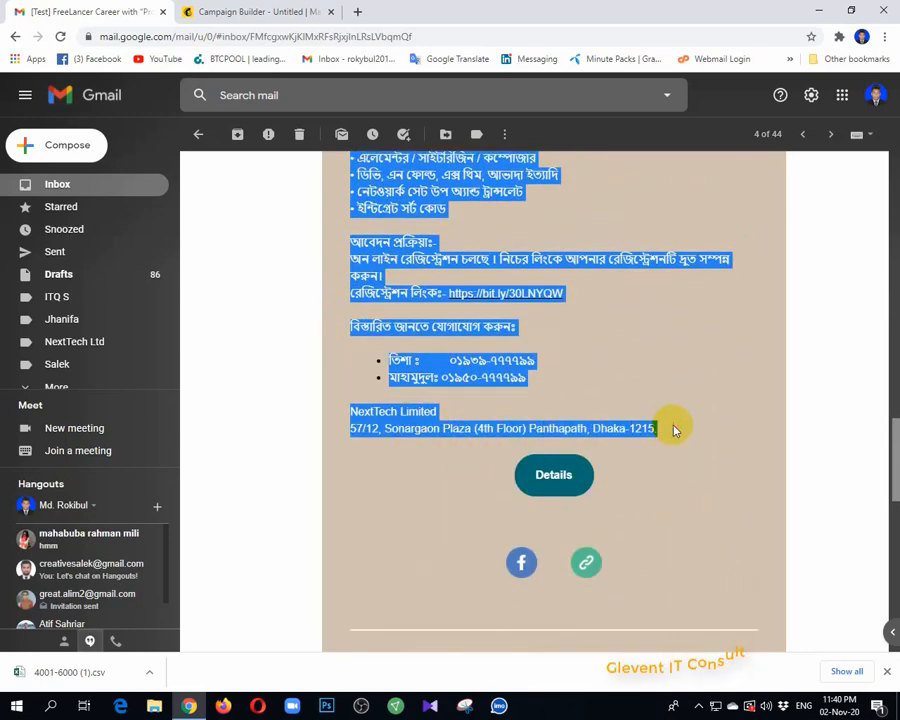
{"action": "left_click", "coordinate": [261, 12]}
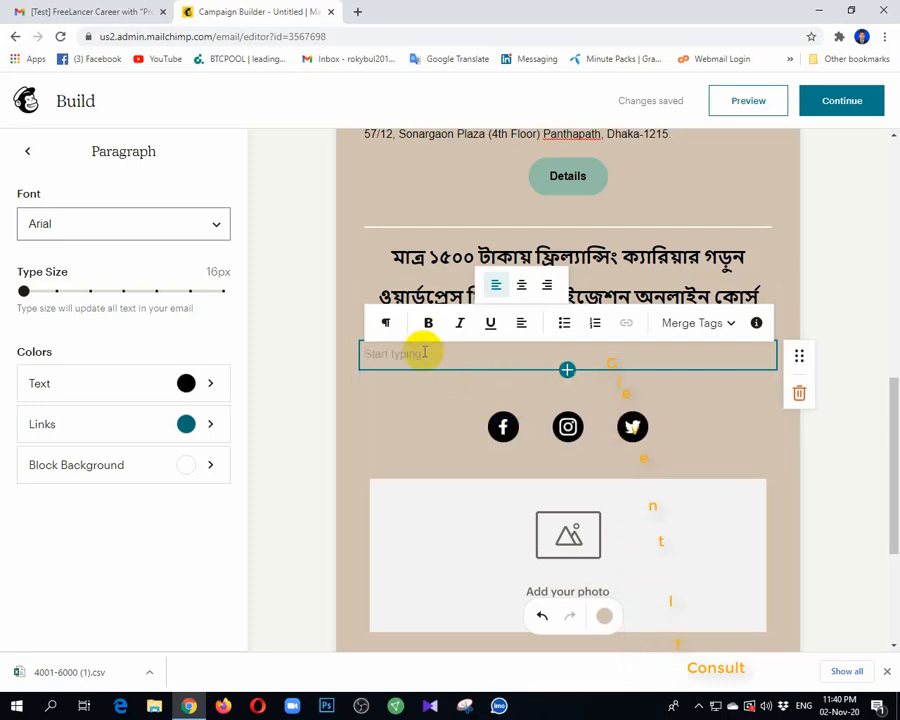
Step: Paste the course description, then add a centre-aligned Button block under the heading
{"action": "key", "text": "ctrl+v"}
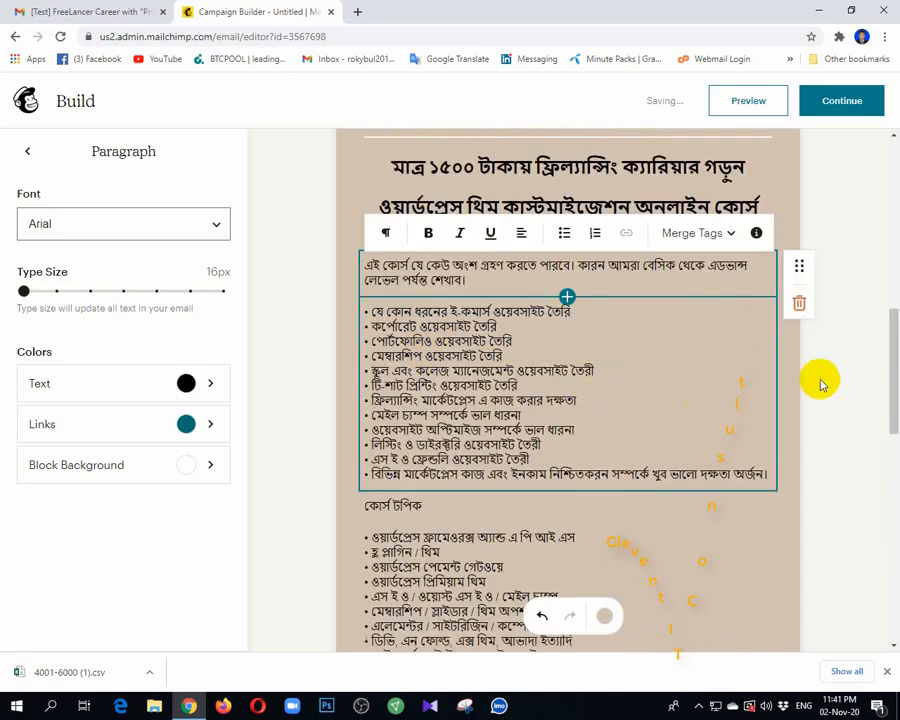
{"action": "scroll", "coordinate": [669, 436], "scroll_direction": "up", "scroll_amount": 3}
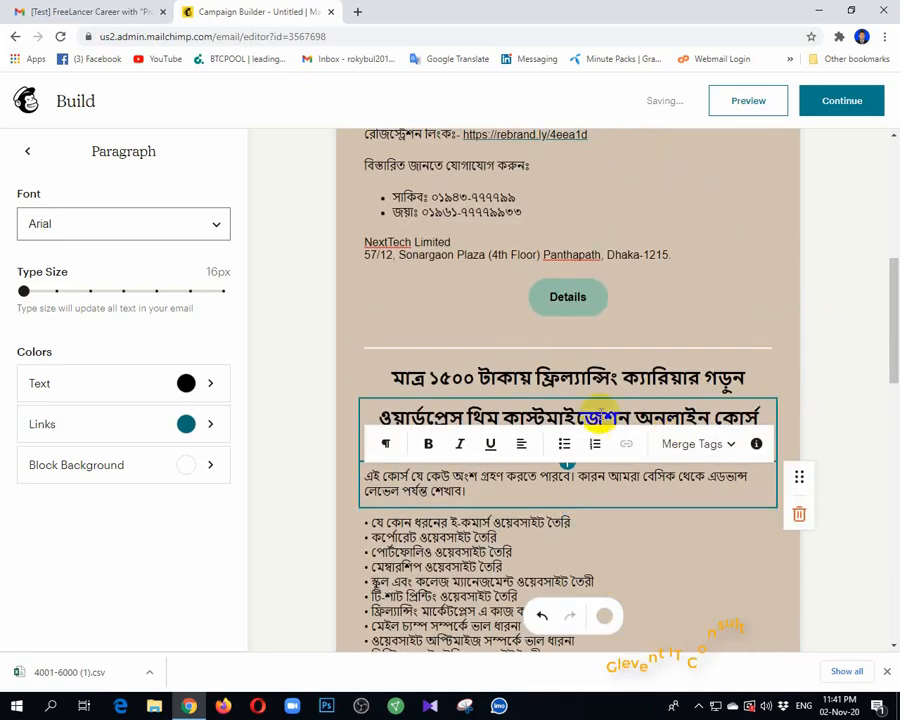
{"action": "left_click_drag", "start_coordinate": [824, 420], "coordinate": [653, 437]}
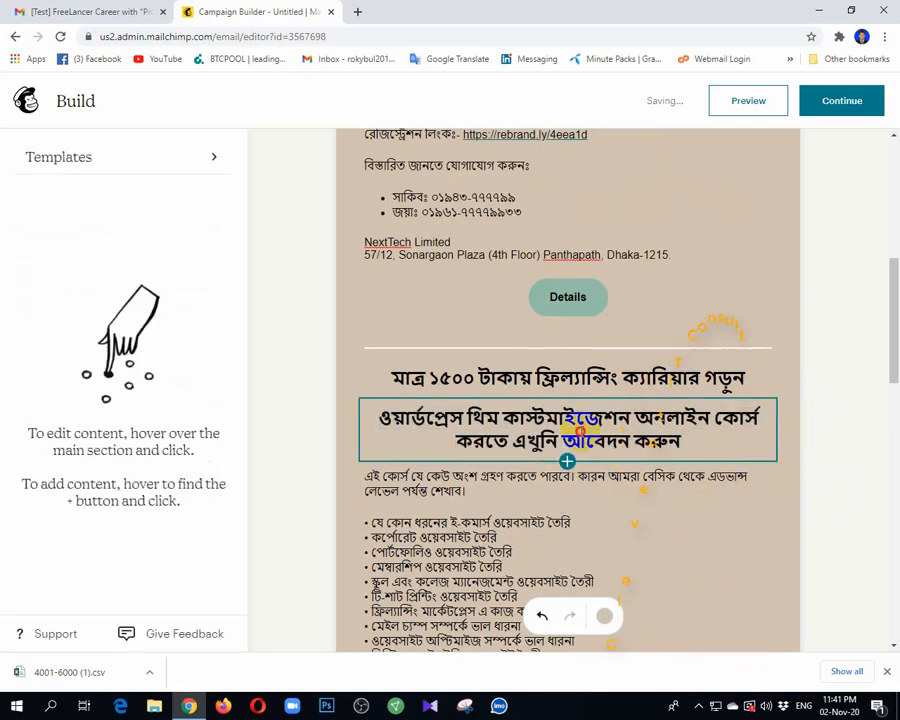
{"action": "left_click", "coordinate": [570, 445]}
{"action": "left_click", "coordinate": [567, 462]}
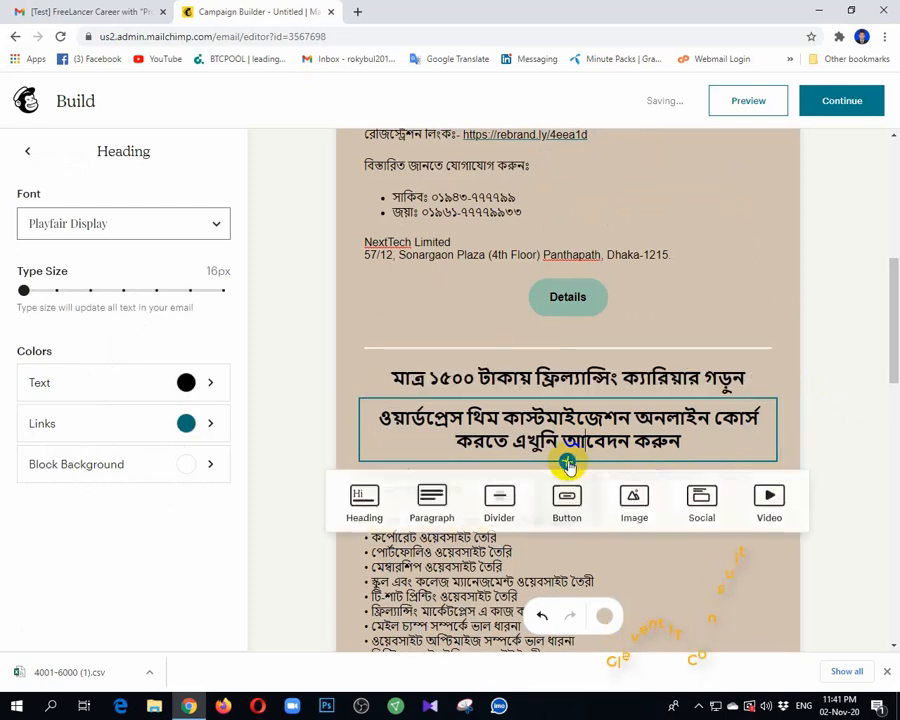
{"action": "left_click", "coordinate": [565, 503]}
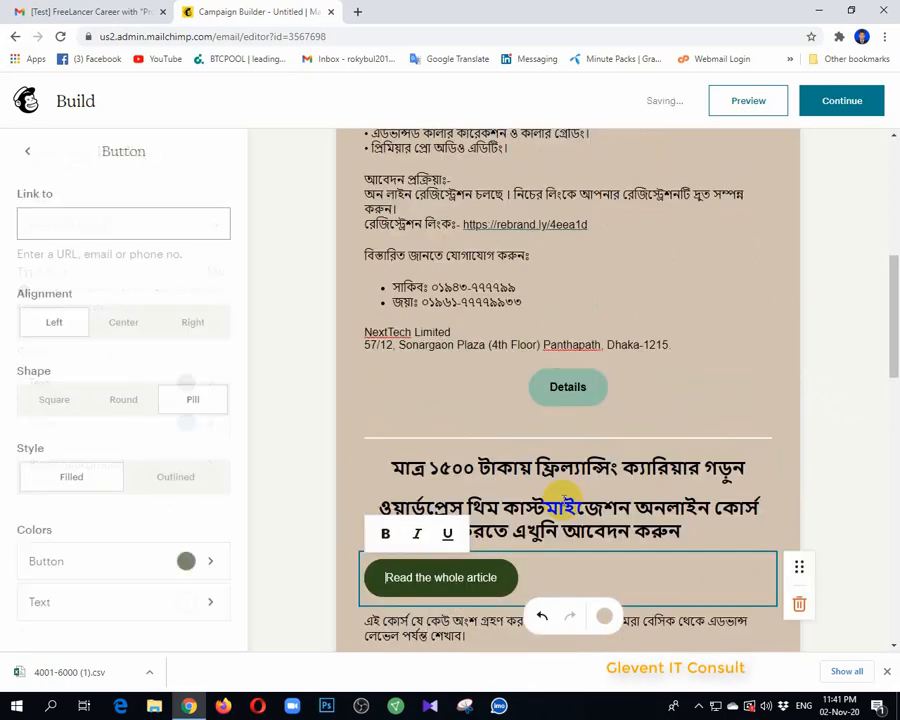
{"action": "scroll", "coordinate": [605, 458], "scroll_direction": "down", "scroll_amount": 3}
{"action": "left_click", "coordinate": [456, 366]}
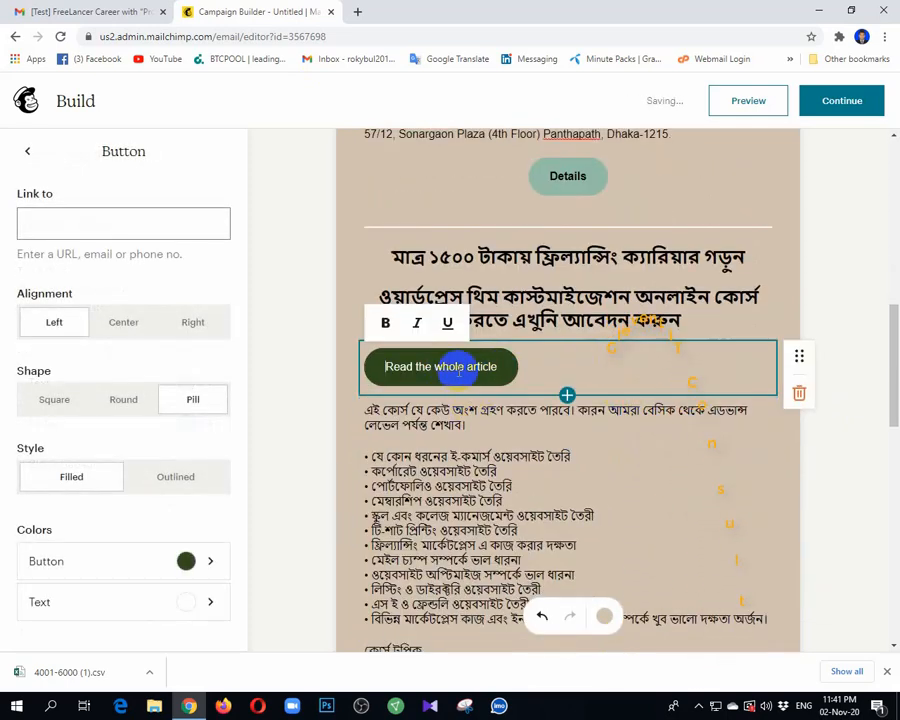
{"action": "left_click", "coordinate": [122, 324]}
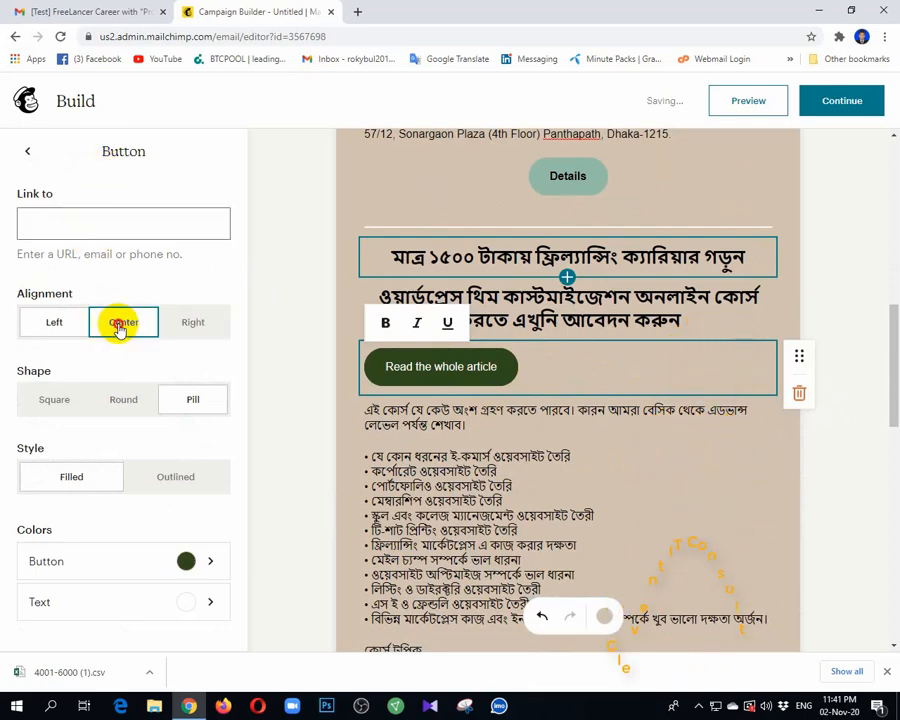
Step: Select the Bengali button label 'বিস্তারিত জানতে ক্লিক করুন' in the Gmail email
{"action": "left_click", "coordinate": [95, 11]}
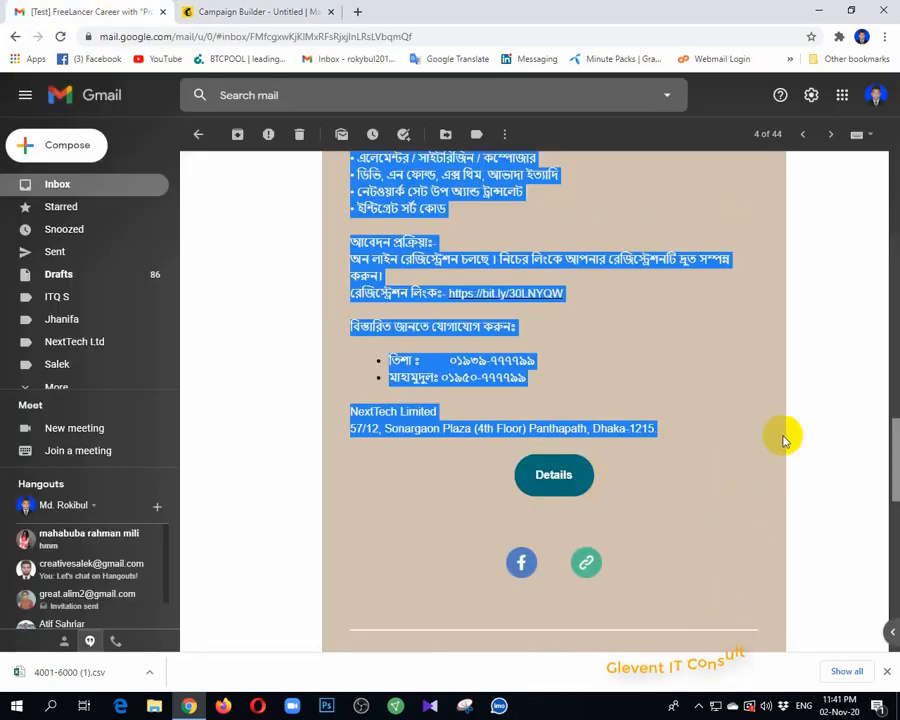
{"action": "left_click", "coordinate": [800, 386]}
{"action": "scroll", "coordinate": [693, 382], "scroll_direction": "up", "scroll_amount": 5}
{"action": "scroll", "coordinate": [697, 386], "scroll_direction": "up", "scroll_amount": 3}
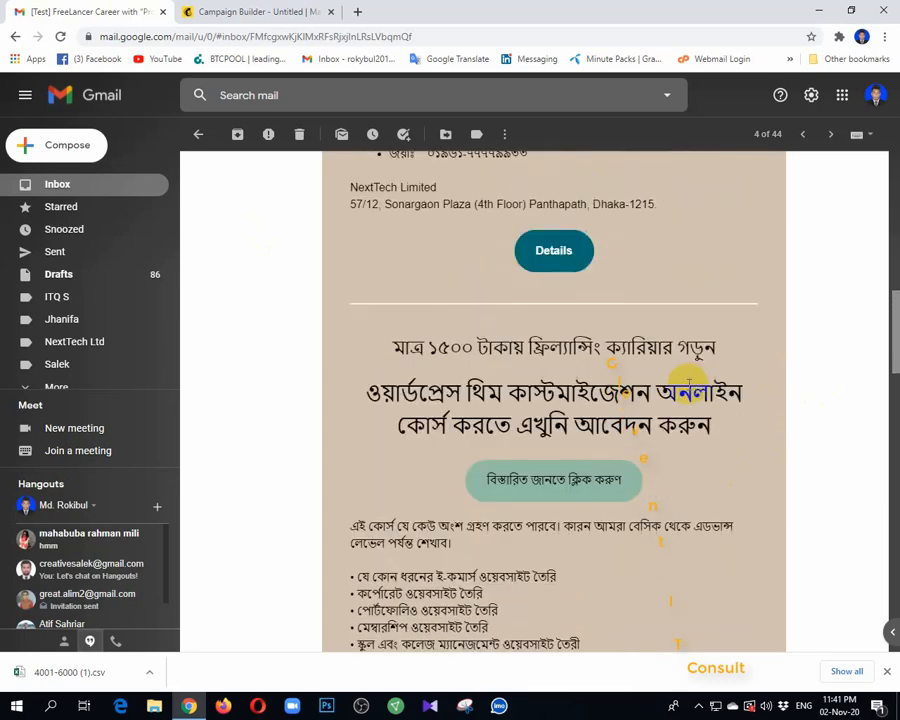
{"action": "left_click_drag", "start_coordinate": [648, 478], "coordinate": [488, 480]}
{"action": "key", "text": "ctrl+c"}
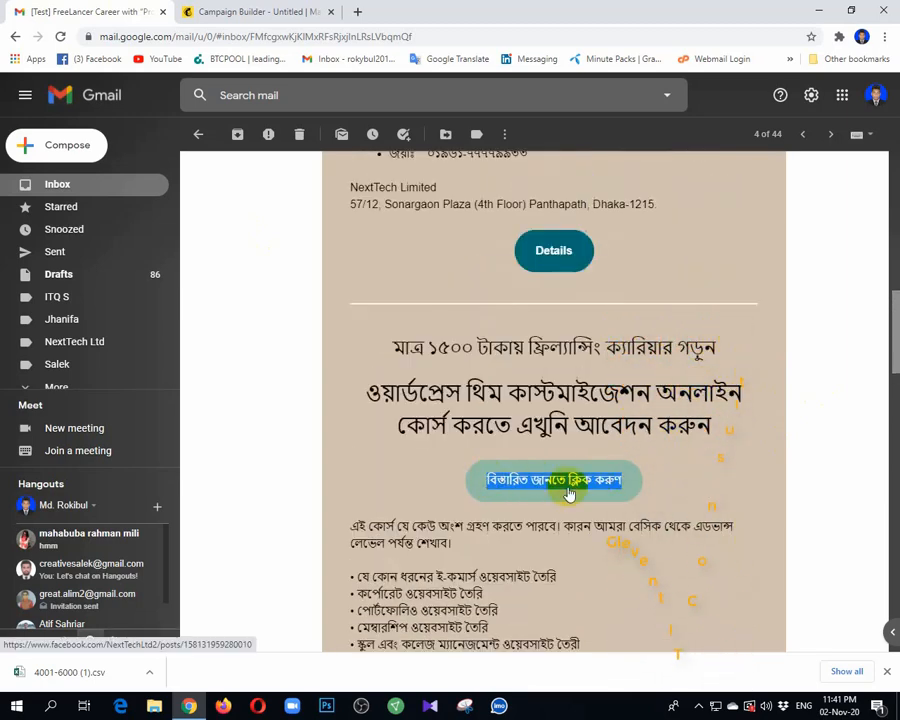
{"action": "left_click", "coordinate": [203, 7]}
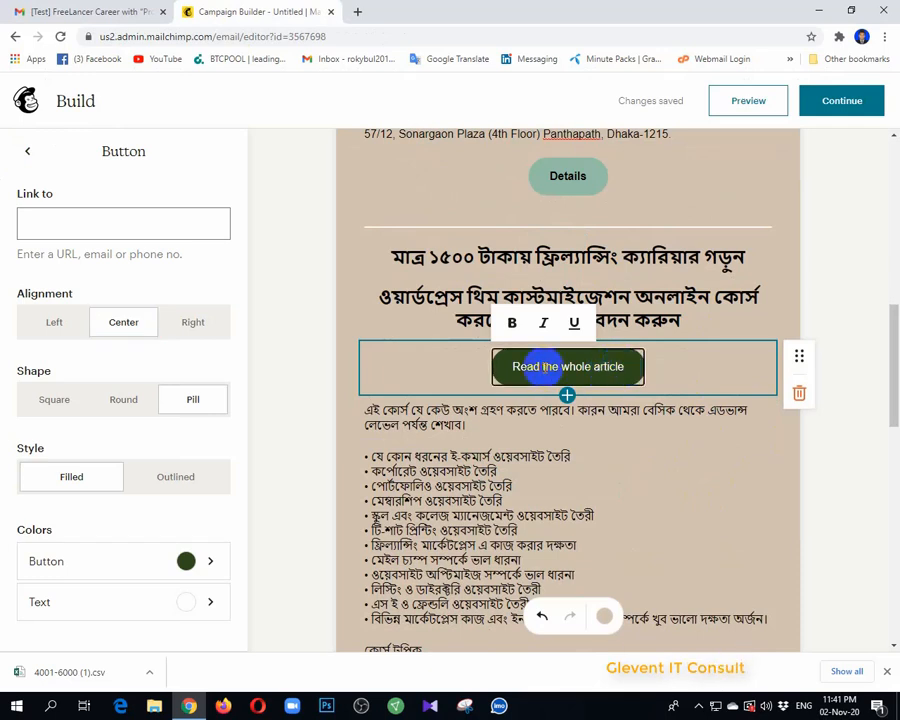
Step: Paste the Bengali label into the button and make the button sage green
{"action": "left_click_drag", "start_coordinate": [512, 367], "coordinate": [670, 377]}
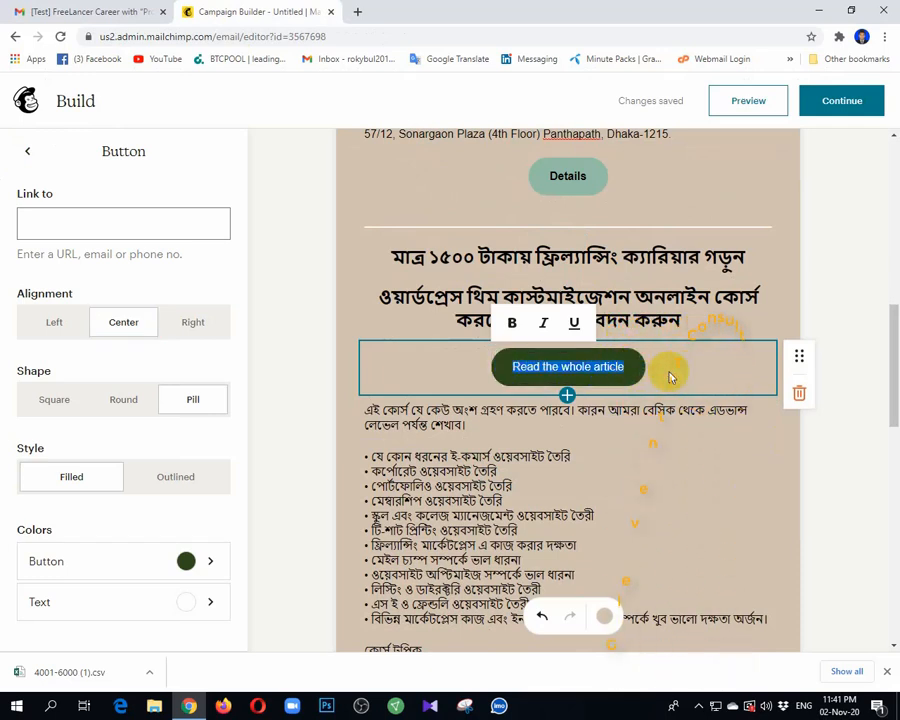
{"action": "key", "text": "ctrl+v"}
{"action": "left_click", "coordinate": [88, 560]}
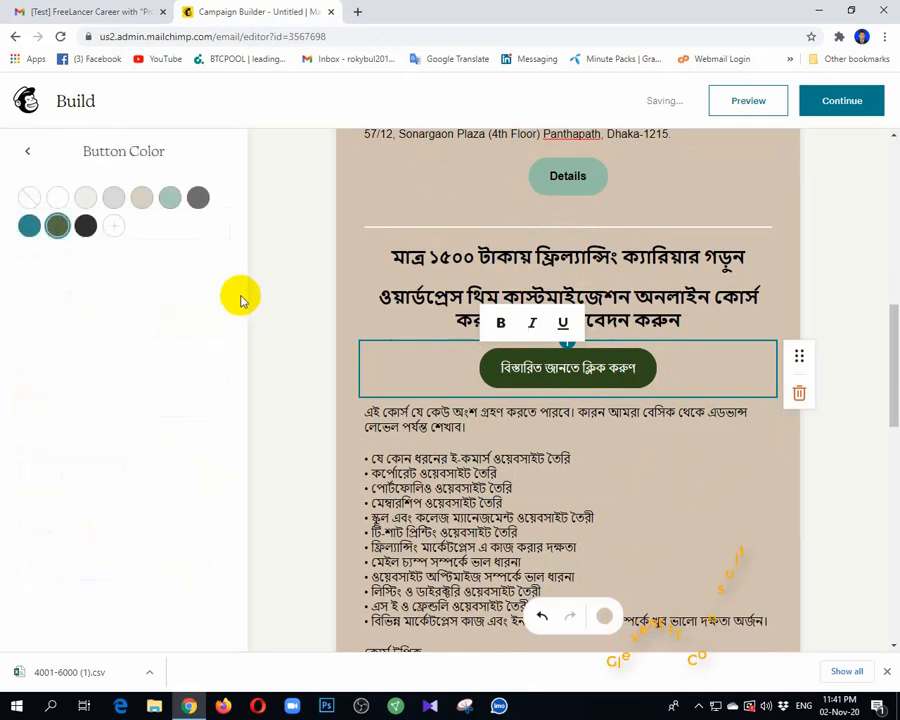
{"action": "left_click", "coordinate": [169, 196]}
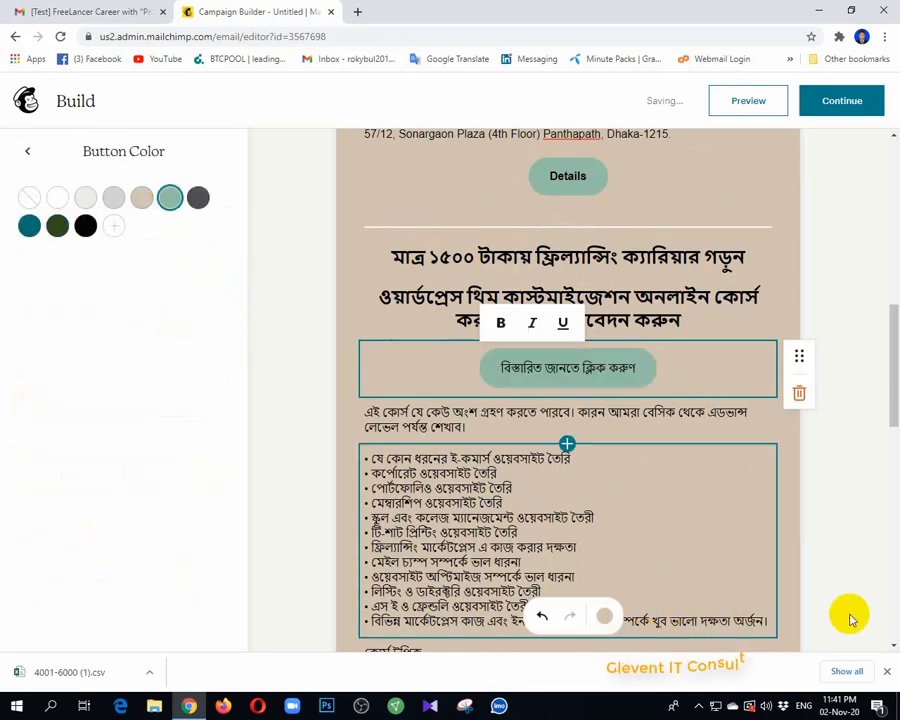
{"action": "left_click", "coordinate": [844, 410]}
{"action": "scroll", "coordinate": [543, 480], "scroll_direction": "up", "scroll_amount": 4}
{"action": "scroll", "coordinate": [541, 476], "scroll_direction": "down", "scroll_amount": 5}
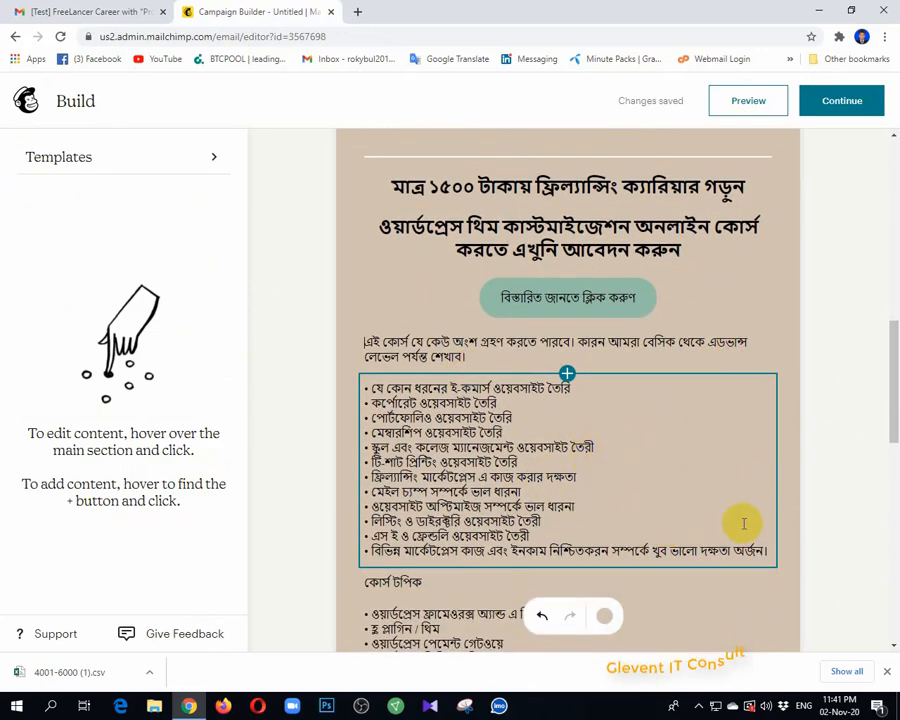
Step: Add a Button block below the second section's company address
{"action": "scroll", "coordinate": [744, 523], "scroll_direction": "down", "scroll_amount": 5}
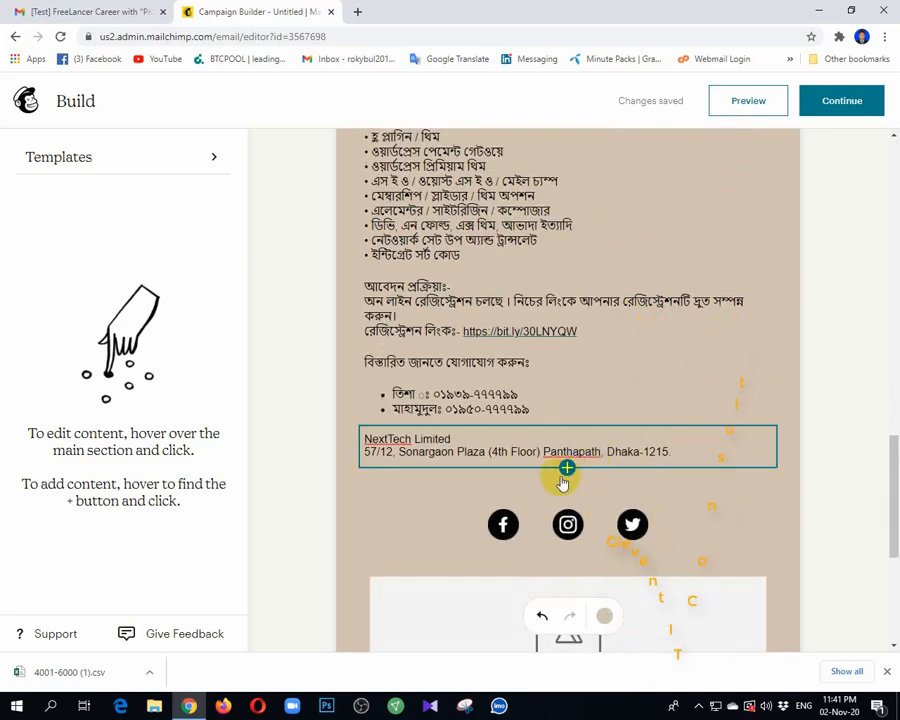
{"action": "left_click", "coordinate": [566, 469]}
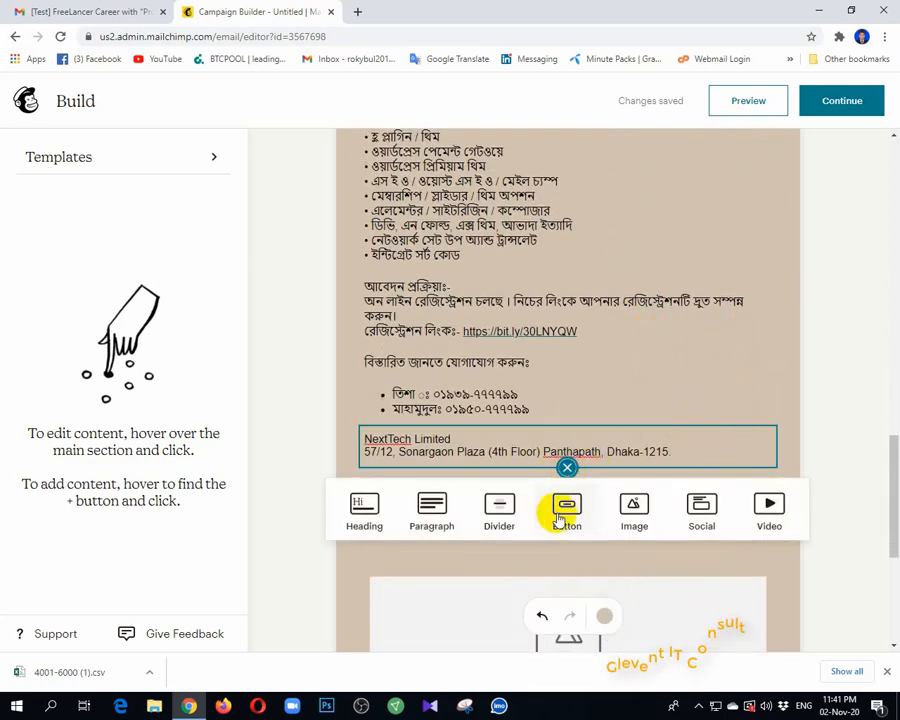
{"action": "left_click", "coordinate": [556, 515]}
{"action": "left_click", "coordinate": [478, 506]}
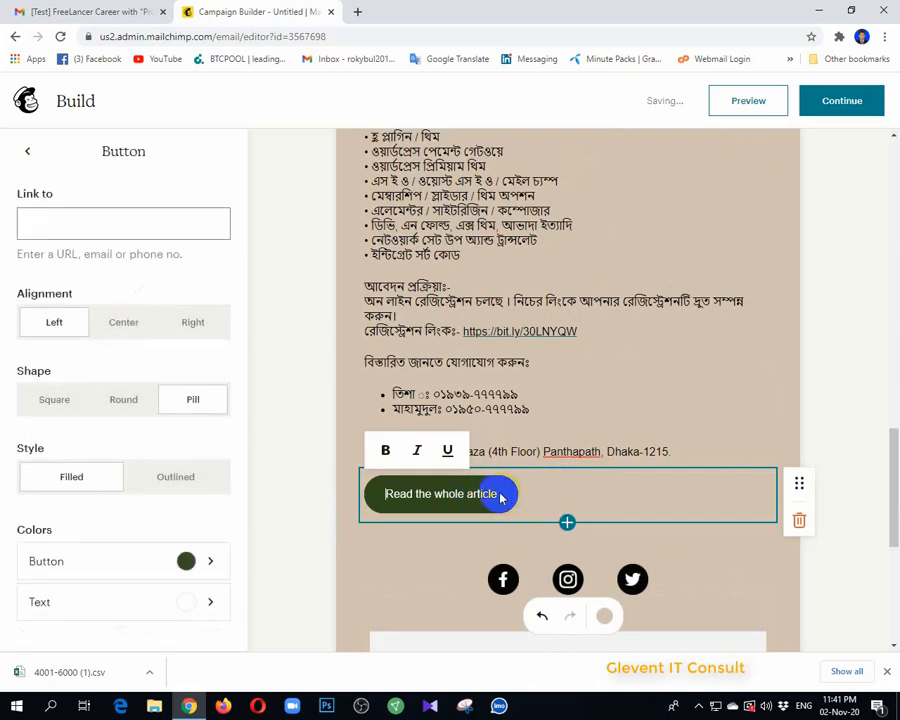
{"action": "left_click", "coordinate": [120, 11]}
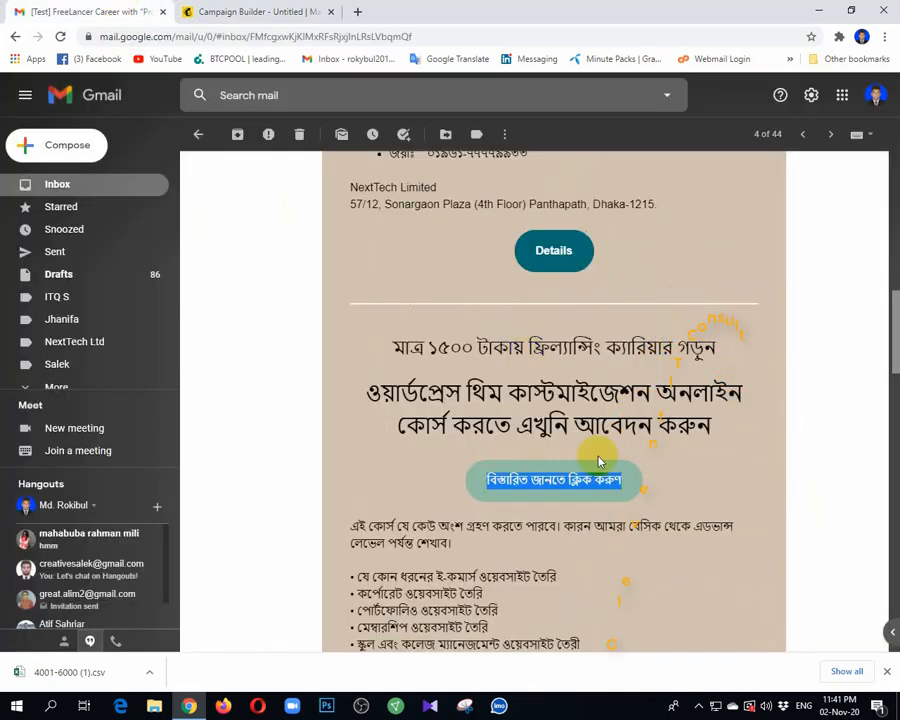
{"action": "scroll", "coordinate": [600, 476], "scroll_direction": "down", "scroll_amount": 8}
{"action": "scroll", "coordinate": [619, 494], "scroll_direction": "down", "scroll_amount": 2}
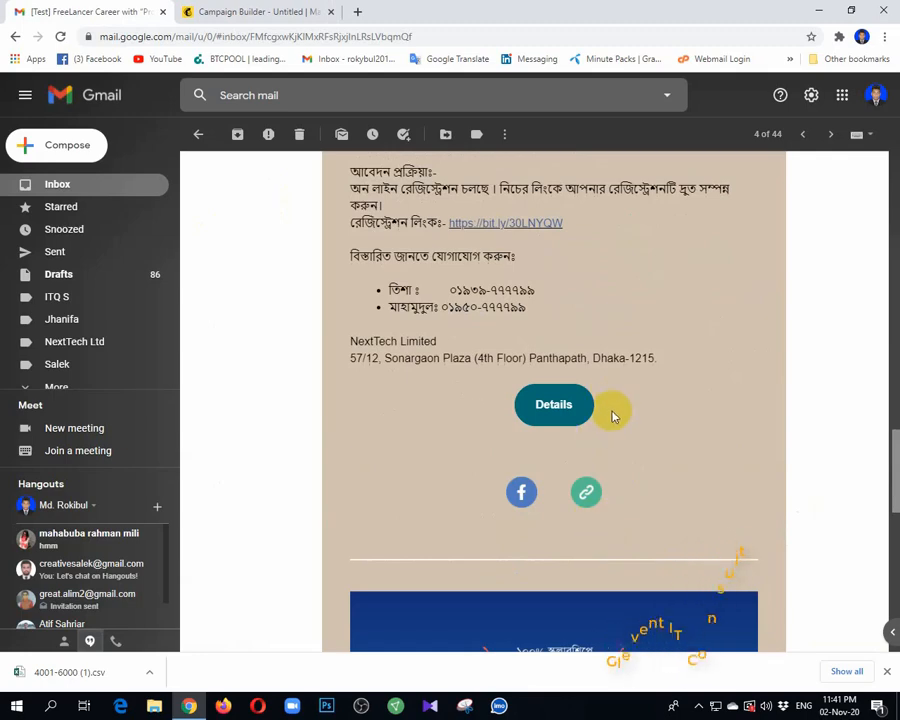
{"action": "left_click", "coordinate": [240, 11]}
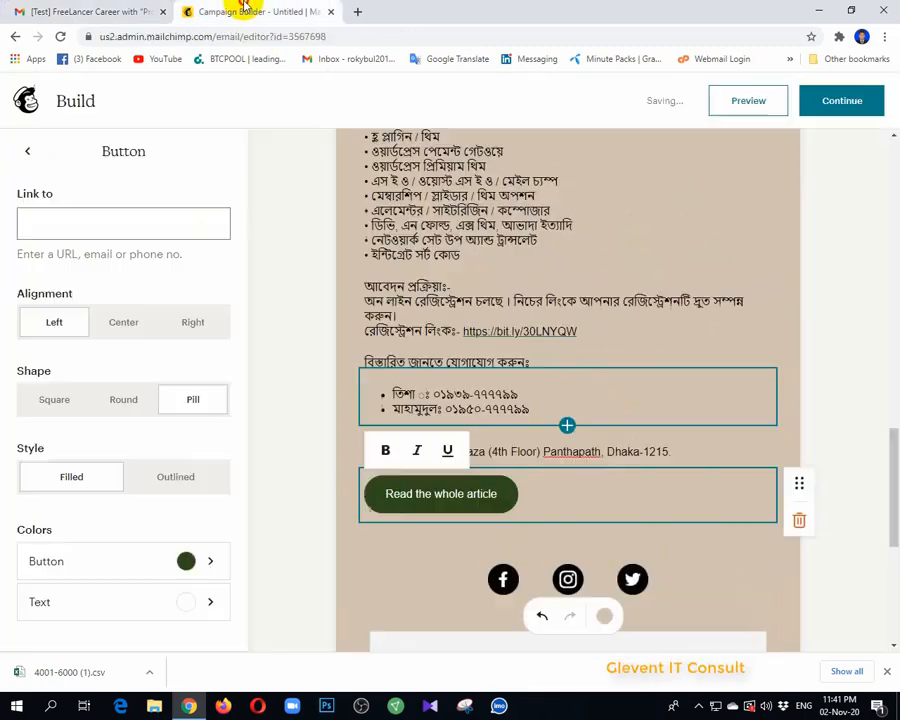
Step: Replace 'Read the whole article' with 'Details', centre the button and colour it light teal
{"action": "left_click", "coordinate": [503, 497]}
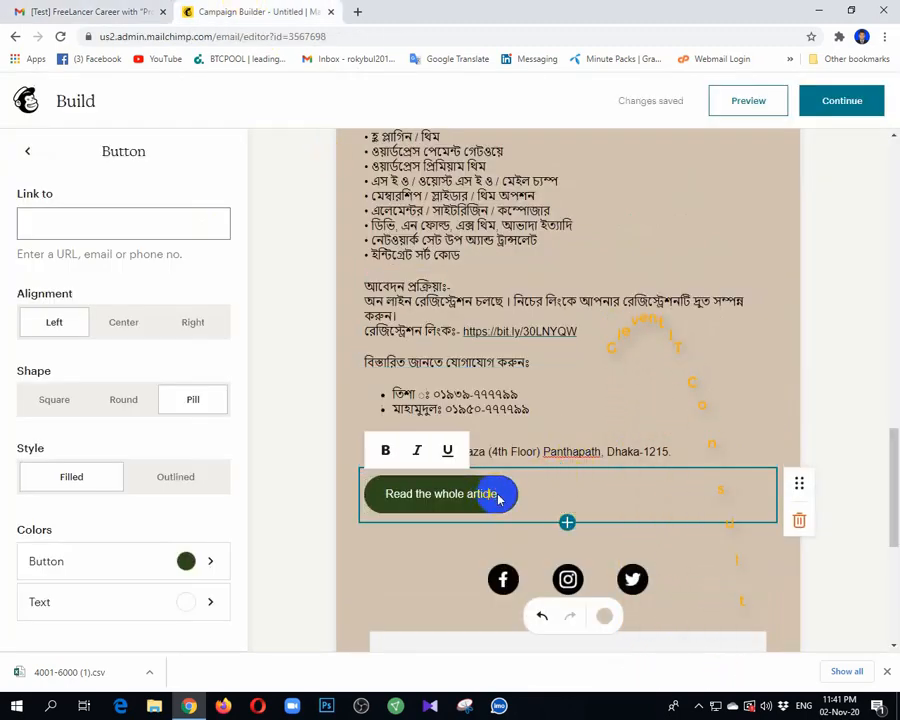
{"action": "left_click_drag", "start_coordinate": [493, 493], "coordinate": [378, 497]}
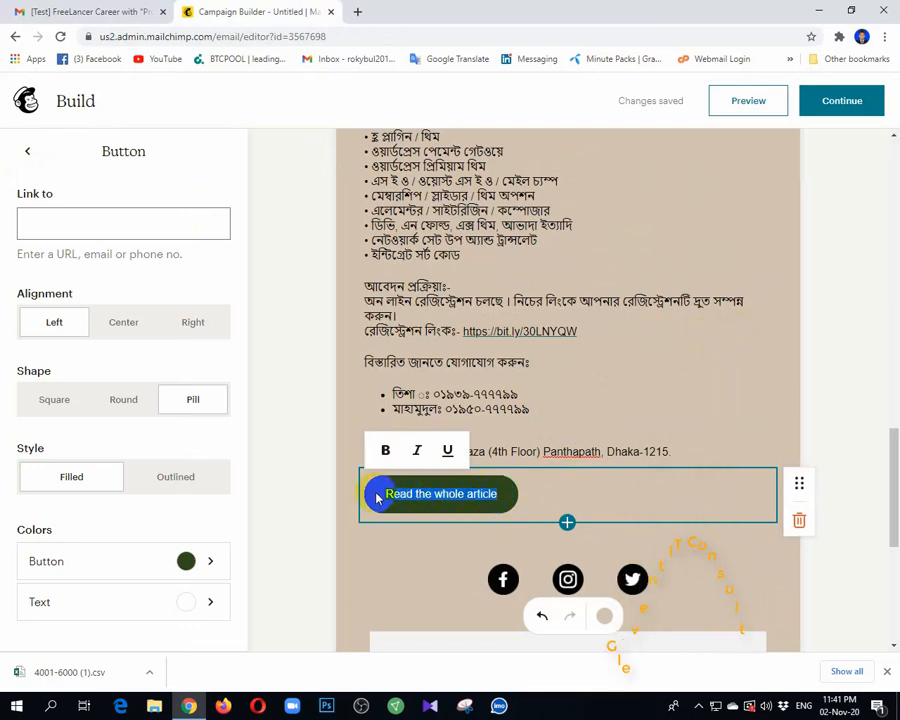
{"action": "type", "text": "Details"}
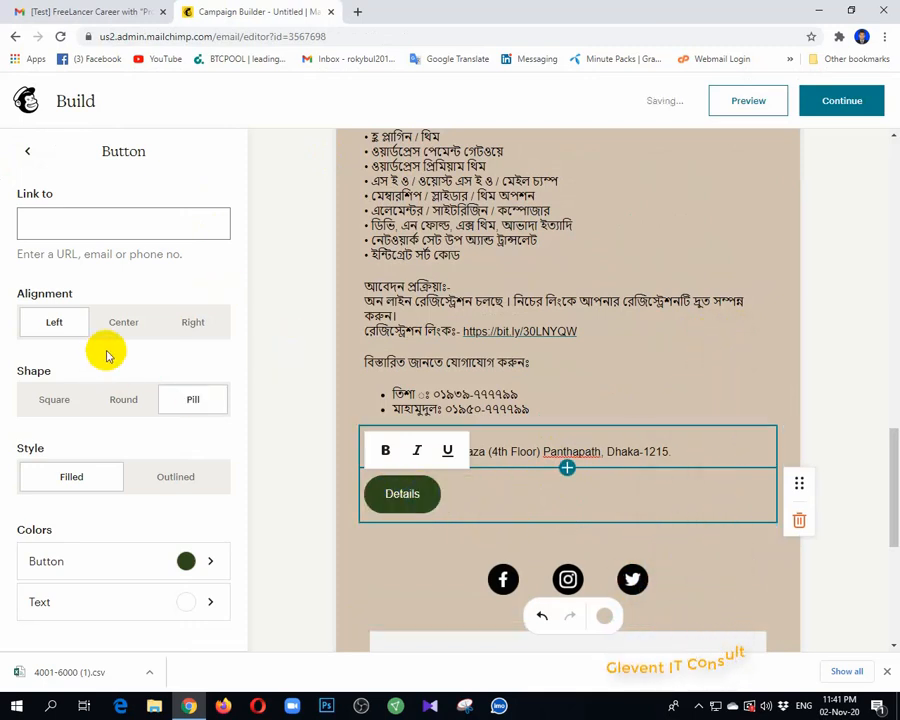
{"action": "left_click", "coordinate": [123, 322]}
{"action": "left_click", "coordinate": [130, 561]}
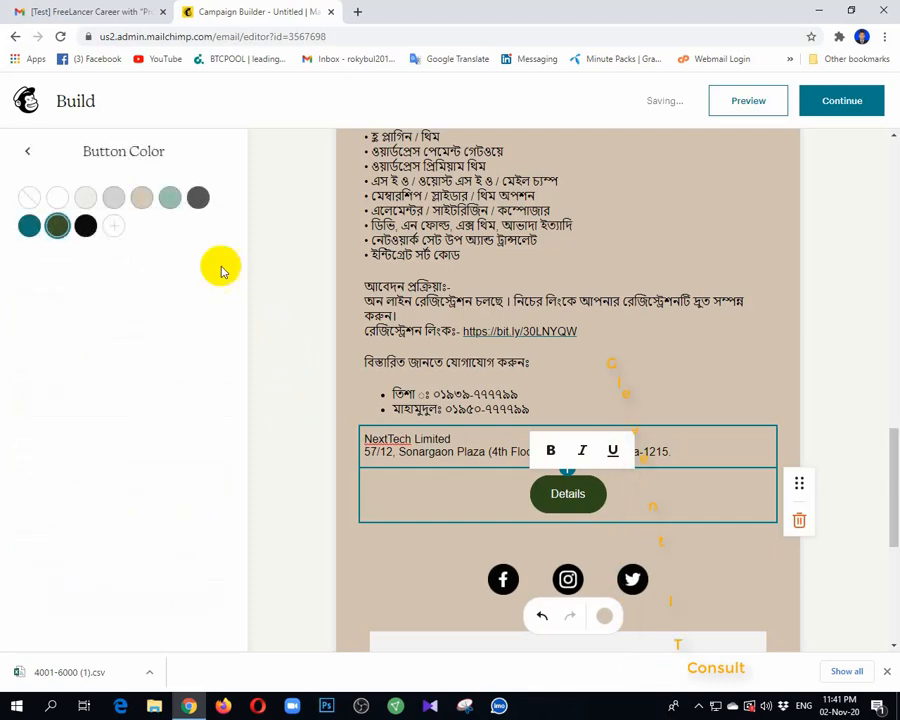
{"action": "left_click", "coordinate": [170, 197]}
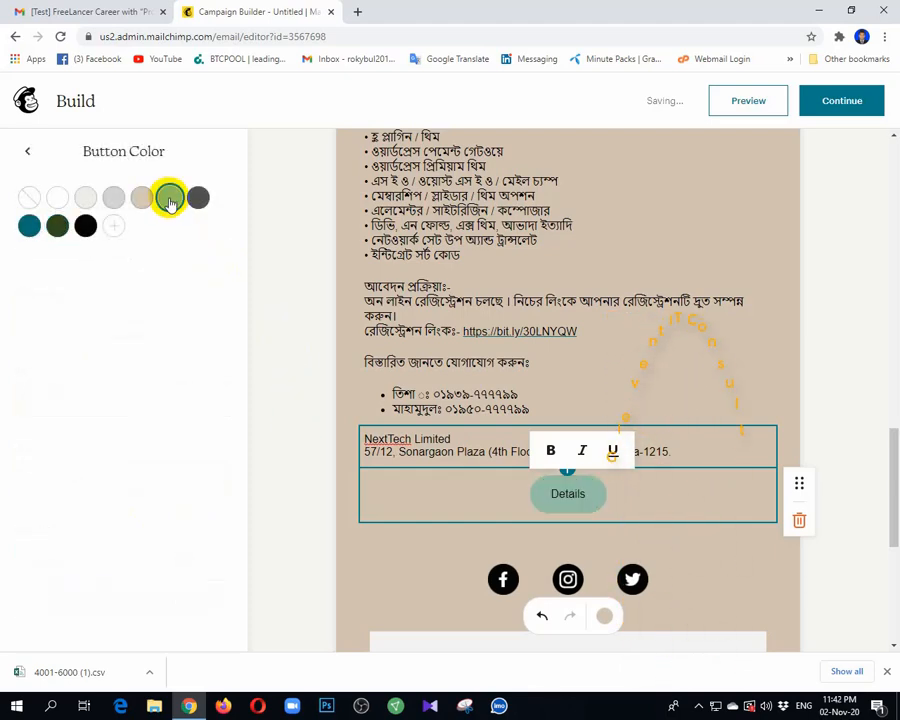
{"action": "left_click", "coordinate": [853, 360]}
{"action": "scroll", "coordinate": [810, 550], "scroll_direction": "up", "scroll_amount": 10}
{"action": "scroll", "coordinate": [784, 416], "scroll_direction": "up", "scroll_amount": 5}
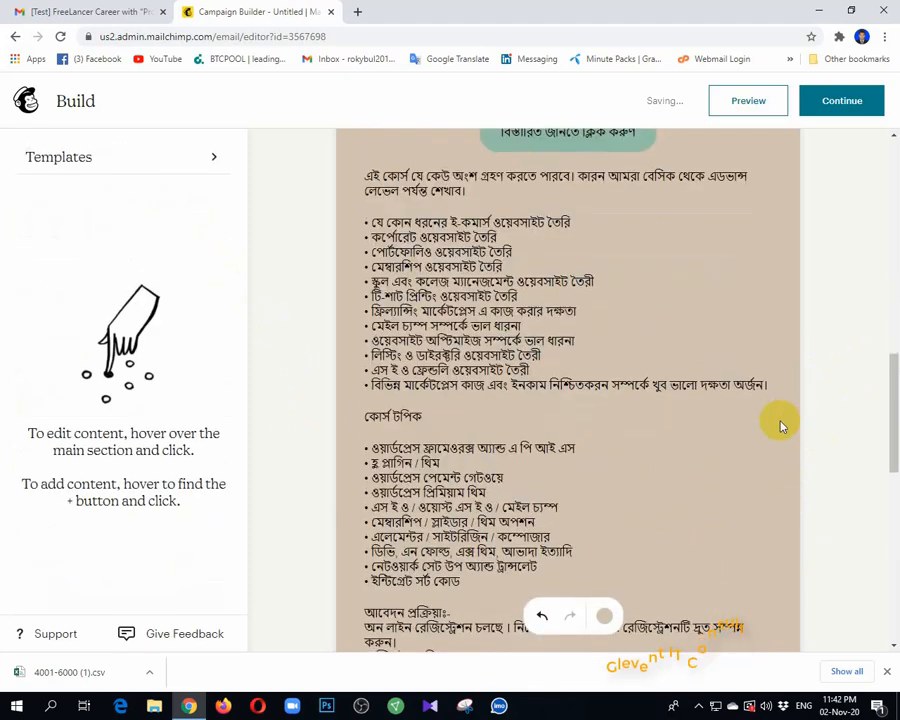
{"action": "scroll", "coordinate": [782, 426], "scroll_direction": "down", "scroll_amount": 10}
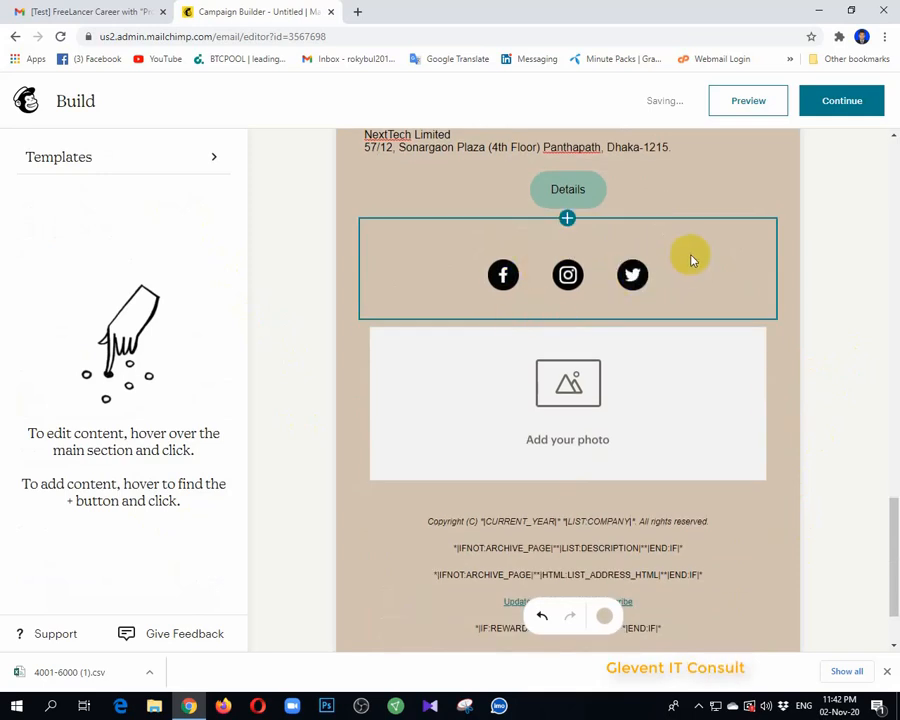
Step: In the social links block, turn on Website, Email, YouTube, Pinterest and LinkedIn links
{"action": "left_click", "coordinate": [567, 282]}
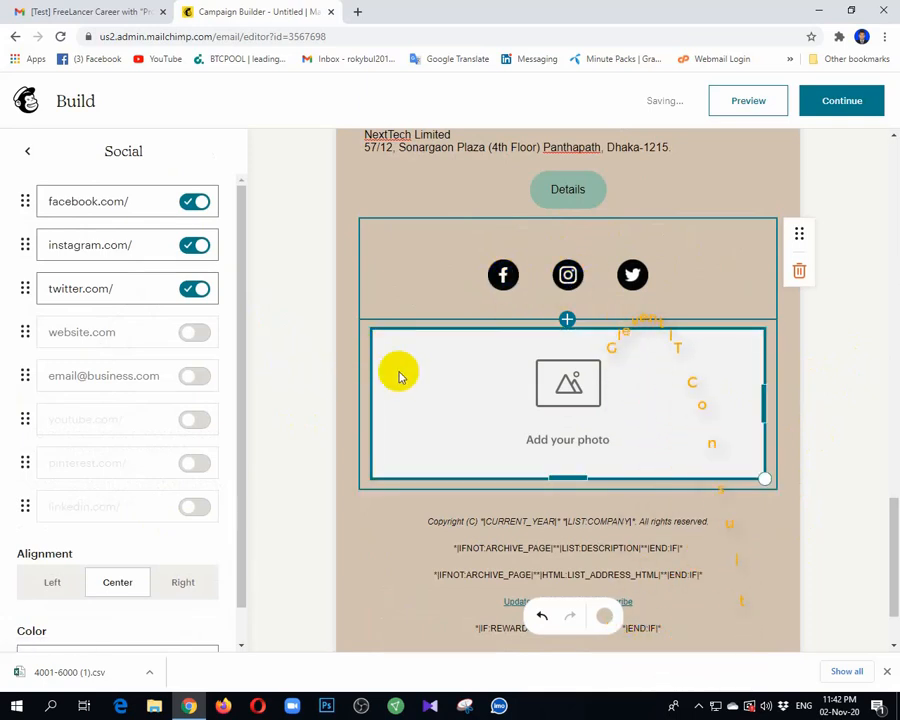
{"action": "left_click", "coordinate": [659, 273]}
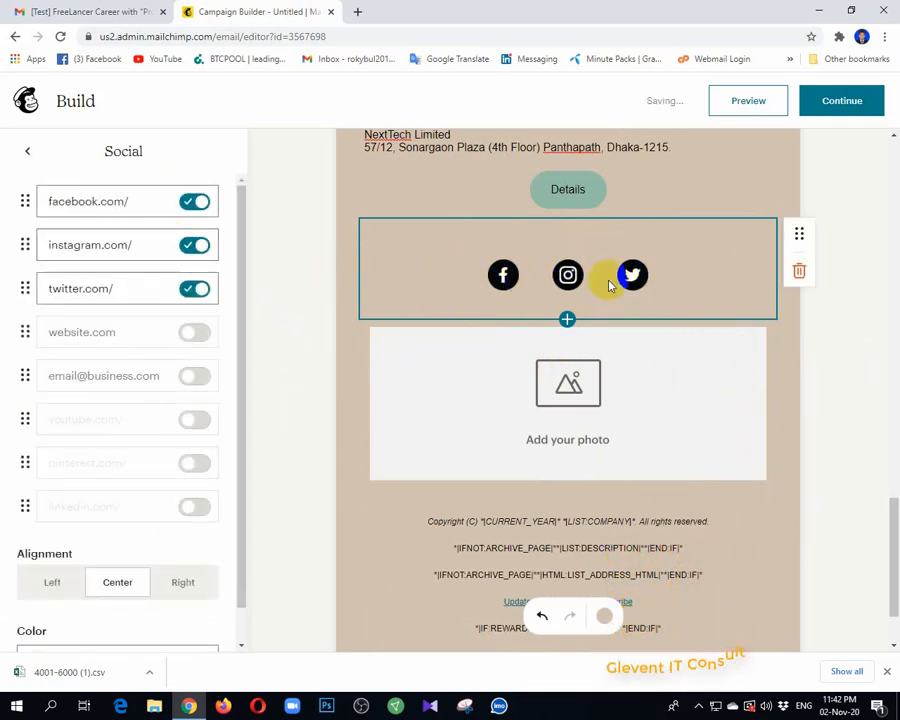
{"action": "left_click", "coordinate": [192, 336]}
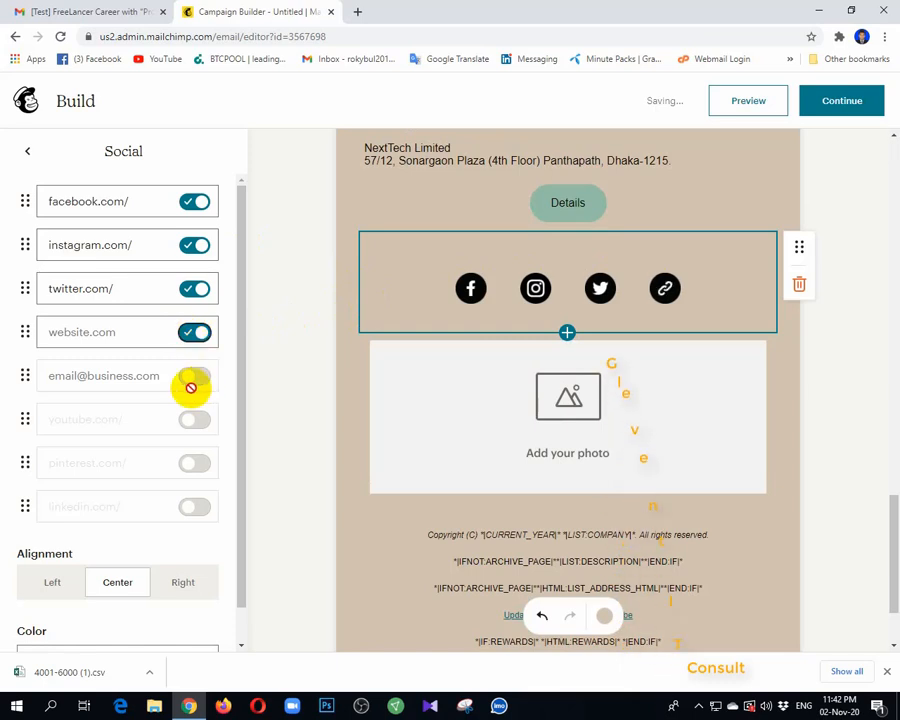
{"action": "left_click", "coordinate": [192, 378]}
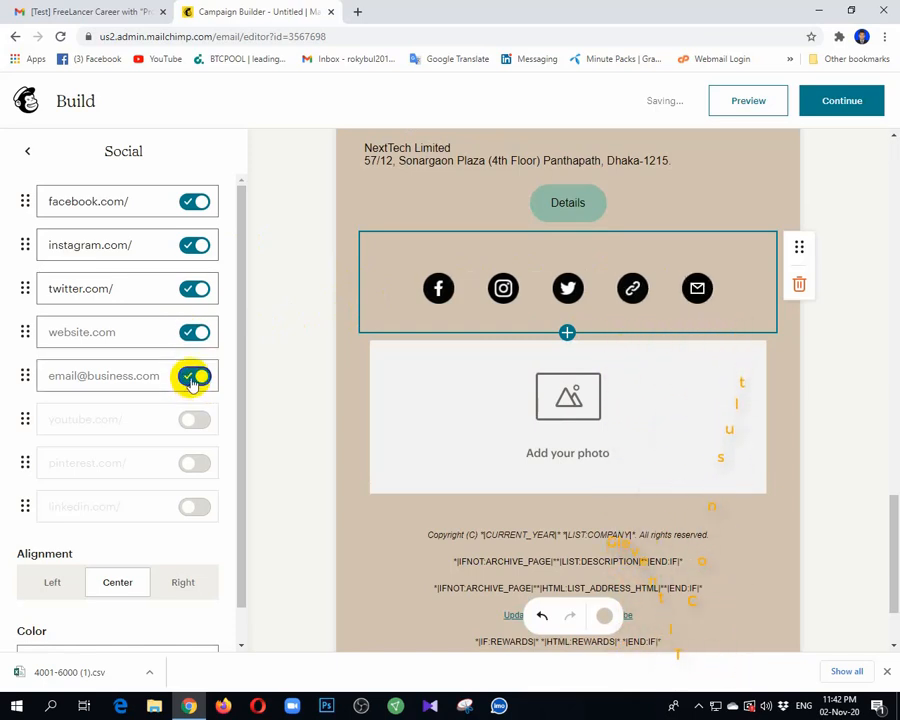
{"action": "left_click", "coordinate": [191, 426]}
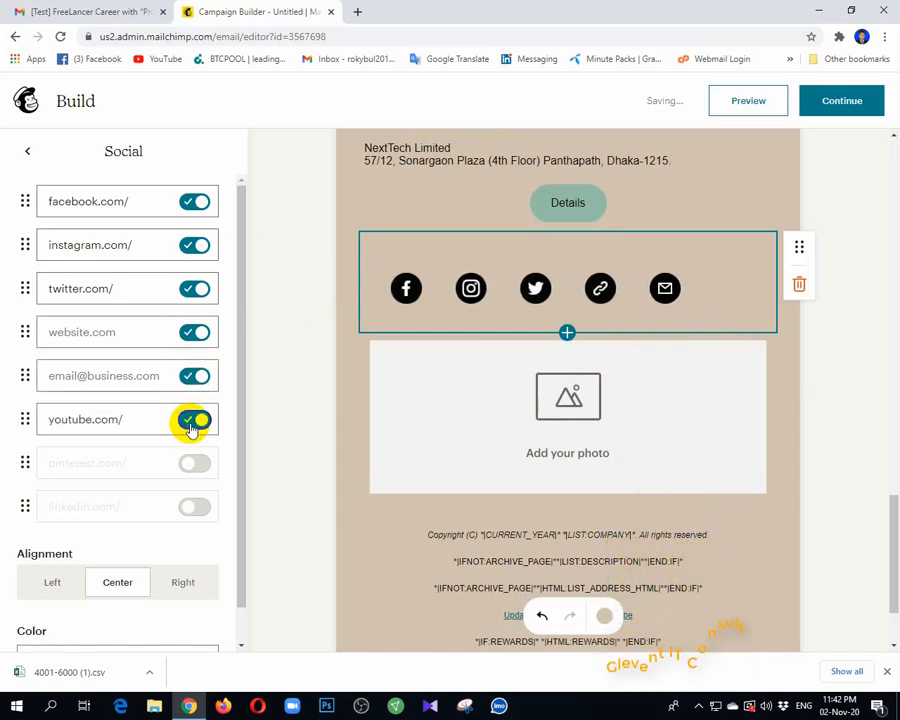
{"action": "left_click", "coordinate": [185, 474]}
{"action": "scroll", "coordinate": [185, 474], "scroll_direction": "down", "scroll_amount": 1}
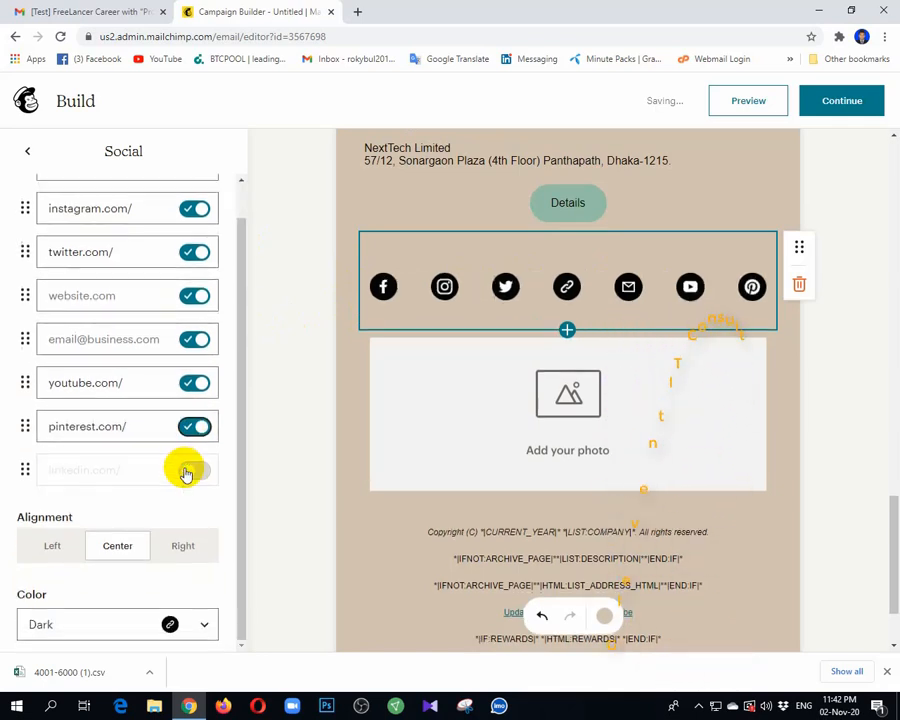
{"action": "left_click", "coordinate": [192, 476]}
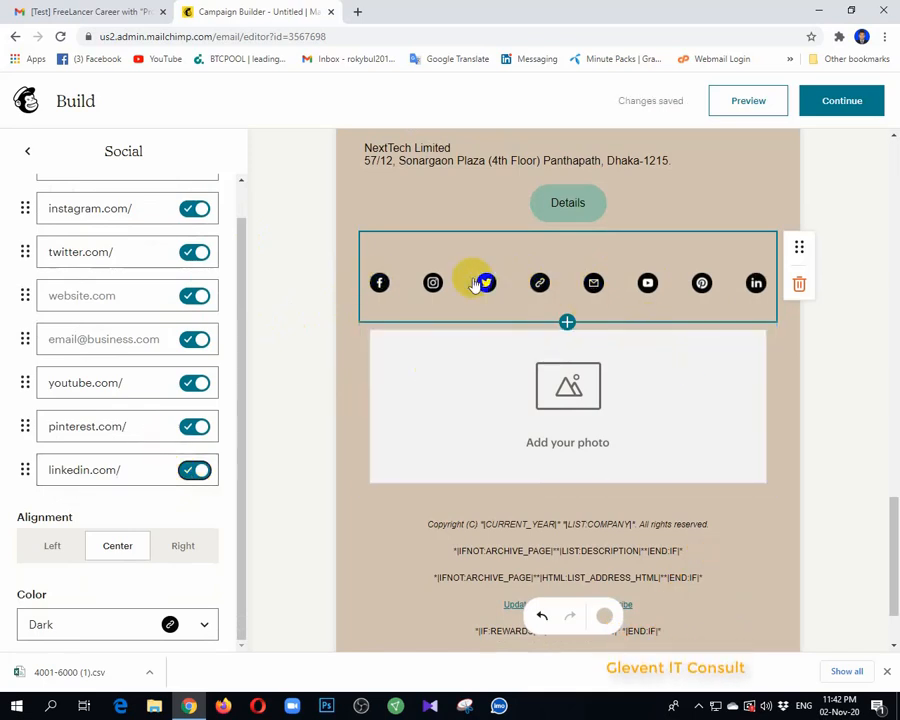
{"action": "scroll", "coordinate": [191, 420], "scroll_direction": "up", "scroll_amount": 1}
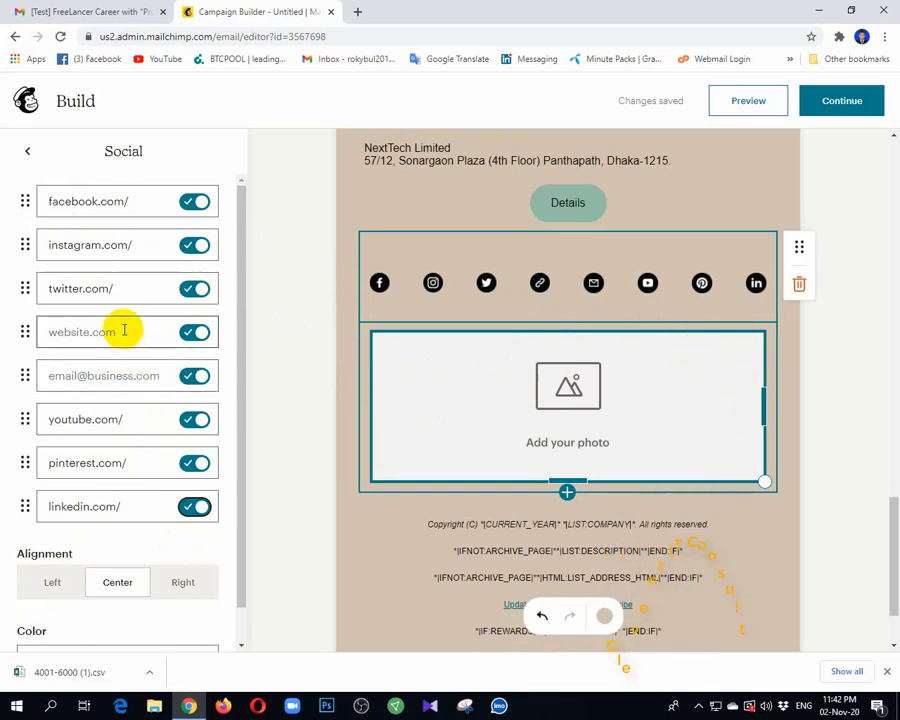
{"action": "scroll", "coordinate": [145, 390], "scroll_direction": "down", "scroll_amount": 1}
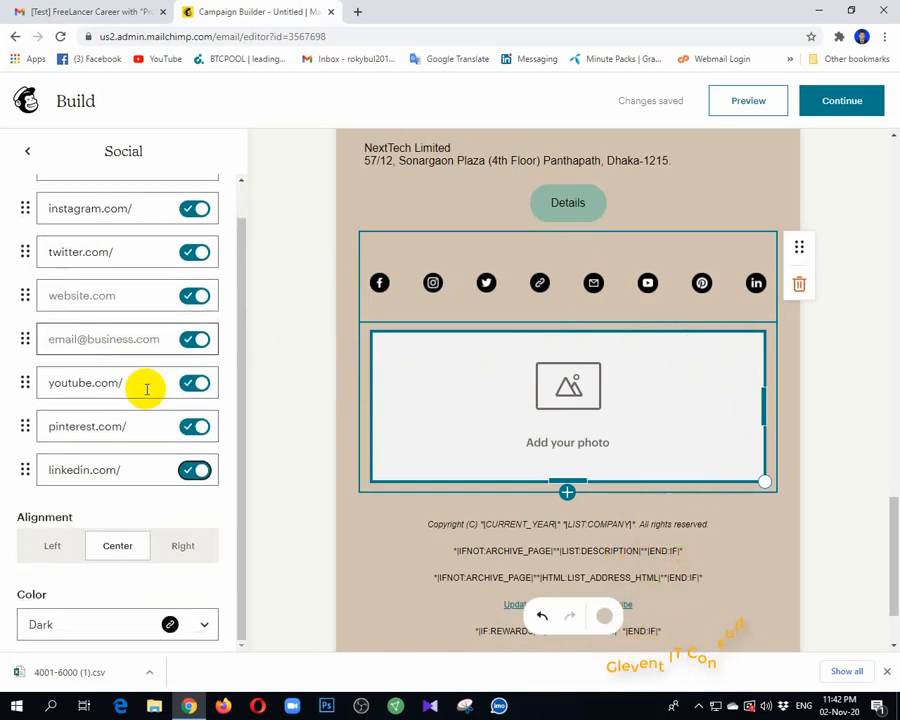
Step: Remove Instagram, Twitter, YouTube, Pinterest and LinkedIn, keeping Facebook, website and email, then open a new tab
{"action": "left_click", "coordinate": [139, 340]}
{"action": "left_click", "coordinate": [122, 293]}
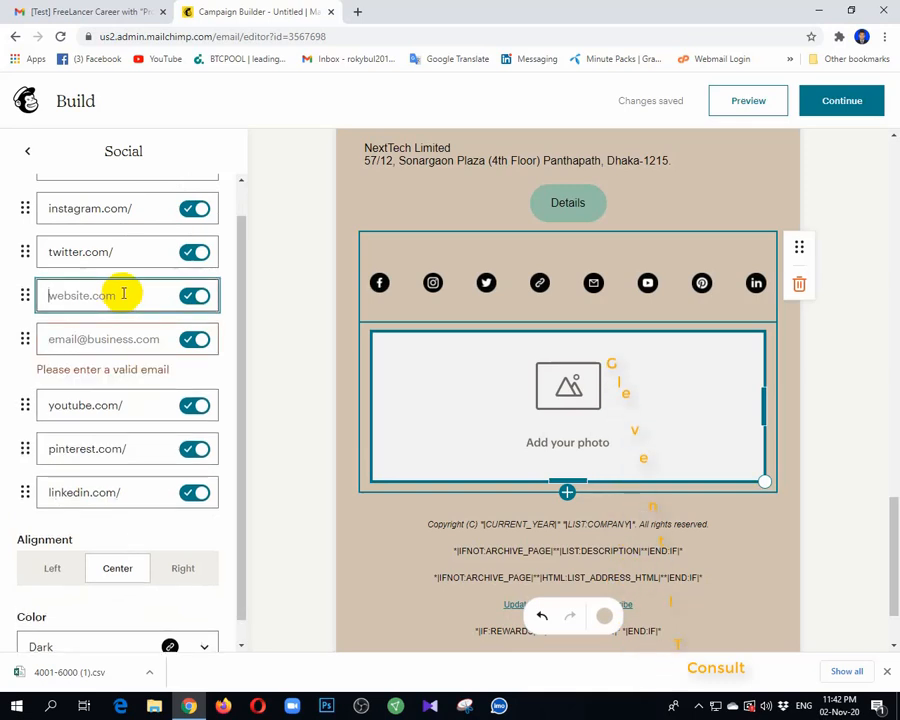
{"action": "left_click", "coordinate": [113, 340]}
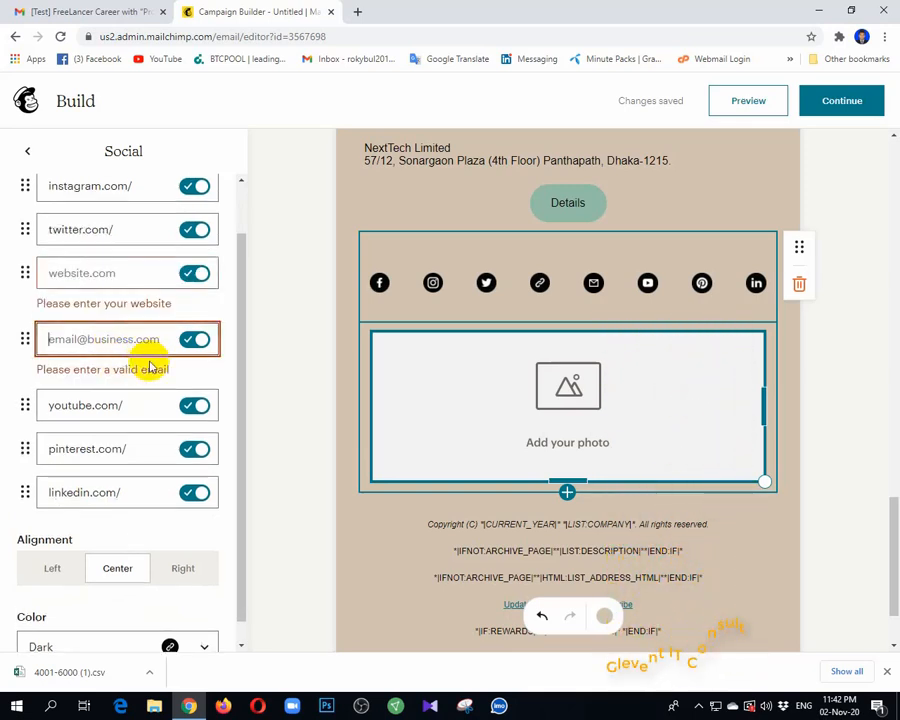
{"action": "scroll", "coordinate": [205, 305], "scroll_direction": "up", "scroll_amount": 1}
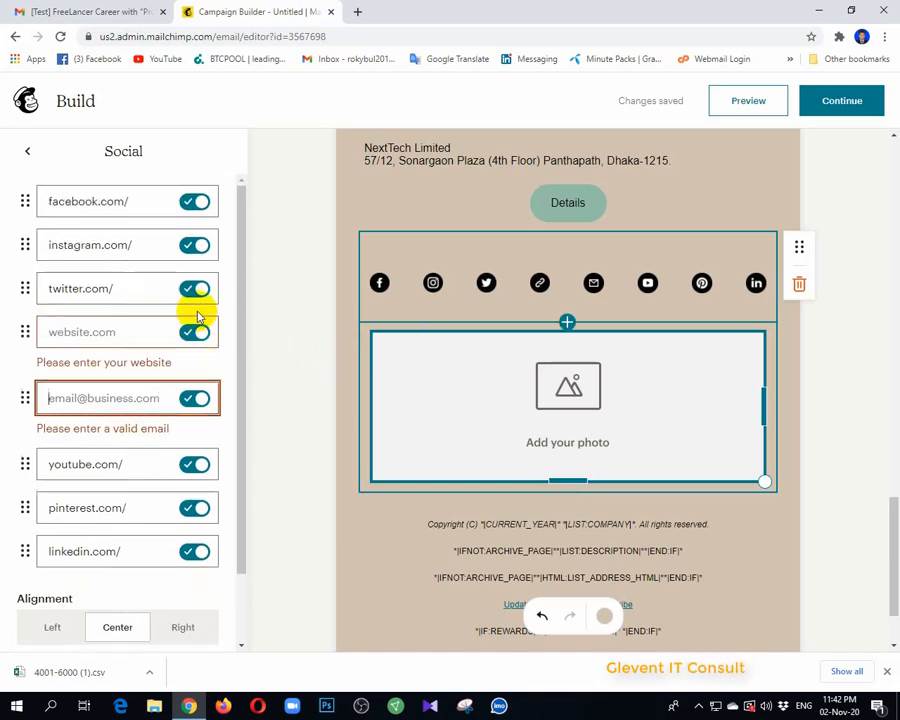
{"action": "left_click", "coordinate": [199, 245]}
{"action": "left_click", "coordinate": [199, 298]}
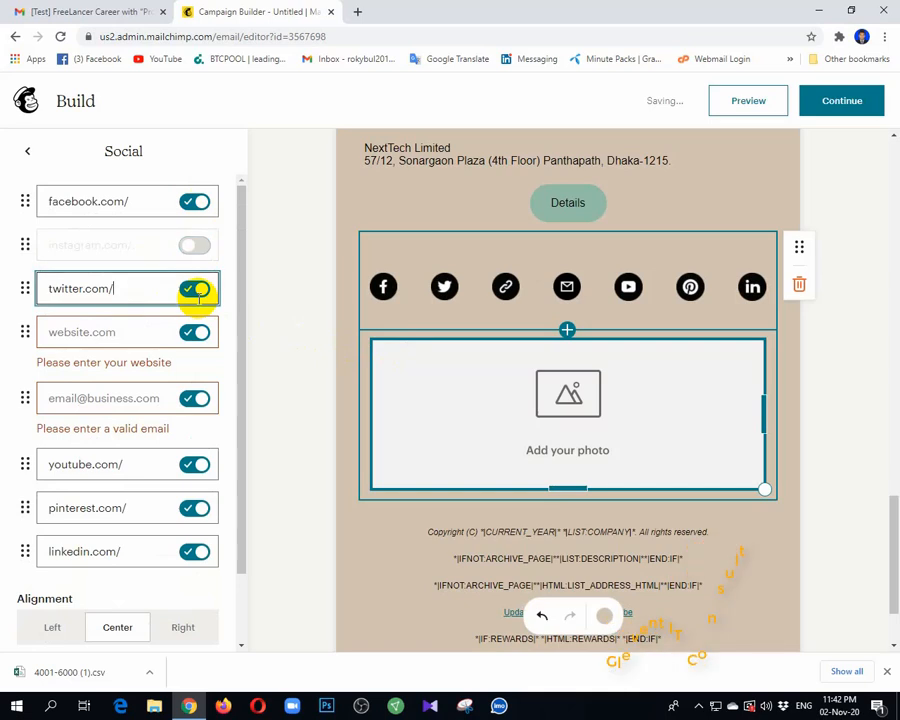
{"action": "left_click", "coordinate": [198, 292]}
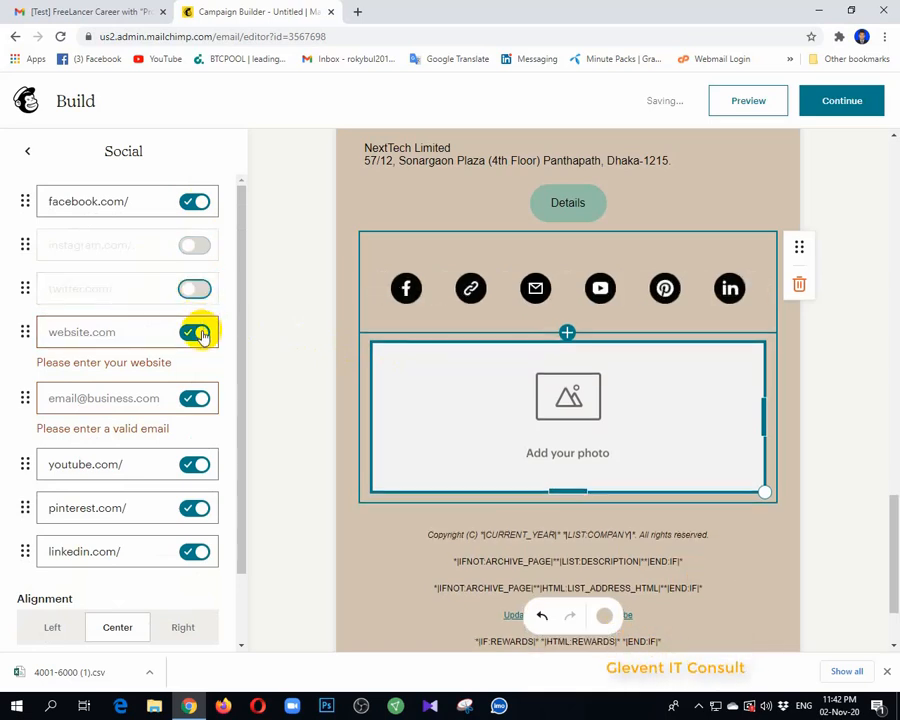
{"action": "scroll", "coordinate": [180, 345], "scroll_direction": "down", "scroll_amount": 1}
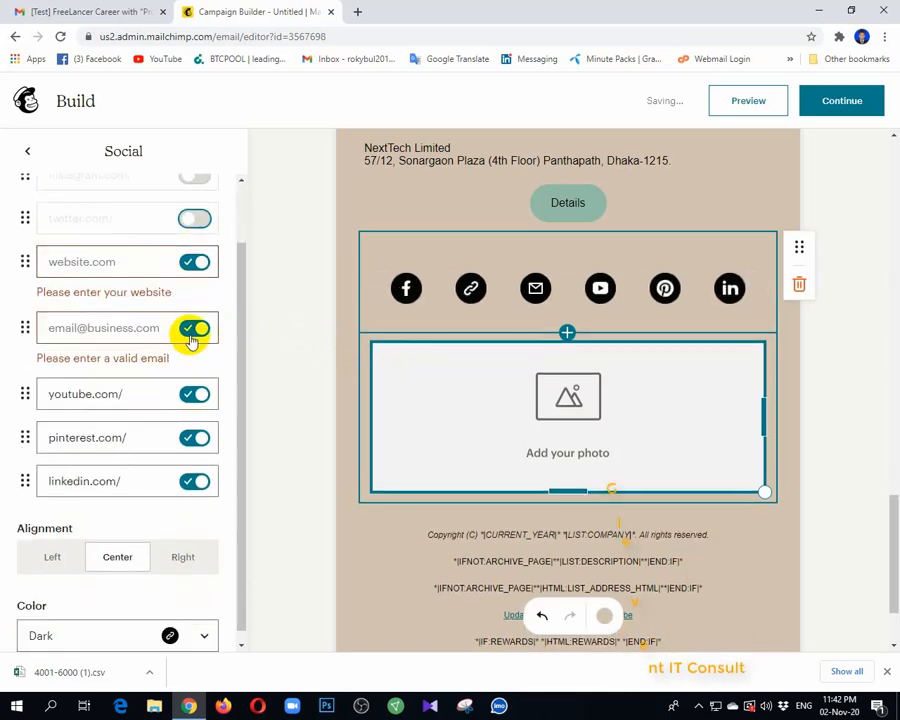
{"action": "left_click", "coordinate": [196, 396]}
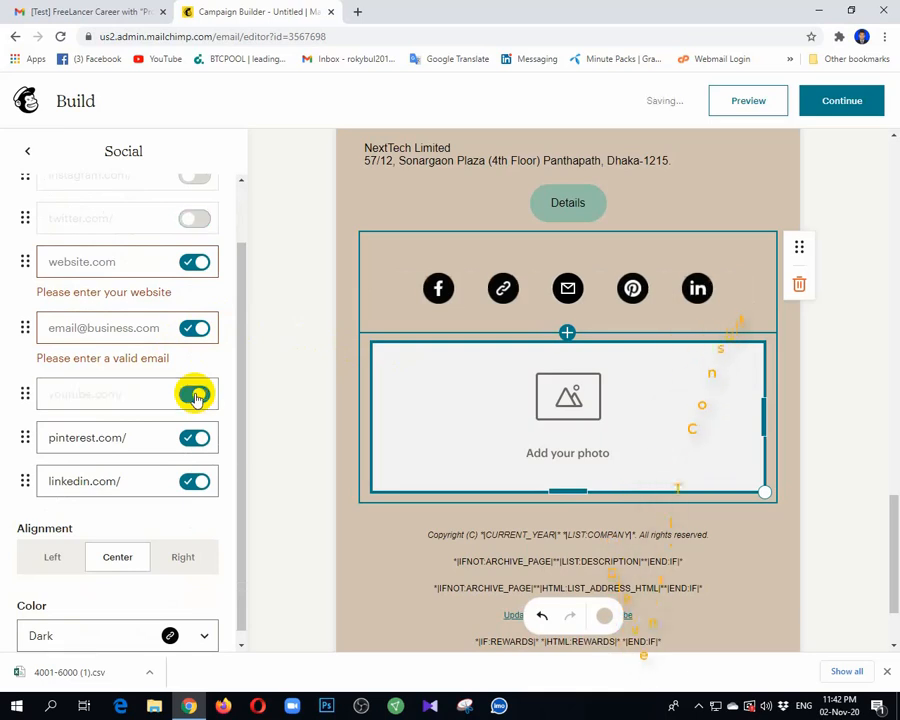
{"action": "left_click", "coordinate": [193, 447]}
{"action": "left_click", "coordinate": [200, 481]}
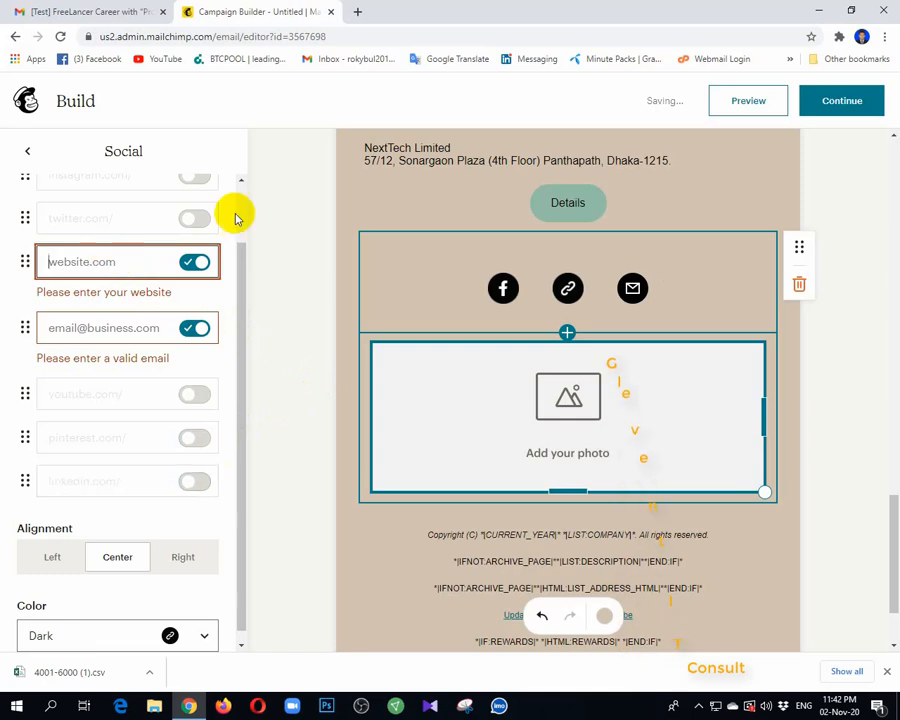
{"action": "left_click", "coordinate": [358, 12]}
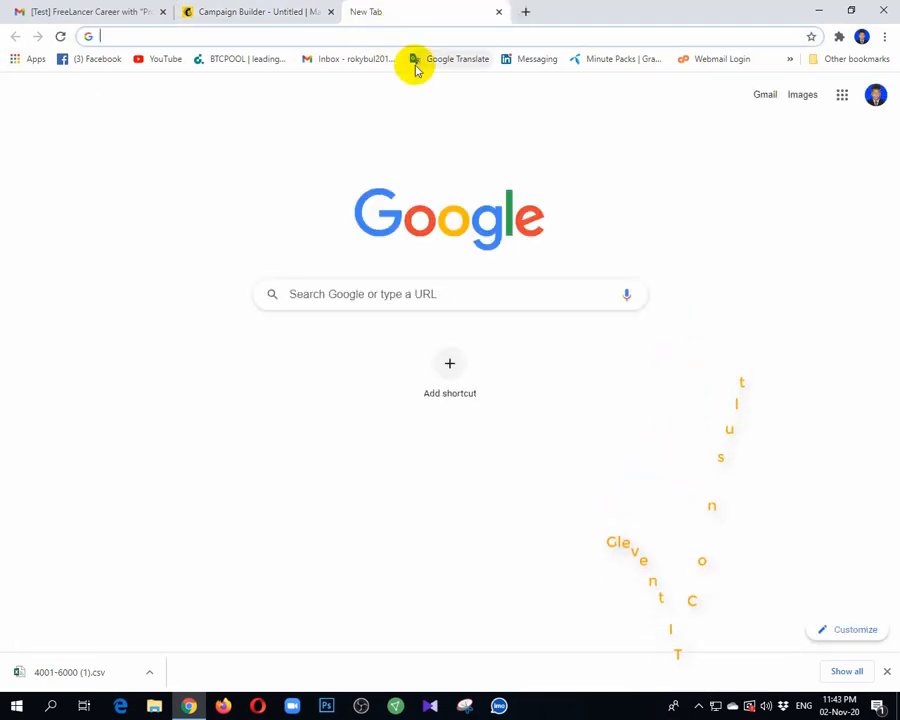
{"action": "type", "text": "n"}
{"action": "key", "text": "Return"}
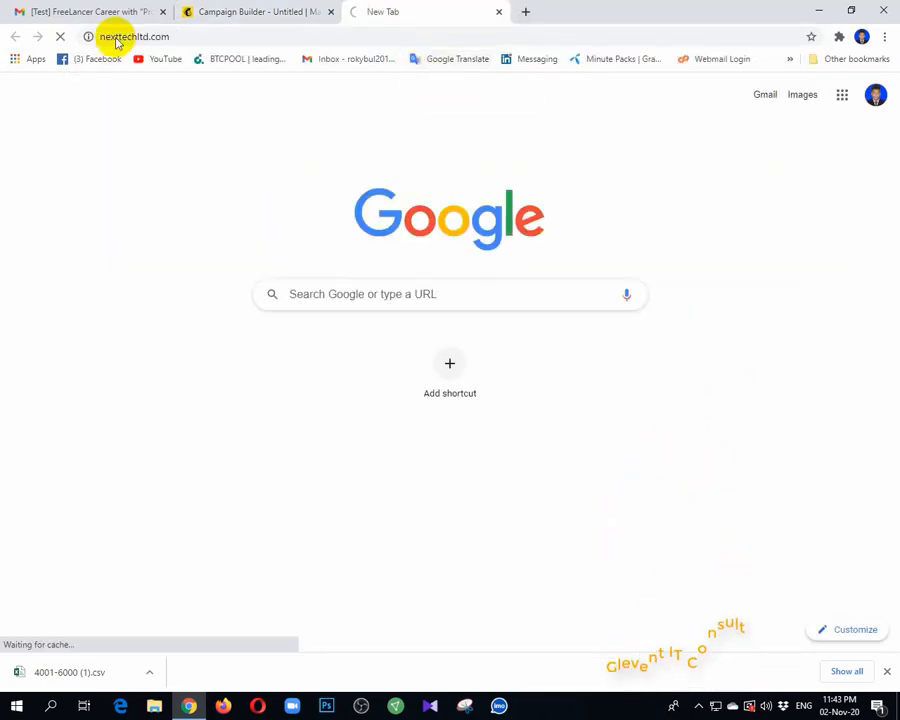
{"action": "left_click", "coordinate": [196, 37]}
{"action": "key", "text": "ctrl+c"}
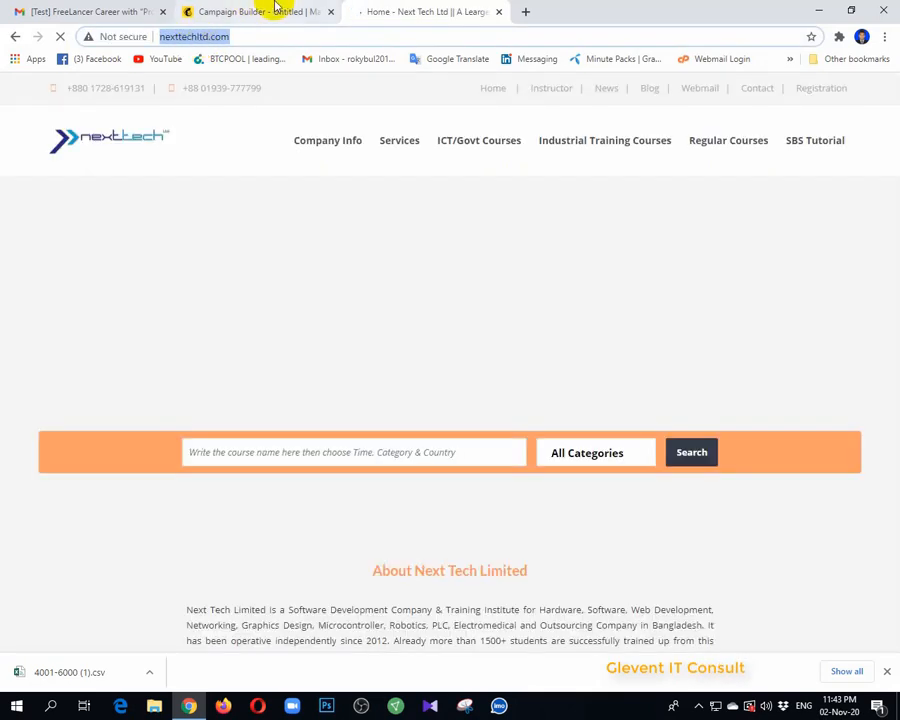
{"action": "left_click", "coordinate": [260, 11]}
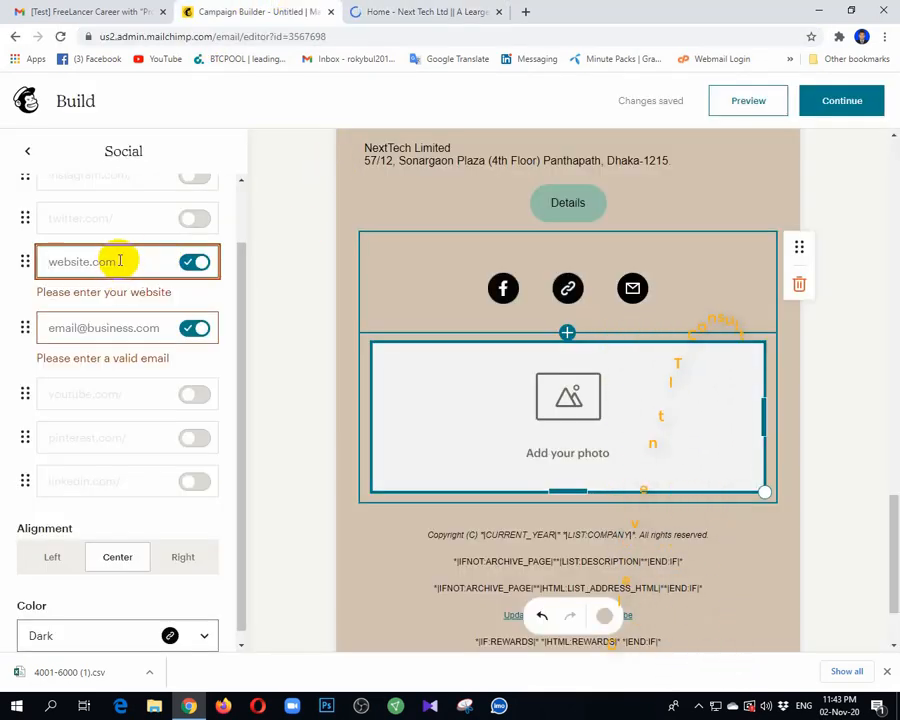
{"action": "key", "text": "ctrl+v"}
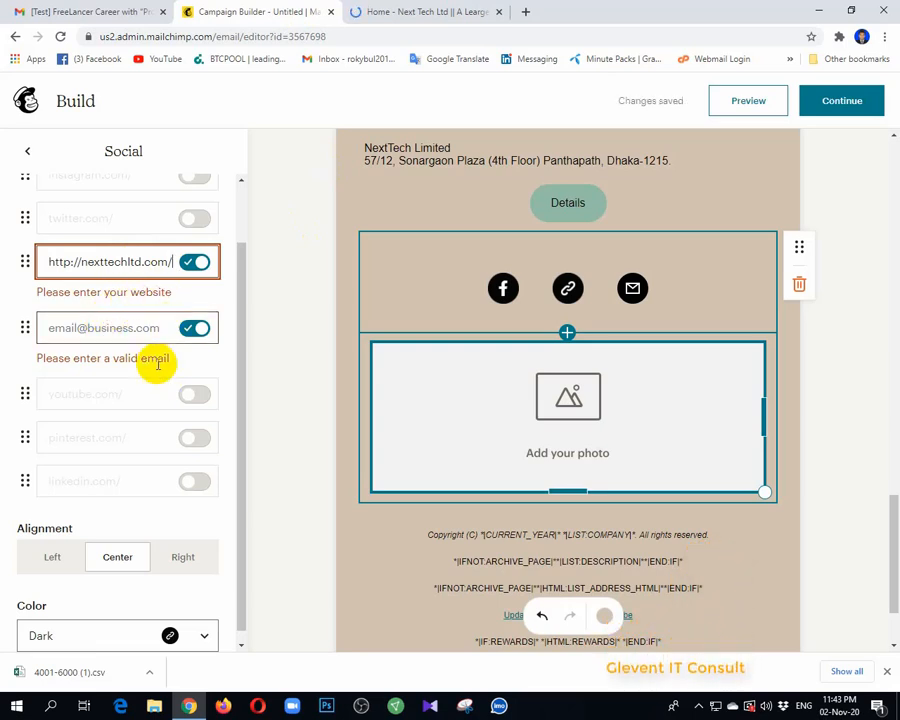
{"action": "left_click", "coordinate": [117, 330]}
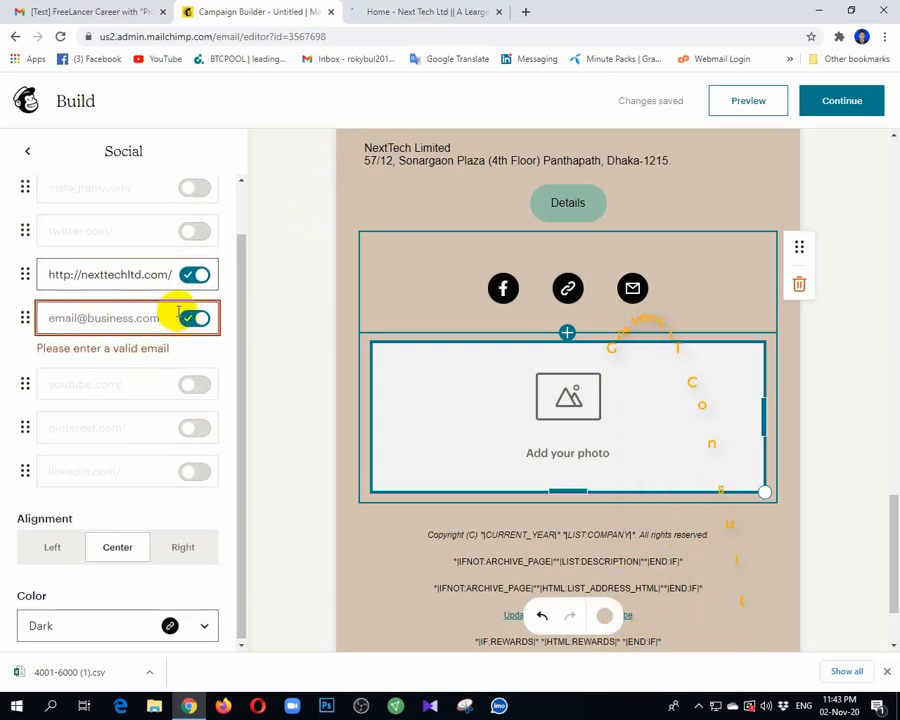
Step: Find the NextTech Limited Facebook page via search and select its page address
{"action": "scroll", "coordinate": [160, 261], "scroll_direction": "up", "scroll_amount": 2}
{"action": "left_click", "coordinate": [445, 12]}
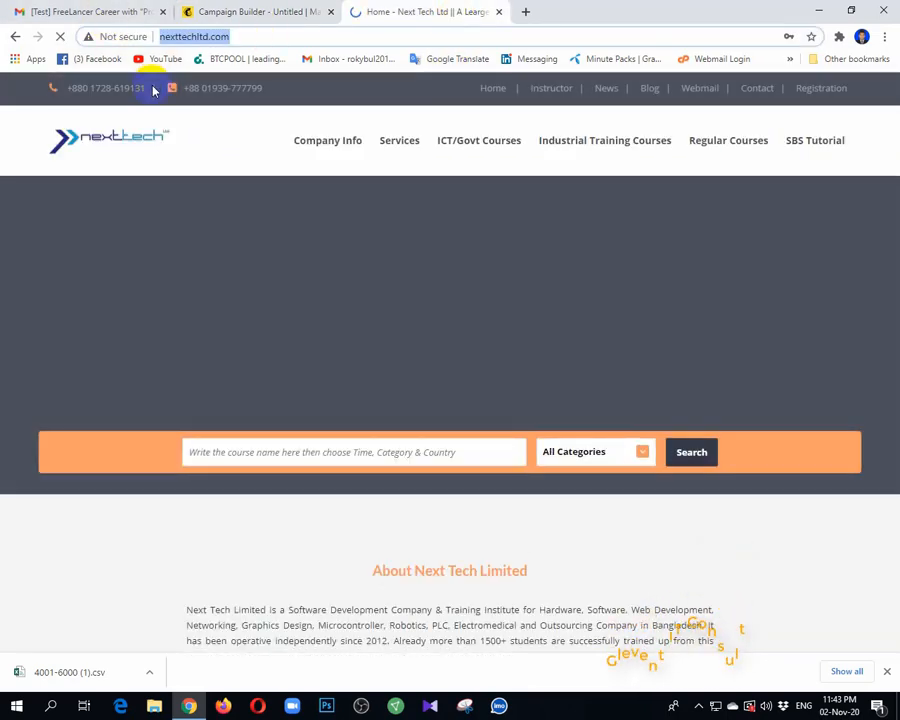
{"action": "left_click", "coordinate": [99, 60]}
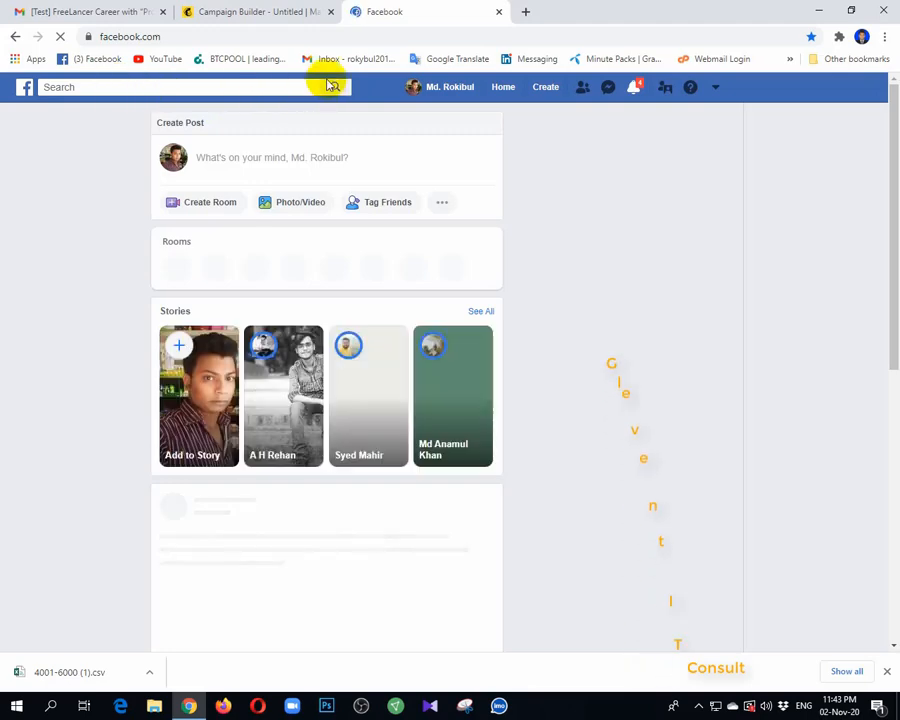
{"action": "left_click", "coordinate": [94, 86]}
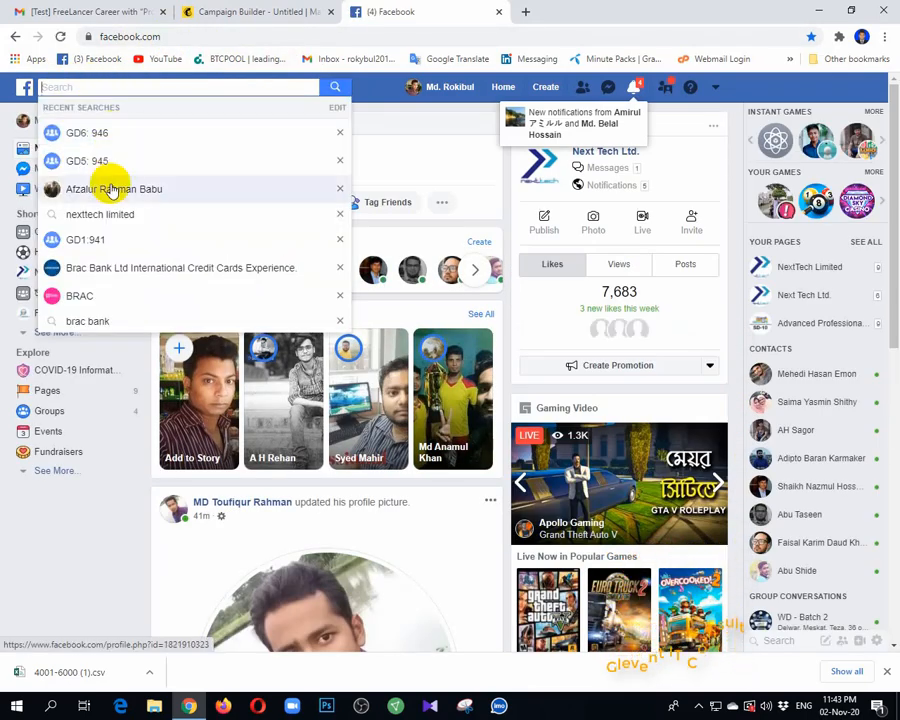
{"action": "left_click", "coordinate": [111, 227]}
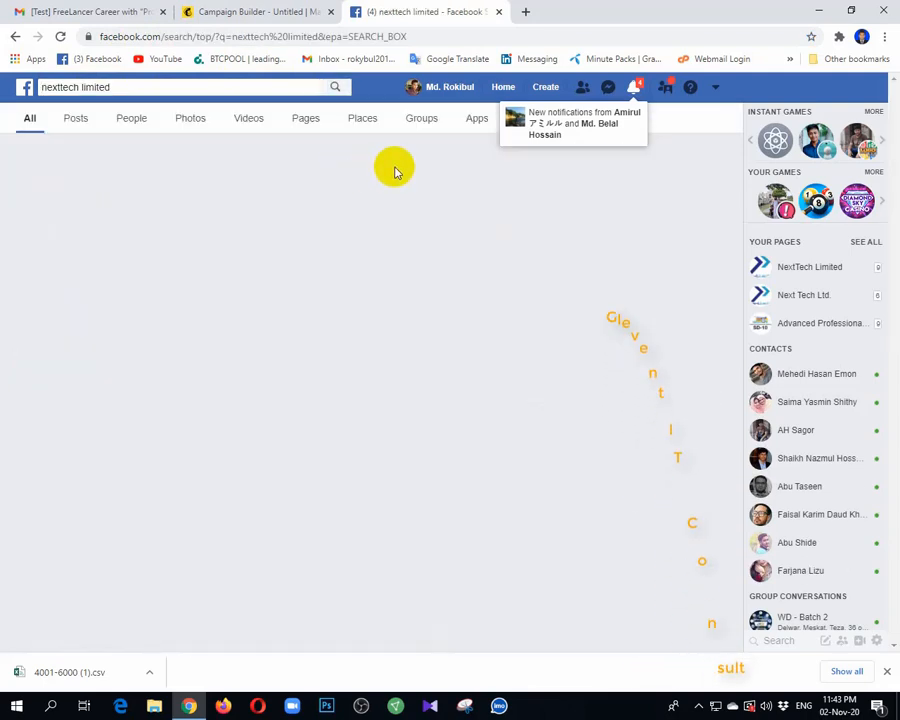
{"action": "left_click", "coordinate": [284, 160]}
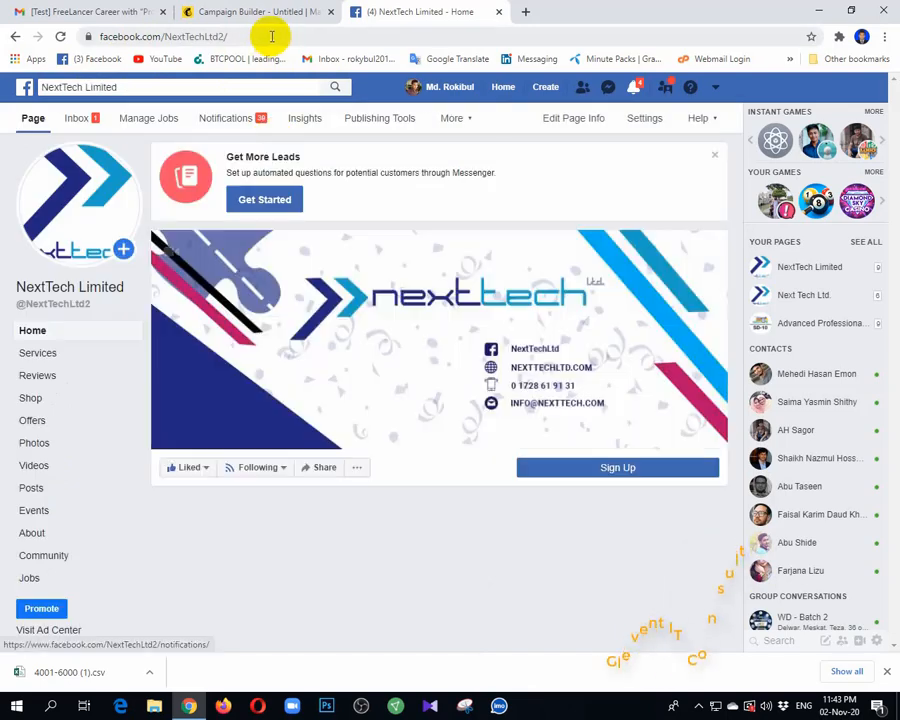
{"action": "left_click", "coordinate": [268, 36]}
Step: Paste the NextTech Facebook page address into the Facebook link field
{"action": "left_click", "coordinate": [240, 11]}
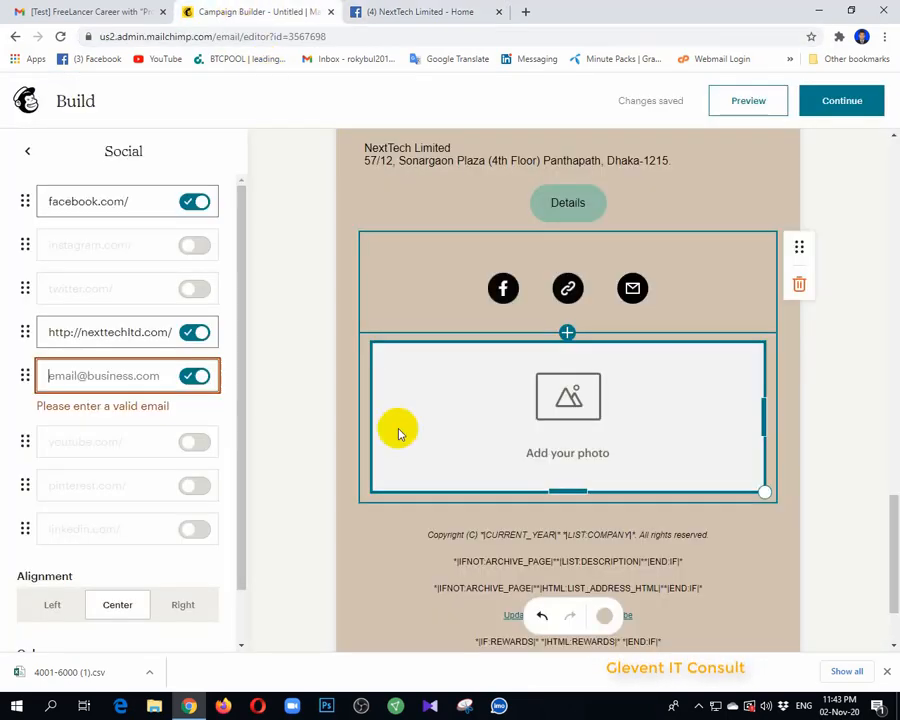
{"action": "left_click", "coordinate": [140, 199]}
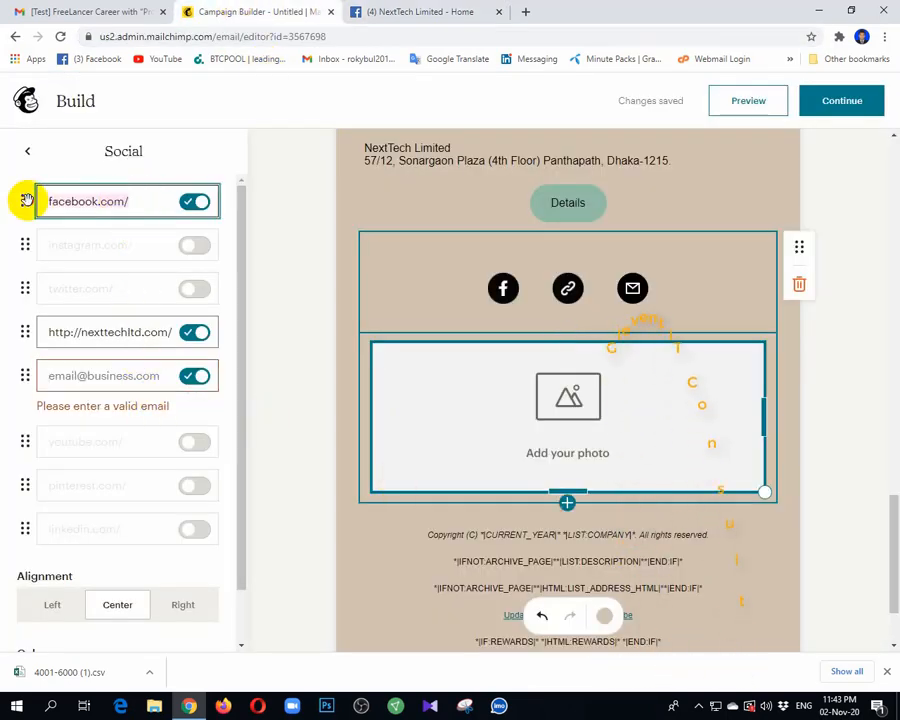
{"action": "key", "text": "ctrl+v"}
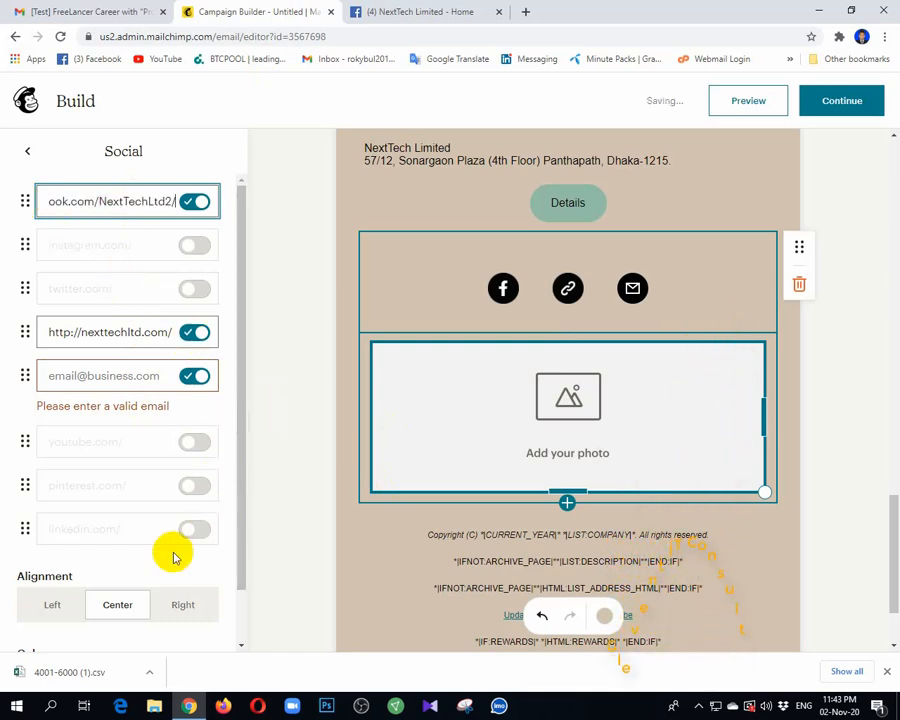
{"action": "scroll", "coordinate": [141, 522], "scroll_direction": "down", "scroll_amount": 1}
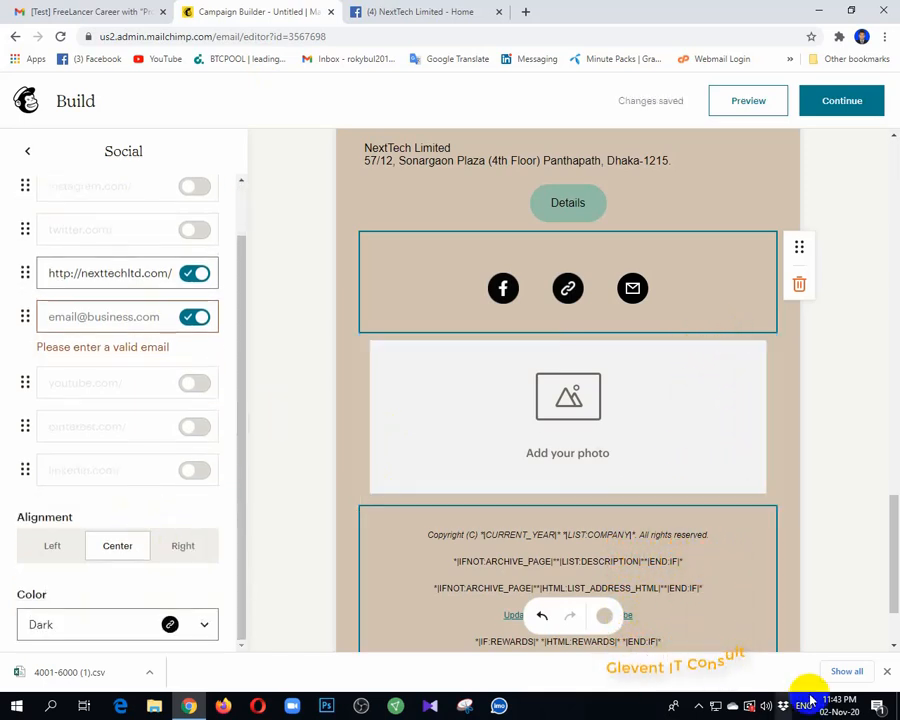
{"action": "left_click", "coordinate": [887, 673]}
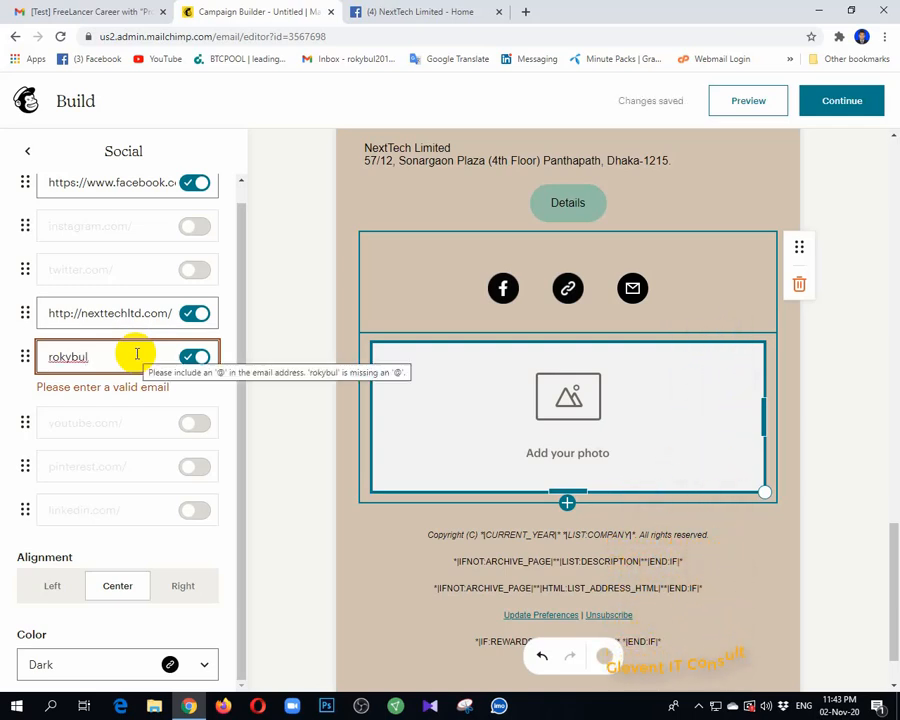
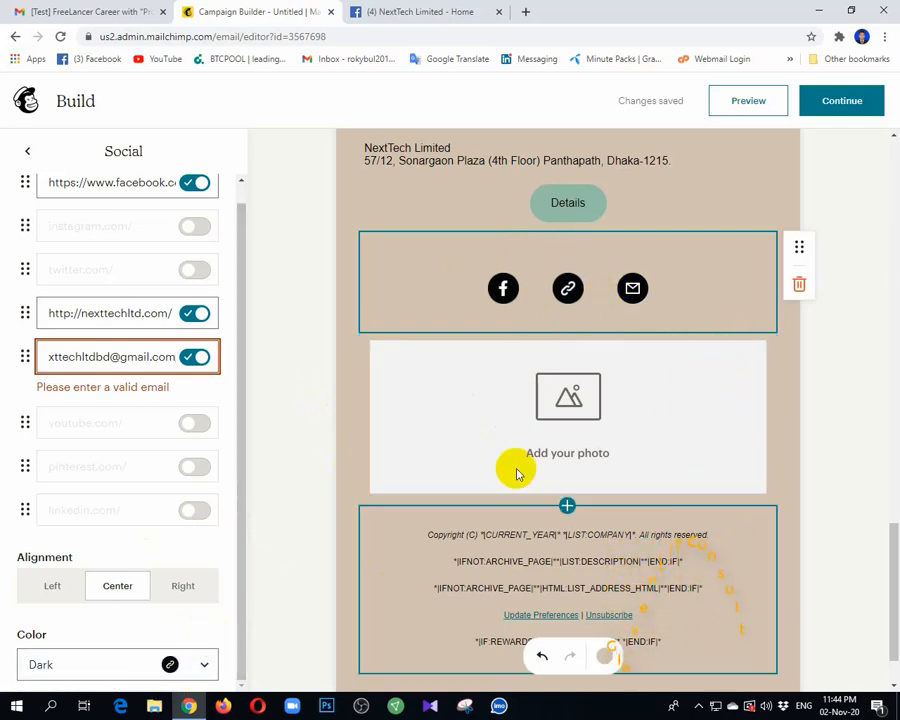
Step: Finish typing the company's contact Gmail address in the email link field
{"action": "left_click", "coordinate": [204, 665]}
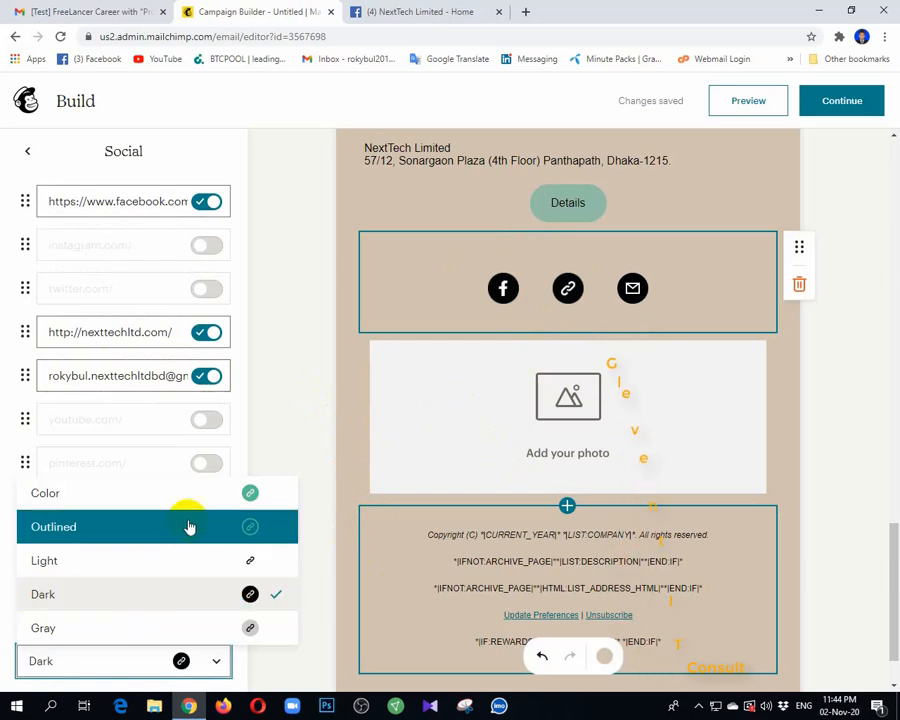
Step: Set the social icon style to full Color
{"action": "left_click", "coordinate": [233, 494]}
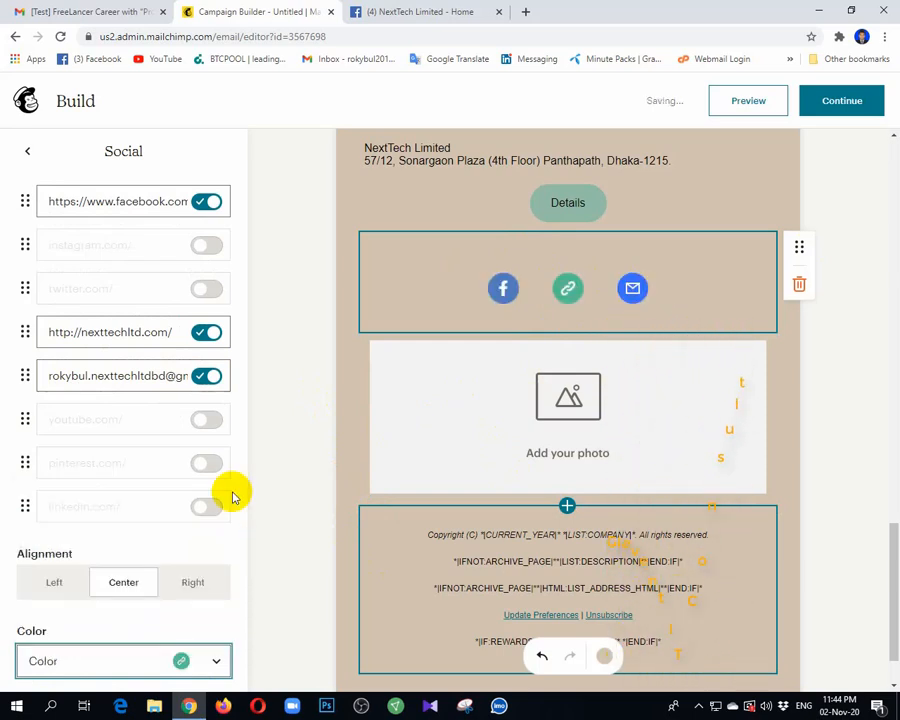
{"action": "left_click", "coordinate": [184, 666]}
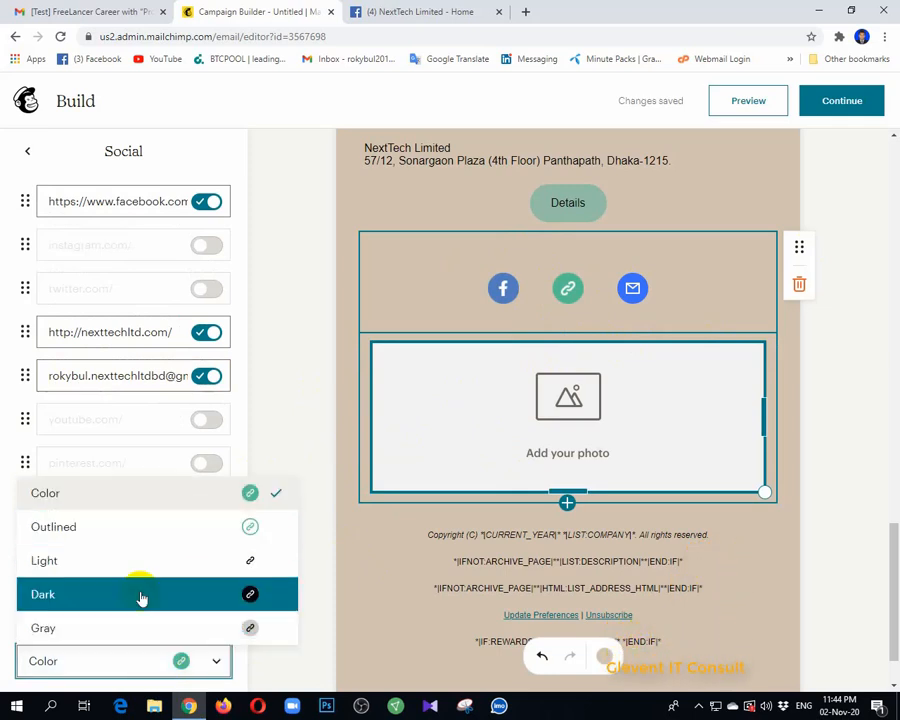
{"action": "left_click", "coordinate": [132, 665]}
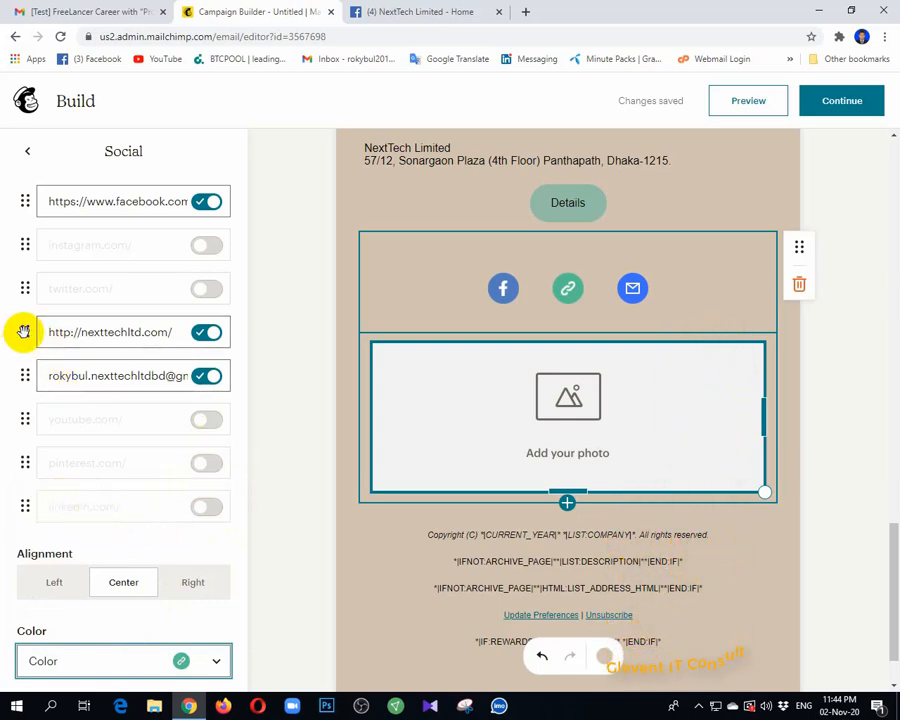
Step: Move the website link up to second place, directly under Facebook
{"action": "left_click_drag", "start_coordinate": [24, 331], "coordinate": [30, 238]}
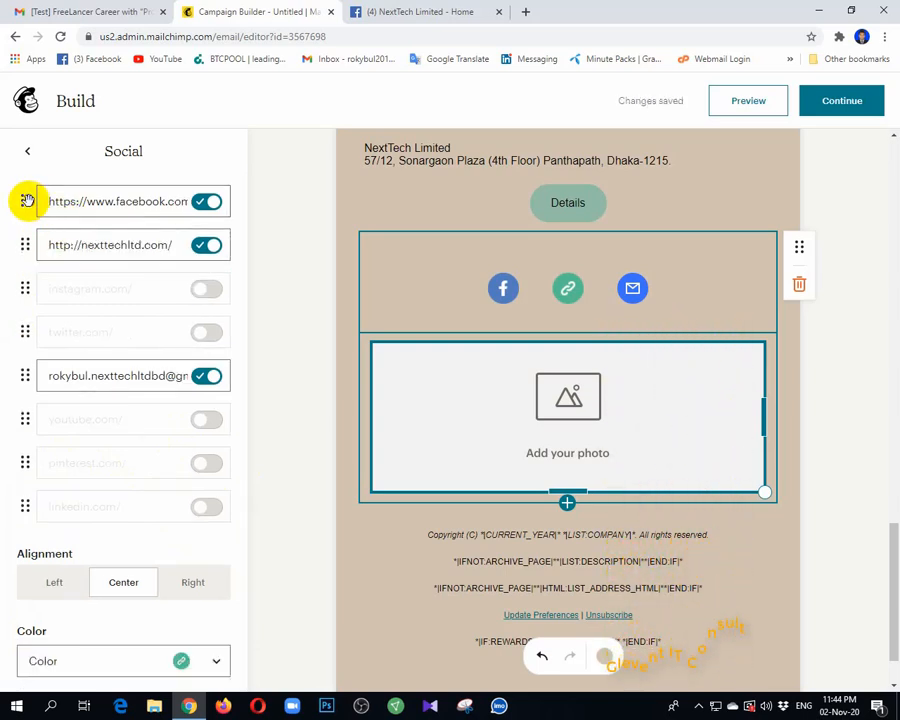
{"action": "left_click_drag", "start_coordinate": [27, 200], "coordinate": [19, 262]}
{"action": "left_click_drag", "start_coordinate": [17, 313], "coordinate": [22, 321]}
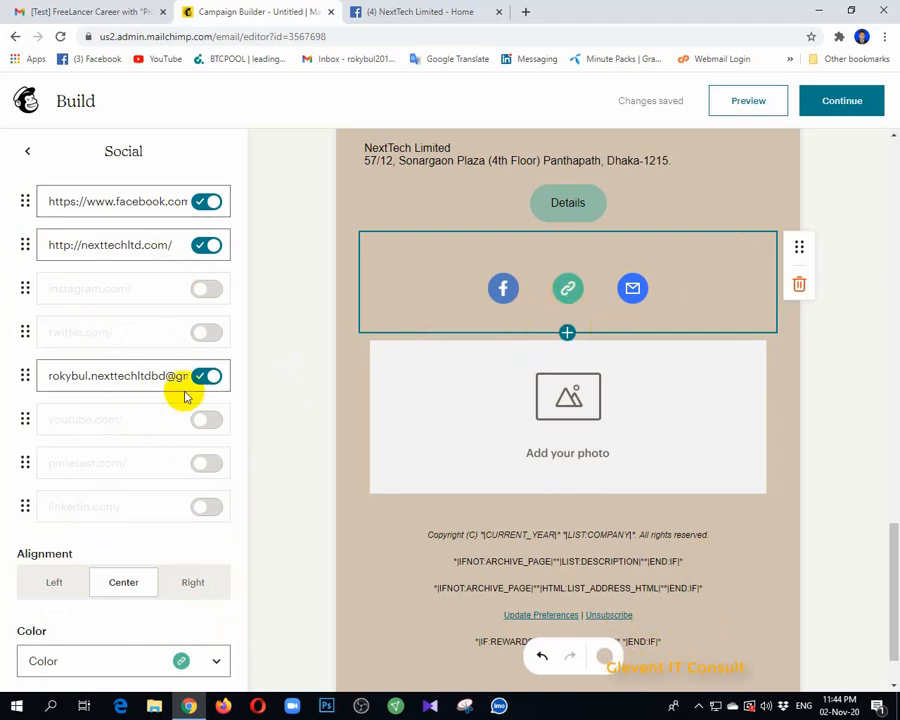
{"action": "left_click", "coordinate": [812, 358]}
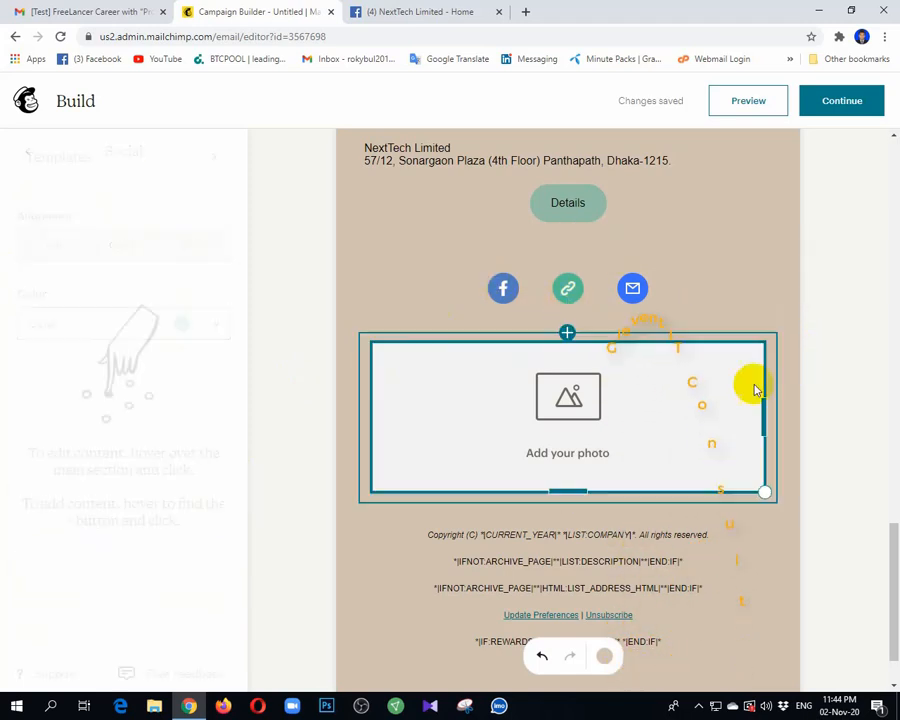
{"action": "left_click", "coordinate": [120, 10]}
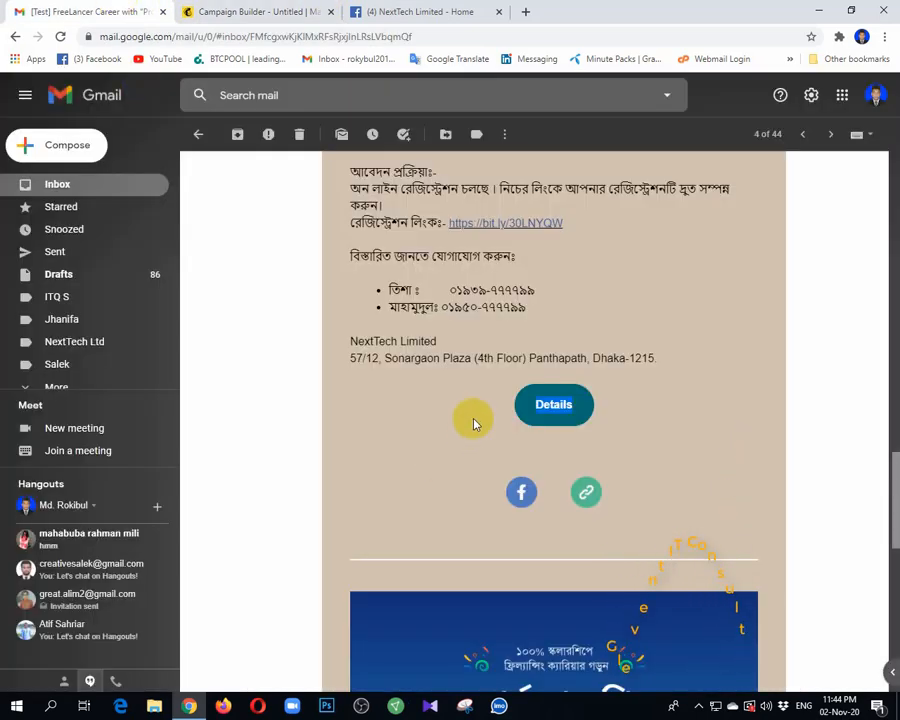
{"action": "scroll", "coordinate": [540, 430], "scroll_direction": "down", "scroll_amount": 8}
{"action": "scroll", "coordinate": [736, 330], "scroll_direction": "down", "scroll_amount": 2}
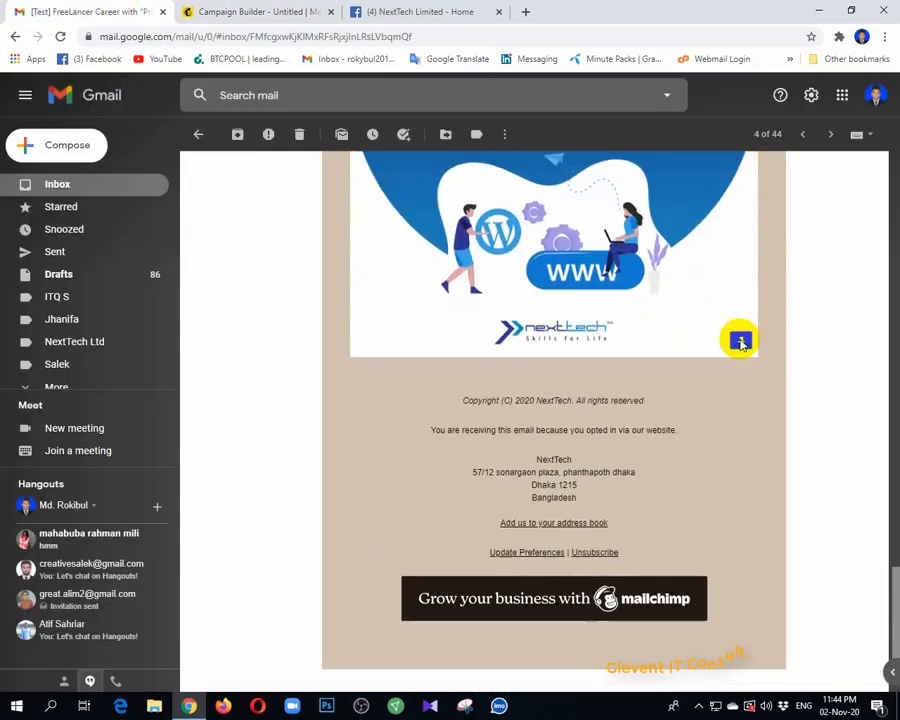
{"action": "left_click", "coordinate": [214, 9]}
{"action": "left_click", "coordinate": [374, 12]}
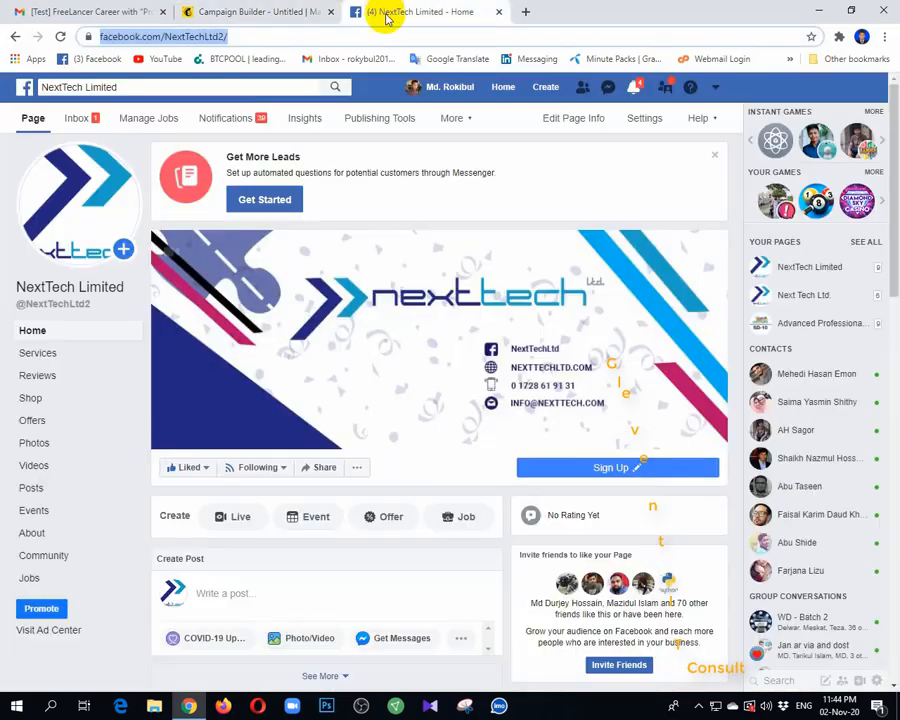
{"action": "left_click", "coordinate": [300, 14]}
Step: Insert the blue WordPress online course banner from the image library into the empty photo block
{"action": "scroll", "coordinate": [600, 400], "scroll_direction": "down", "scroll_amount": 1}
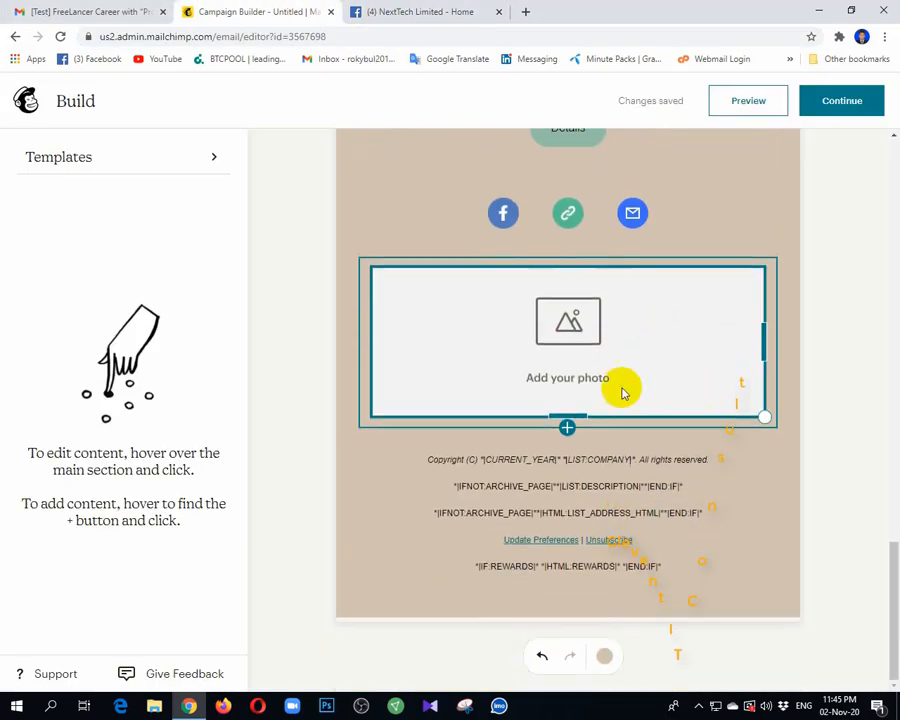
{"action": "scroll", "coordinate": [590, 340], "scroll_direction": "up", "scroll_amount": 1}
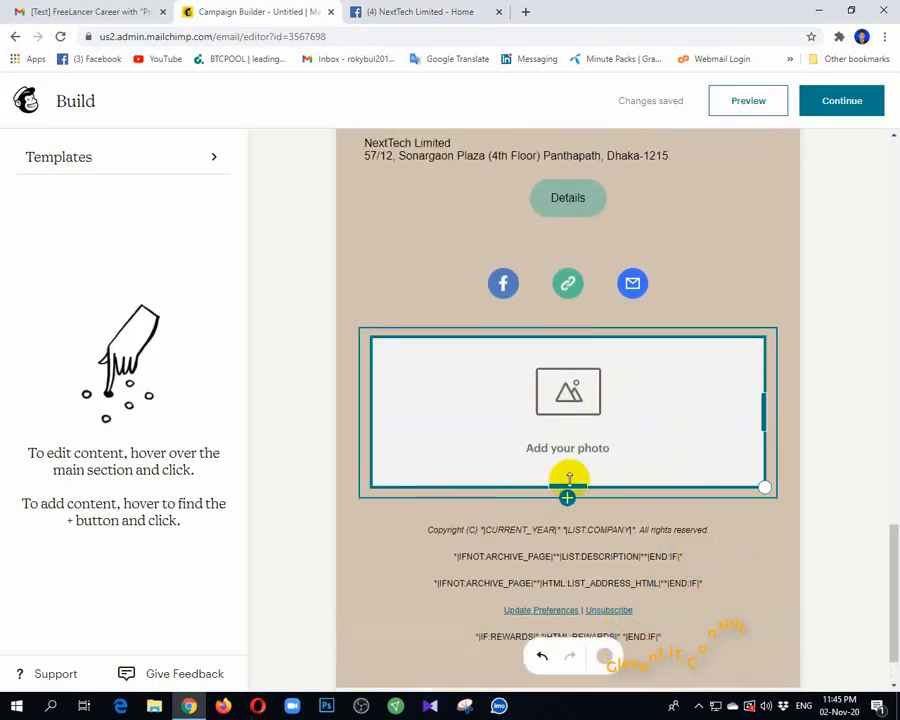
{"action": "left_click", "coordinate": [578, 436]}
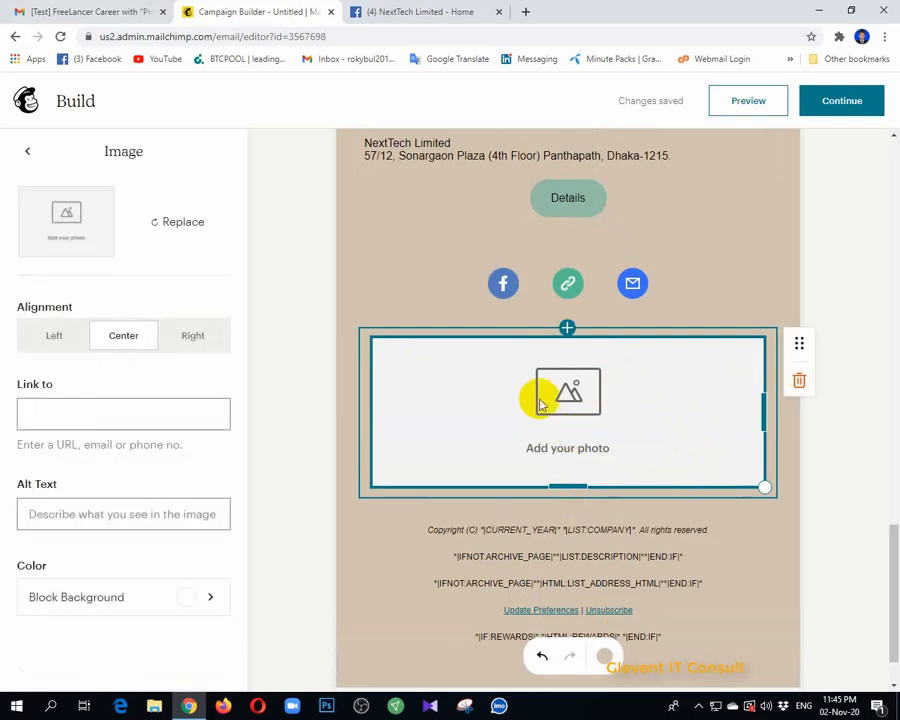
{"action": "left_click", "coordinate": [176, 224]}
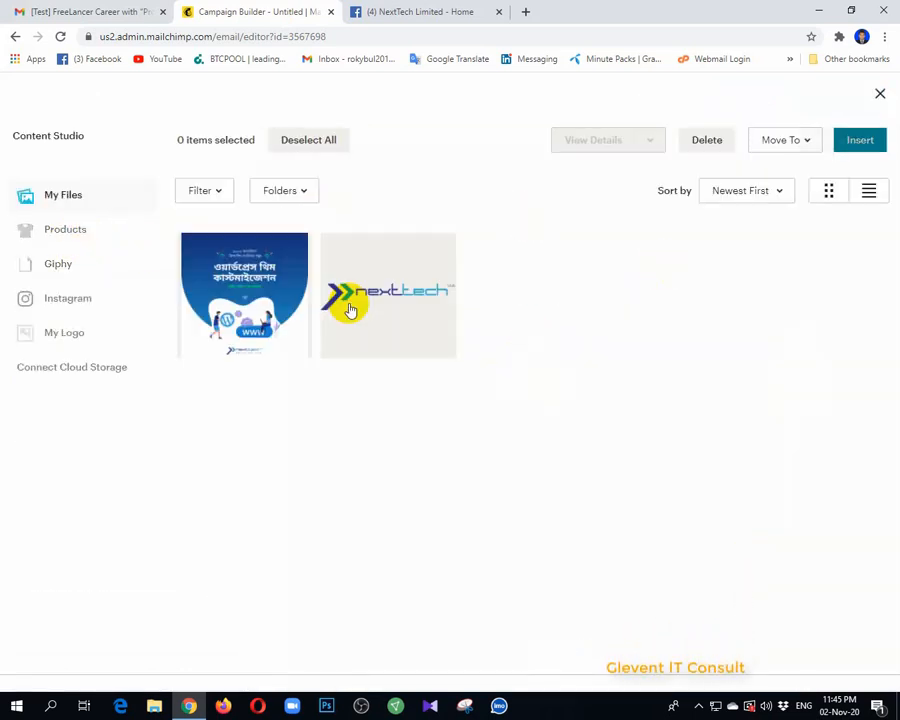
{"action": "left_click", "coordinate": [209, 305]}
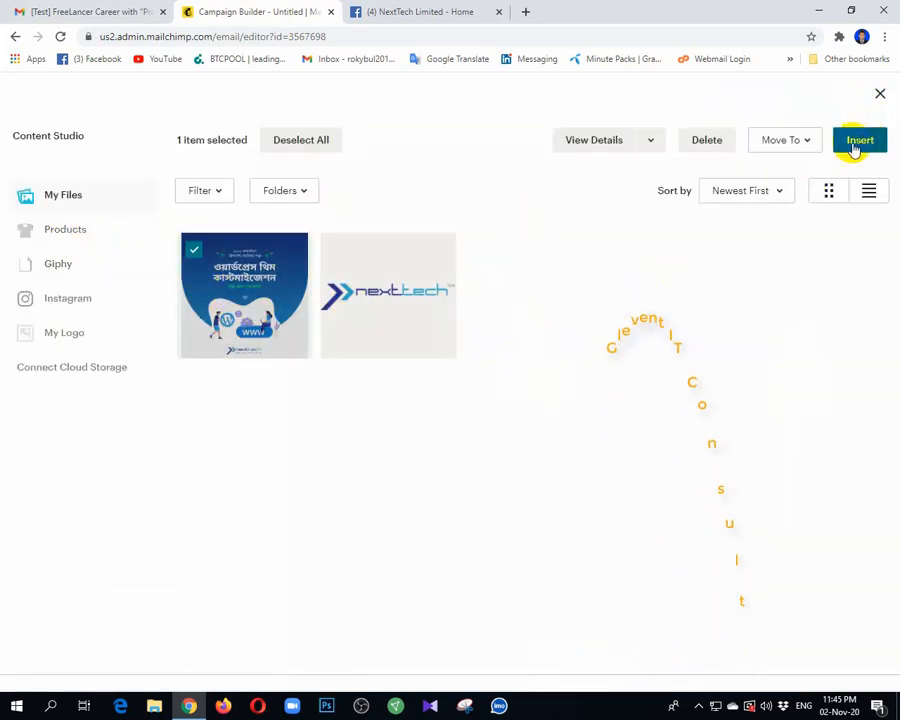
{"action": "left_click", "coordinate": [215, 277]}
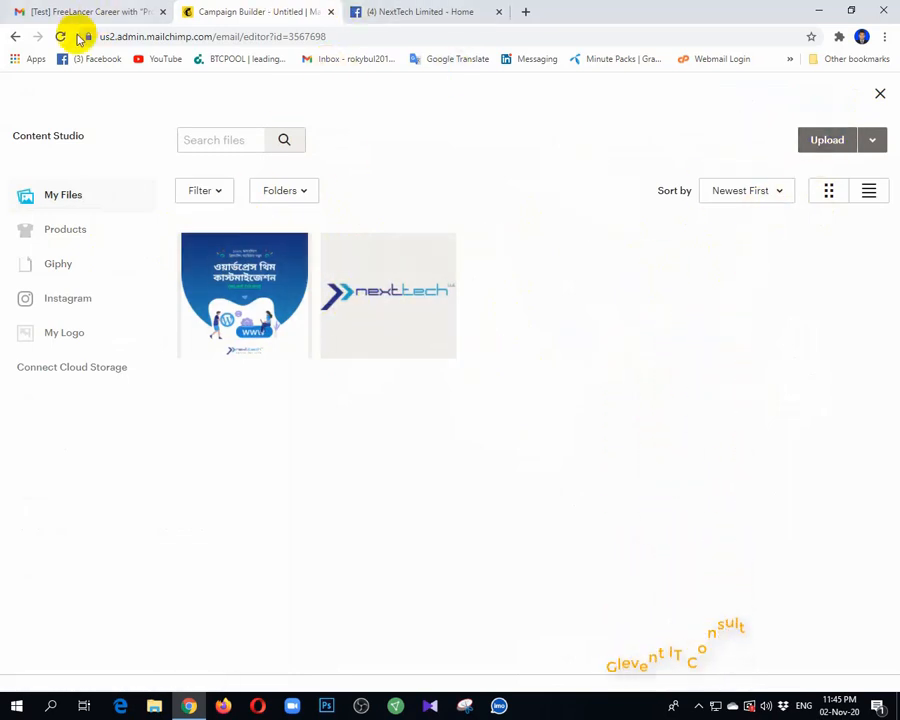
{"action": "left_click", "coordinate": [880, 93]}
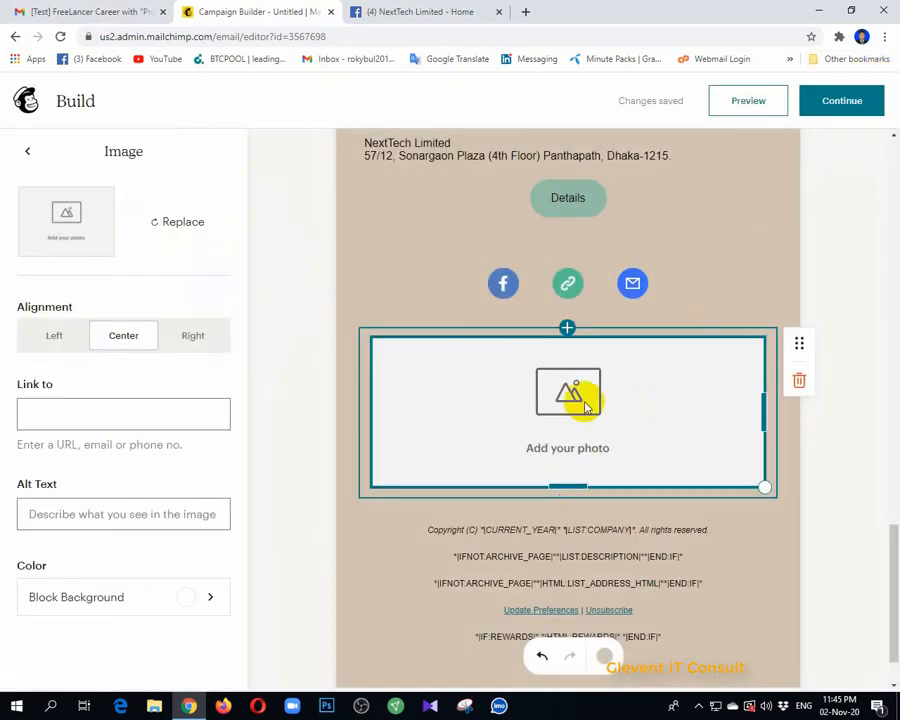
{"action": "left_click", "coordinate": [180, 226]}
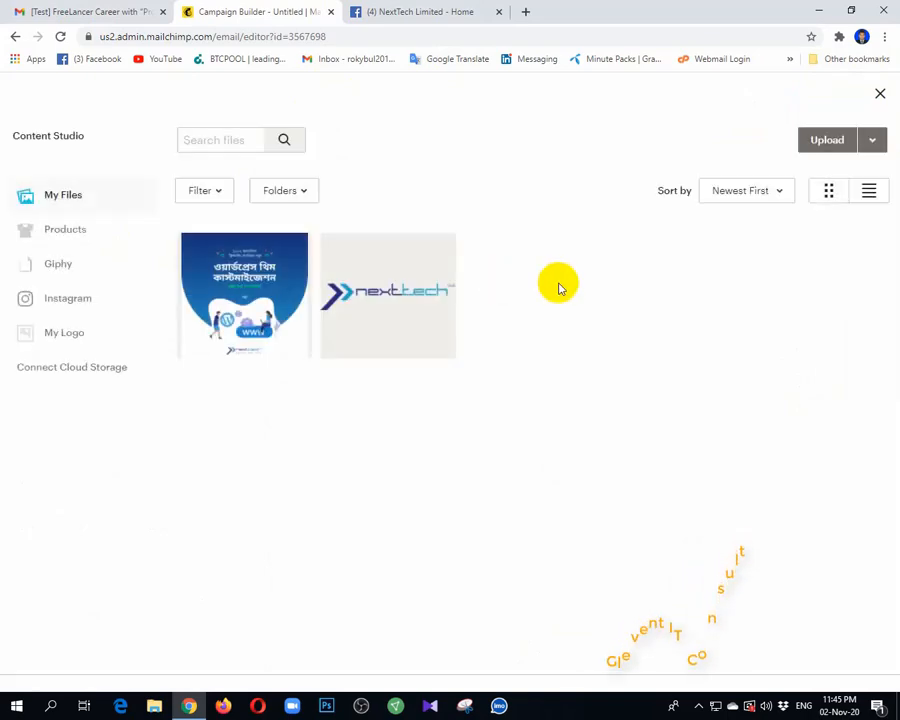
{"action": "left_click", "coordinate": [843, 140]}
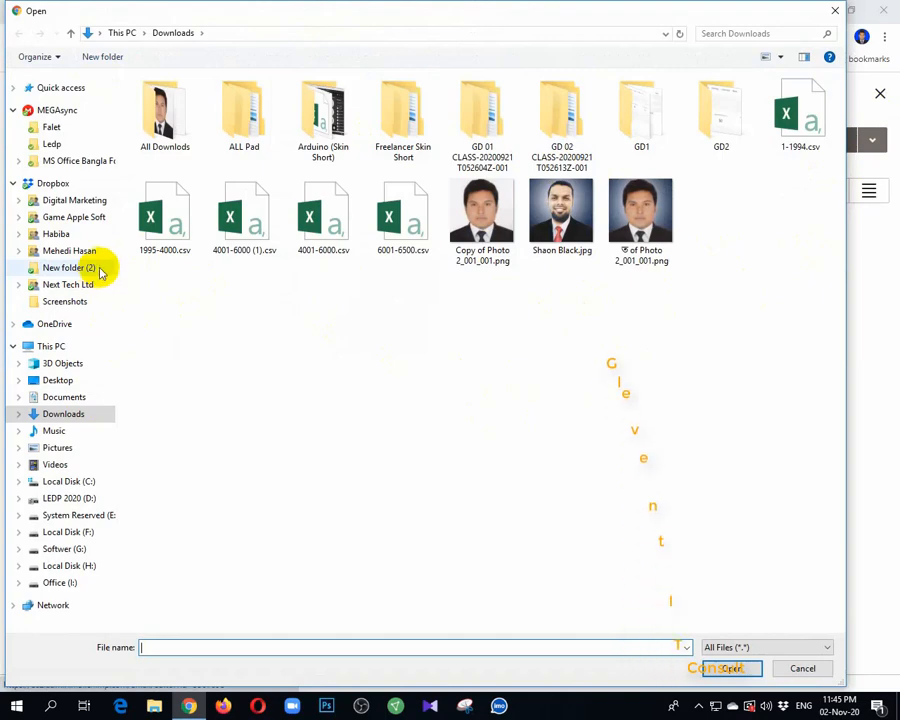
{"action": "left_click", "coordinate": [833, 12]}
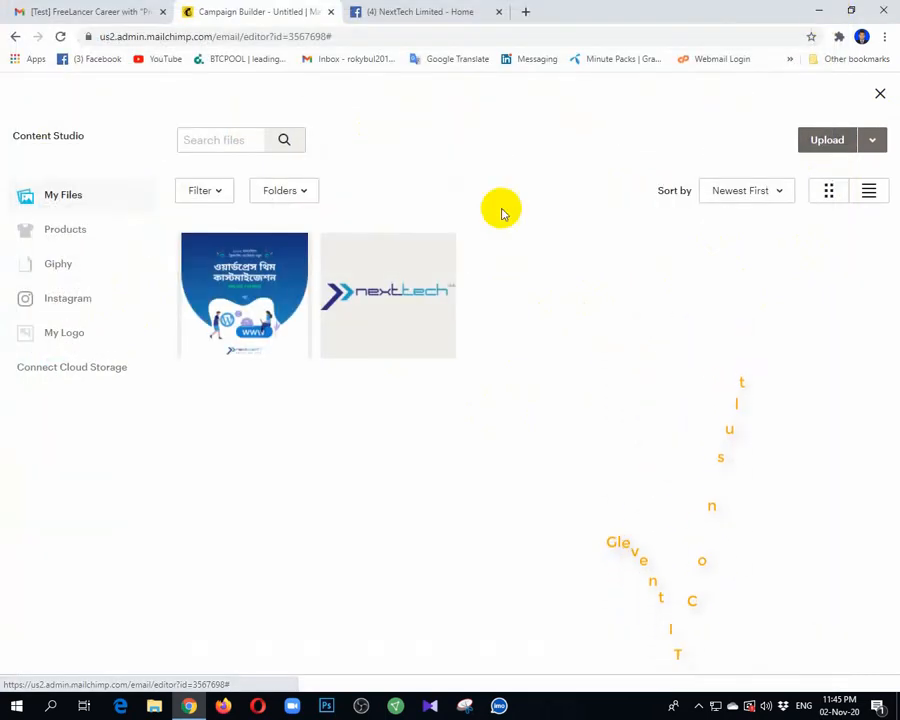
{"action": "left_click", "coordinate": [291, 285]}
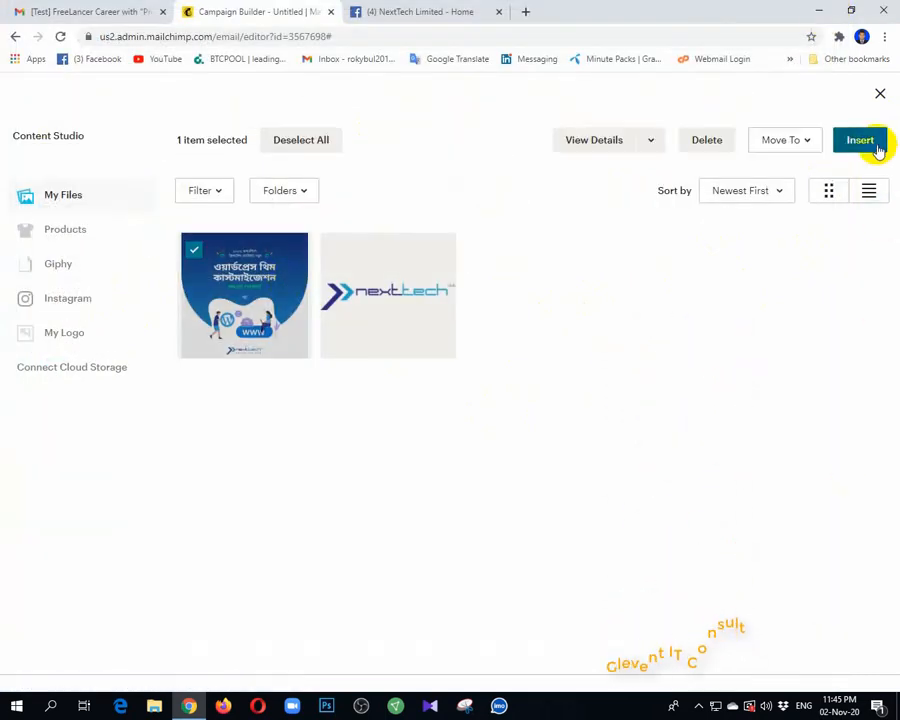
{"action": "left_click", "coordinate": [860, 140]}
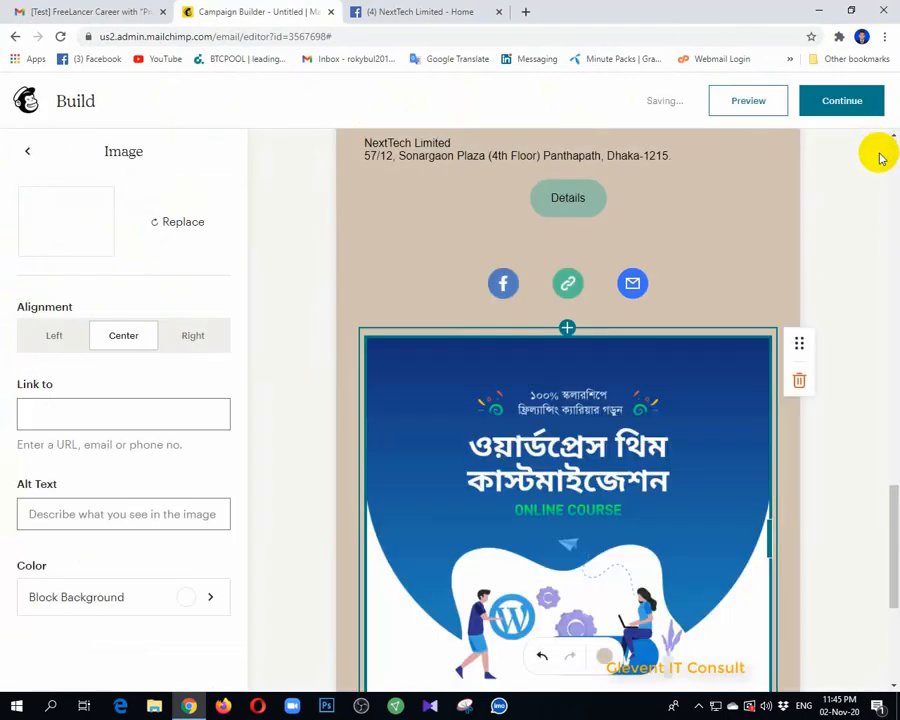
Step: Hide the footer's list description line while keeping the copyright line
{"action": "scroll", "coordinate": [637, 345], "scroll_direction": "down", "scroll_amount": 3}
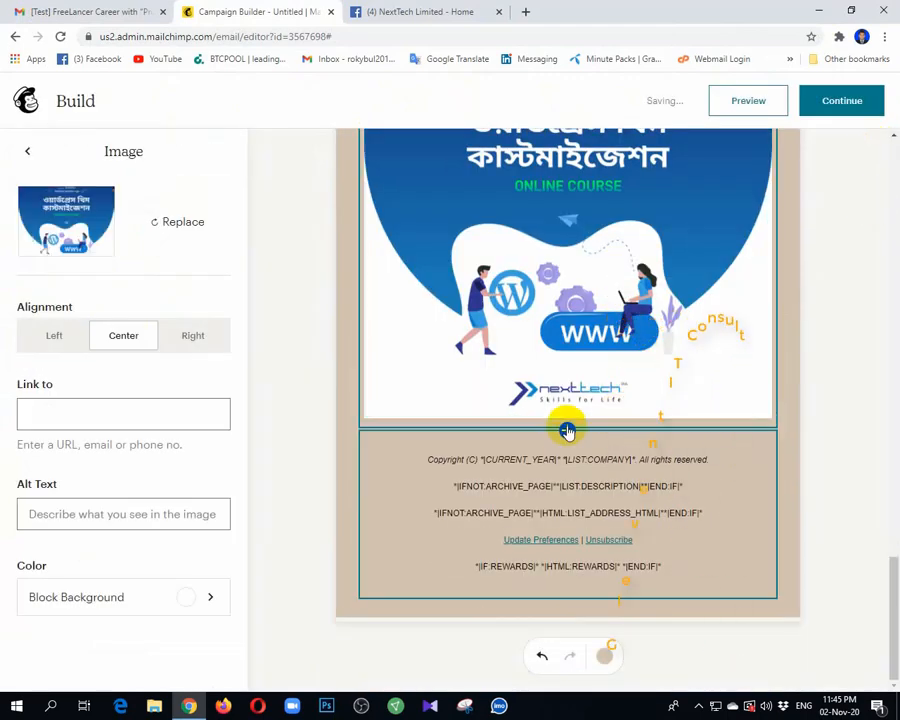
{"action": "left_click", "coordinate": [733, 492]}
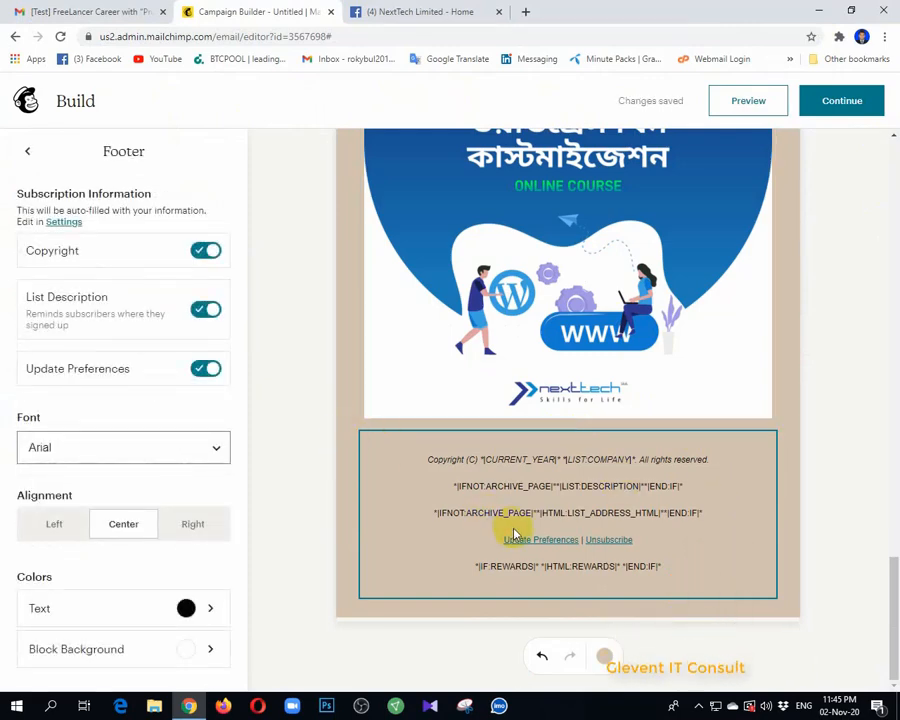
{"action": "left_click", "coordinate": [208, 251]}
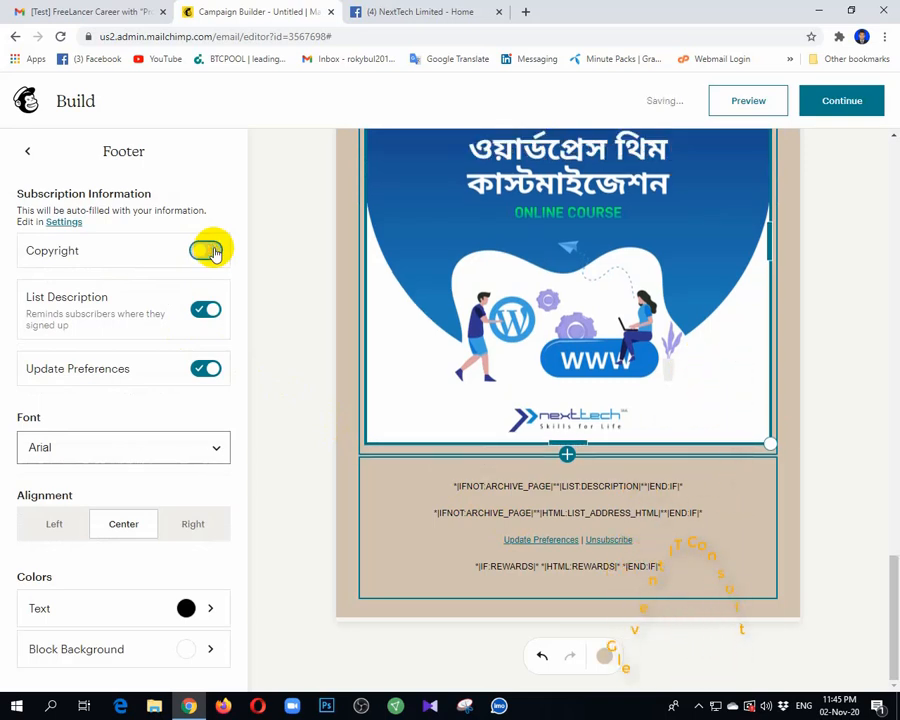
{"action": "left_click", "coordinate": [210, 314]}
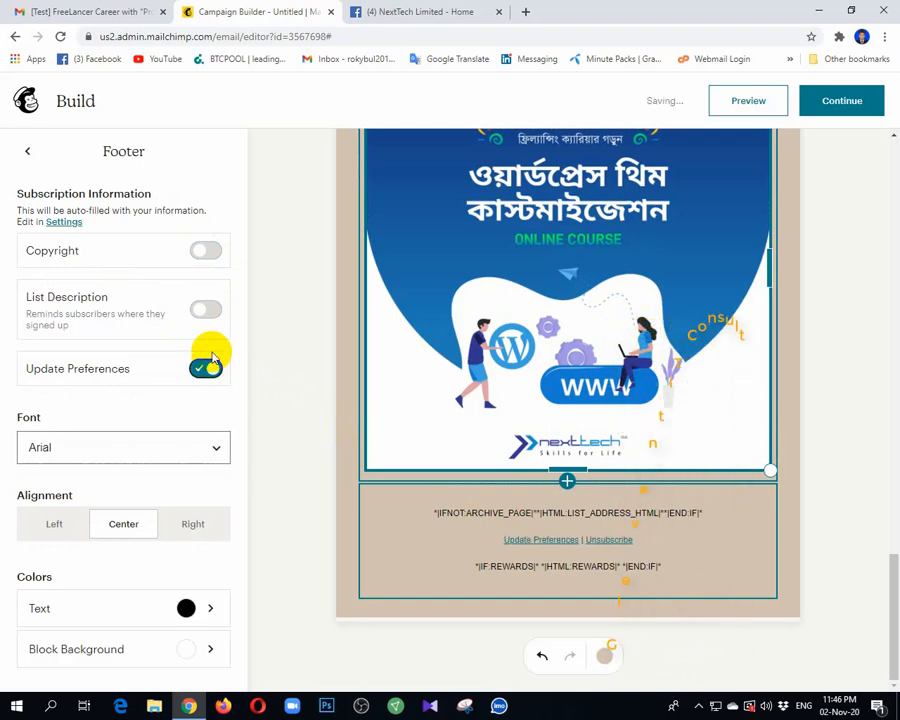
{"action": "left_click", "coordinate": [206, 251]}
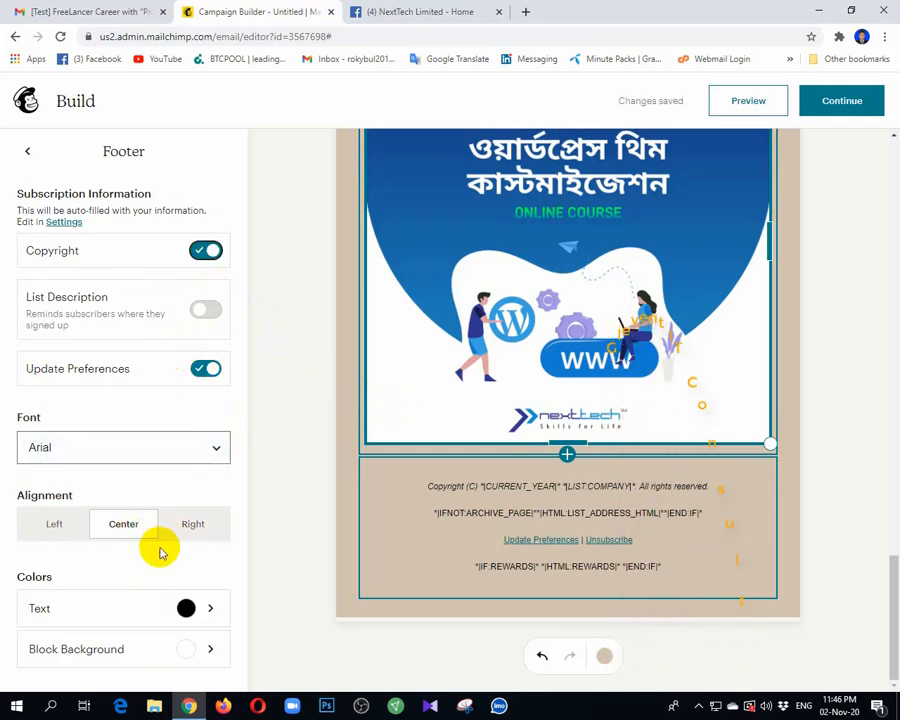
Step: Set the footer text colour to black (000000)
{"action": "left_click", "coordinate": [130, 616]}
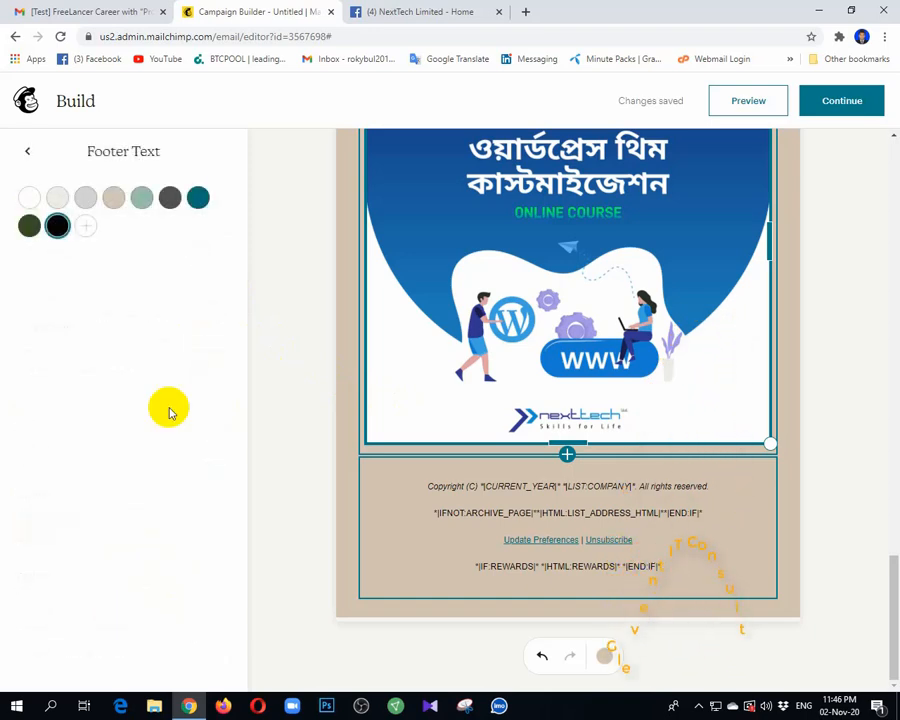
{"action": "left_click", "coordinate": [139, 195]}
{"action": "left_click", "coordinate": [170, 200]}
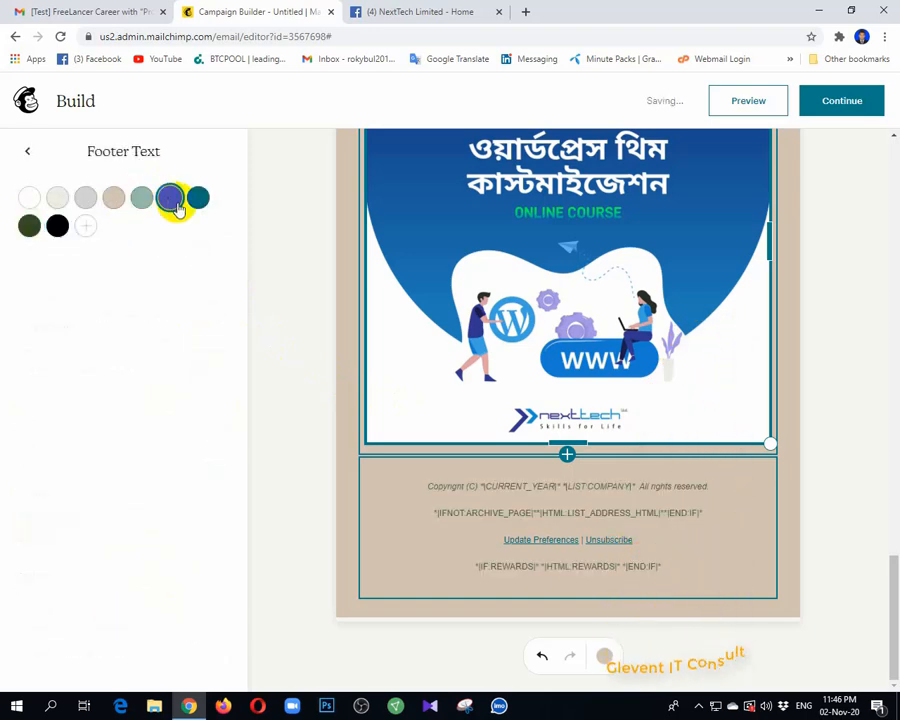
{"action": "left_click", "coordinate": [61, 234]}
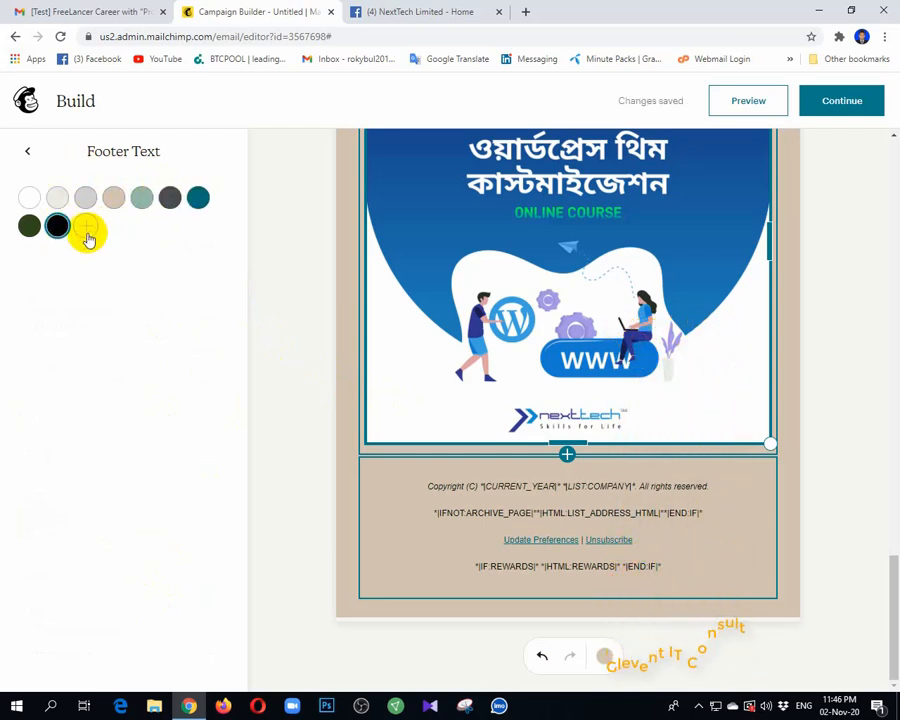
{"action": "left_click", "coordinate": [87, 229]}
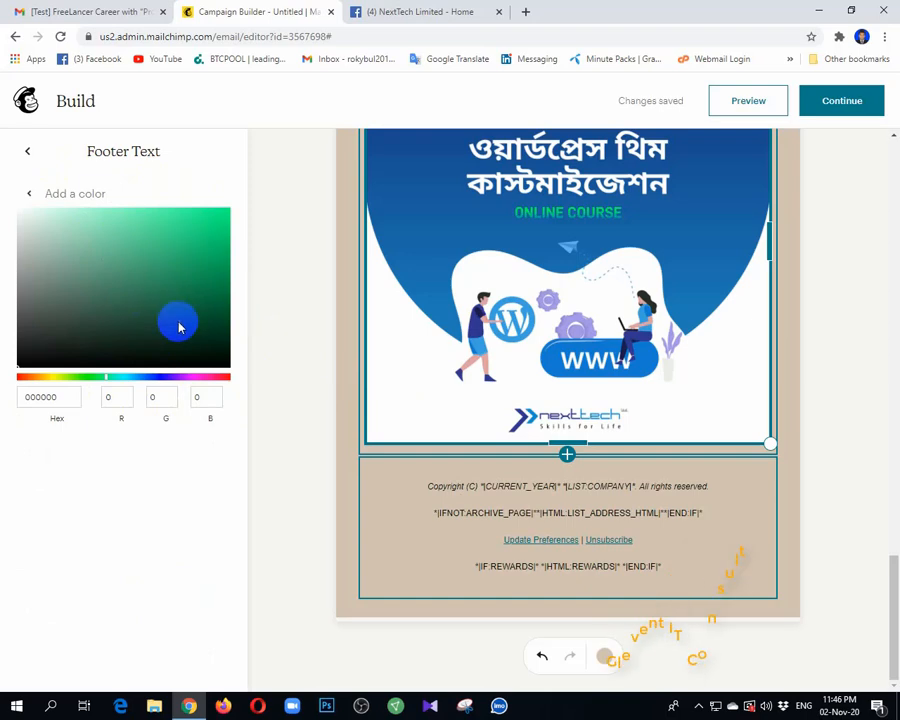
{"action": "left_click", "coordinate": [284, 232]}
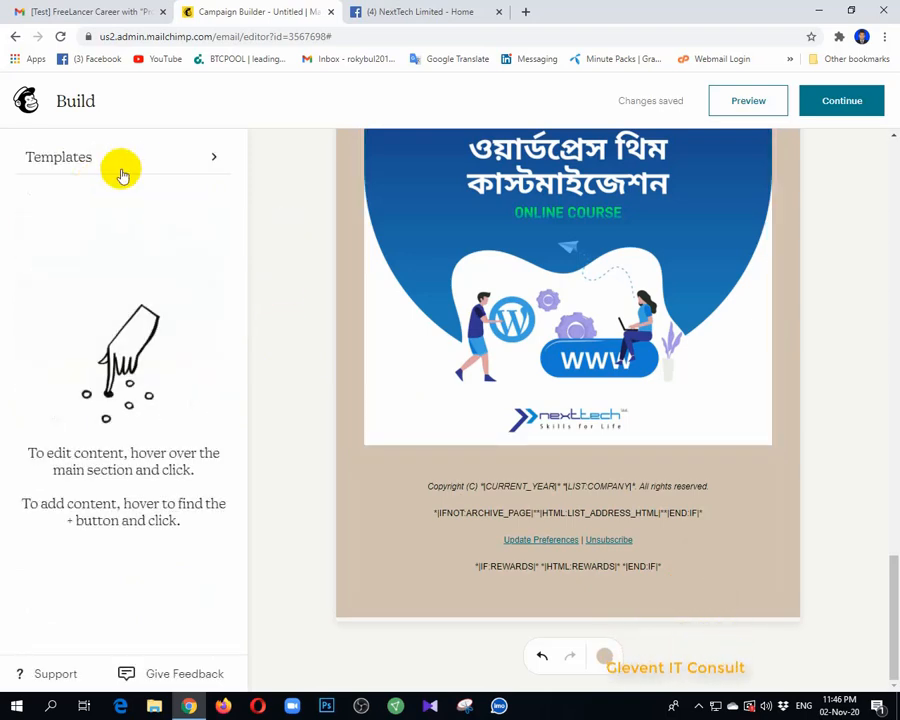
Step: Reselect the footer block and bring up its background colour choices
{"action": "left_click", "coordinate": [145, 170]}
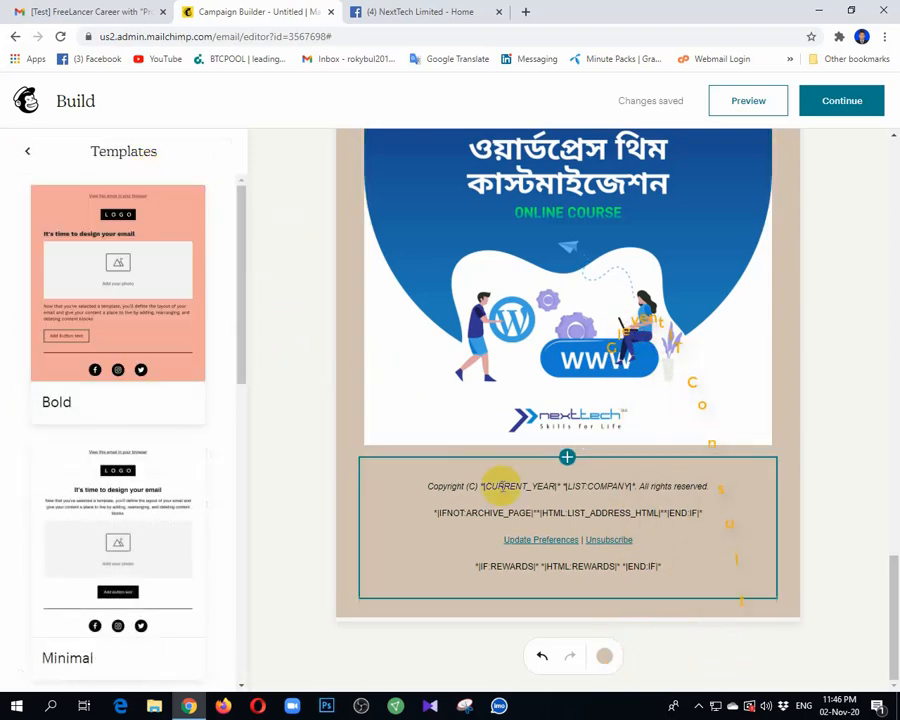
{"action": "left_click", "coordinate": [630, 548]}
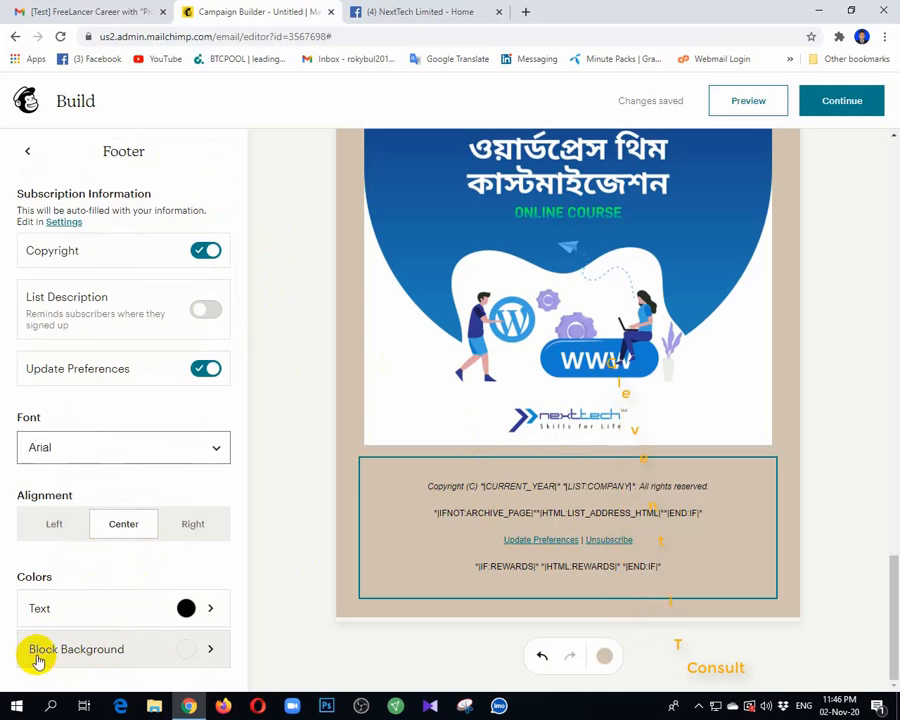
{"action": "left_click", "coordinate": [140, 650]}
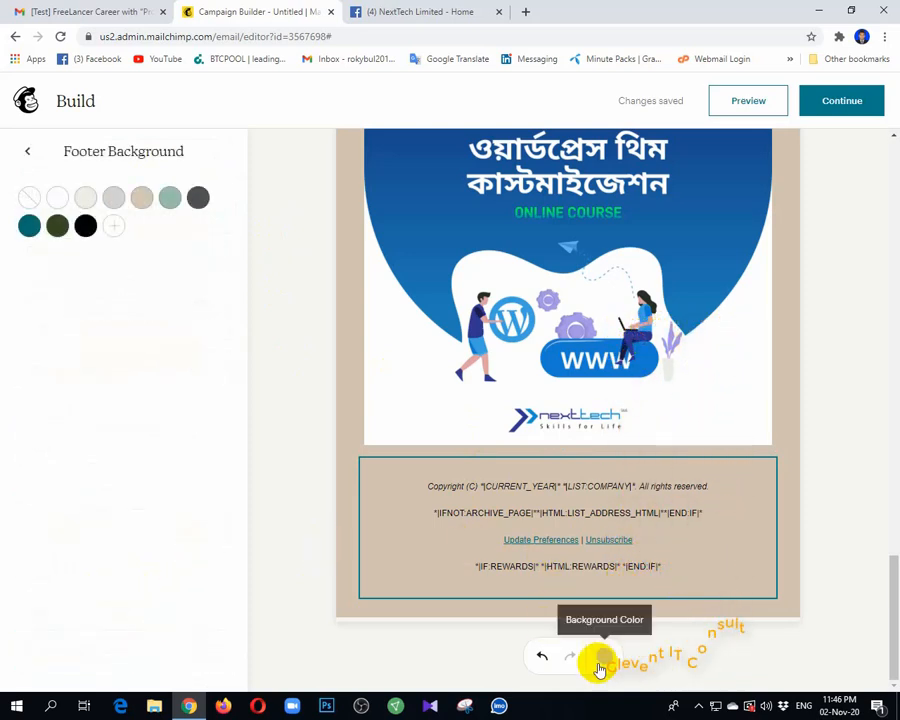
{"action": "left_click", "coordinate": [448, 544]}
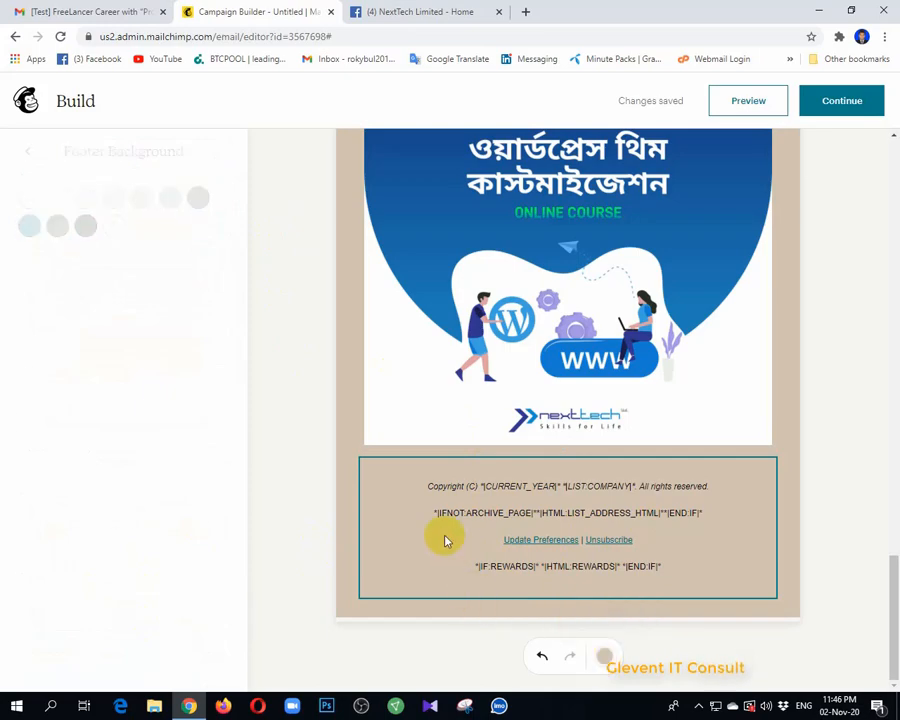
{"action": "scroll", "coordinate": [520, 500], "scroll_direction": "up", "scroll_amount": 3}
{"action": "scroll", "coordinate": [598, 330], "scroll_direction": "up", "scroll_amount": 10}
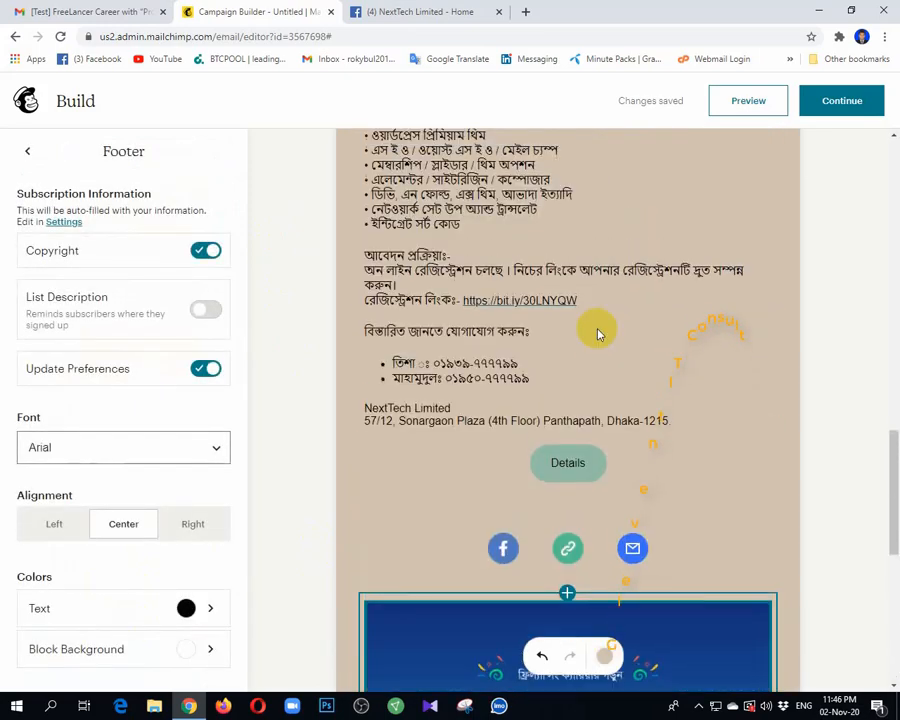
{"action": "scroll", "coordinate": [599, 327], "scroll_direction": "up", "scroll_amount": 5}
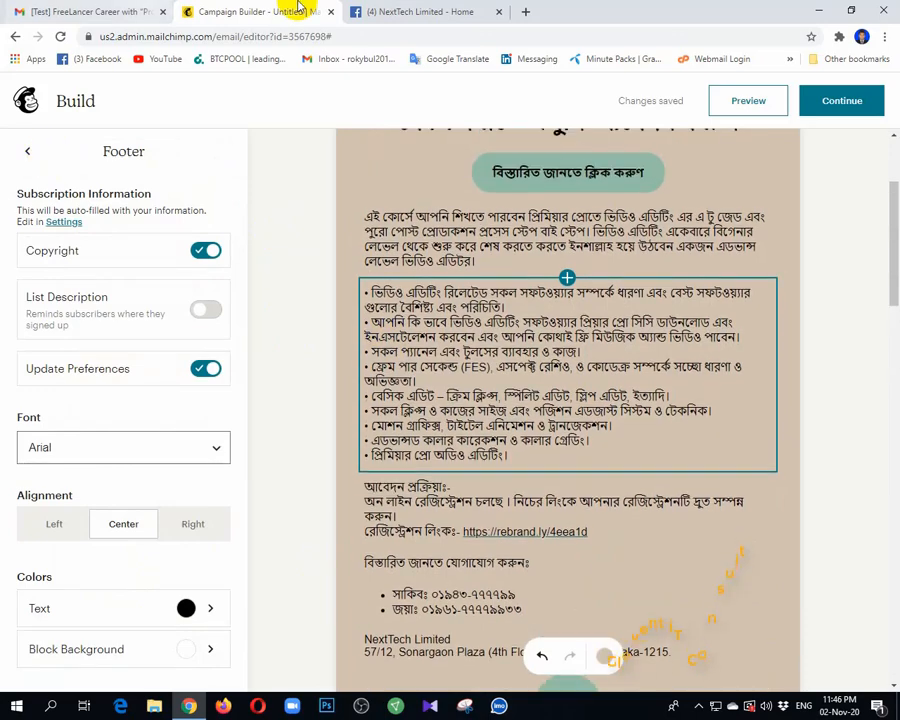
{"action": "left_click", "coordinate": [155, 9]}
{"action": "scroll", "coordinate": [545, 432], "scroll_direction": "up", "scroll_amount": 10}
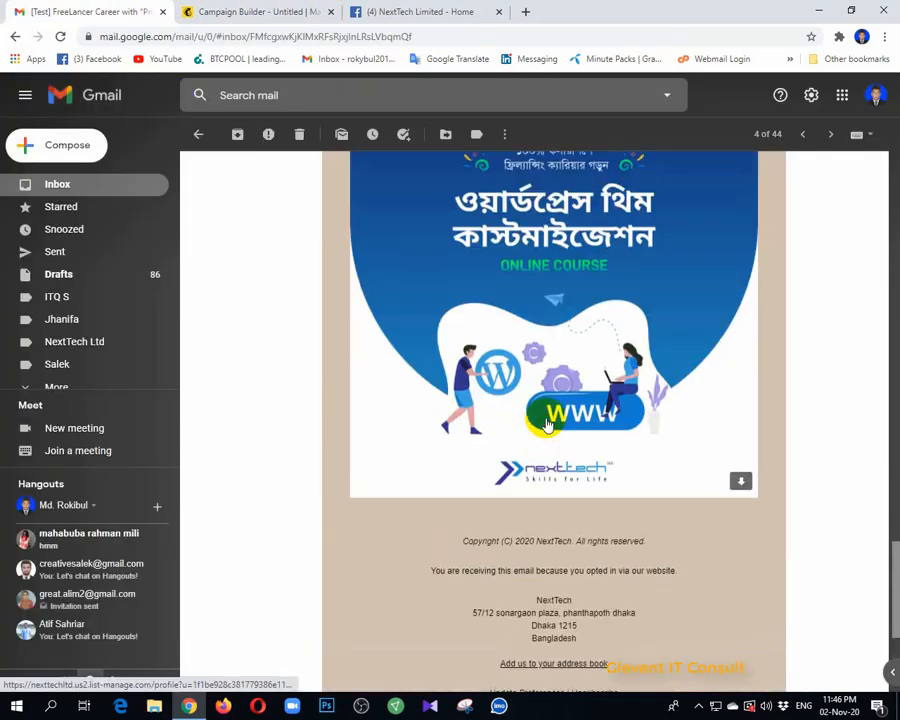
{"action": "left_click", "coordinate": [268, 8]}
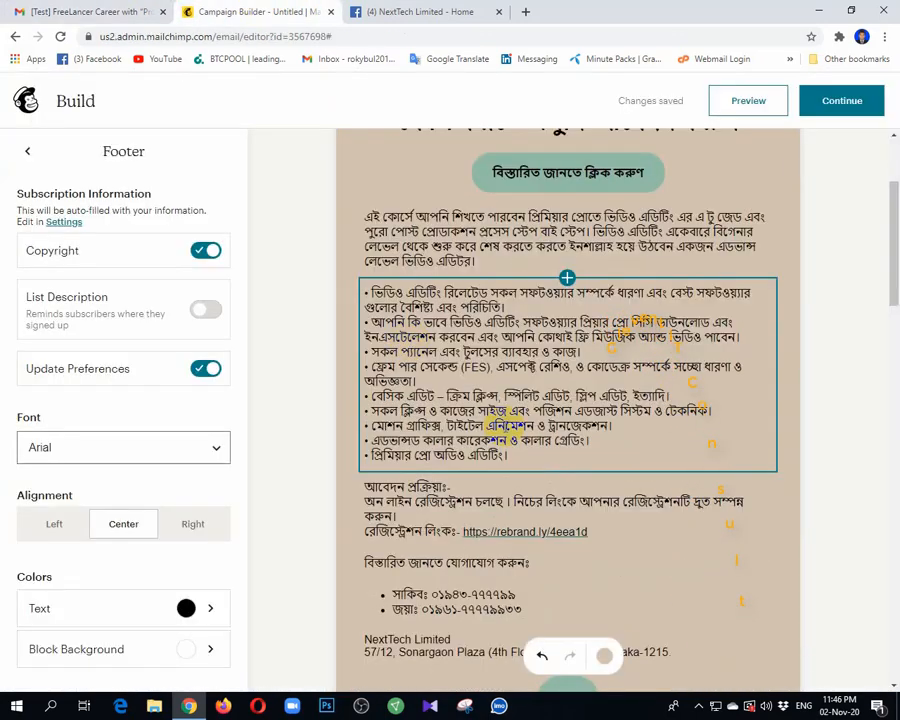
{"action": "scroll", "coordinate": [628, 477], "scroll_direction": "up", "scroll_amount": 4}
{"action": "scroll", "coordinate": [628, 477], "scroll_direction": "down", "scroll_amount": 15}
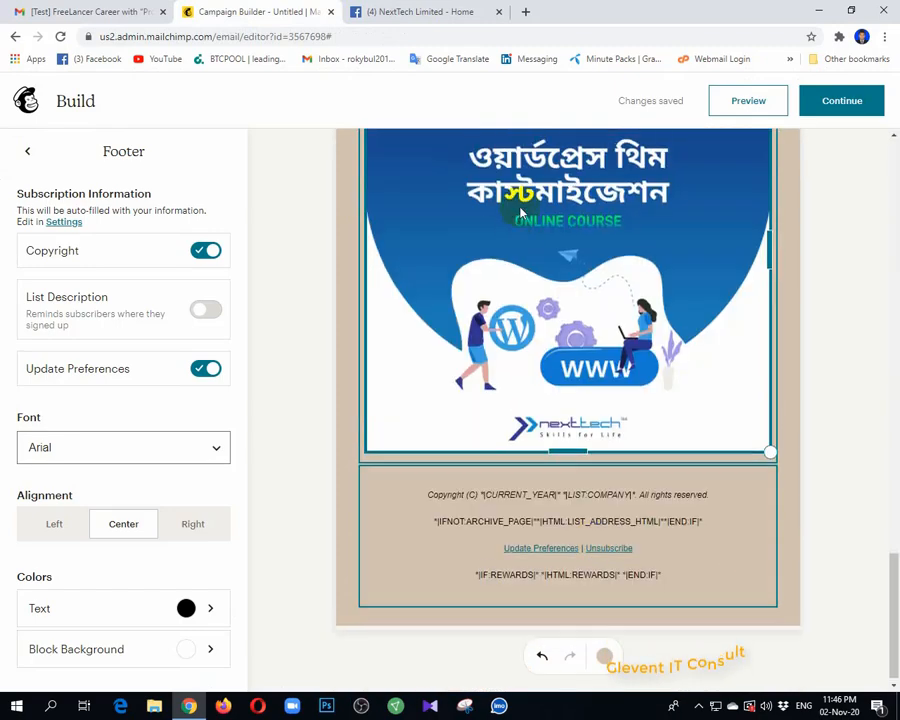
{"action": "scroll", "coordinate": [516, 190], "scroll_direction": "up", "scroll_amount": 2}
{"action": "left_click", "coordinate": [748, 101]}
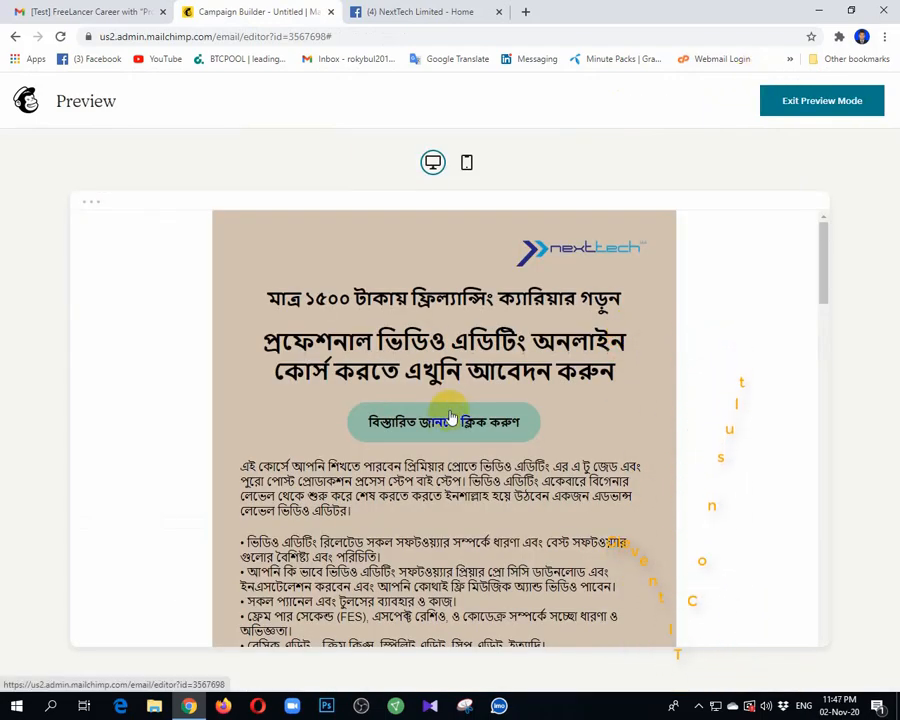
{"action": "scroll", "coordinate": [450, 420], "scroll_direction": "down", "scroll_amount": 10}
{"action": "scroll", "coordinate": [450, 416], "scroll_direction": "down", "scroll_amount": 10}
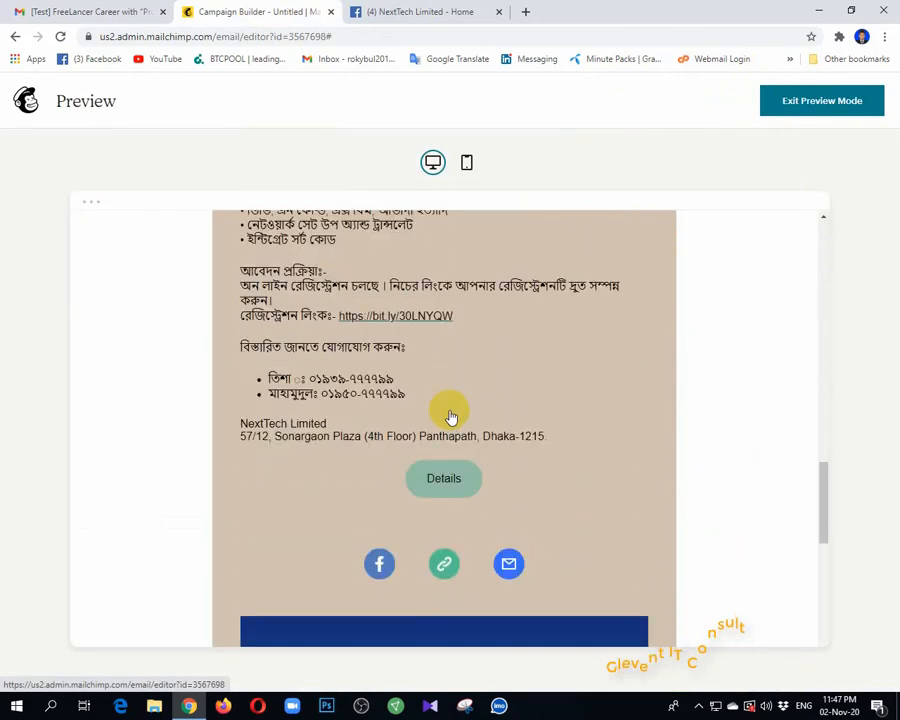
{"action": "scroll", "coordinate": [446, 436], "scroll_direction": "down", "scroll_amount": 5}
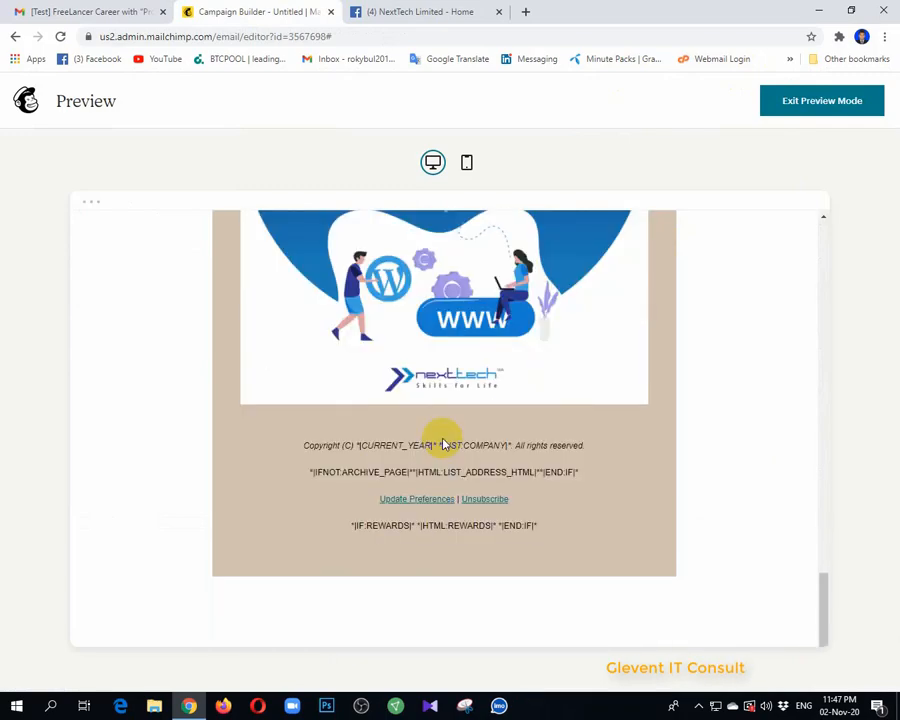
{"action": "scroll", "coordinate": [443, 444], "scroll_direction": "up", "scroll_amount": 20}
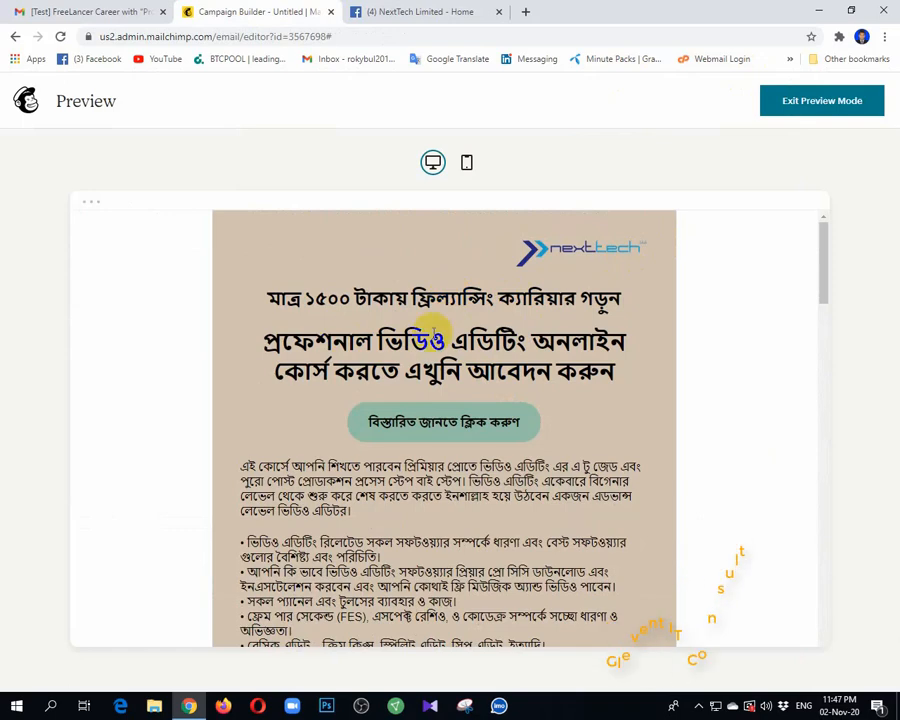
{"action": "scroll", "coordinate": [510, 325], "scroll_direction": "down", "scroll_amount": 2}
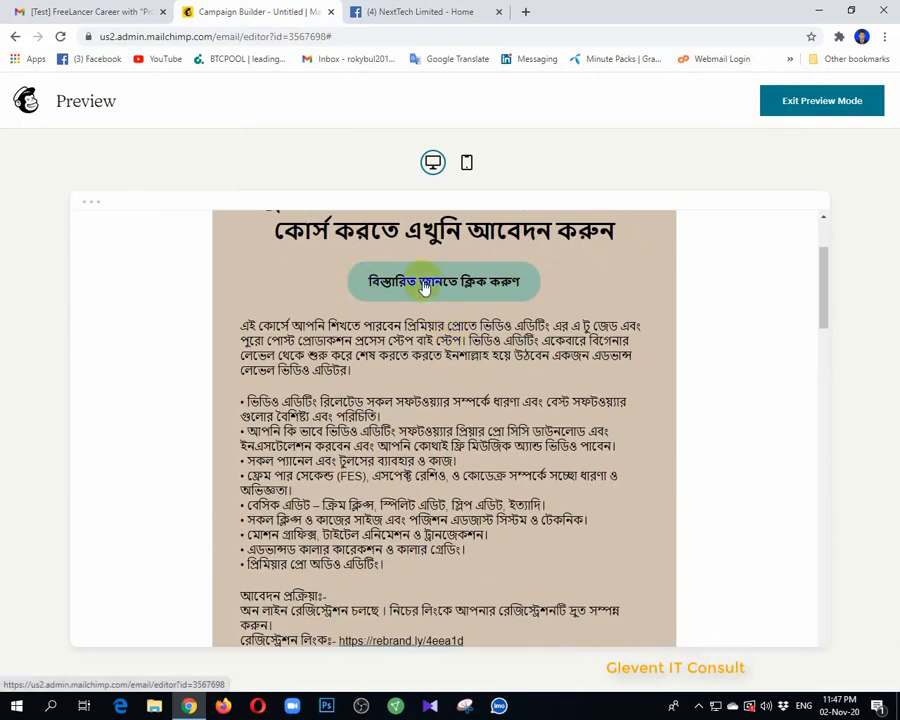
{"action": "scroll", "coordinate": [510, 293], "scroll_direction": "down", "scroll_amount": 1}
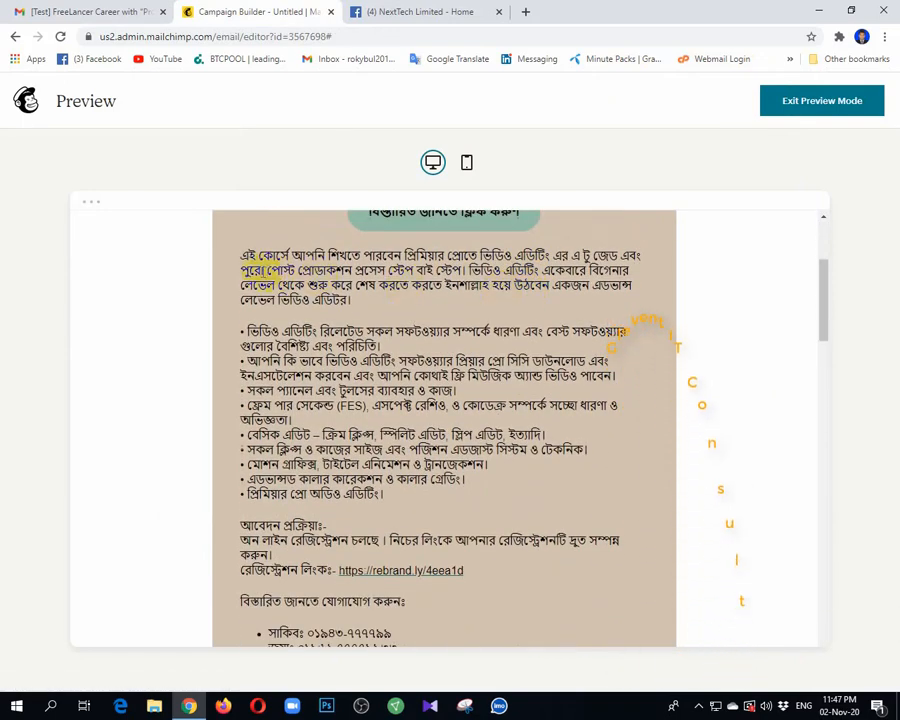
{"action": "scroll", "coordinate": [367, 261], "scroll_direction": "down", "scroll_amount": 8}
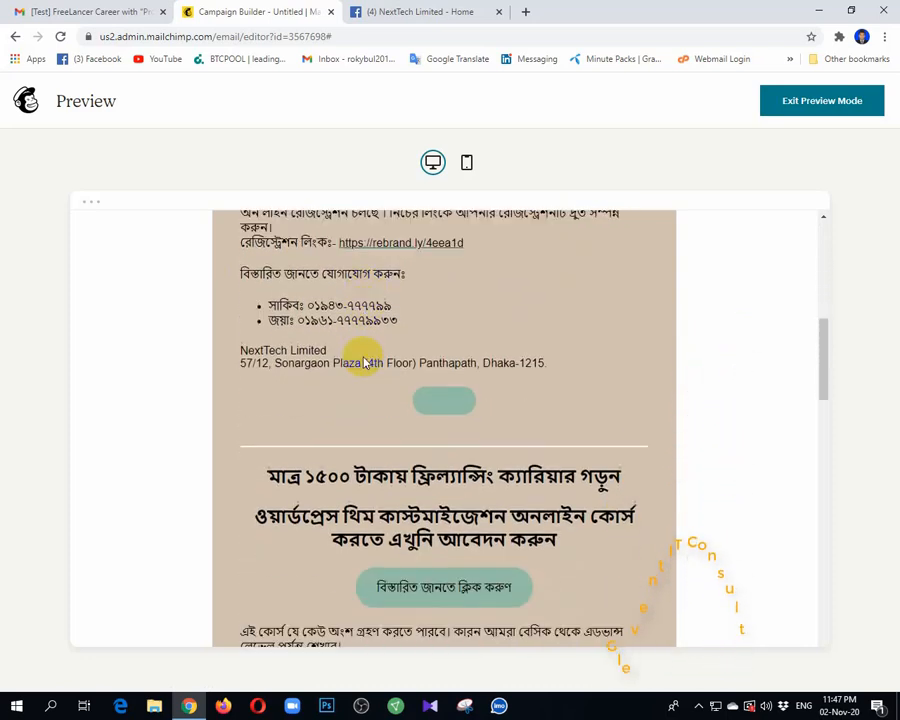
{"action": "scroll", "coordinate": [438, 337], "scroll_direction": "up", "scroll_amount": 3}
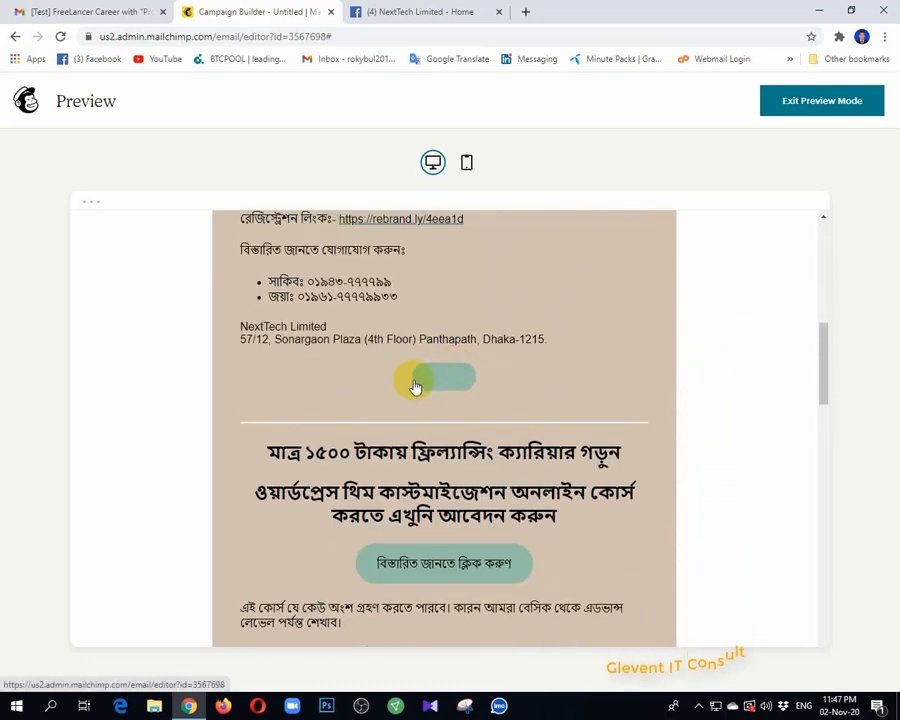
{"action": "scroll", "coordinate": [465, 380], "scroll_direction": "down", "scroll_amount": 14}
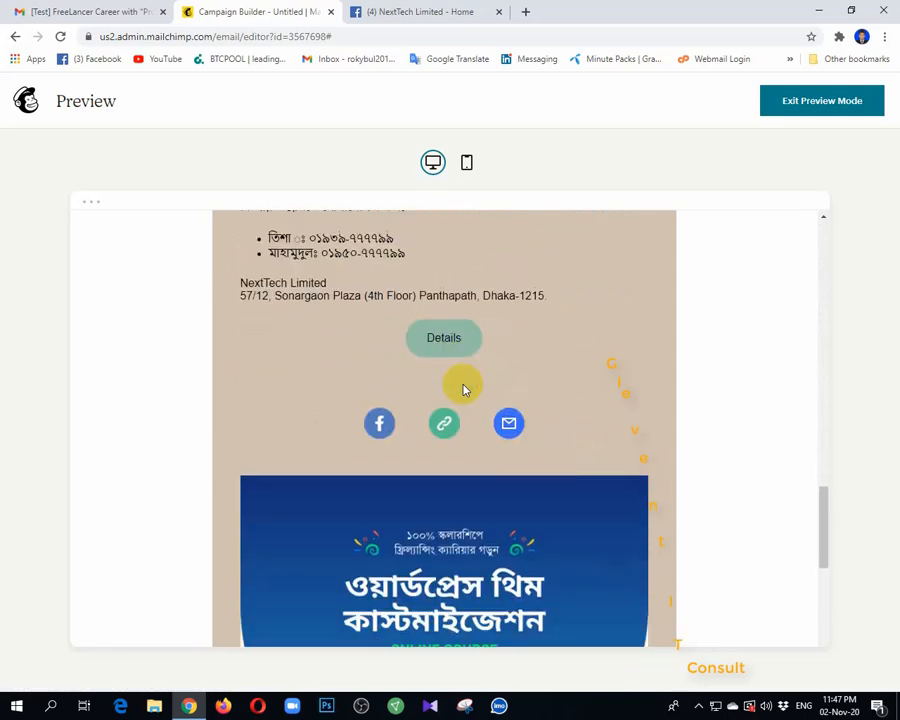
{"action": "scroll", "coordinate": [480, 360], "scroll_direction": "up", "scroll_amount": 3}
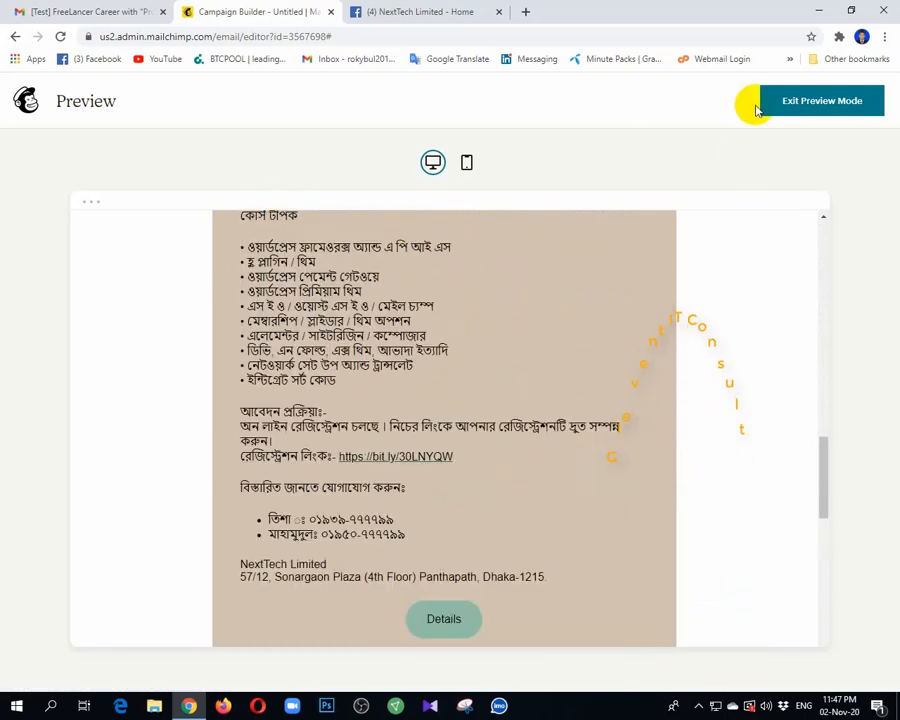
{"action": "left_click", "coordinate": [810, 108]}
Step: Delete the empty button block beneath the NextTech Limited address
{"action": "scroll", "coordinate": [540, 390], "scroll_direction": "down", "scroll_amount": 5}
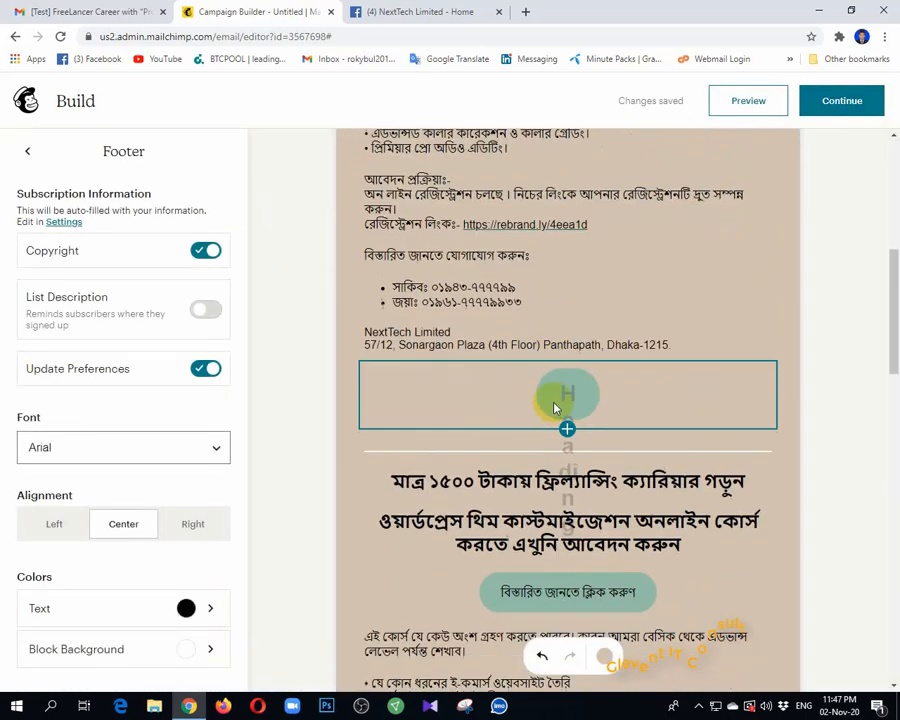
{"action": "left_click", "coordinate": [567, 393]}
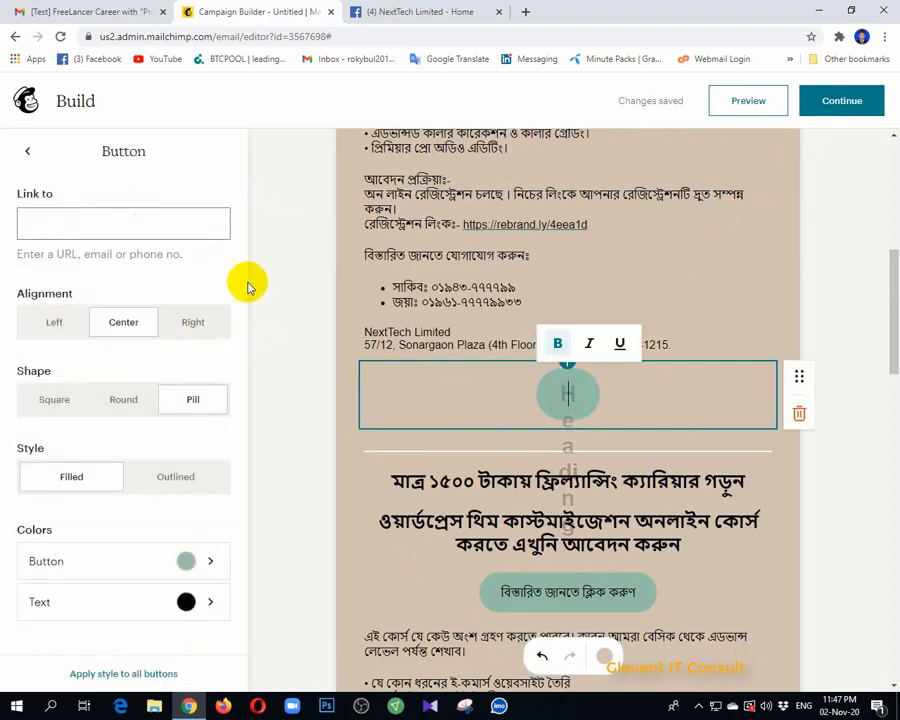
{"action": "scroll", "coordinate": [566, 476], "scroll_direction": "down", "scroll_amount": 5}
{"action": "scroll", "coordinate": [580, 496], "scroll_direction": "up", "scroll_amount": 3}
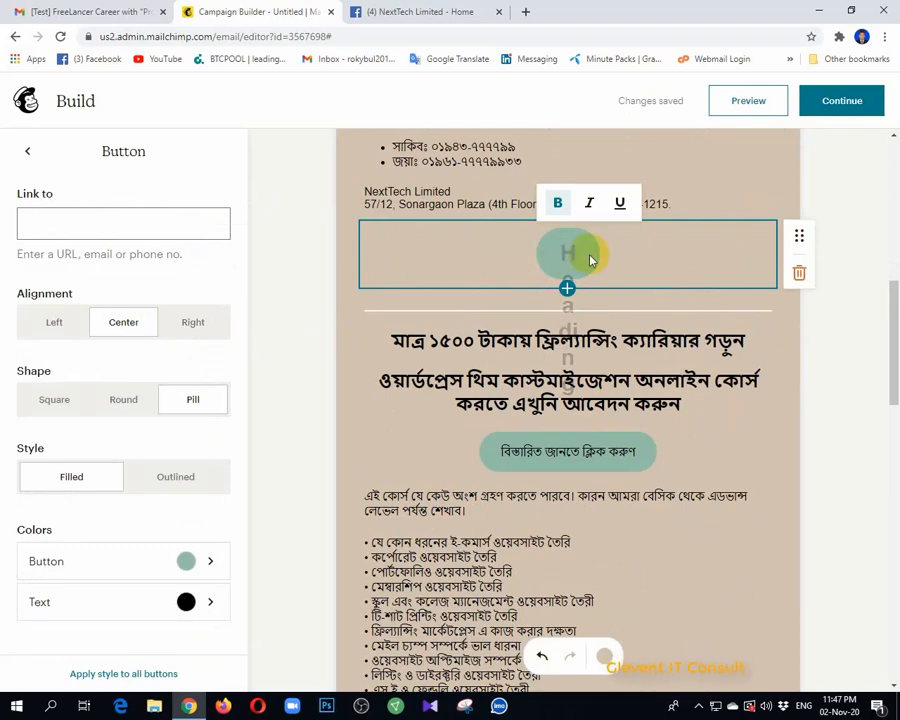
{"action": "scroll", "coordinate": [572, 340], "scroll_direction": "down", "scroll_amount": 10}
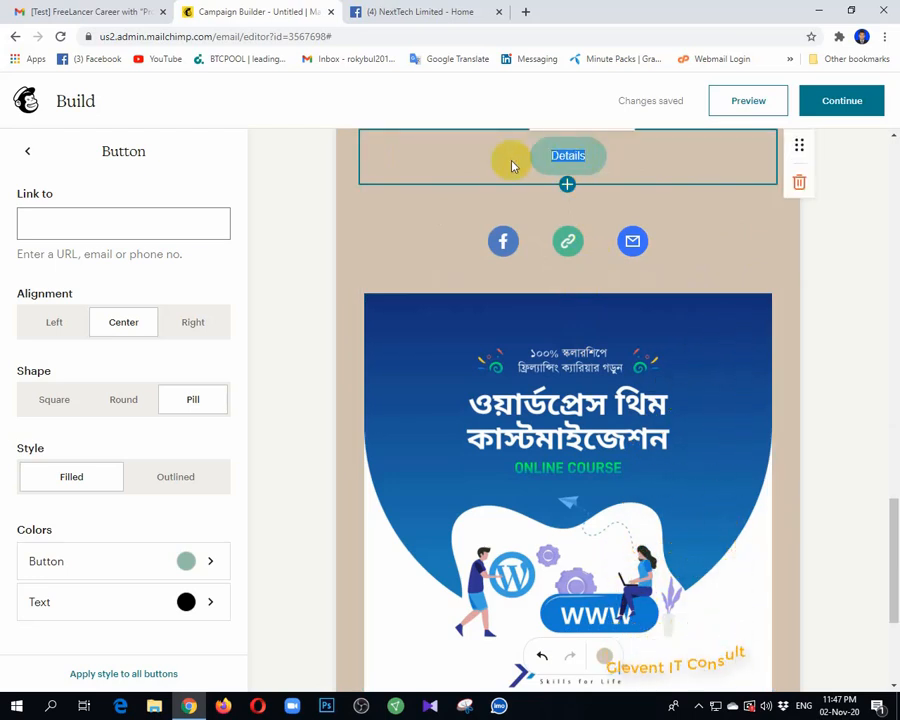
{"action": "scroll", "coordinate": [570, 190], "scroll_direction": "up", "scroll_amount": 3}
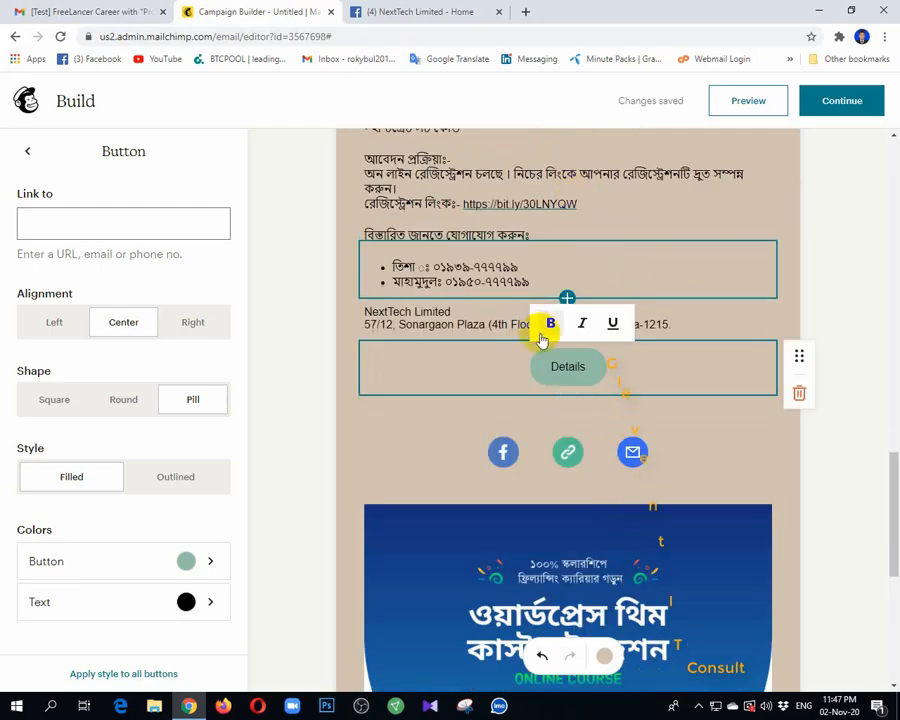
{"action": "scroll", "coordinate": [549, 327], "scroll_direction": "up", "scroll_amount": 10}
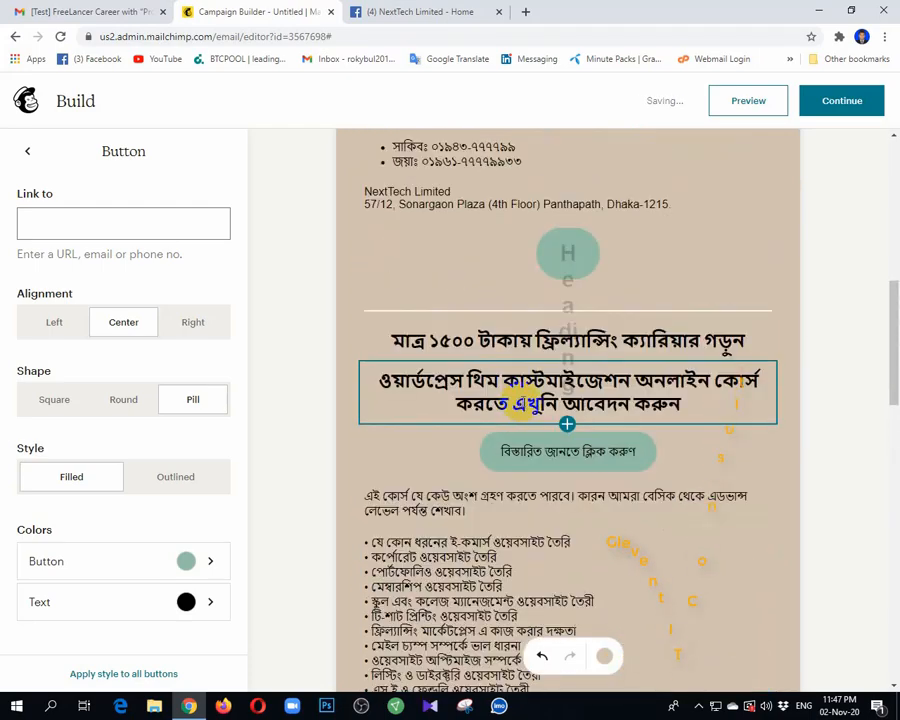
{"action": "left_click", "coordinate": [568, 250]}
{"action": "scroll", "coordinate": [580, 292], "scroll_direction": "up", "scroll_amount": 3}
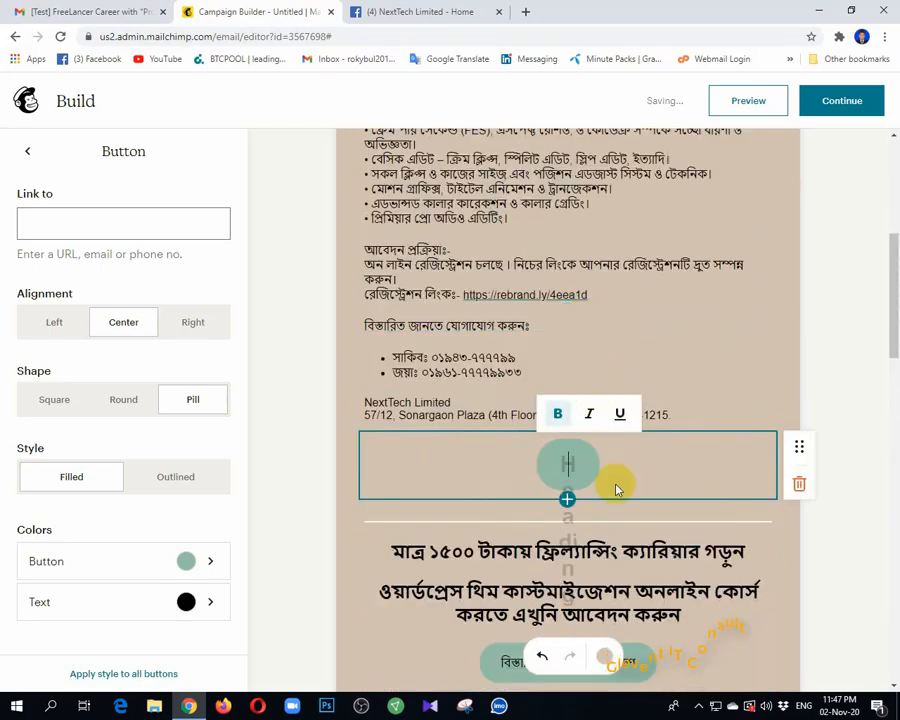
{"action": "scroll", "coordinate": [640, 440], "scroll_direction": "down", "scroll_amount": 5}
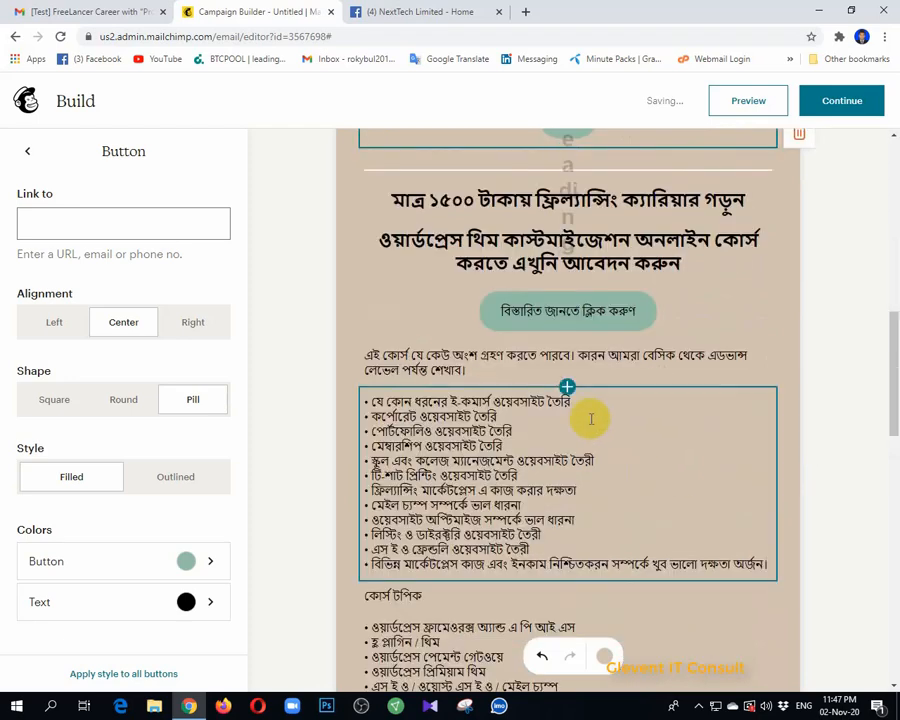
{"action": "scroll", "coordinate": [588, 415], "scroll_direction": "up", "scroll_amount": 4}
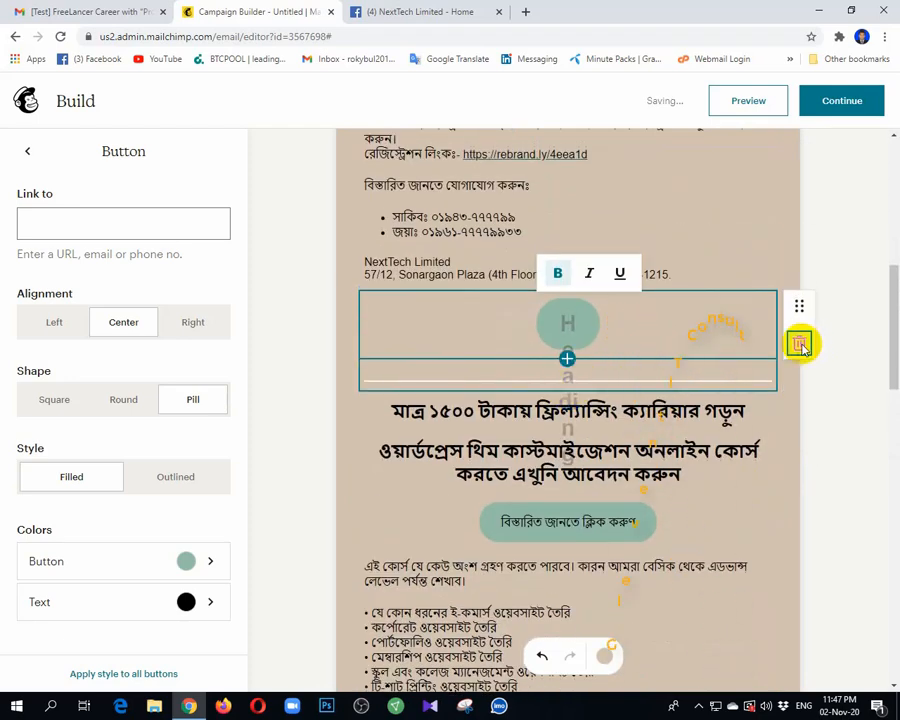
{"action": "left_click", "coordinate": [799, 344]}
Step: Insert a button block below the address labelled Details in sage green
{"action": "left_click", "coordinate": [567, 291]}
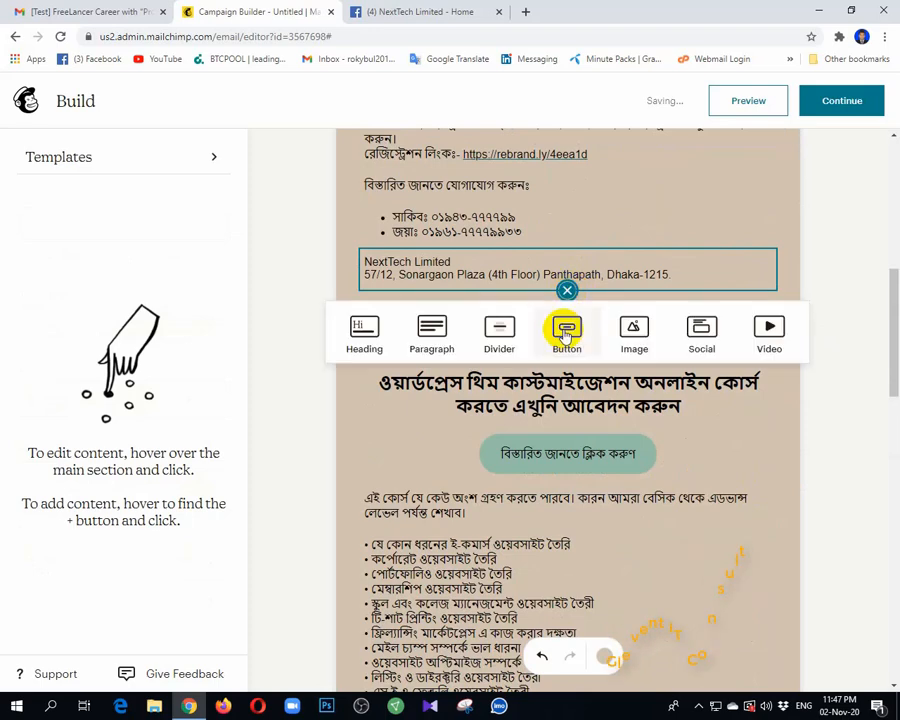
{"action": "left_click", "coordinate": [560, 334]}
{"action": "left_click", "coordinate": [481, 317]}
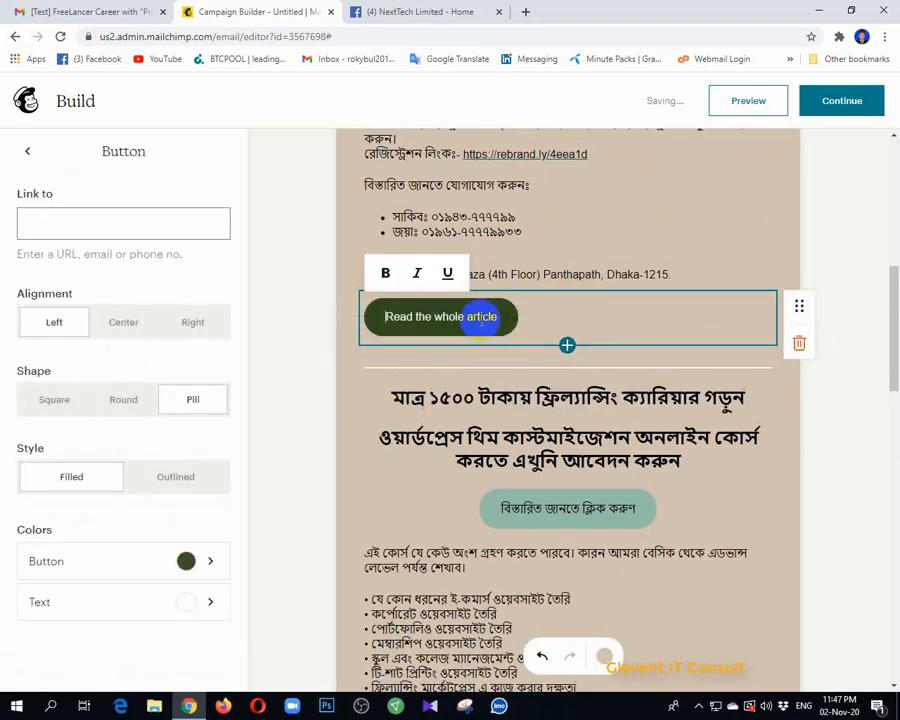
{"action": "left_click_drag", "start_coordinate": [492, 317], "coordinate": [372, 316]}
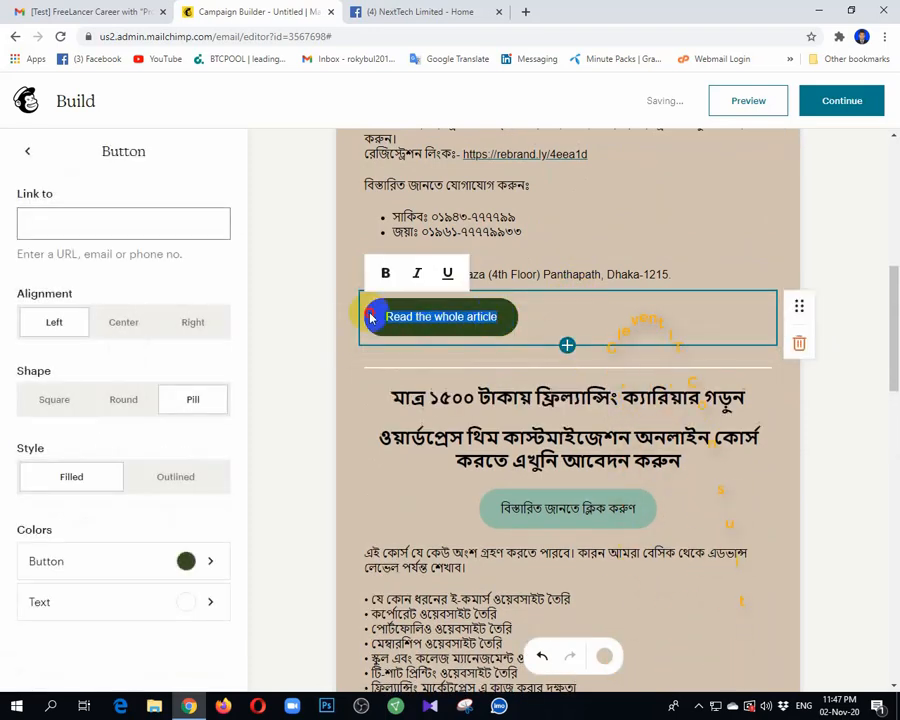
{"action": "type", "text": "Details"}
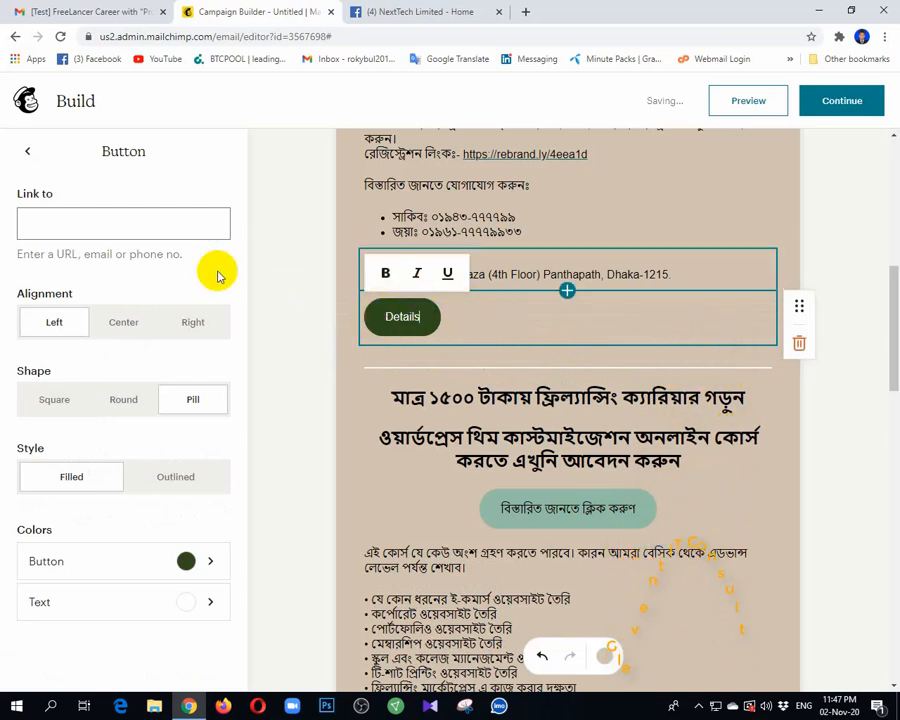
{"action": "left_click", "coordinate": [120, 562]}
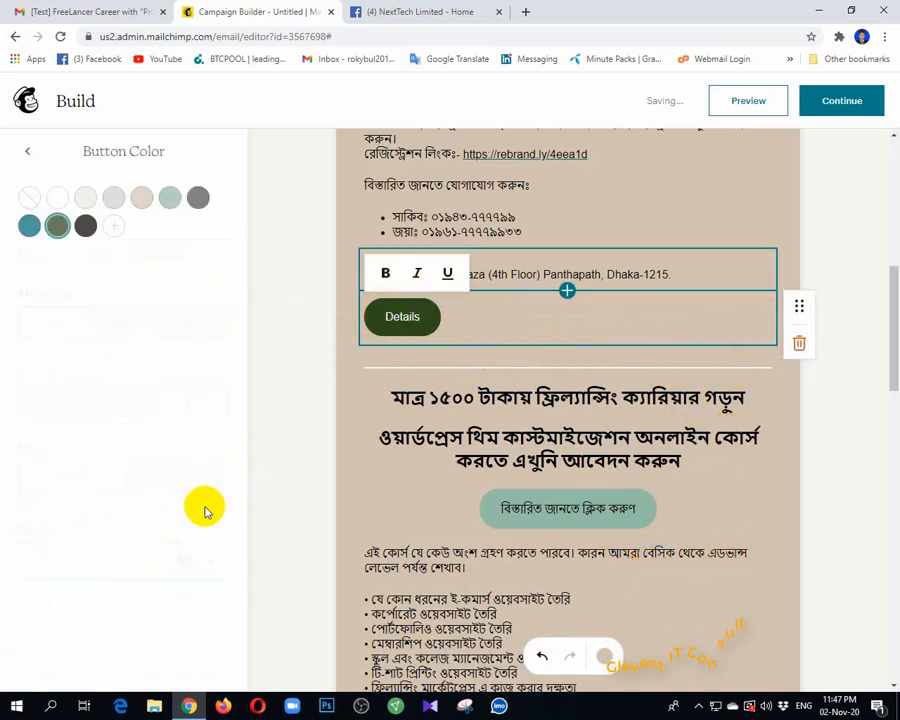
{"action": "left_click", "coordinate": [169, 199]}
{"action": "left_click", "coordinate": [29, 153]}
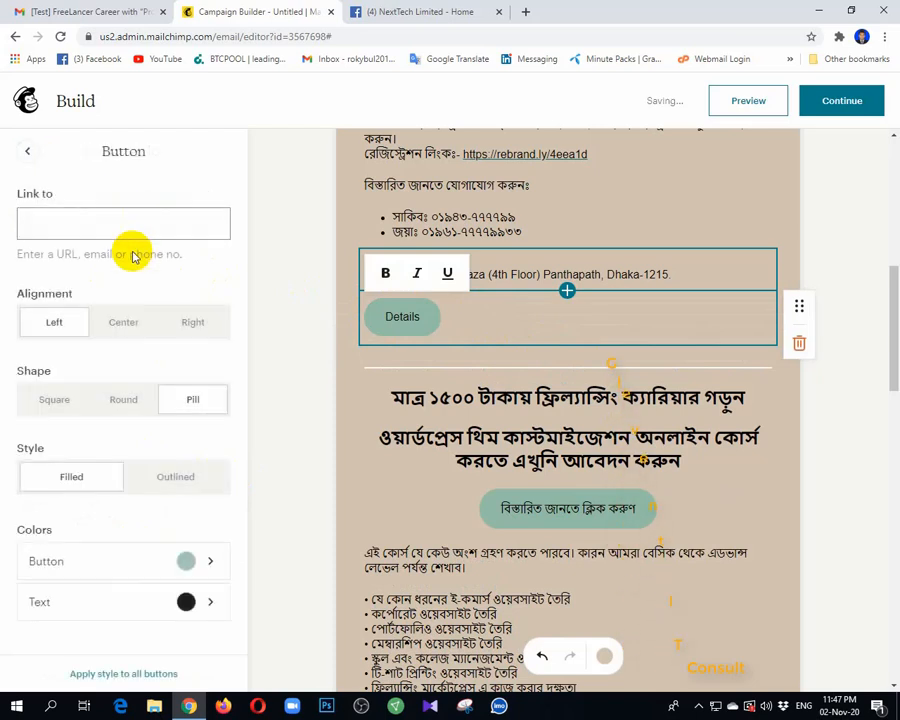
Step: Make the Details button centred, pill-shaped and filled
{"action": "left_click", "coordinate": [128, 324]}
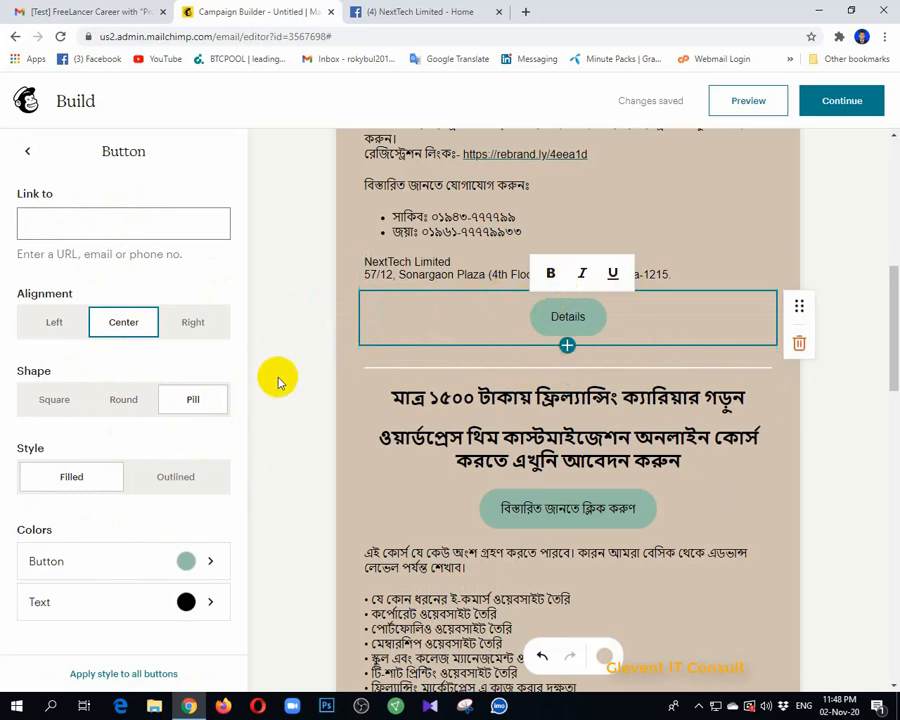
{"action": "left_click", "coordinate": [123, 400]}
{"action": "left_click", "coordinate": [58, 400]}
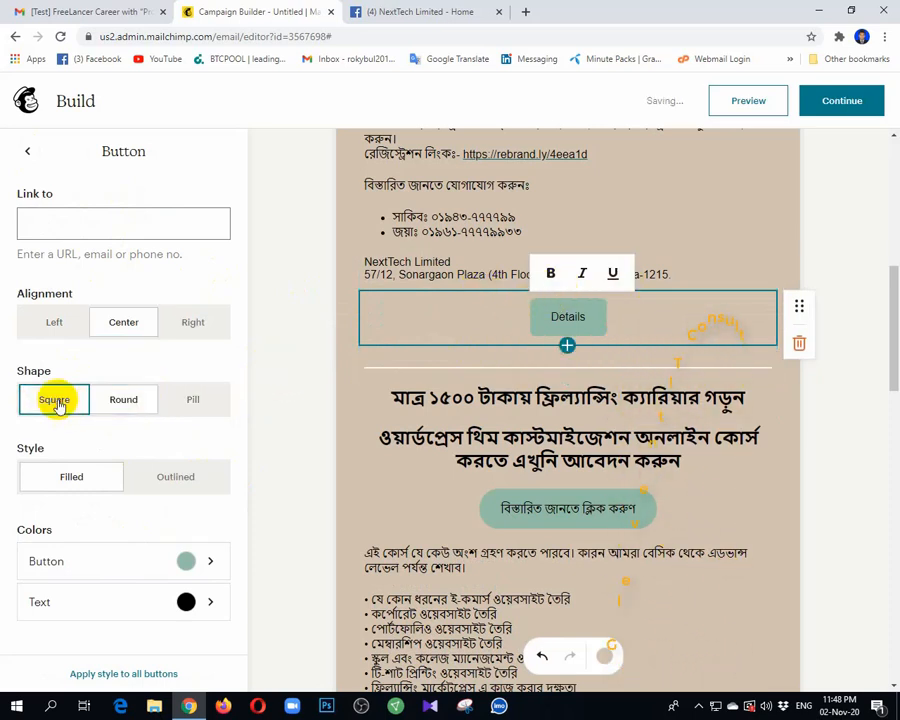
{"action": "left_click", "coordinate": [140, 401]}
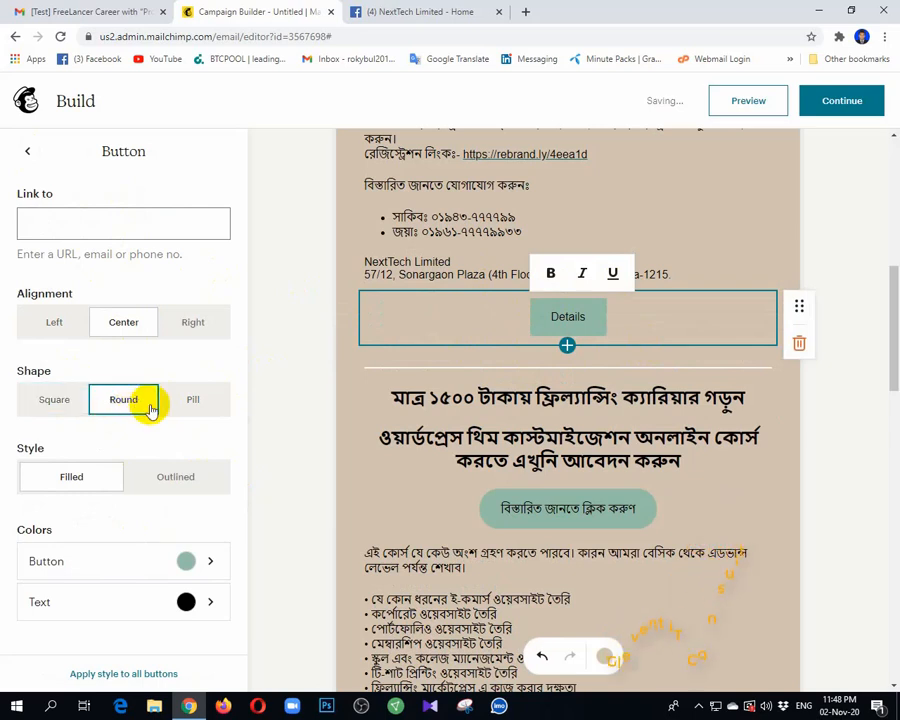
{"action": "left_click", "coordinate": [207, 398]}
{"action": "left_click", "coordinate": [199, 485]}
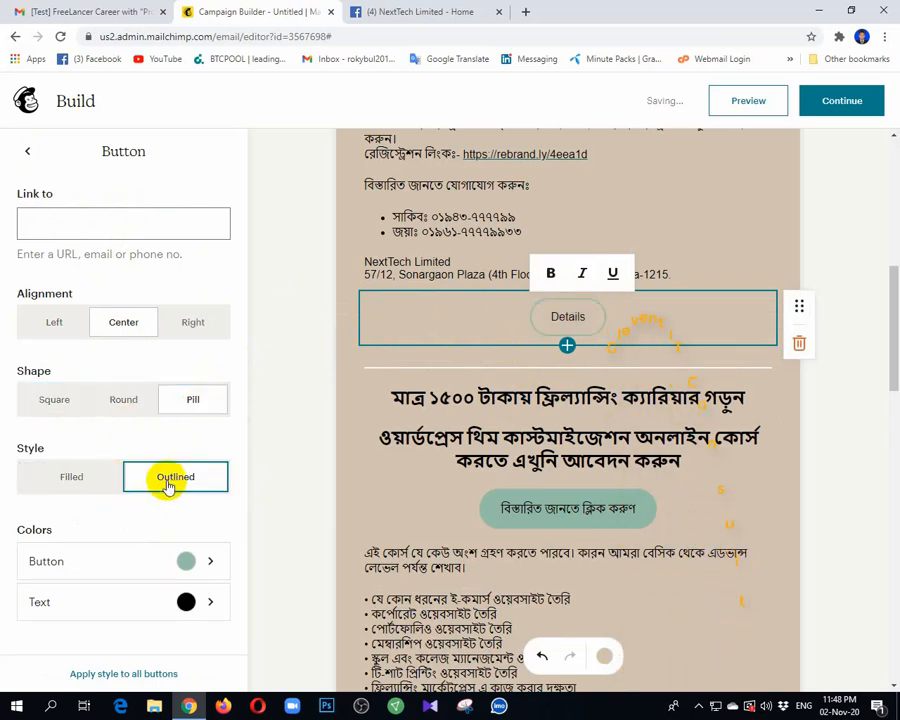
{"action": "left_click", "coordinate": [170, 474]}
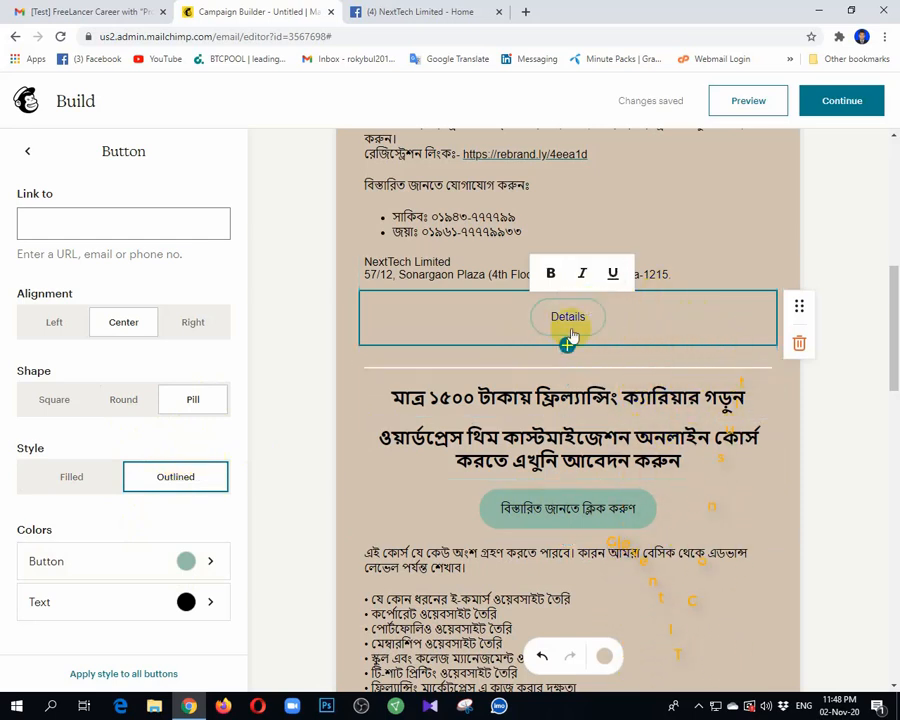
{"action": "left_click", "coordinate": [71, 475]}
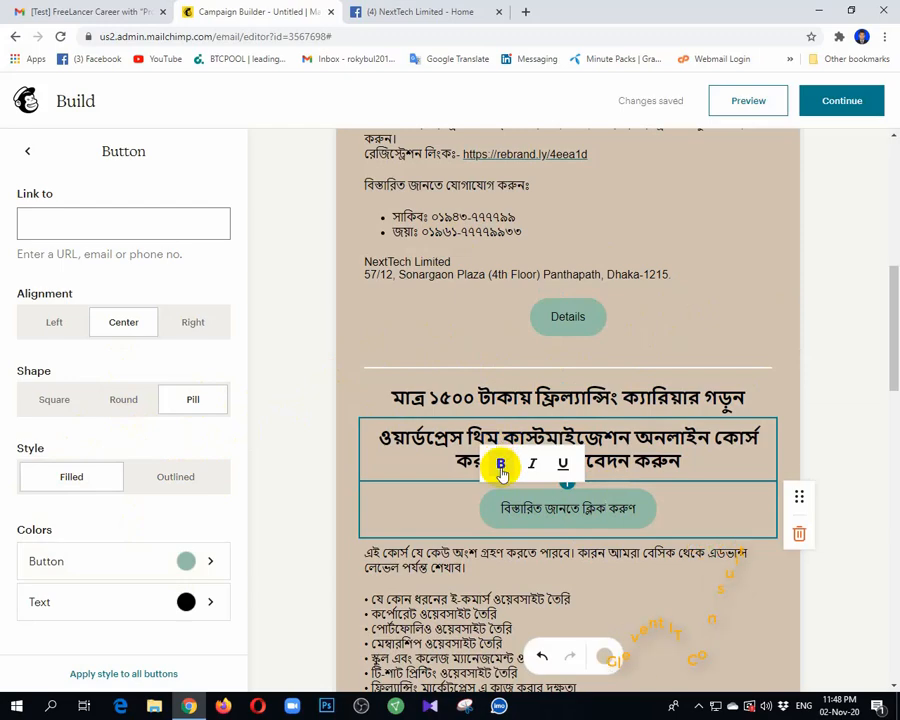
Step: Make the Details button text bold
{"action": "left_click", "coordinate": [501, 465]}
{"action": "scroll", "coordinate": [500, 455], "scroll_direction": "down", "scroll_amount": 4}
{"action": "scroll", "coordinate": [566, 364], "scroll_direction": "up", "scroll_amount": 3}
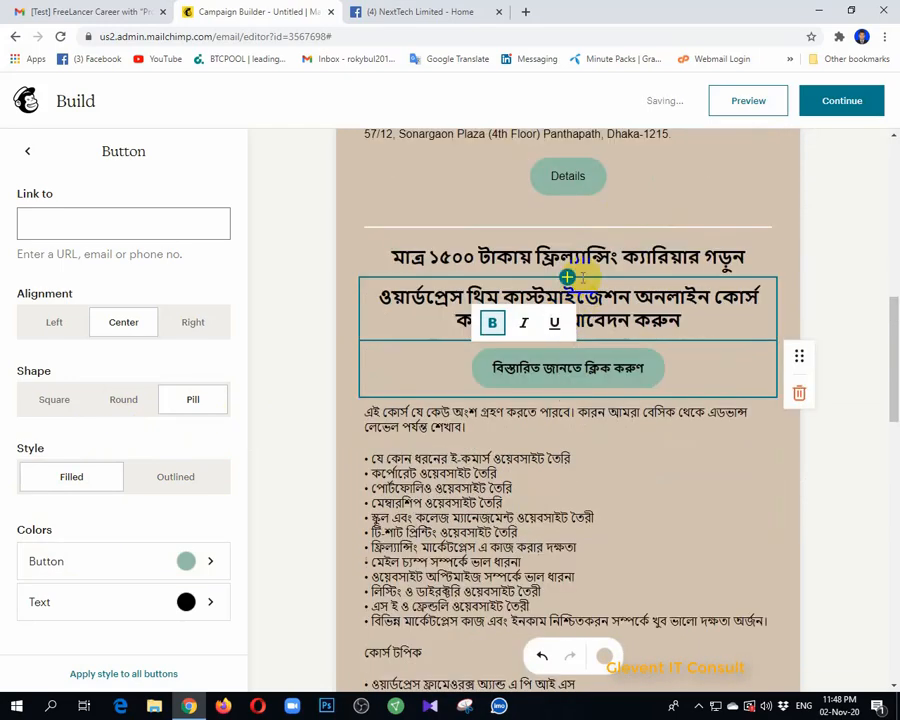
{"action": "left_click", "coordinate": [552, 134]}
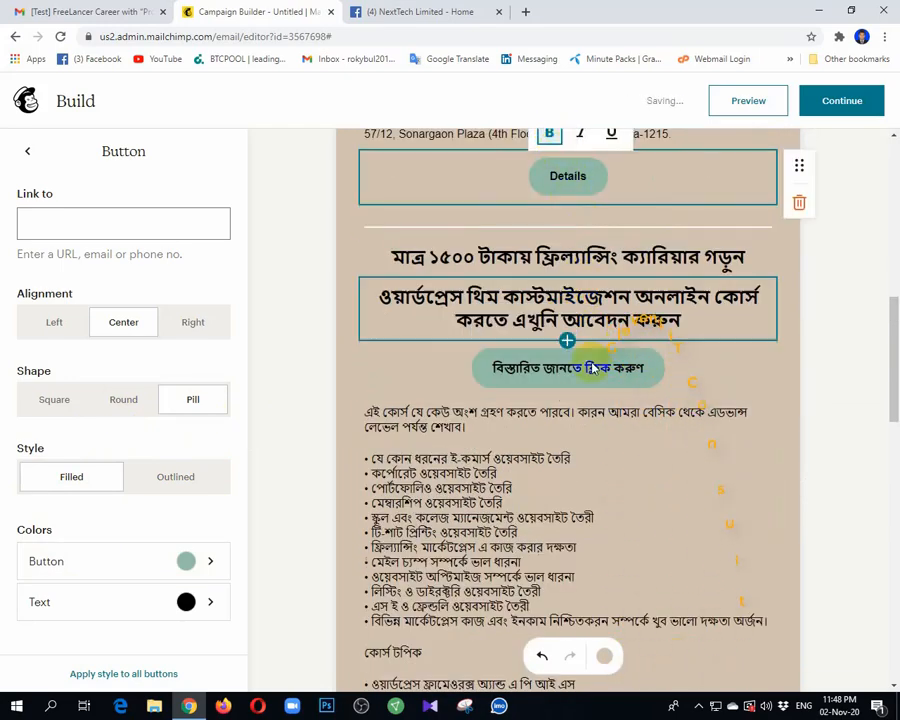
{"action": "scroll", "coordinate": [564, 484], "scroll_direction": "down", "scroll_amount": 6}
{"action": "scroll", "coordinate": [580, 490], "scroll_direction": "up", "scroll_amount": 3}
{"action": "scroll", "coordinate": [597, 360], "scroll_direction": "down", "scroll_amount": 7}
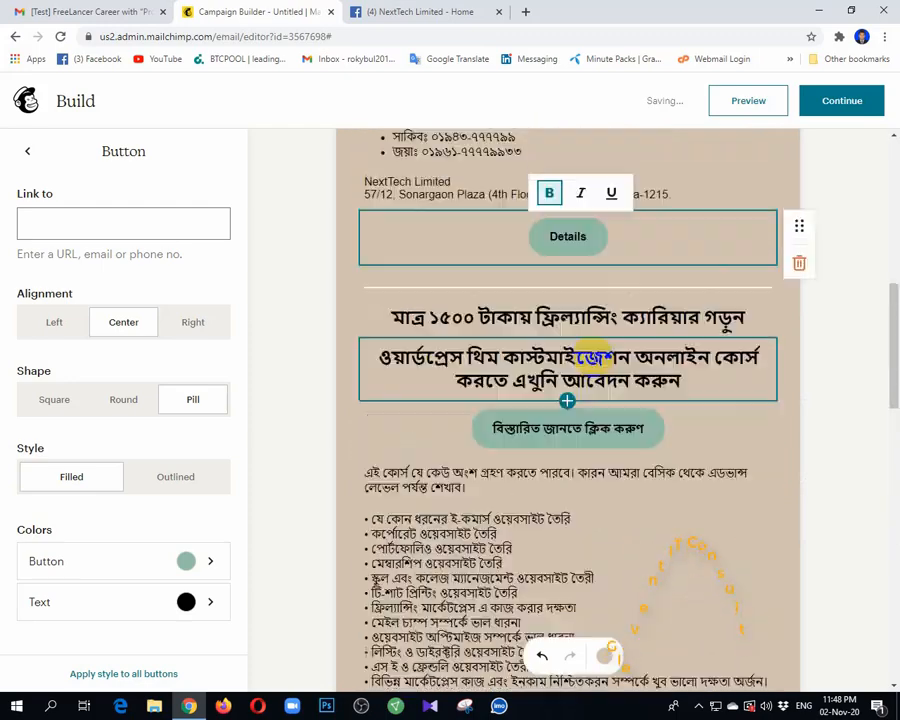
{"action": "scroll", "coordinate": [585, 352], "scroll_direction": "up", "scroll_amount": 2}
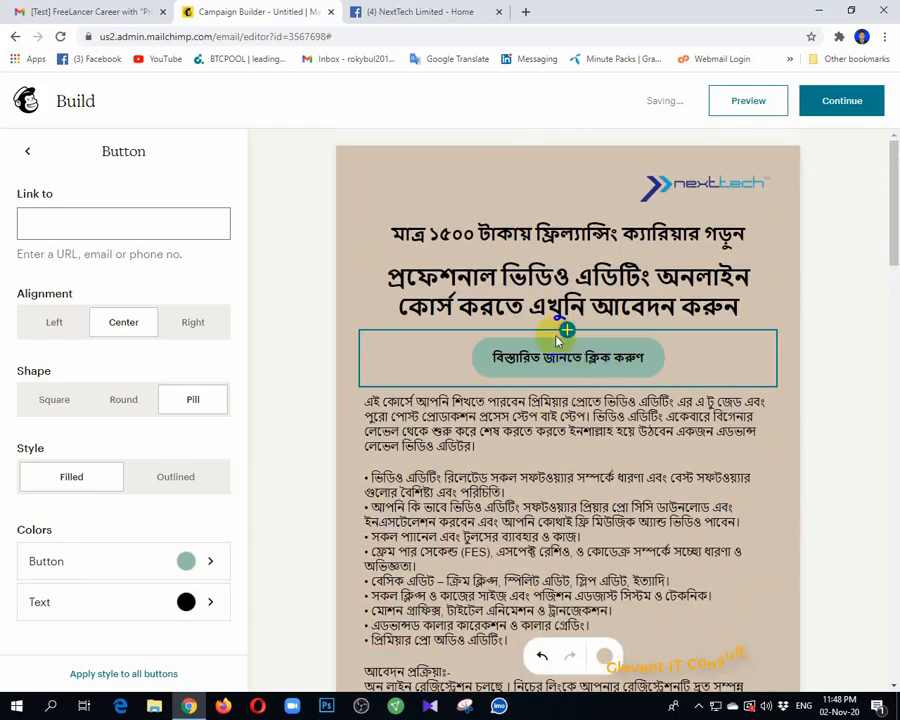
Step: Copy the full URL of the NextTech Facebook page
{"action": "left_click", "coordinate": [426, 11]}
{"action": "left_click", "coordinate": [244, 37]}
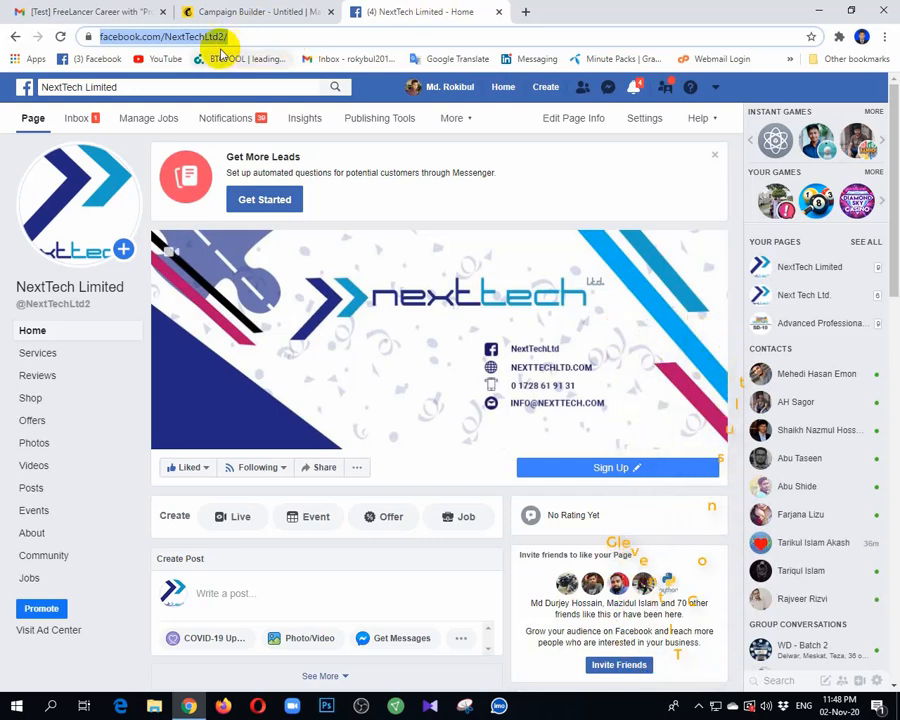
{"action": "left_click", "coordinate": [292, 36]}
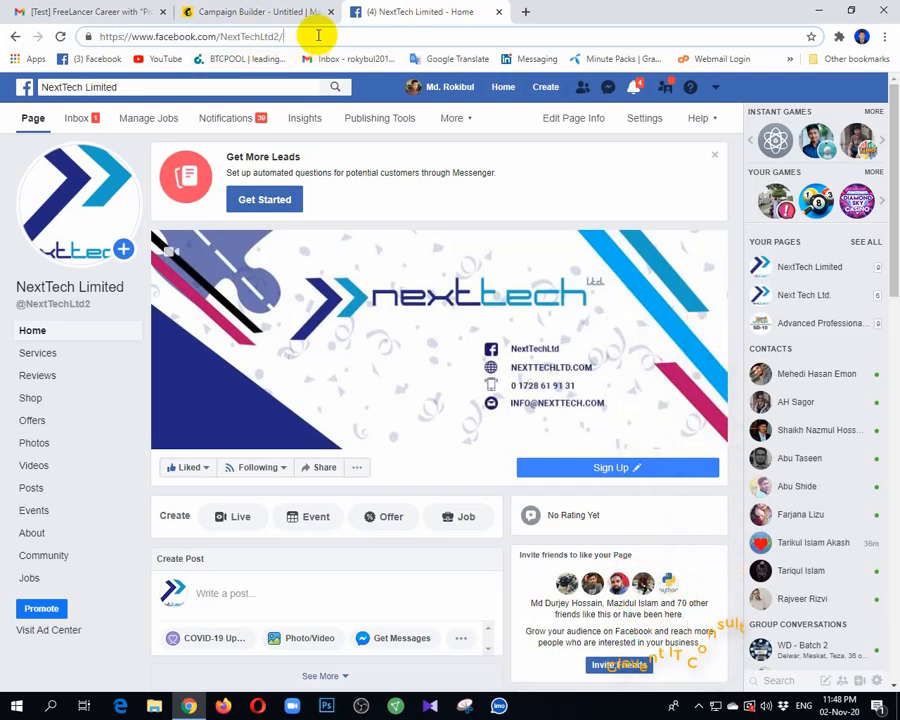
{"action": "key", "text": "ctrl+a"}
{"action": "key", "text": "ctrl+c"}
Step: Paste the NextTech Facebook URL as the link for the upper Details buttons
{"action": "left_click", "coordinate": [232, 10]}
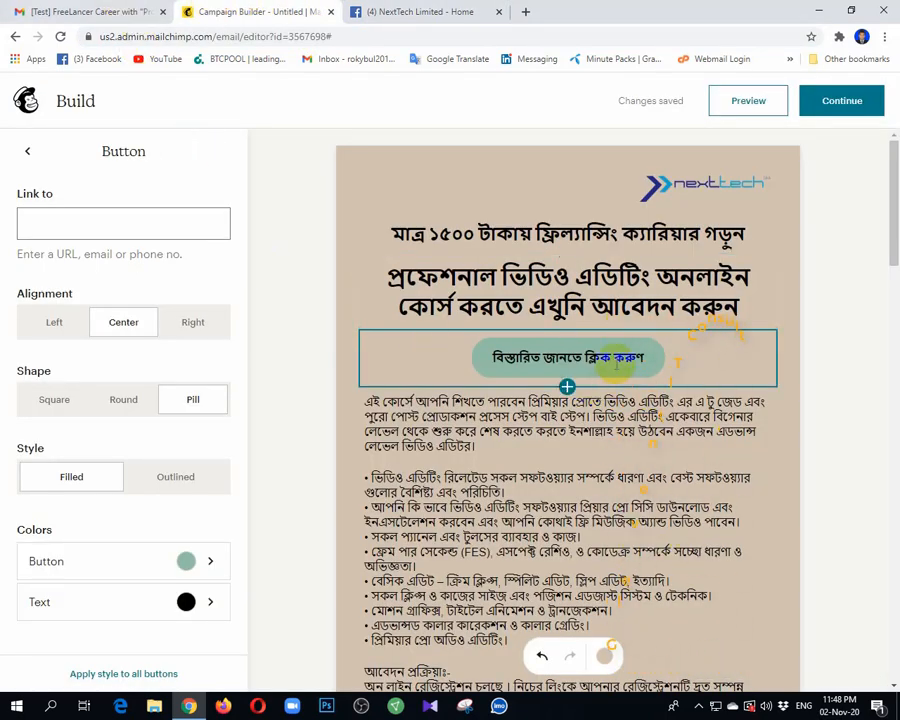
{"action": "left_click", "coordinate": [616, 364]}
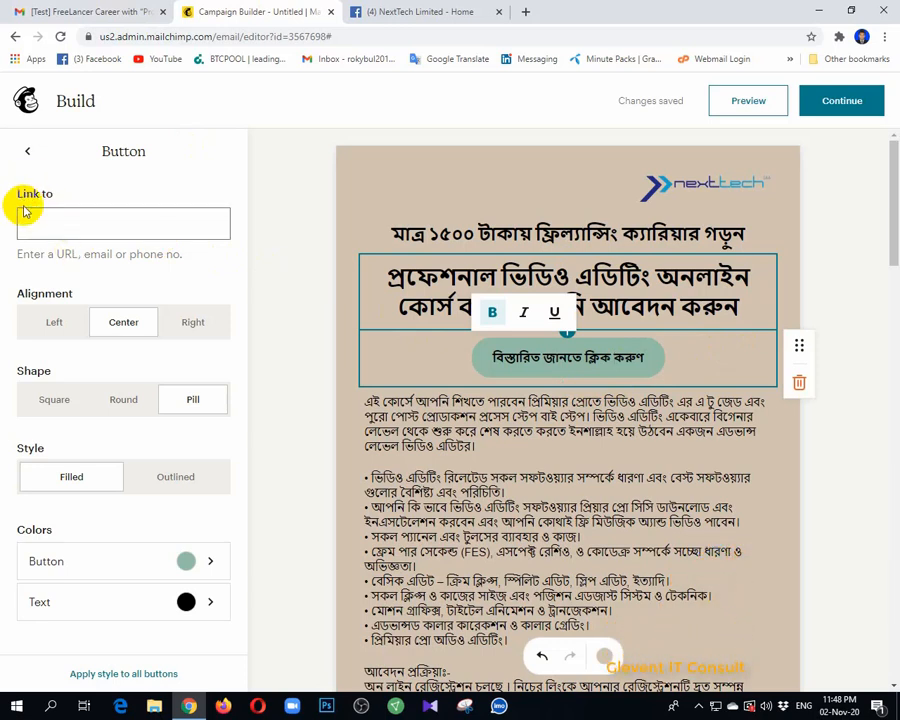
{"action": "key", "text": "ctrl+v"}
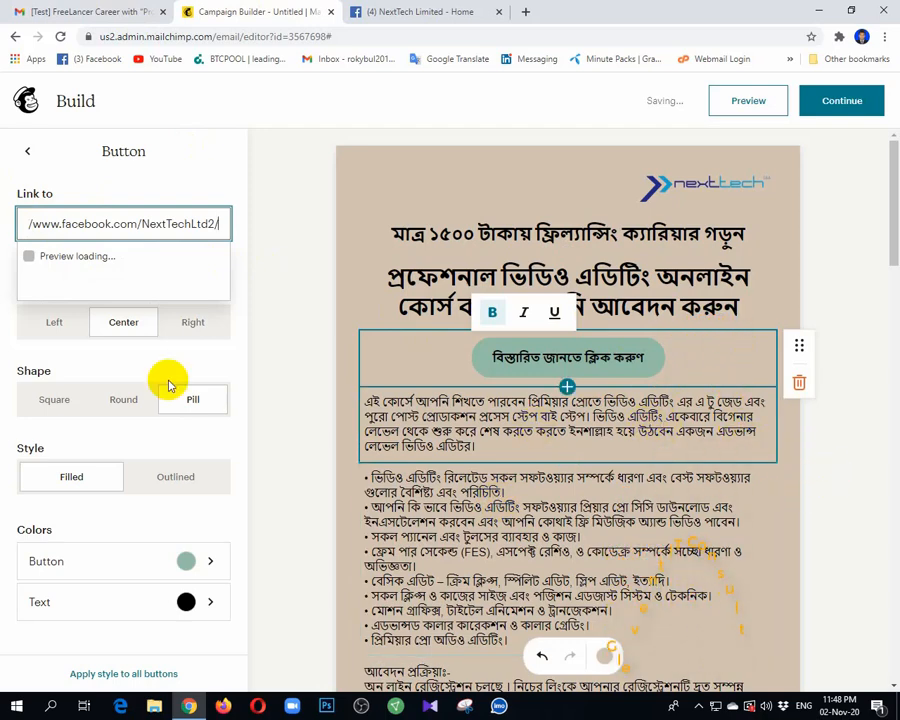
{"action": "left_click", "coordinate": [263, 346]}
{"action": "scroll", "coordinate": [600, 360], "scroll_direction": "down", "scroll_amount": 1}
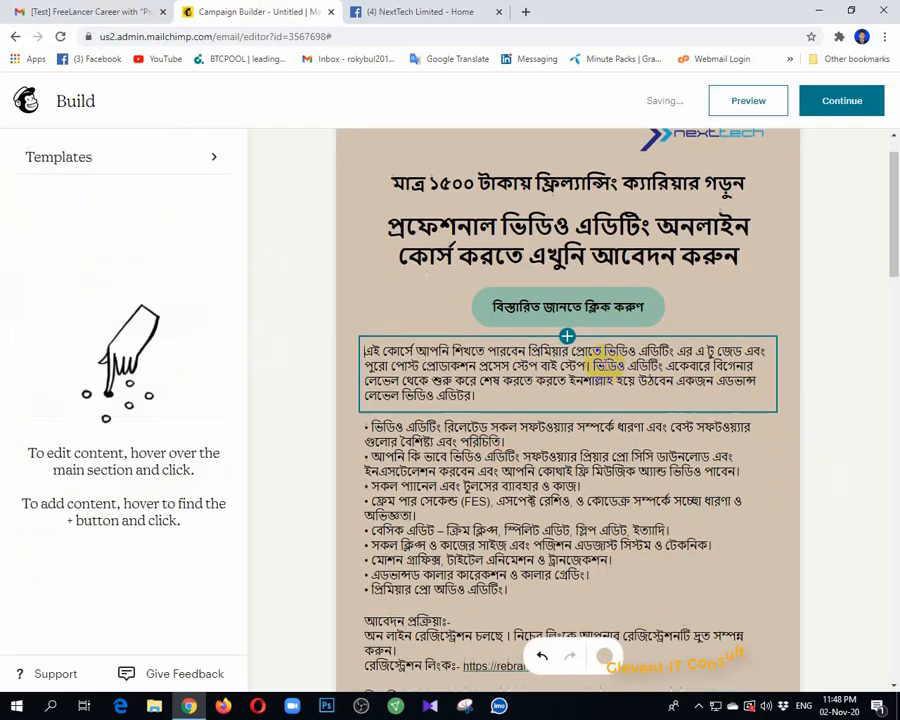
{"action": "scroll", "coordinate": [598, 368], "scroll_direction": "down", "scroll_amount": 4}
{"action": "left_click", "coordinate": [578, 385]}
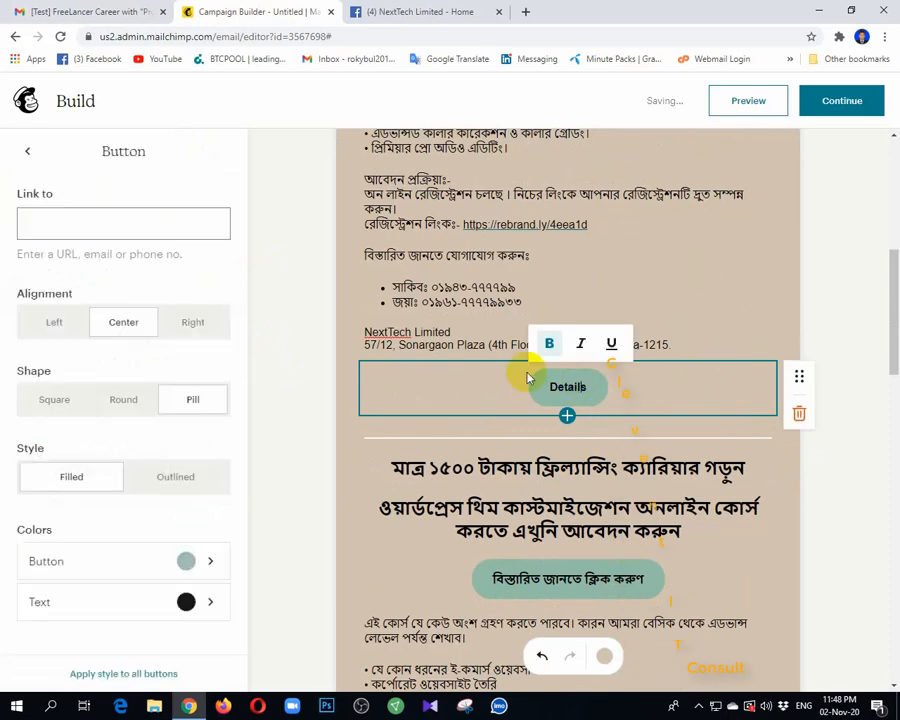
{"action": "left_click", "coordinate": [108, 230]}
{"action": "key", "text": "ctrl+v"}
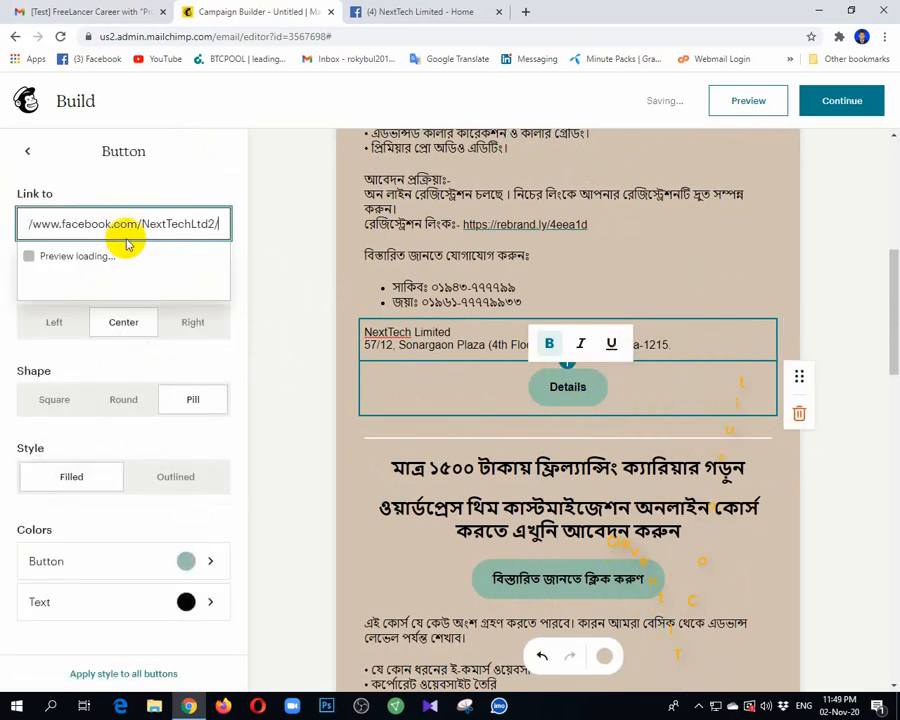
{"action": "left_click", "coordinate": [800, 492]}
Step: Link the lower Details button to the same Facebook URL and scroll back up
{"action": "scroll", "coordinate": [790, 489], "scroll_direction": "down", "scroll_amount": 3}
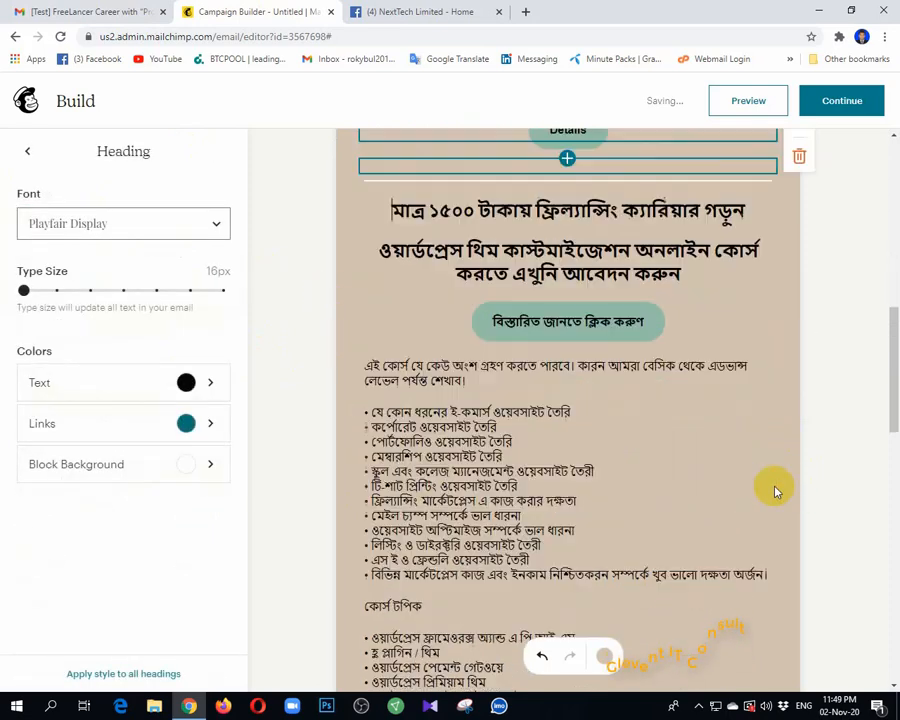
{"action": "left_click", "coordinate": [606, 305]}
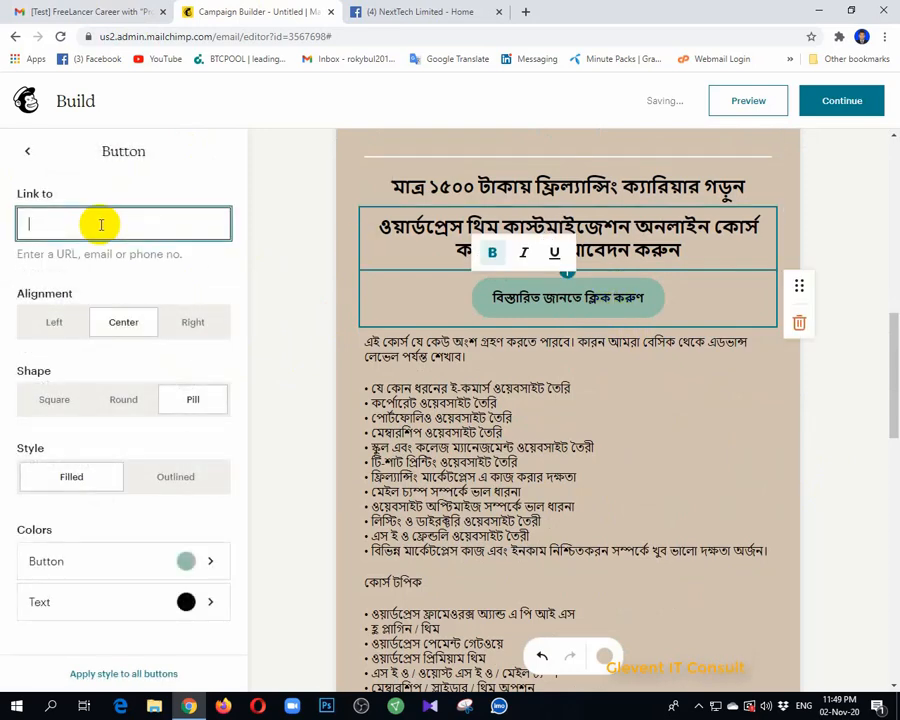
{"action": "left_click", "coordinate": [755, 434]}
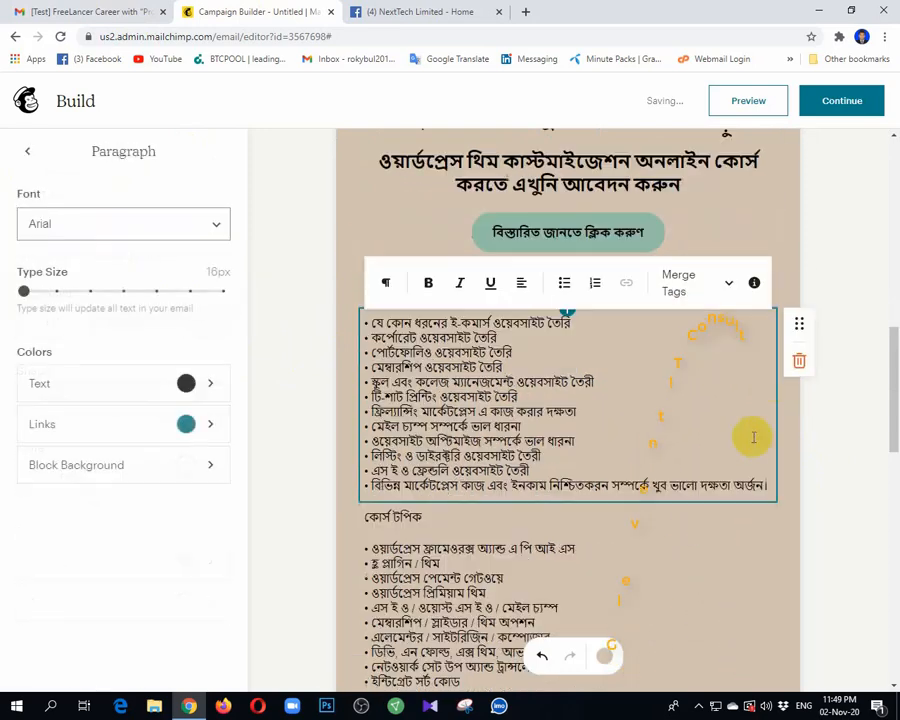
{"action": "scroll", "coordinate": [545, 470], "scroll_direction": "down", "scroll_amount": 4}
{"action": "scroll", "coordinate": [545, 470], "scroll_direction": "down", "scroll_amount": 2}
{"action": "left_click", "coordinate": [566, 421]}
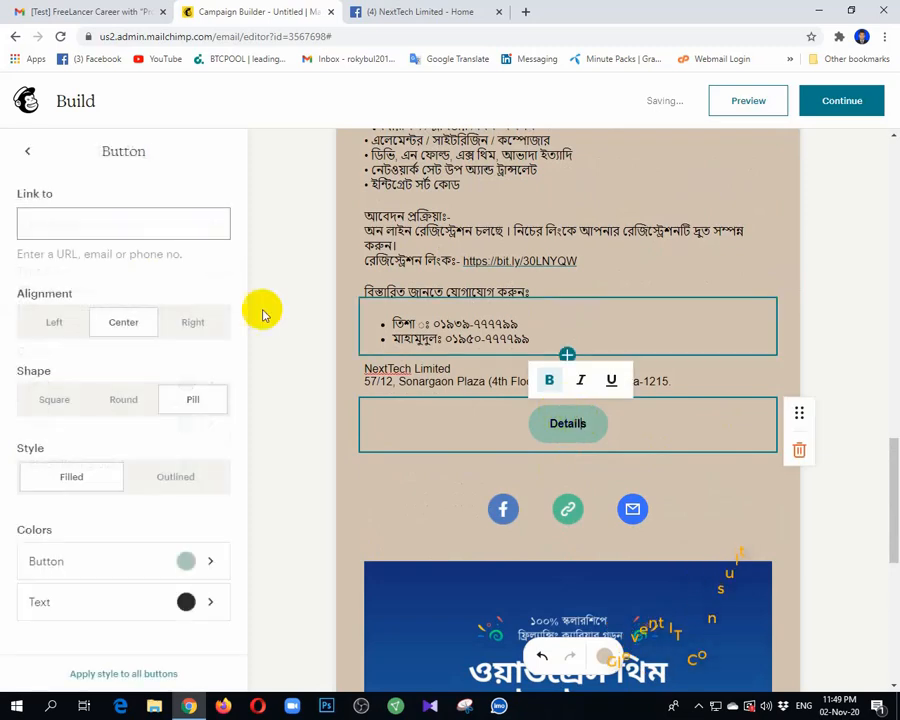
{"action": "left_click", "coordinate": [133, 230]}
{"action": "key", "text": "ctrl+v"}
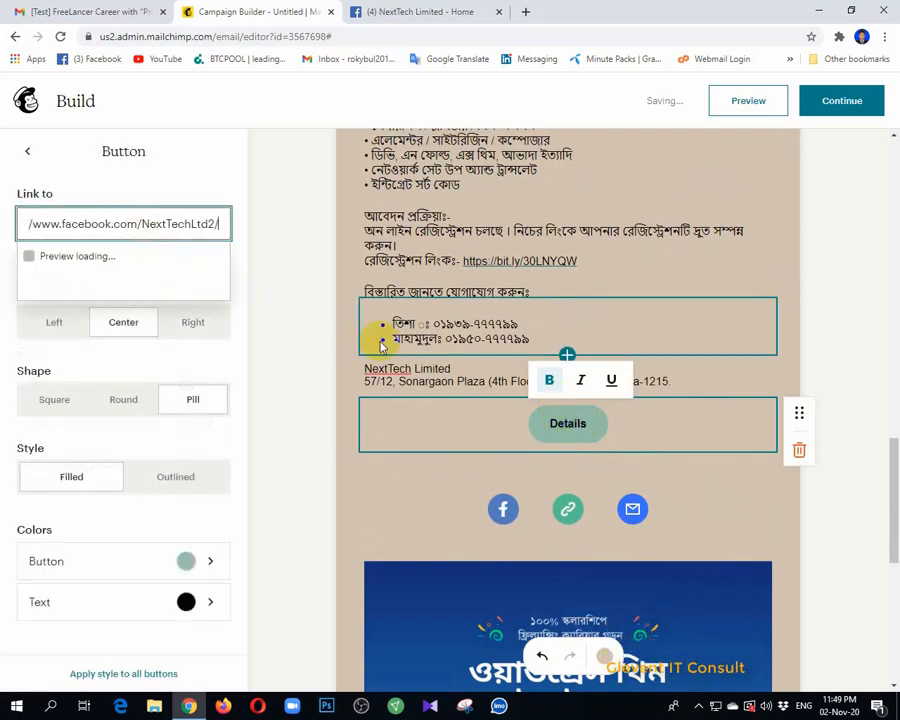
{"action": "left_click", "coordinate": [701, 465]}
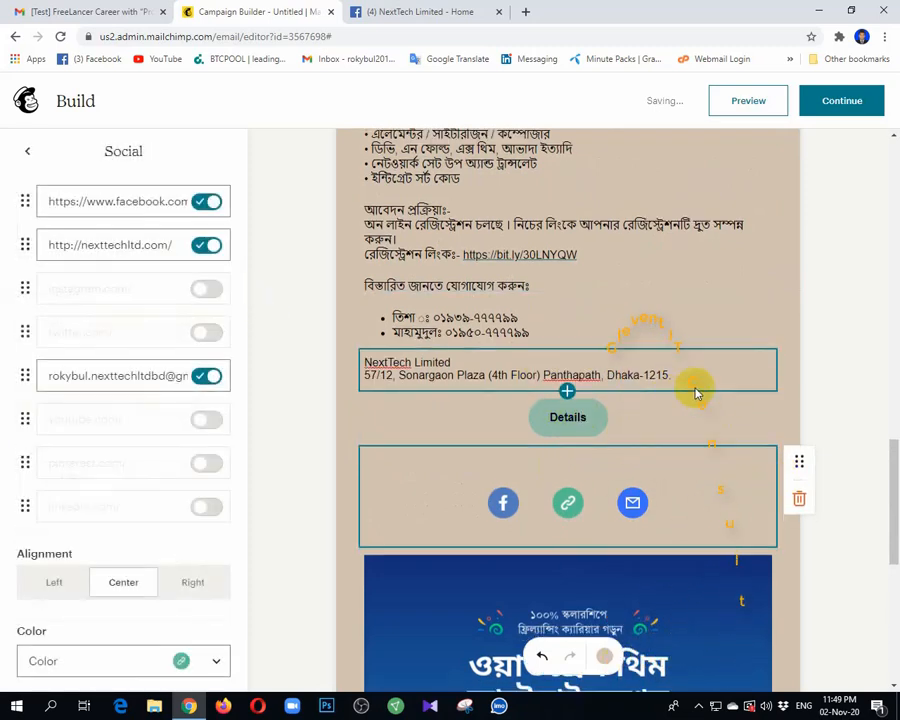
{"action": "scroll", "coordinate": [695, 396], "scroll_direction": "down", "scroll_amount": 5}
{"action": "scroll", "coordinate": [583, 424], "scroll_direction": "up", "scroll_amount": 15}
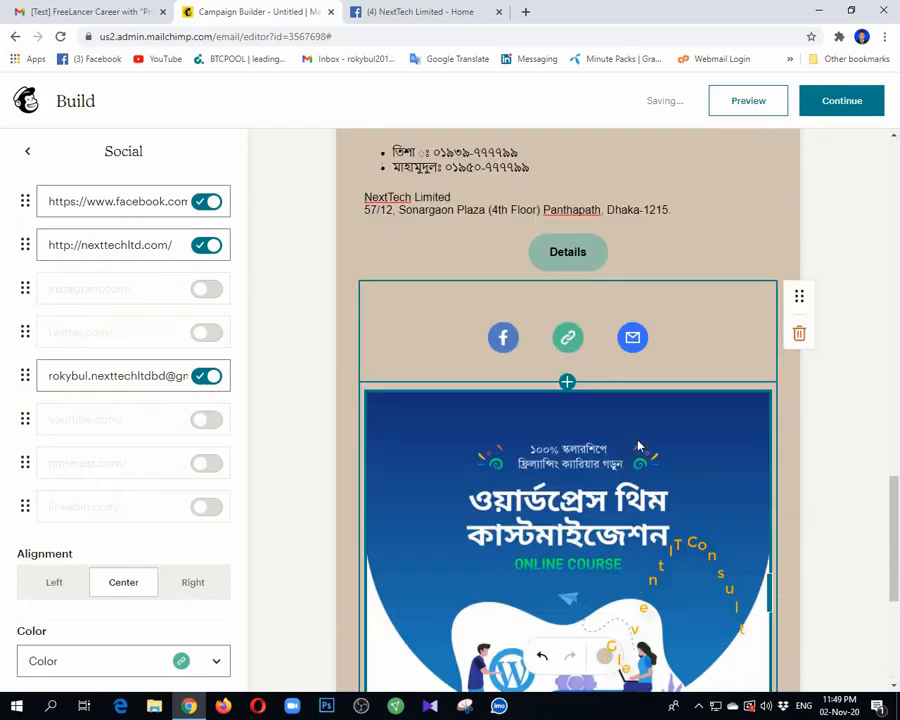
{"action": "scroll", "coordinate": [669, 306], "scroll_direction": "up", "scroll_amount": 5}
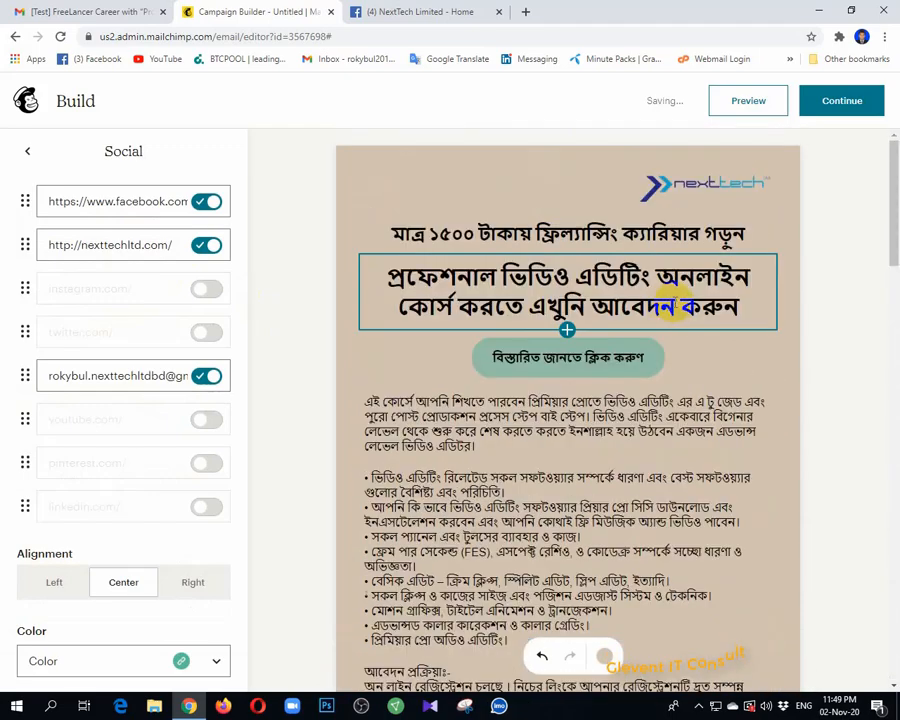
Step: Continue to campaign setup and bring up the Send a Test Email dialog
{"action": "left_click", "coordinate": [827, 110]}
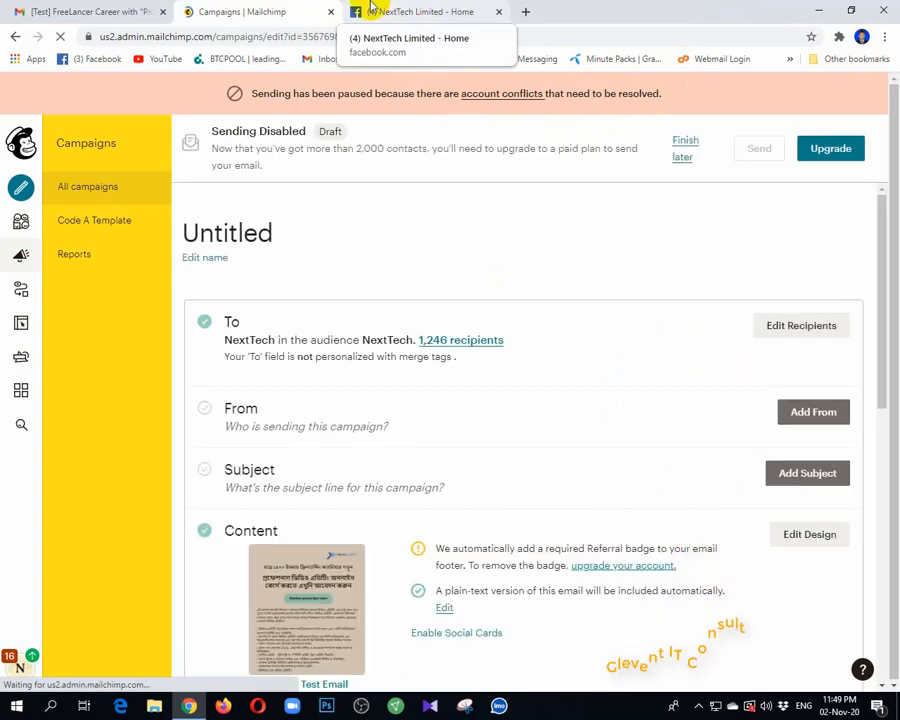
{"action": "scroll", "coordinate": [368, 529], "scroll_direction": "down", "scroll_amount": 3}
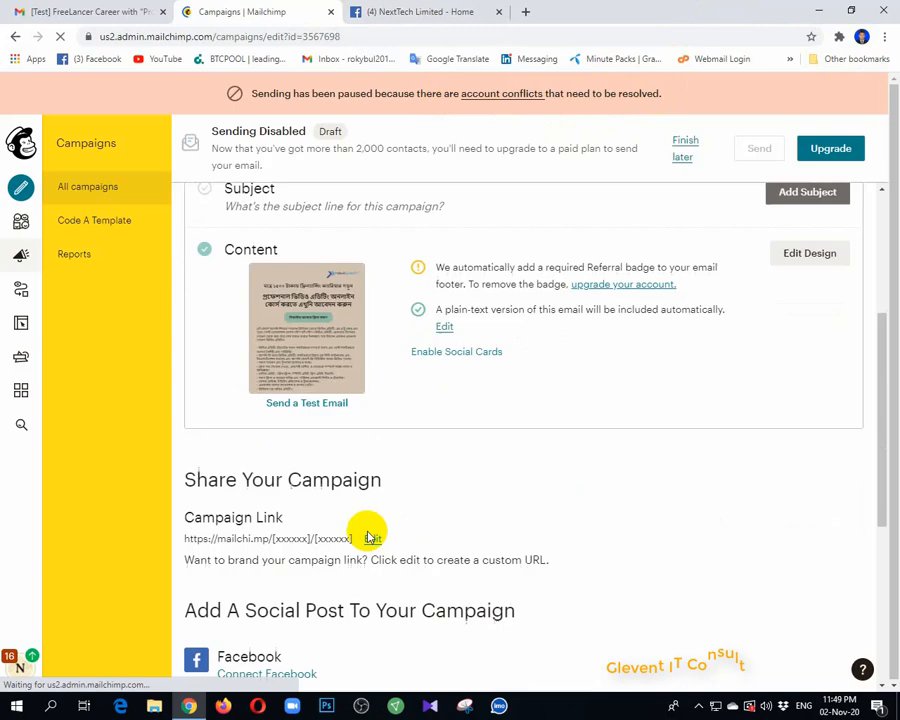
{"action": "left_click", "coordinate": [294, 404]}
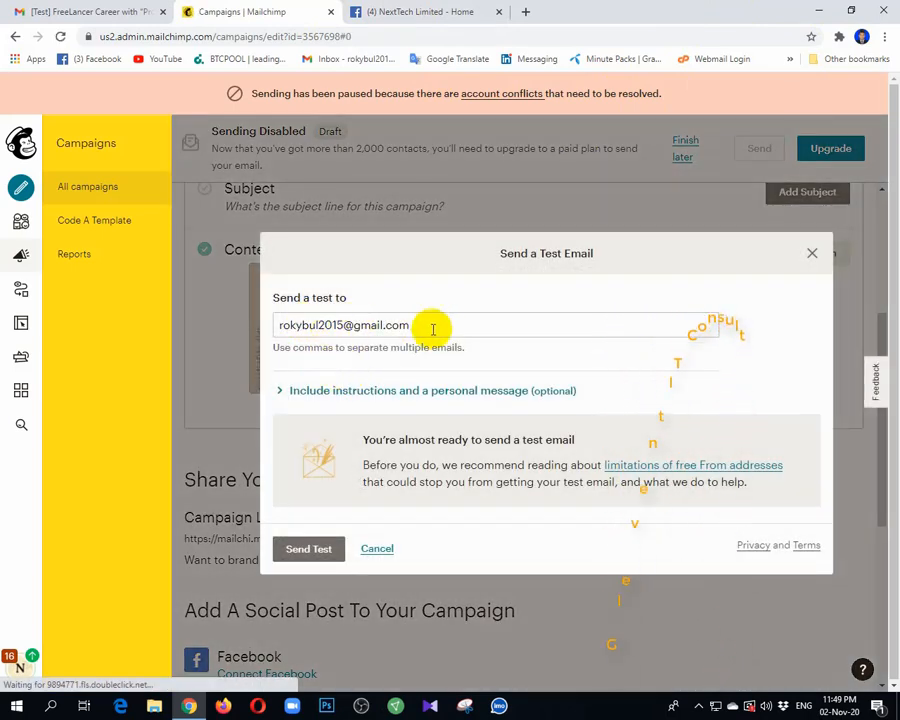
Step: Try the test send, dismiss the paid-plan error, then cancel the test-email window
{"action": "left_click", "coordinate": [434, 326]}
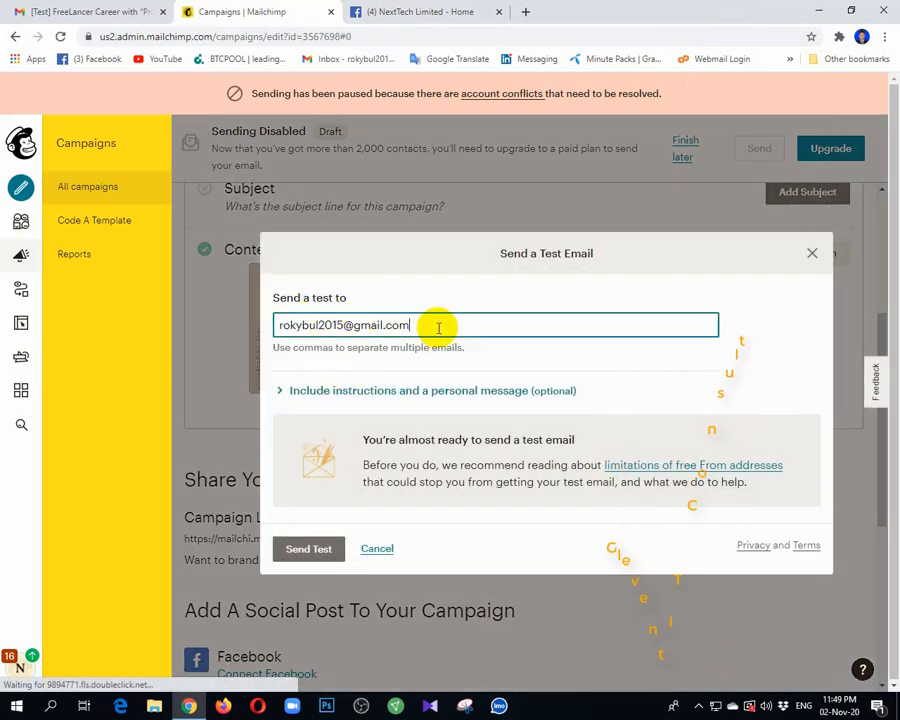
{"action": "left_click", "coordinate": [309, 550]}
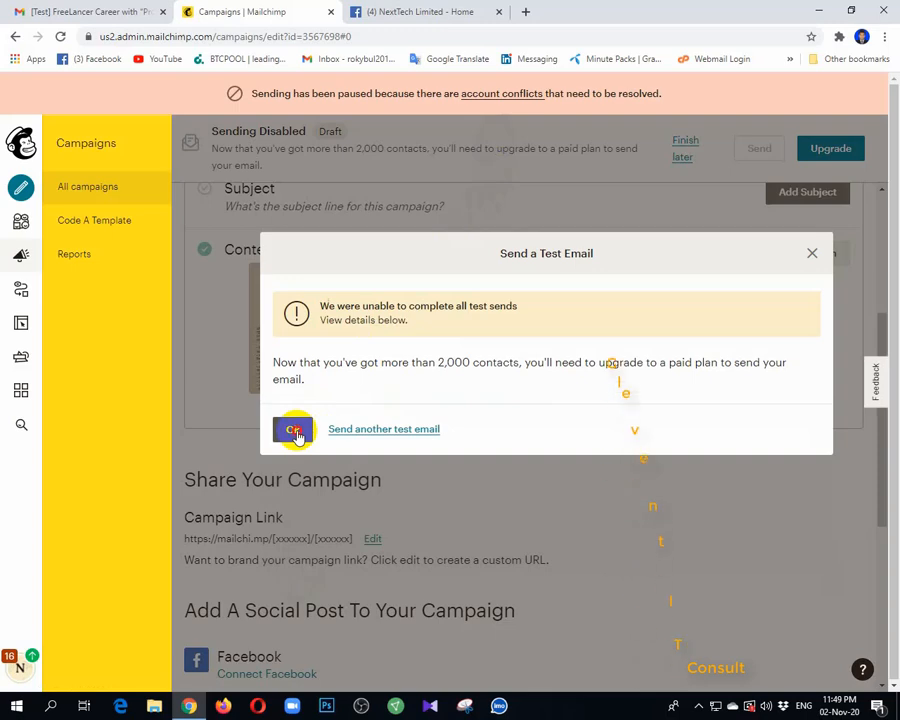
{"action": "left_click", "coordinate": [293, 430]}
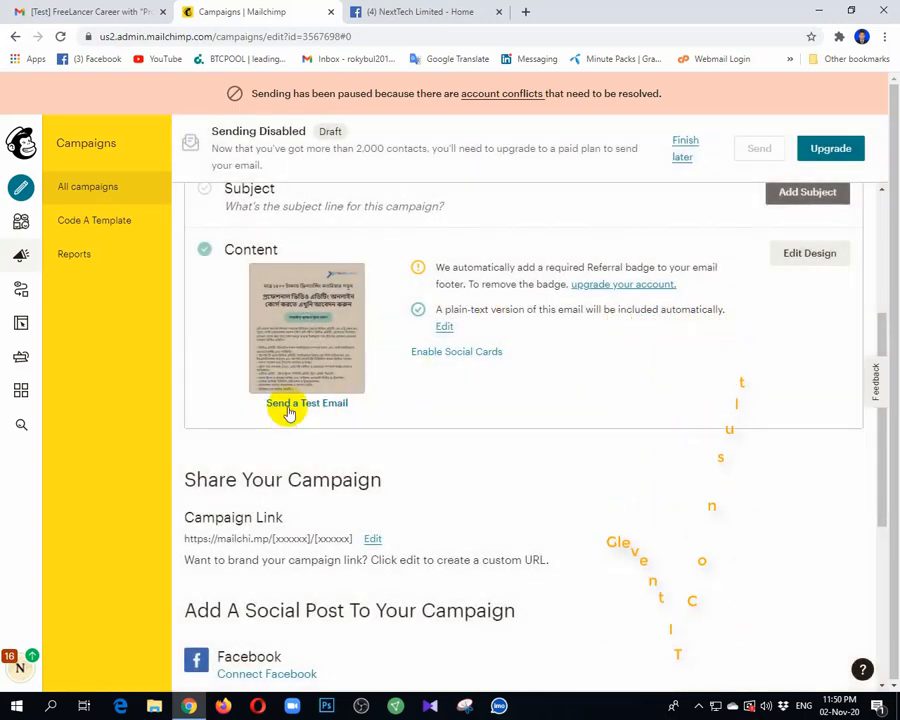
{"action": "left_click", "coordinate": [286, 404]}
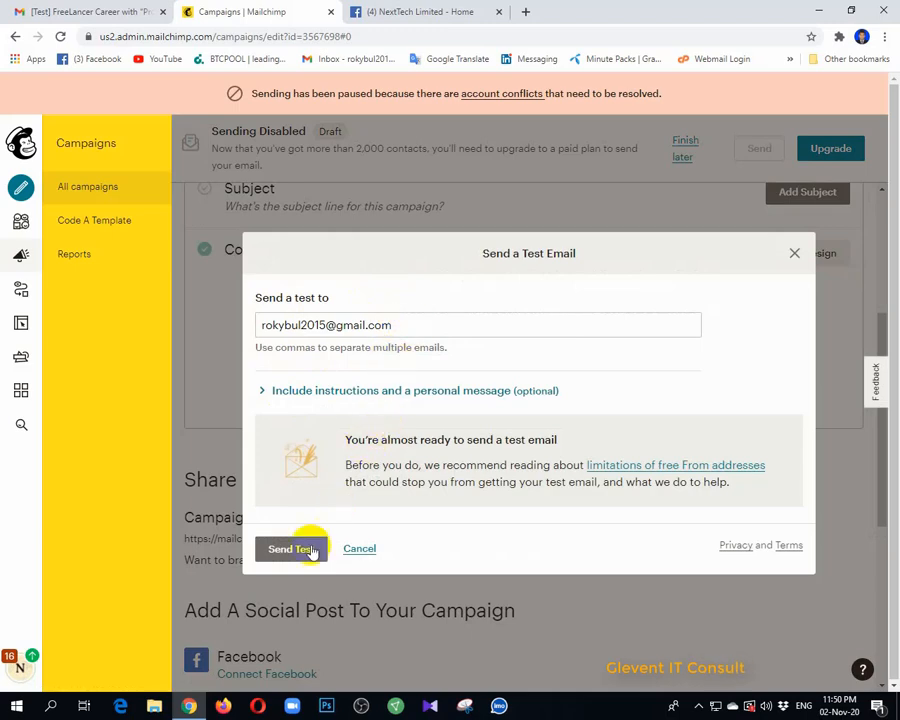
{"action": "left_click", "coordinate": [366, 551]}
Step: Set the campaign subject and preview text to 'Video Editing'
{"action": "scroll", "coordinate": [428, 348], "scroll_direction": "up", "scroll_amount": 1}
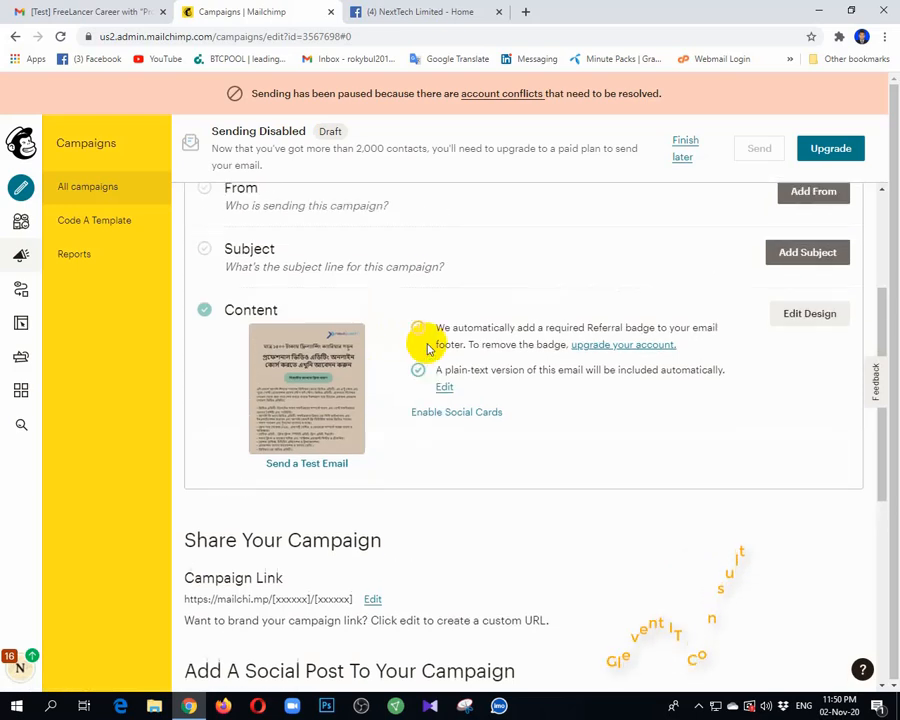
{"action": "scroll", "coordinate": [428, 348], "scroll_direction": "up", "scroll_amount": 3}
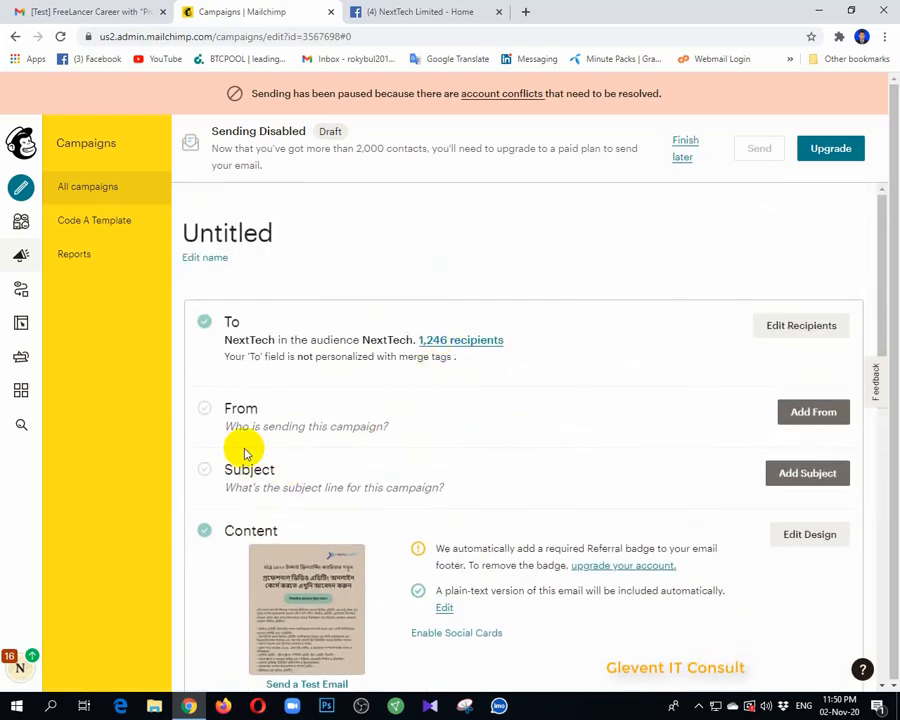
{"action": "left_click", "coordinate": [808, 473]}
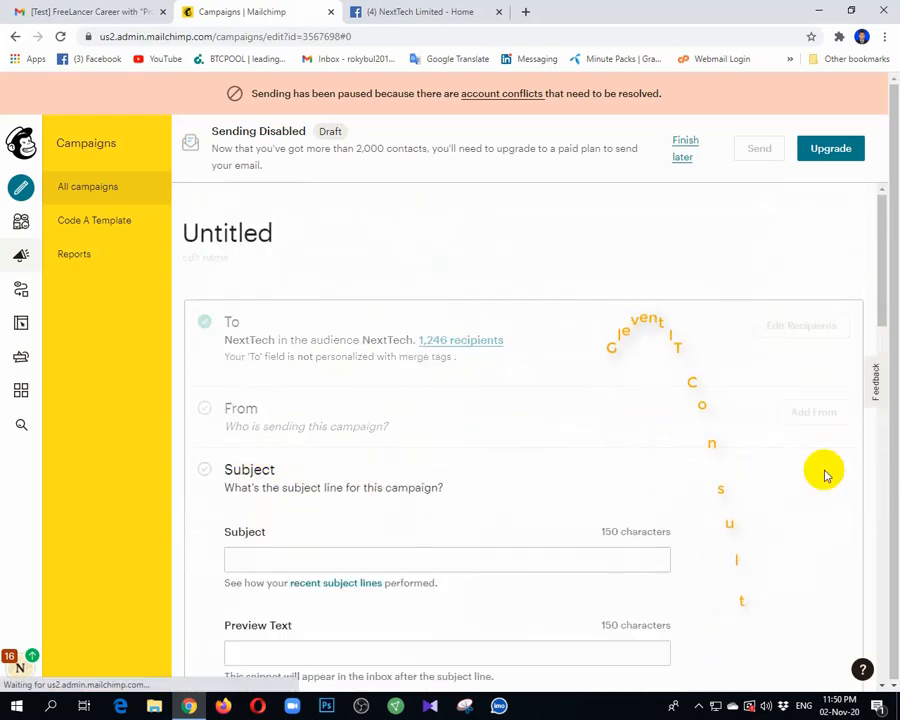
{"action": "left_click", "coordinate": [277, 559]}
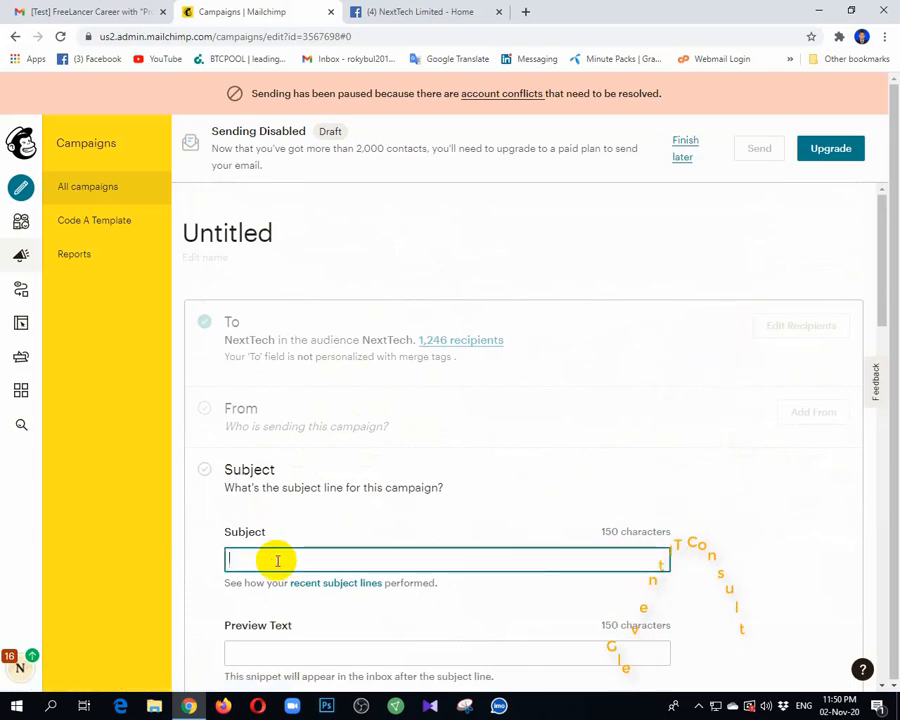
{"action": "type", "text": "Video"}
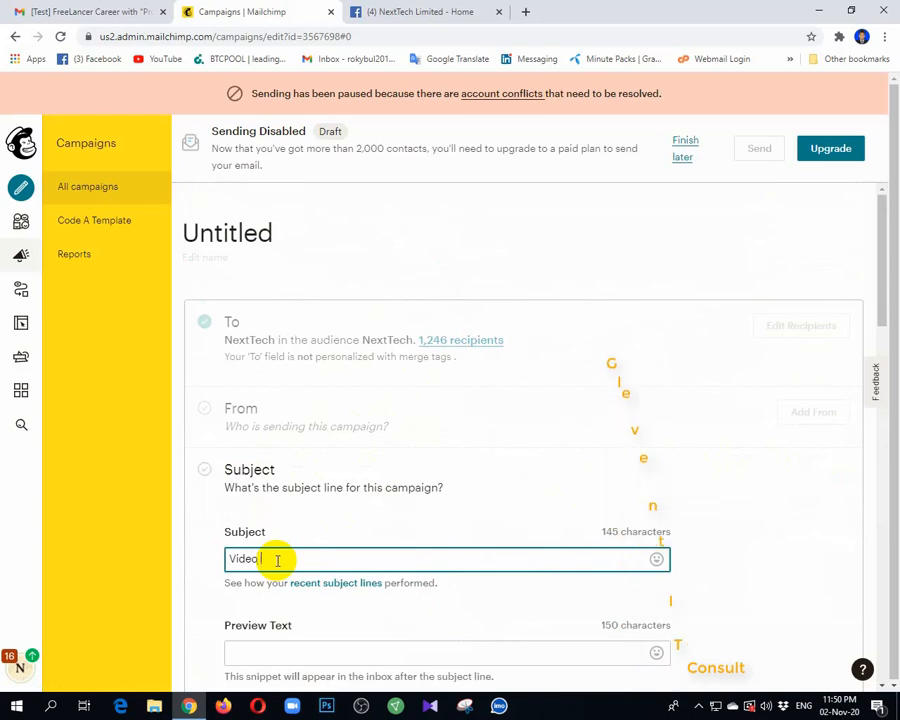
{"action": "type", "text": " Editing"}
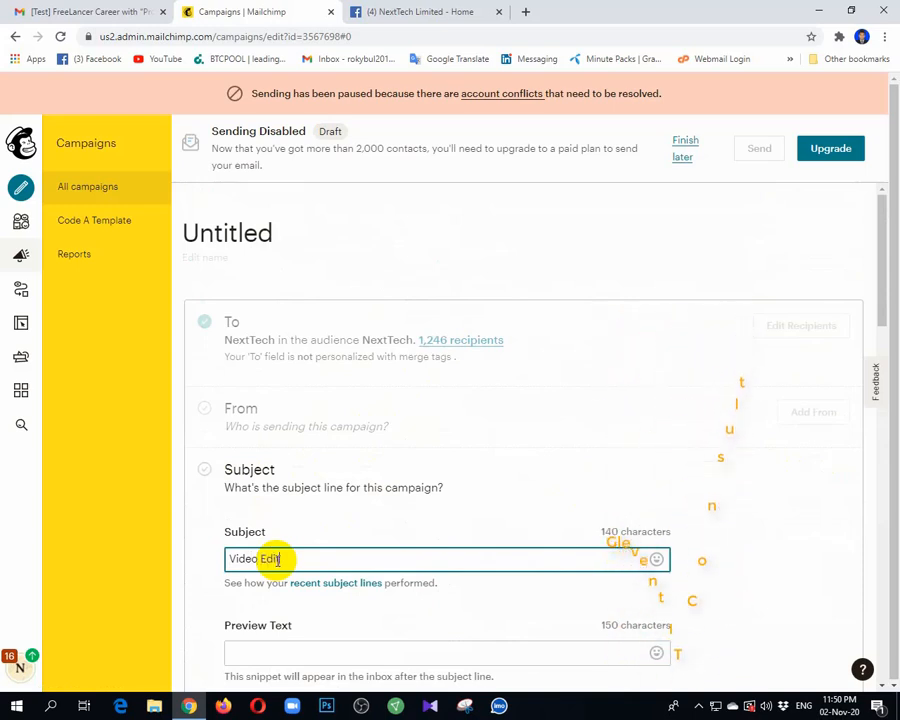
{"action": "left_click", "coordinate": [312, 651]}
{"action": "type", "text": "Video Editing"}
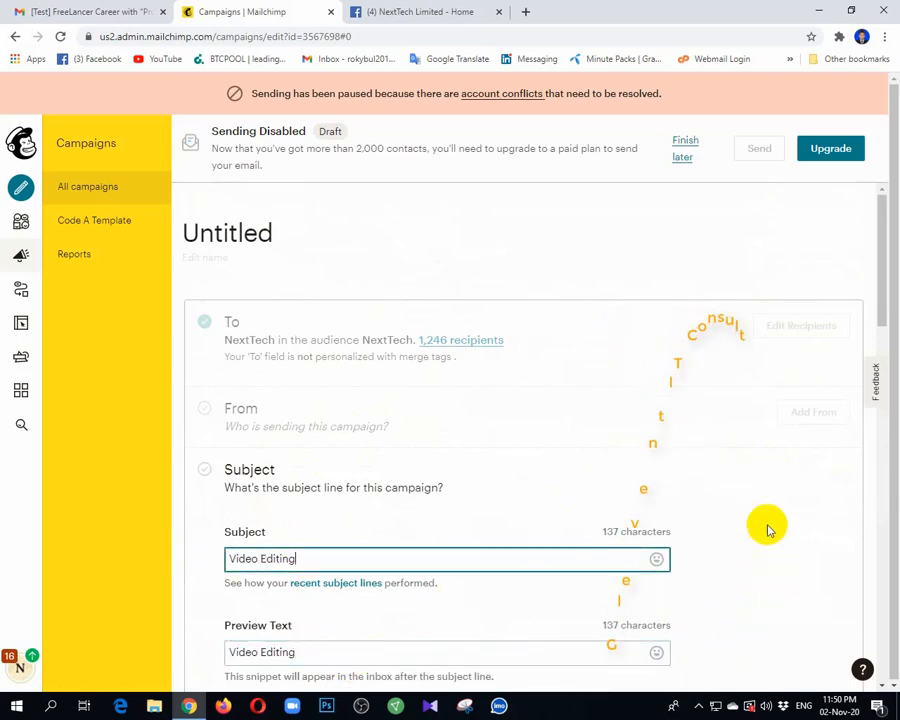
{"action": "scroll", "coordinate": [768, 530], "scroll_direction": "down", "scroll_amount": 3}
{"action": "scroll", "coordinate": [874, 176], "scroll_direction": "up", "scroll_amount": 1}
{"action": "left_click", "coordinate": [250, 527]}
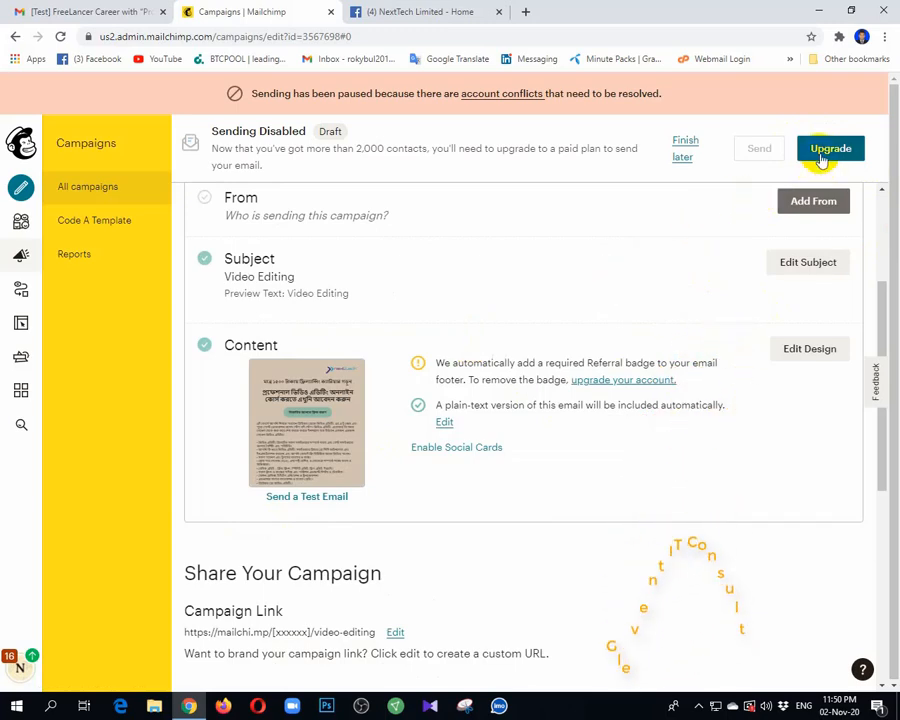
Step: Save NextTech with its company email address as the sender
{"action": "scroll", "coordinate": [396, 344], "scroll_direction": "up", "scroll_amount": 2}
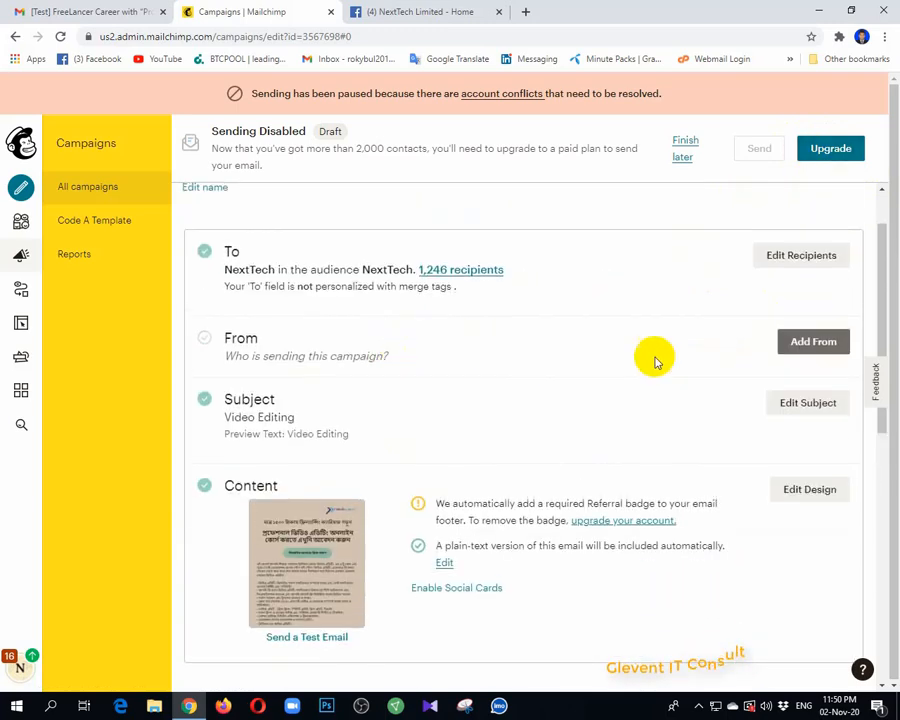
{"action": "left_click", "coordinate": [812, 342]}
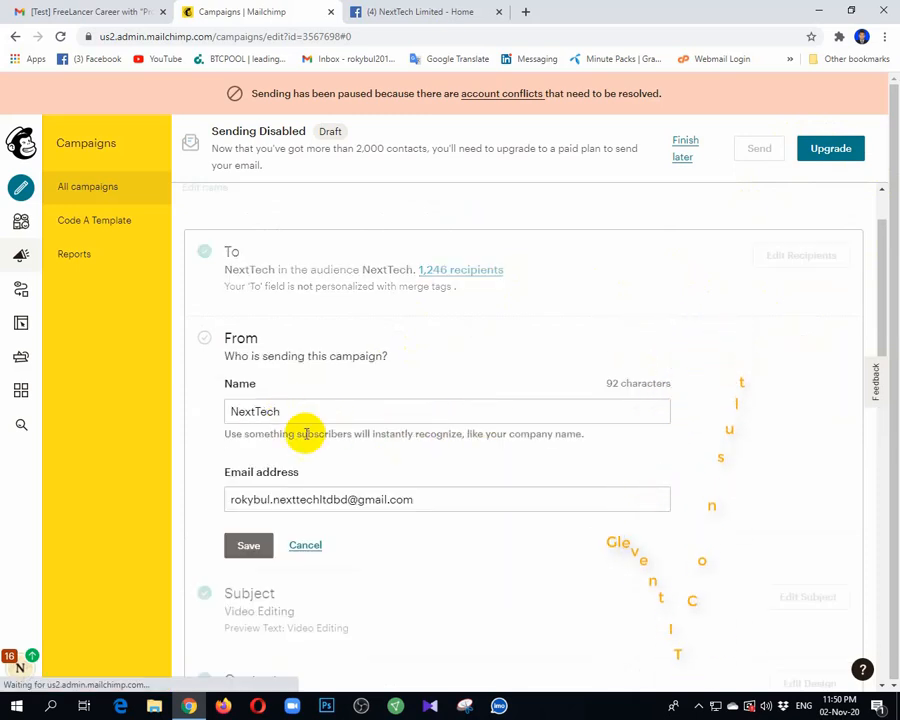
{"action": "left_click", "coordinate": [246, 545]}
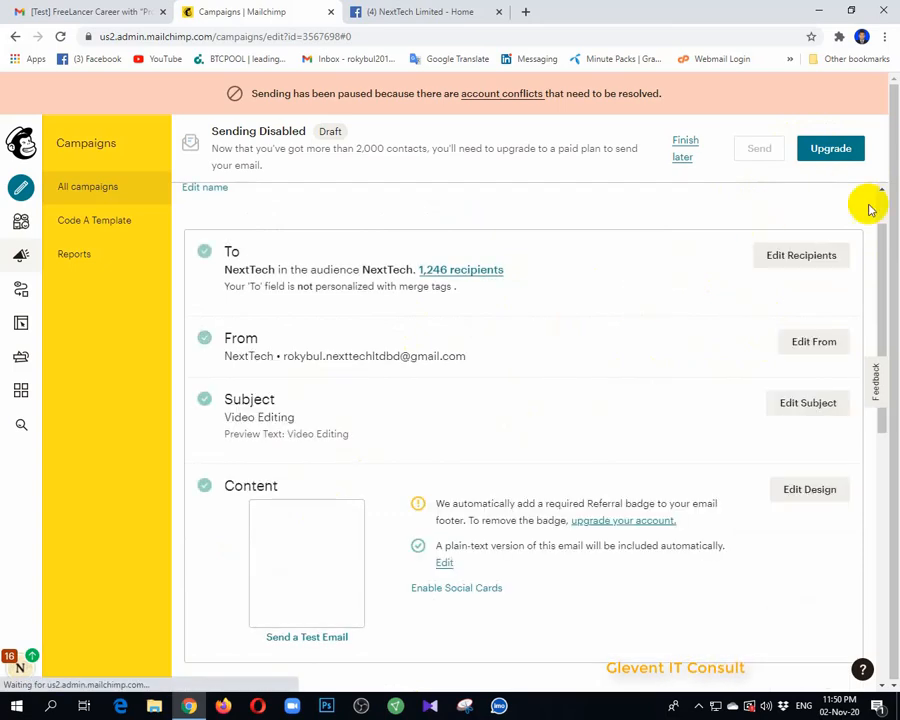
Step: Scroll the completed campaign checklist and reveal the hidden system tray icons
{"action": "scroll", "coordinate": [407, 536], "scroll_direction": "down", "scroll_amount": 2}
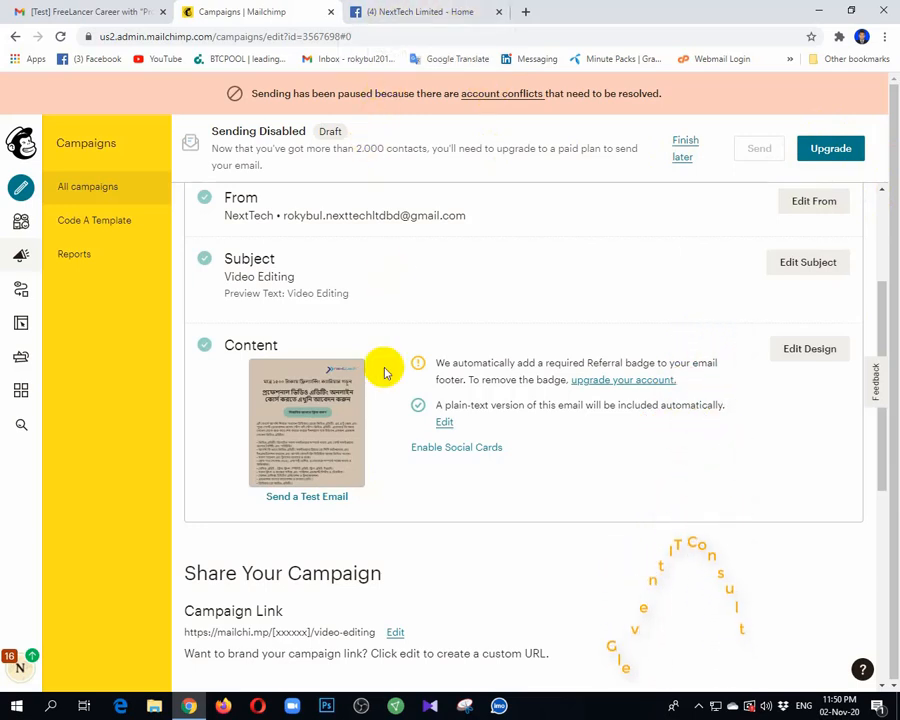
{"action": "left_click", "coordinate": [698, 707]}
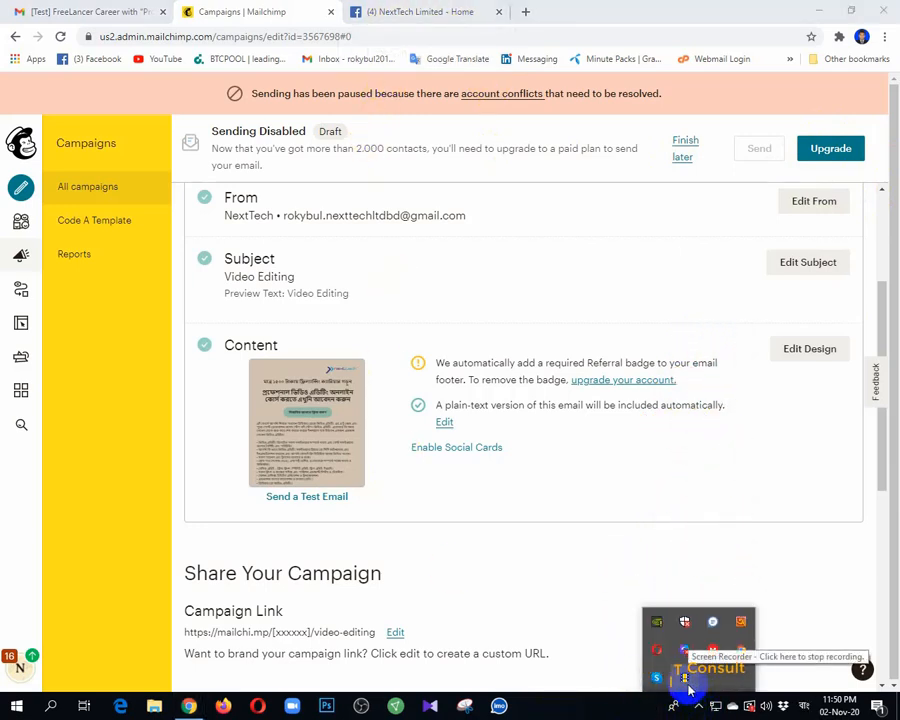